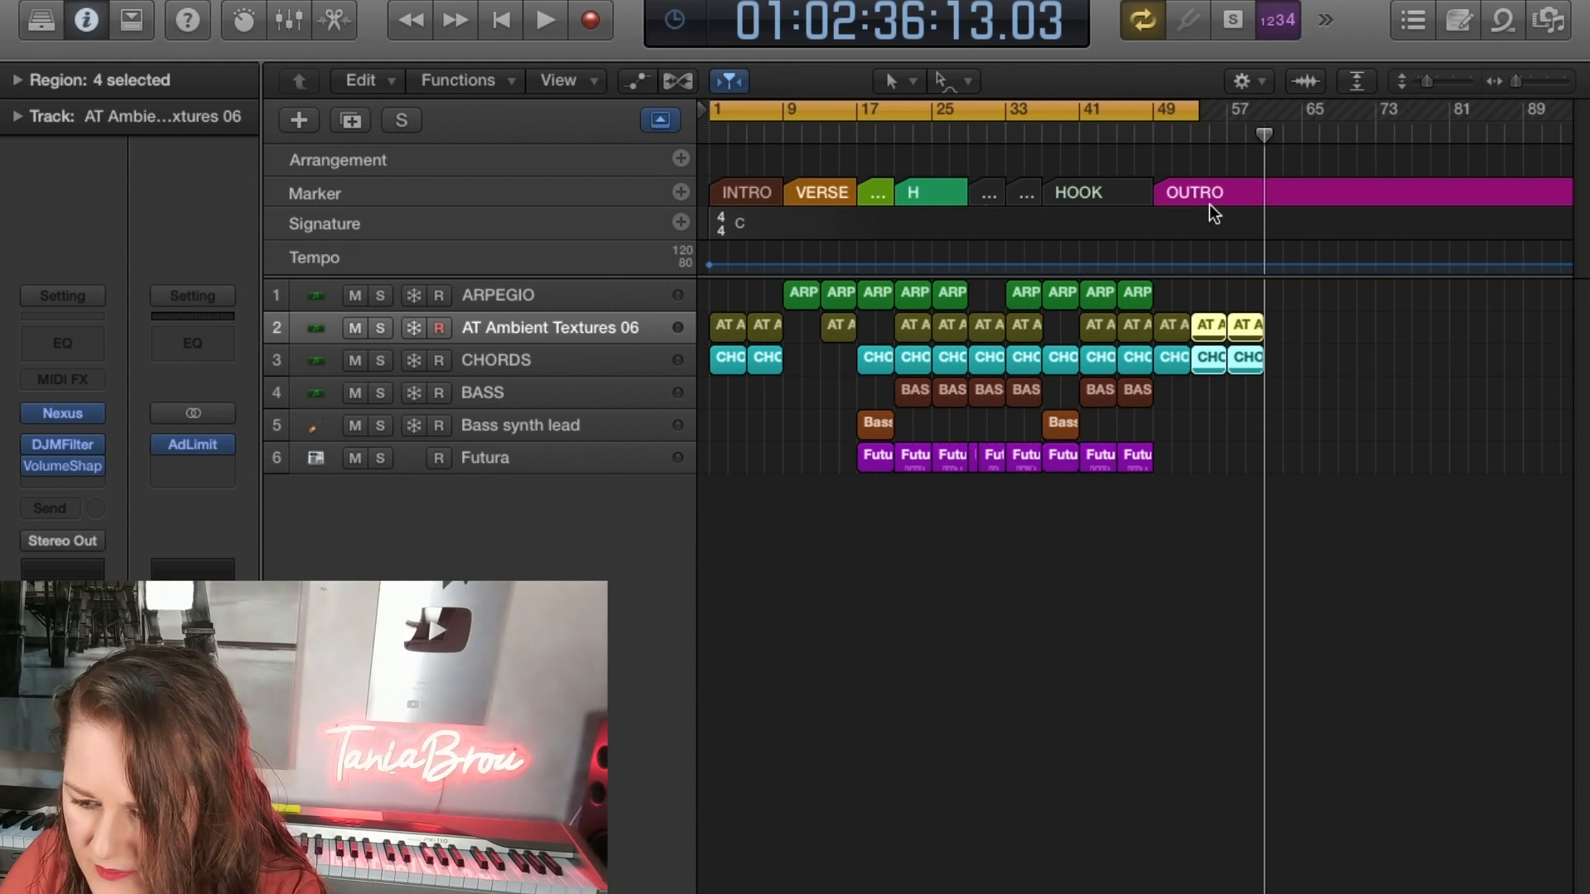
Try adding a marker at bar 53, and undo both the marker and the copied AT Ambient Textures and CHORDS regions from bar 53 on.
{"action": "left_click_drag", "start_coordinate": [1265, 137], "coordinate": [1190, 142]}
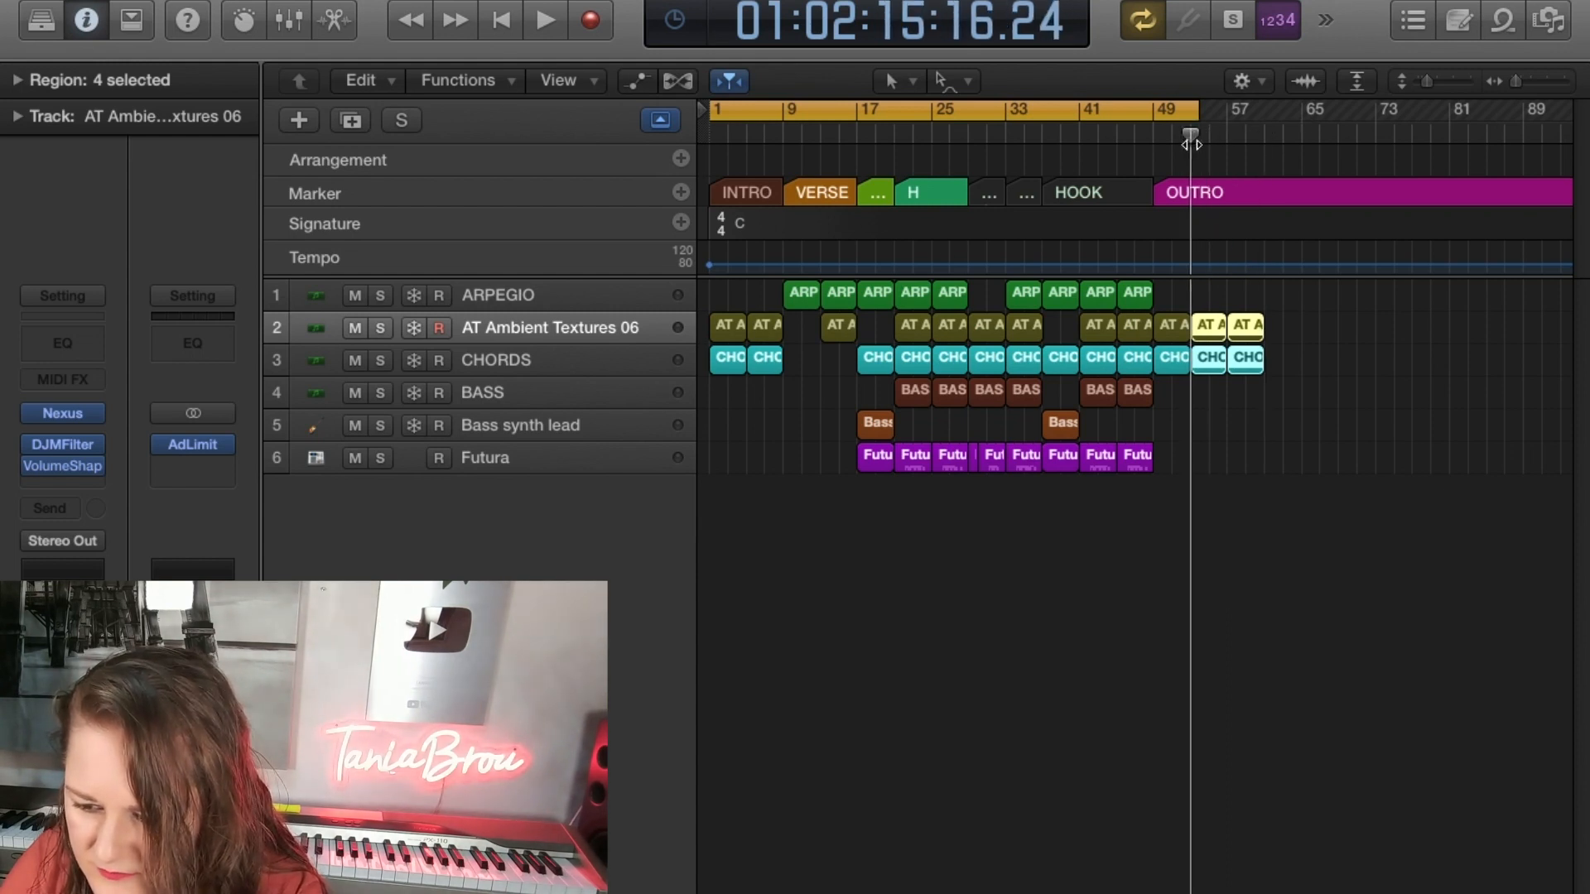
{"action": "left_click", "coordinate": [680, 191]}
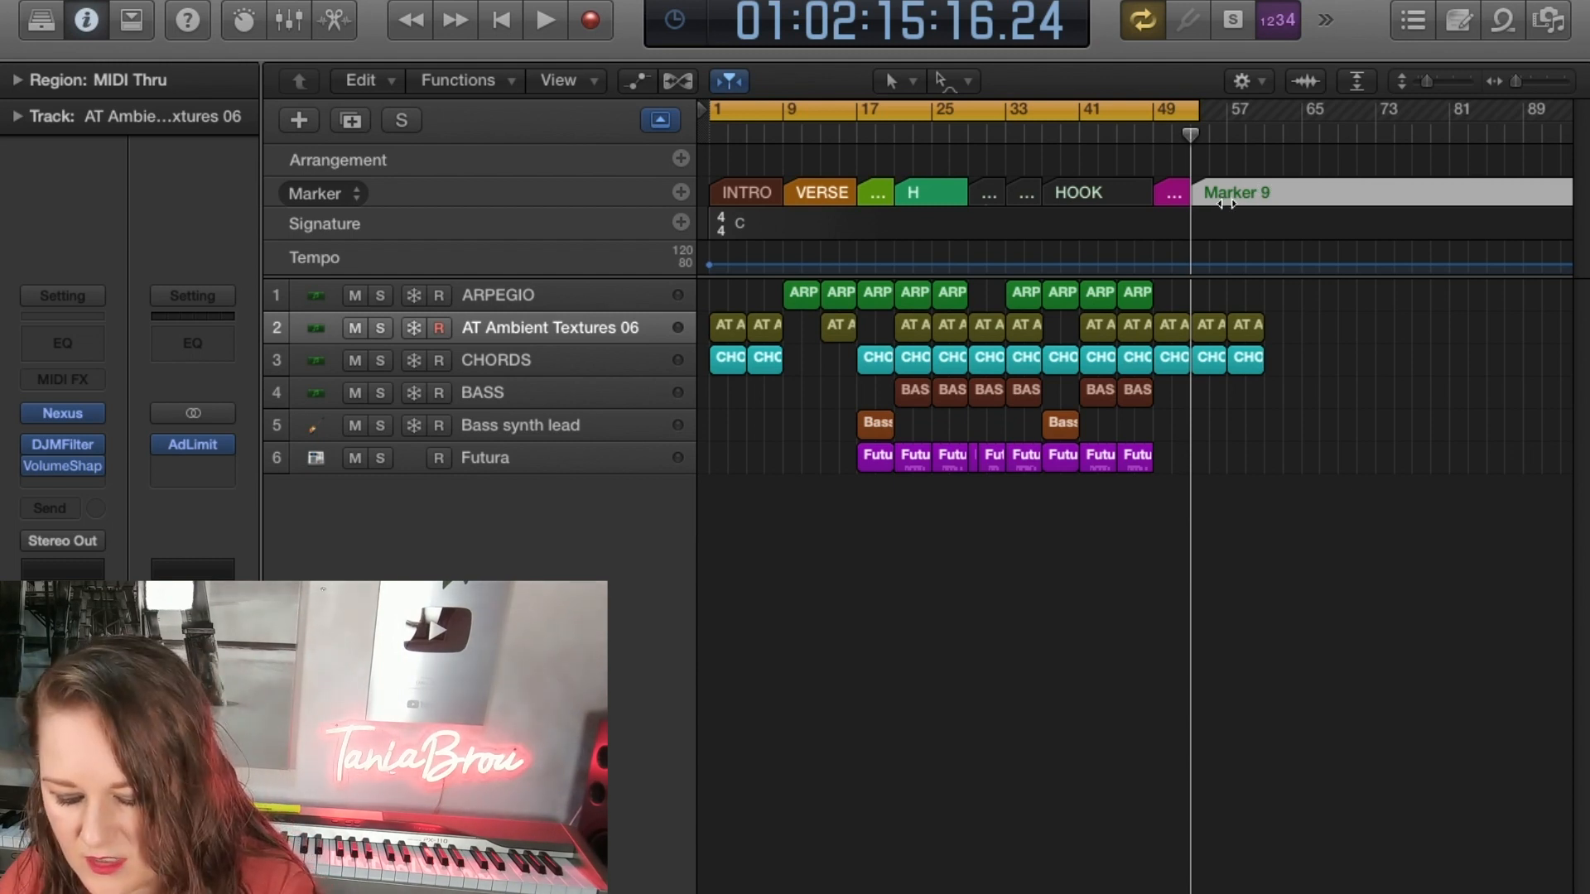
{"action": "key", "text": "super+z"}
{"action": "key", "text": "super+z"}
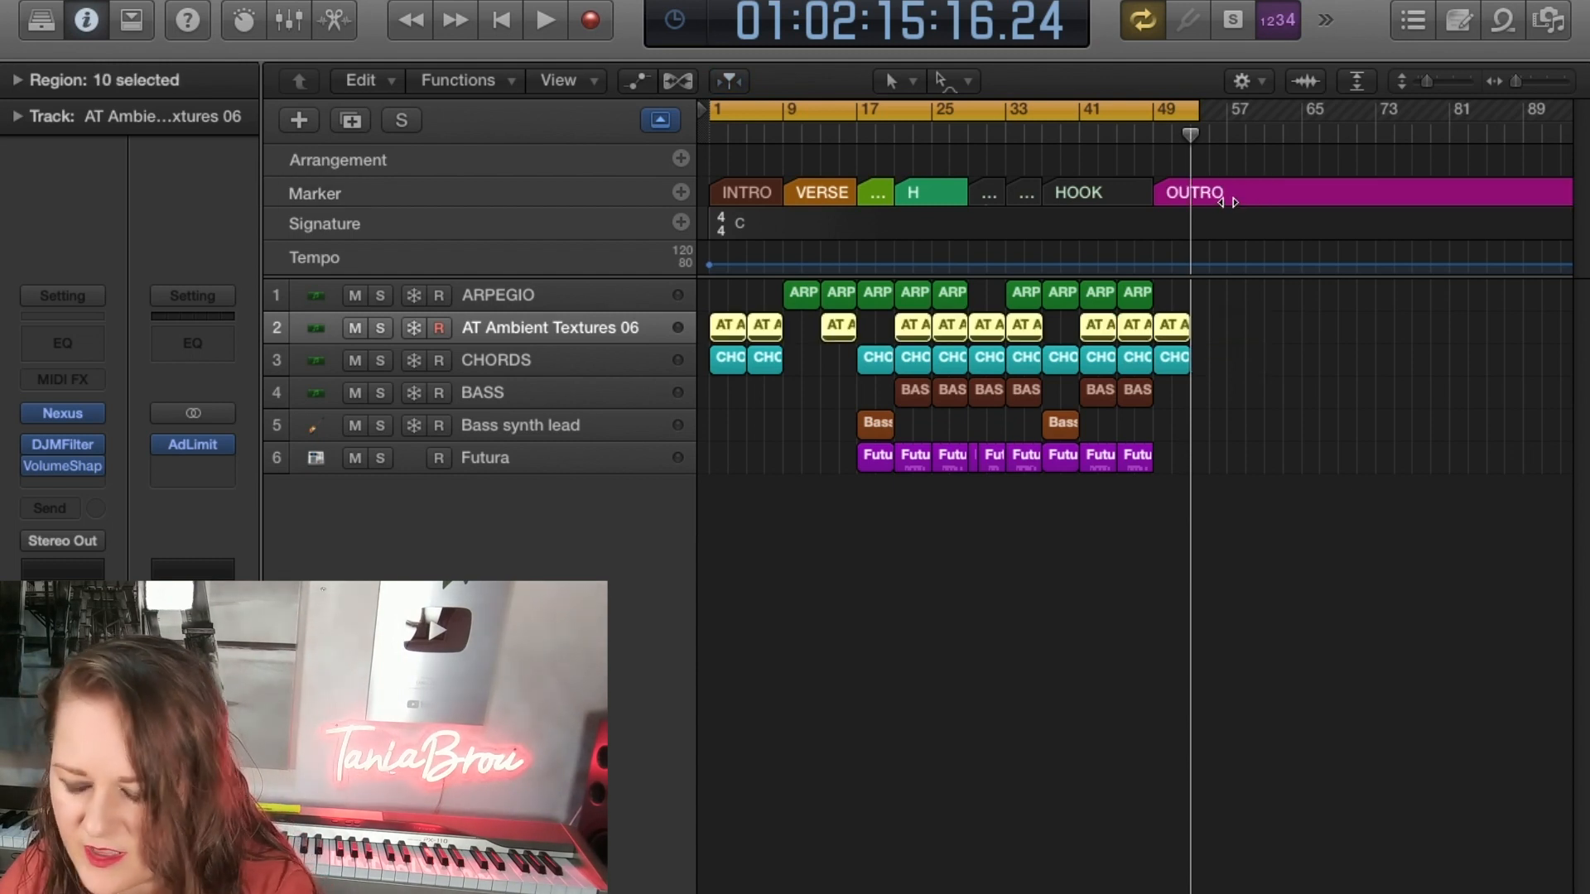
{"action": "left_click", "coordinate": [793, 676]}
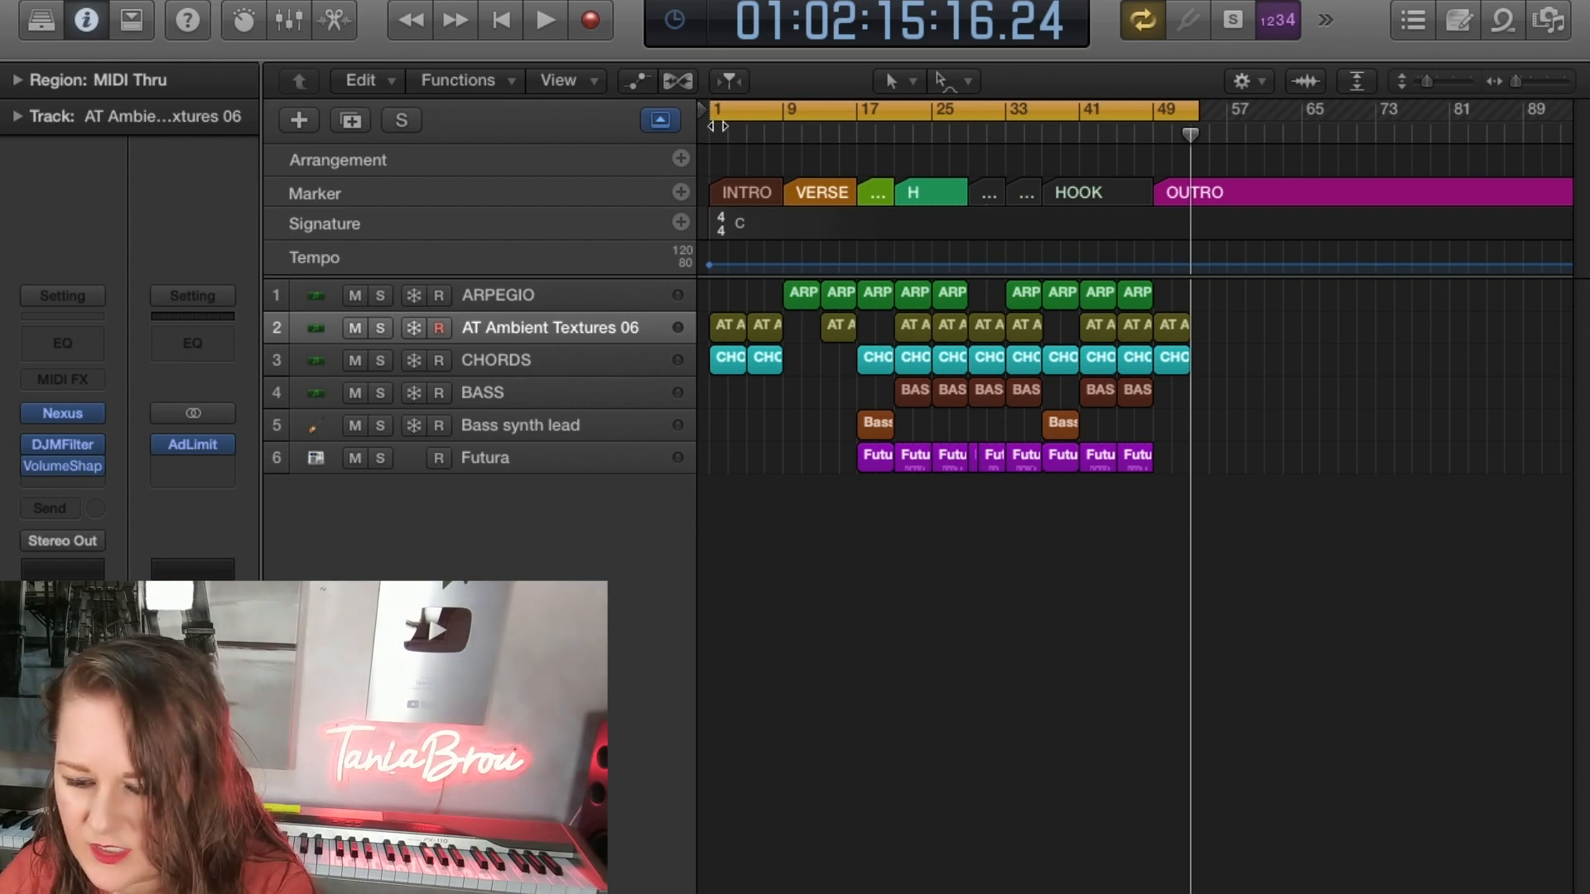
Place the playhead at bar 9 and inspect the INTRO and VERSE markers on either side of it.
{"action": "left_click_drag", "start_coordinate": [1190, 134], "coordinate": [782, 180]}
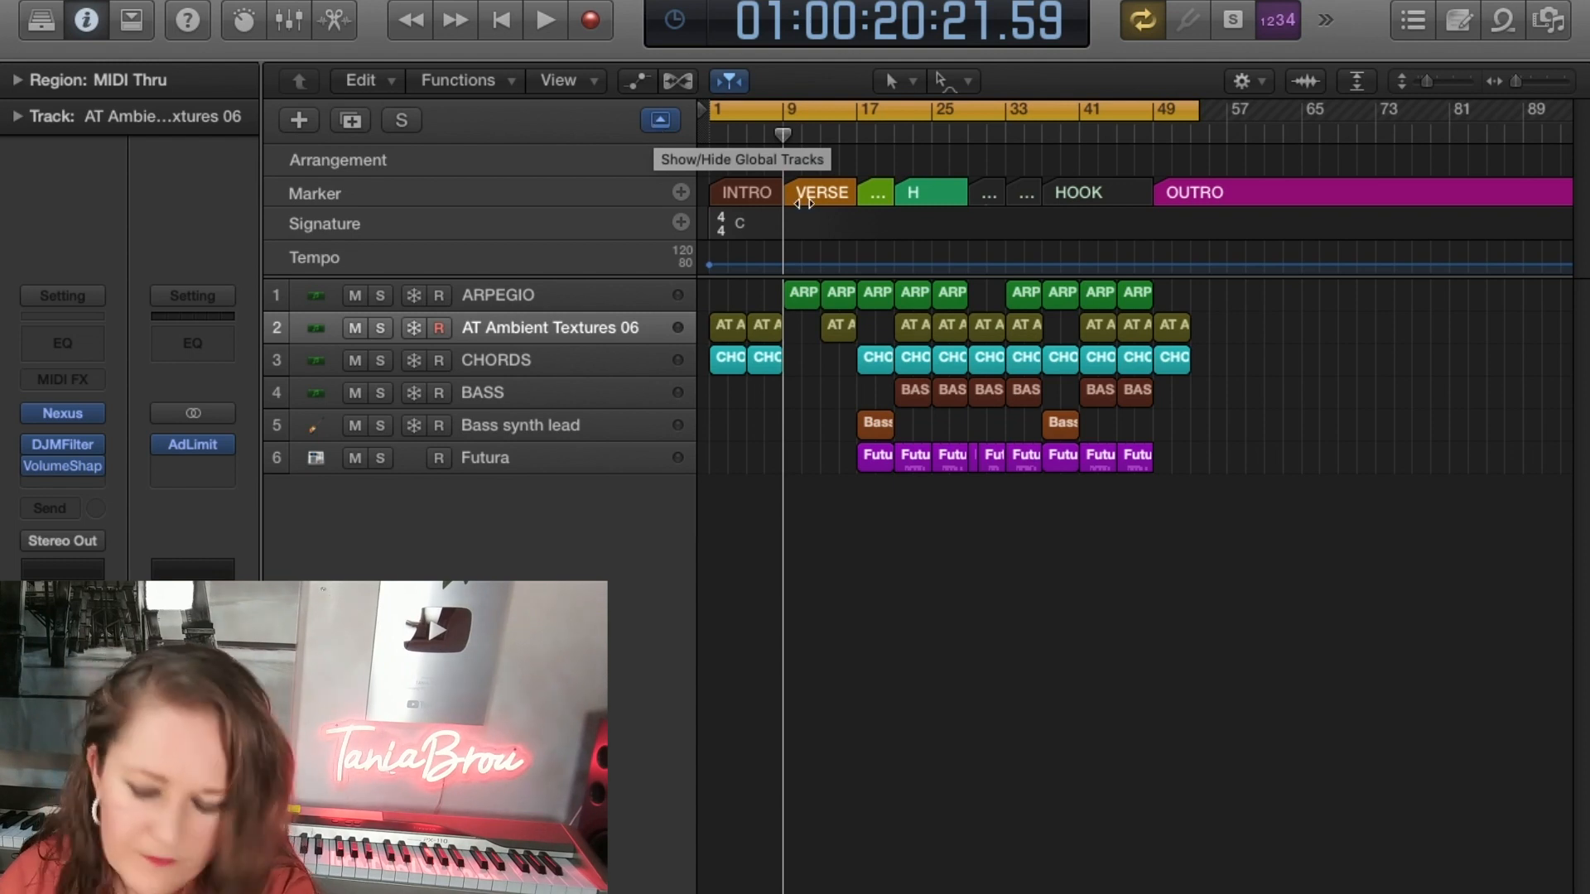
{"action": "left_click", "coordinate": [750, 197]}
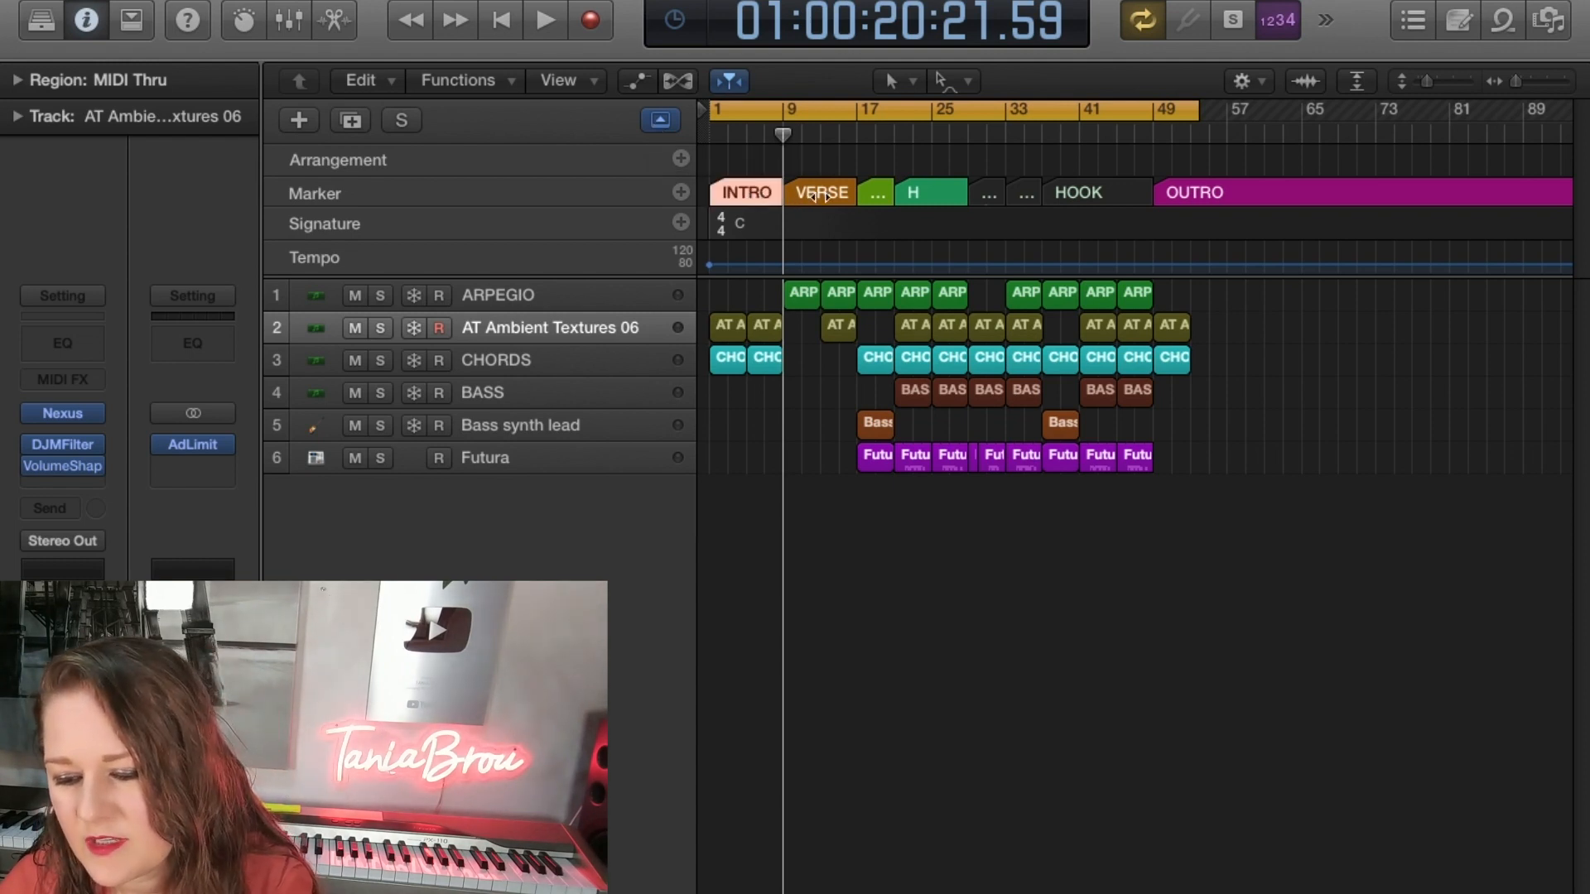
{"action": "left_click", "coordinate": [819, 195]}
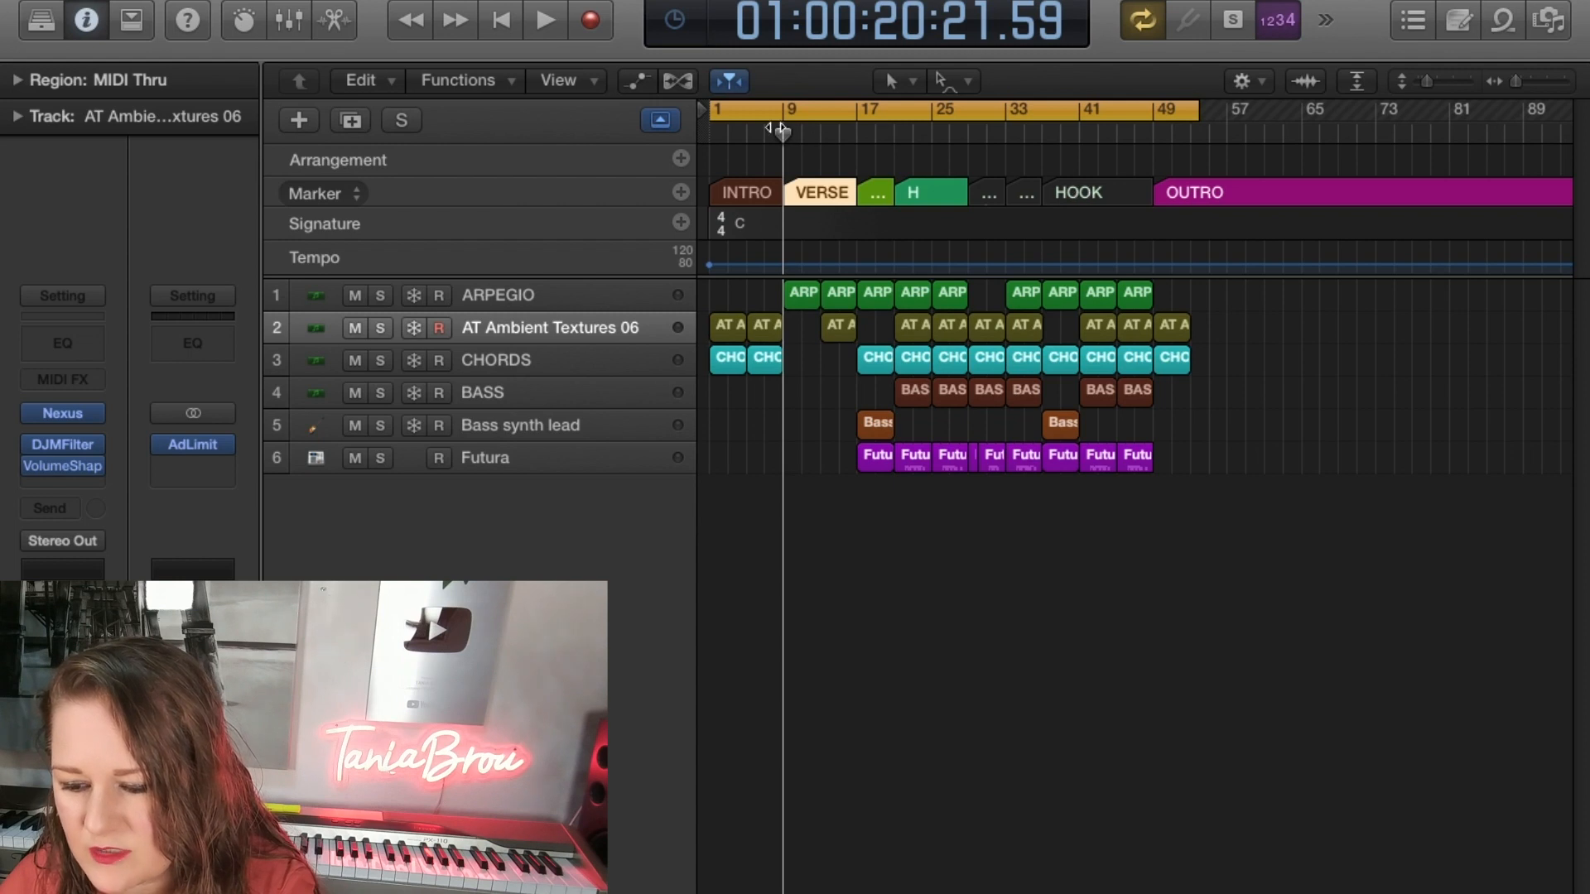
Create a new marker at about bar 55 and name it OUTRO.
{"action": "left_click_drag", "start_coordinate": [783, 133], "coordinate": [1209, 152]}
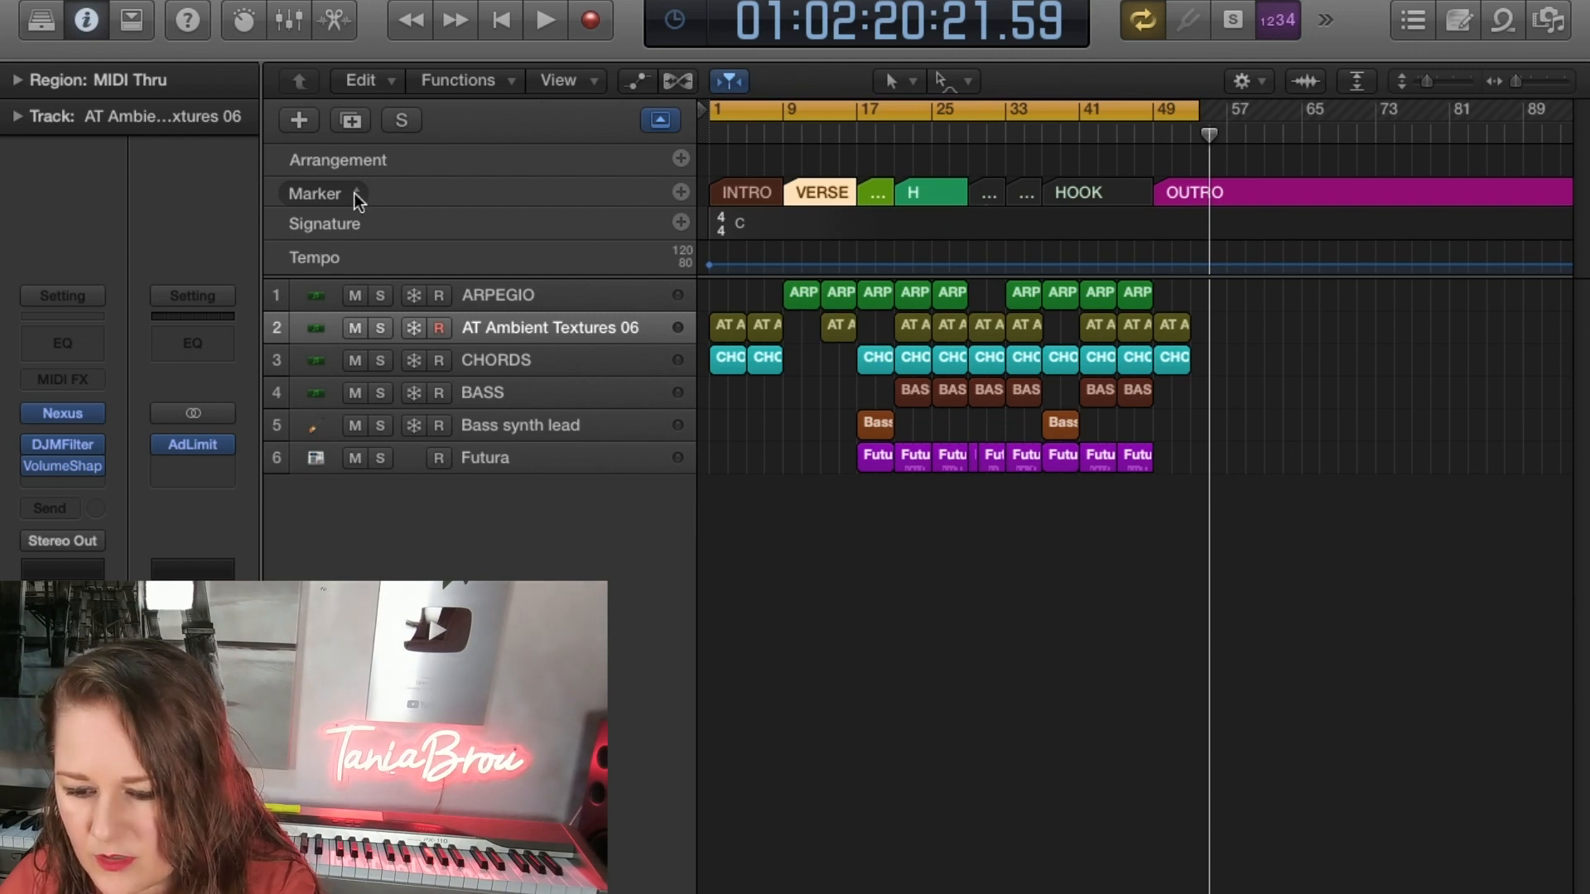
{"action": "left_click", "coordinate": [680, 192]}
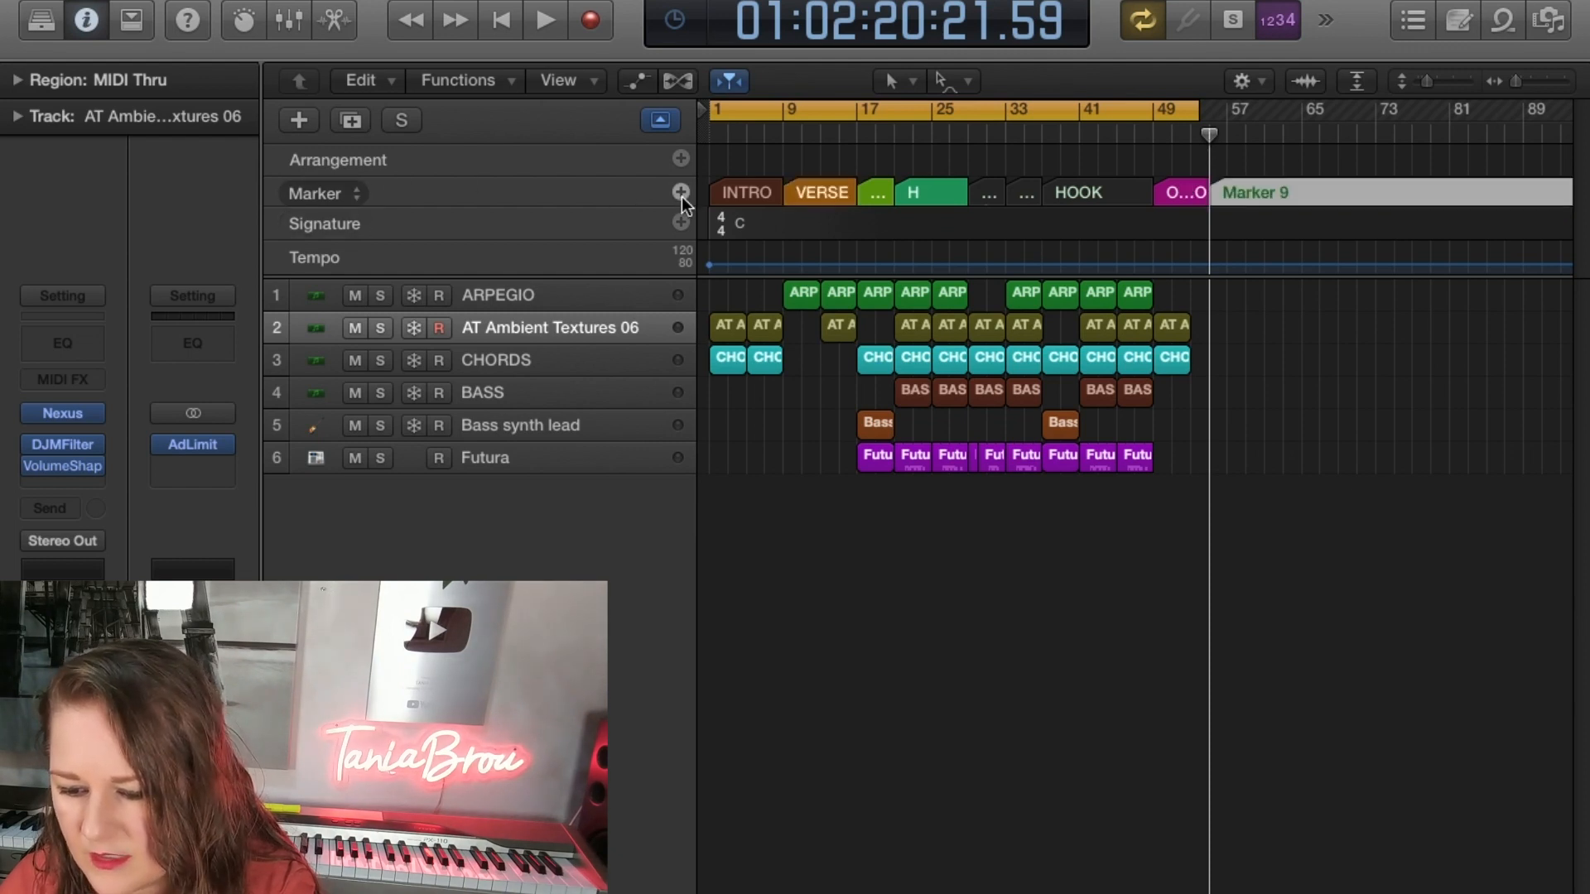
{"action": "double_click", "coordinate": [1238, 196]}
{"action": "type", "text": "FHFH"}
{"action": "key", "text": "BackSpace"}
{"action": "key", "text": "BackSpace"}
{"action": "key", "text": "BackSpace"}
{"action": "key", "text": "BackSpace"}
{"action": "type", "text": "OUTRO"}
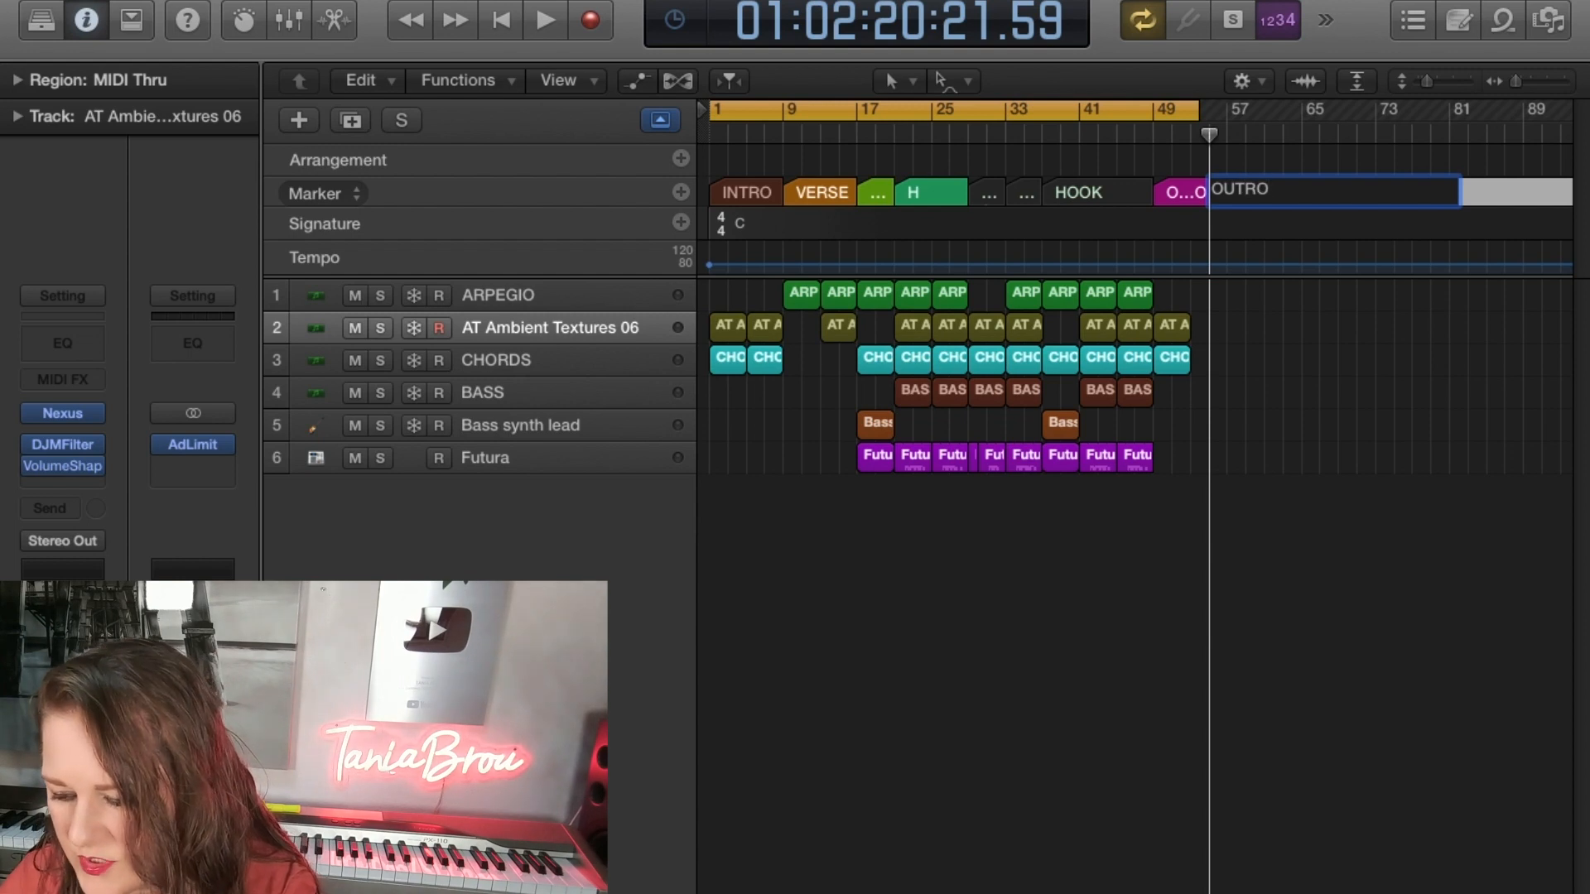
{"action": "key", "text": "Return"}
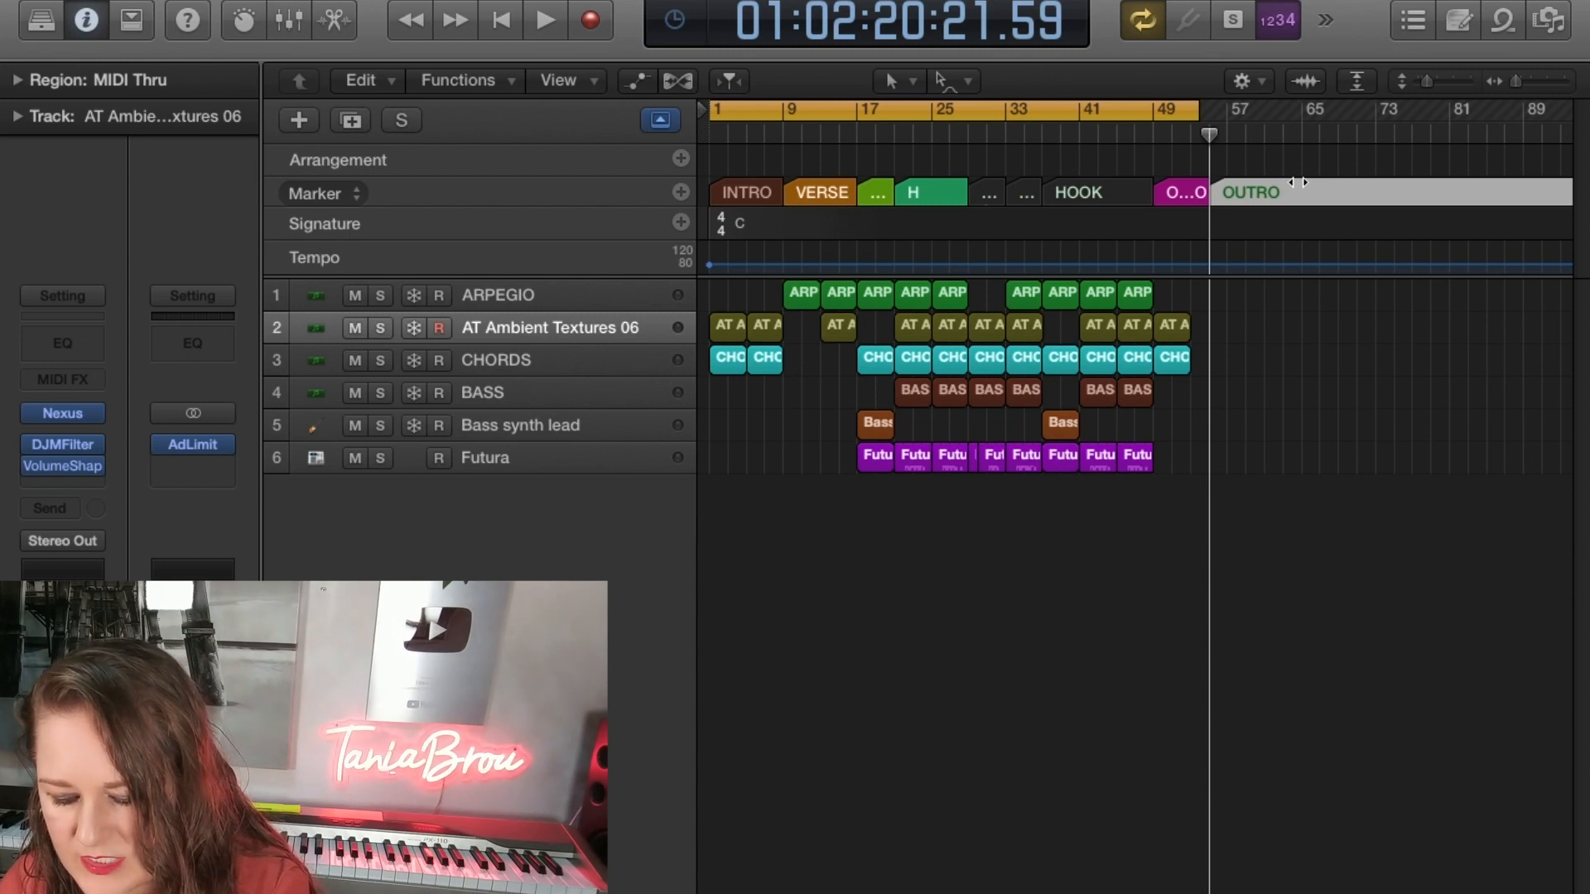
Color the new OUTRO marker dark purple-blue and close the color palette.
{"action": "key", "text": "alt+c"}
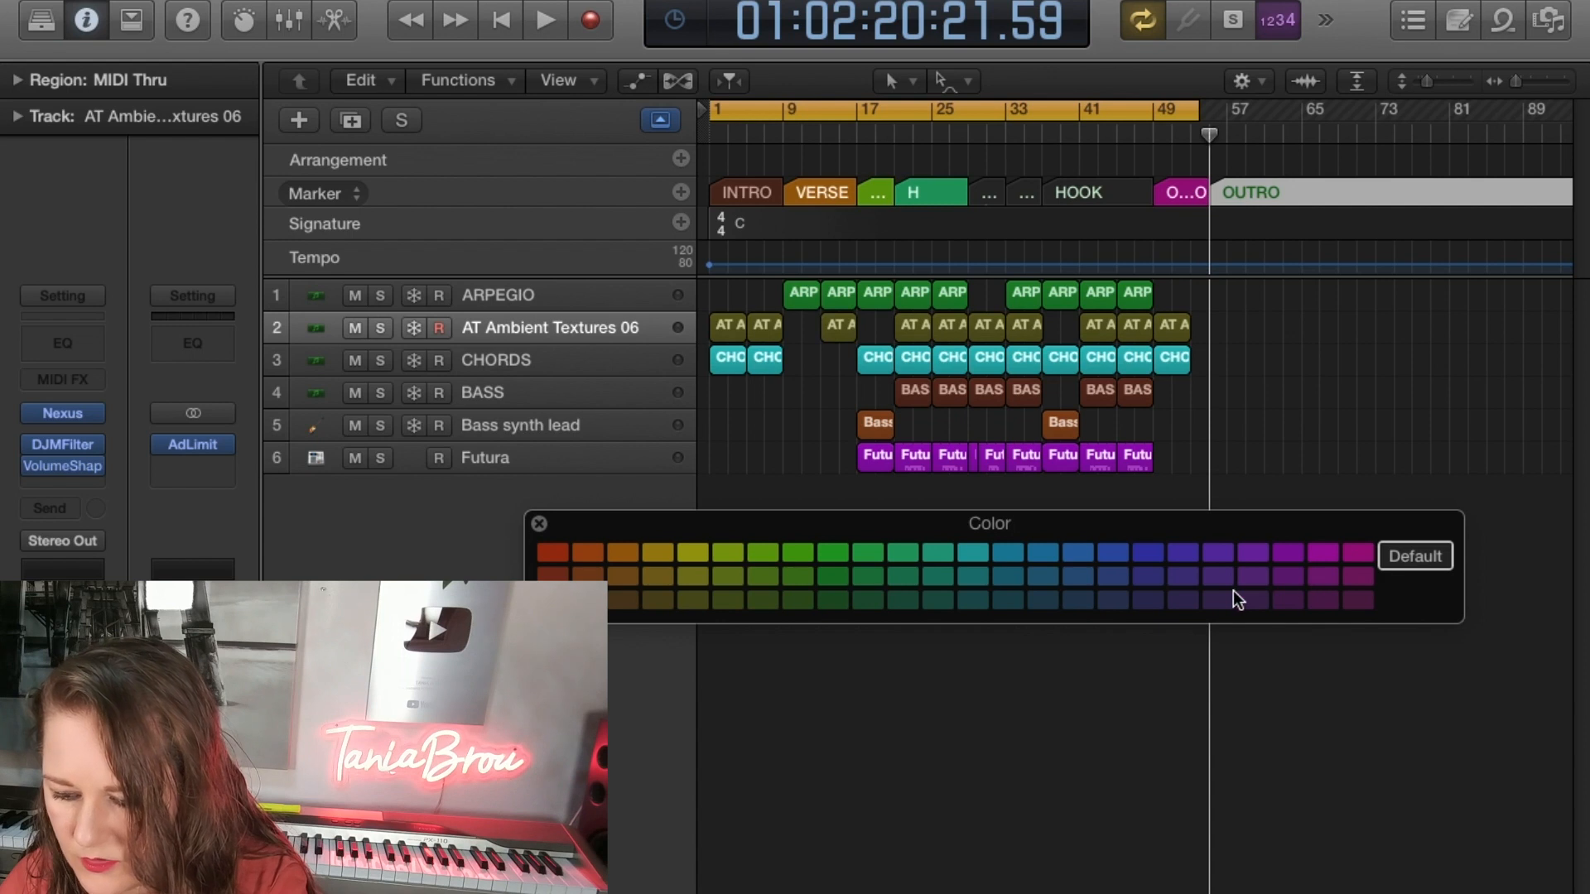
{"action": "left_click", "coordinate": [1183, 599]}
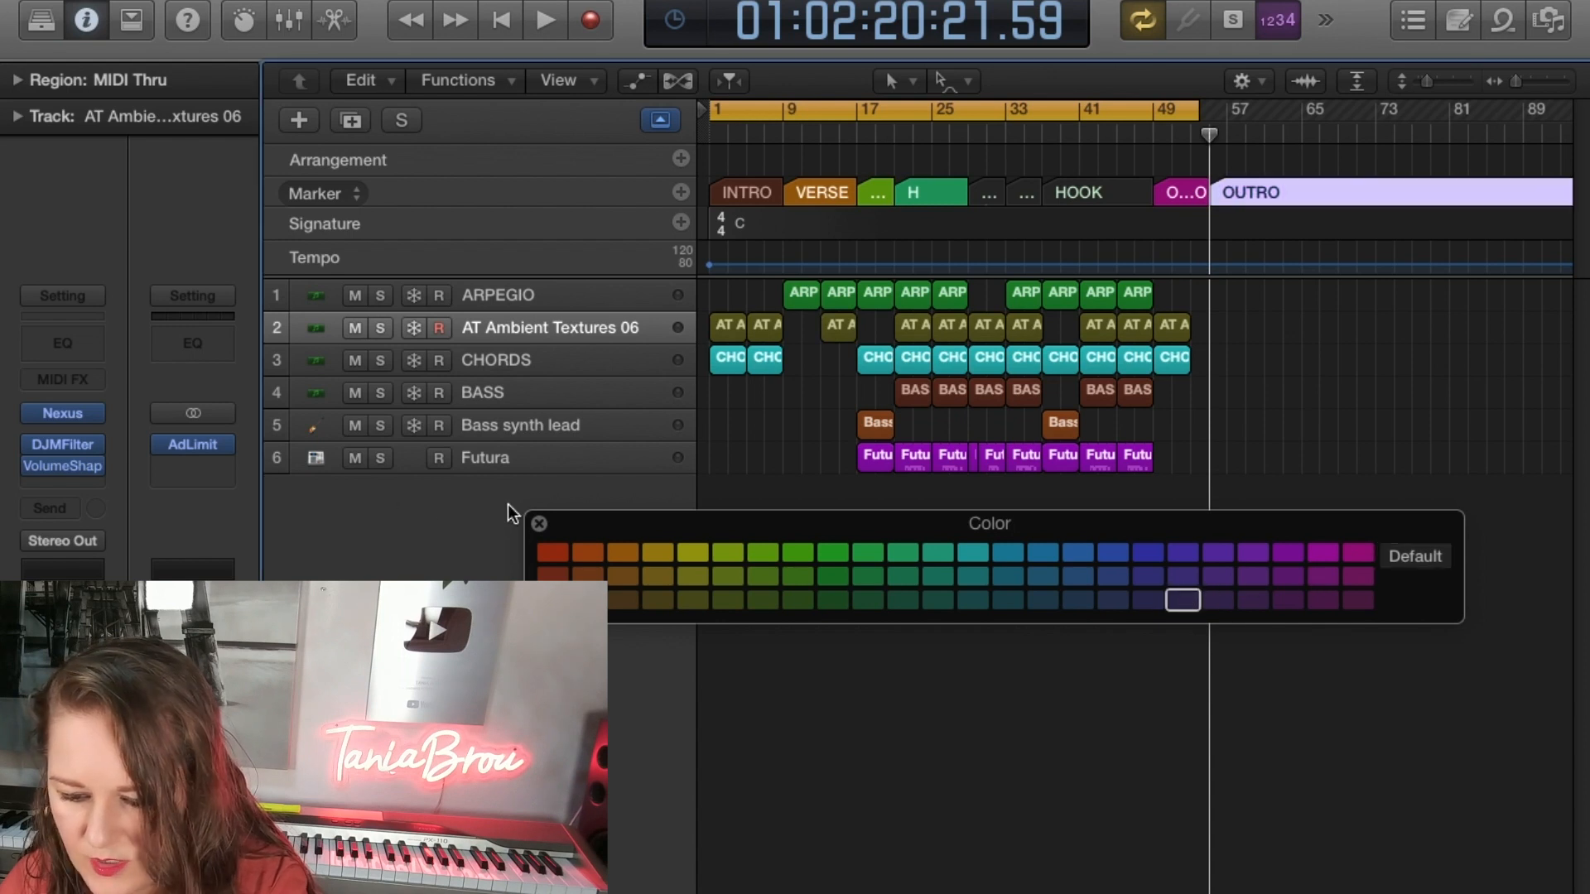
{"action": "left_click", "coordinate": [541, 523]}
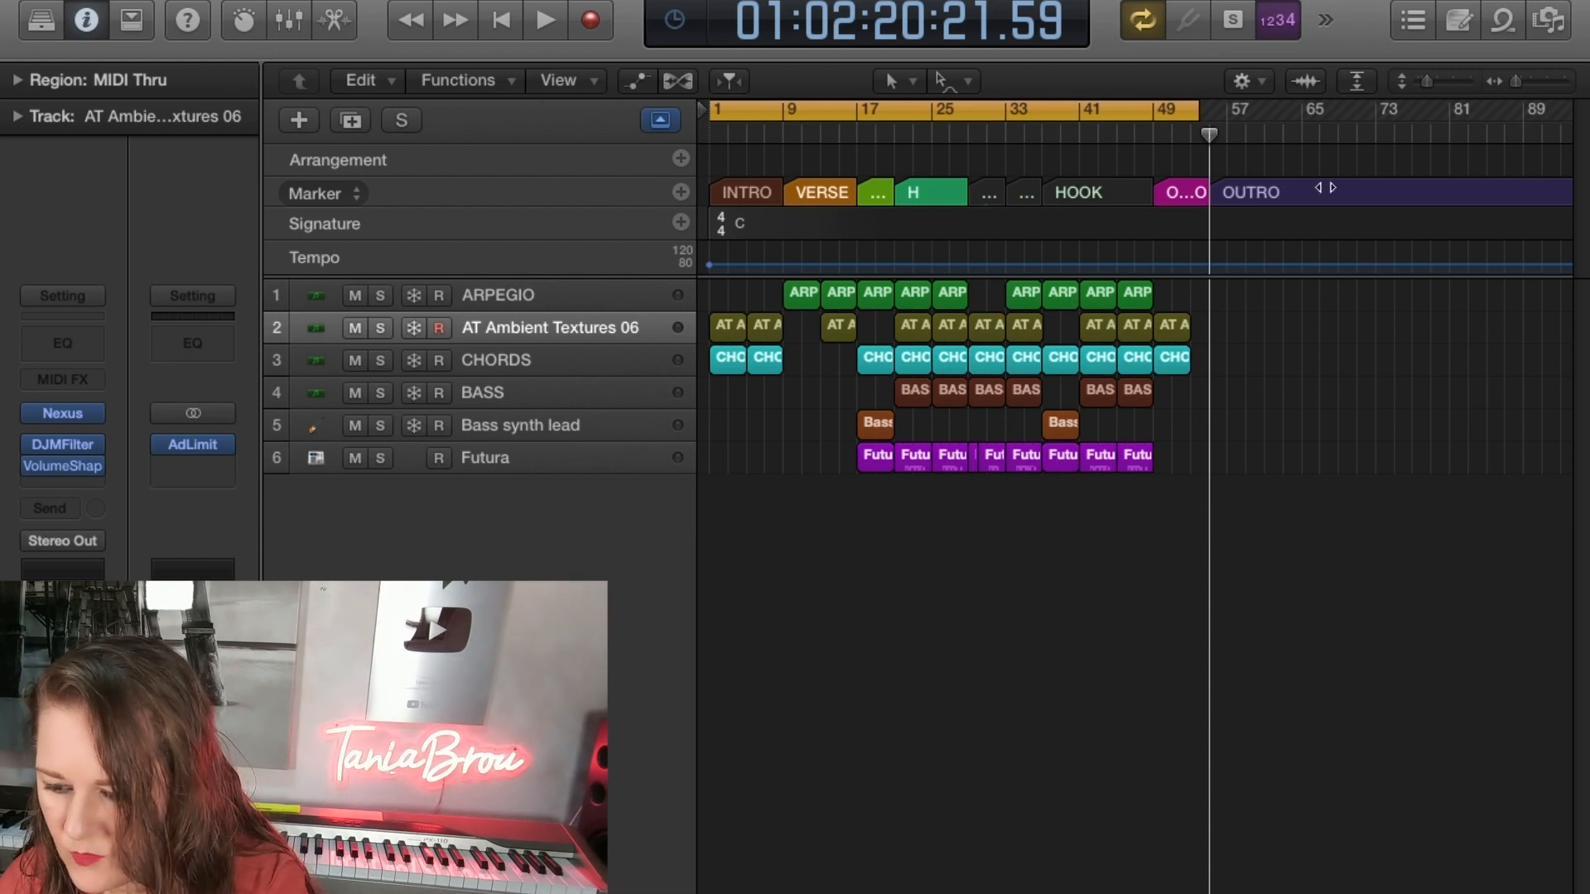
Undo the extra OUTRO marker at bar 55 and hide the global tracks.
{"action": "key", "text": "super+z"}
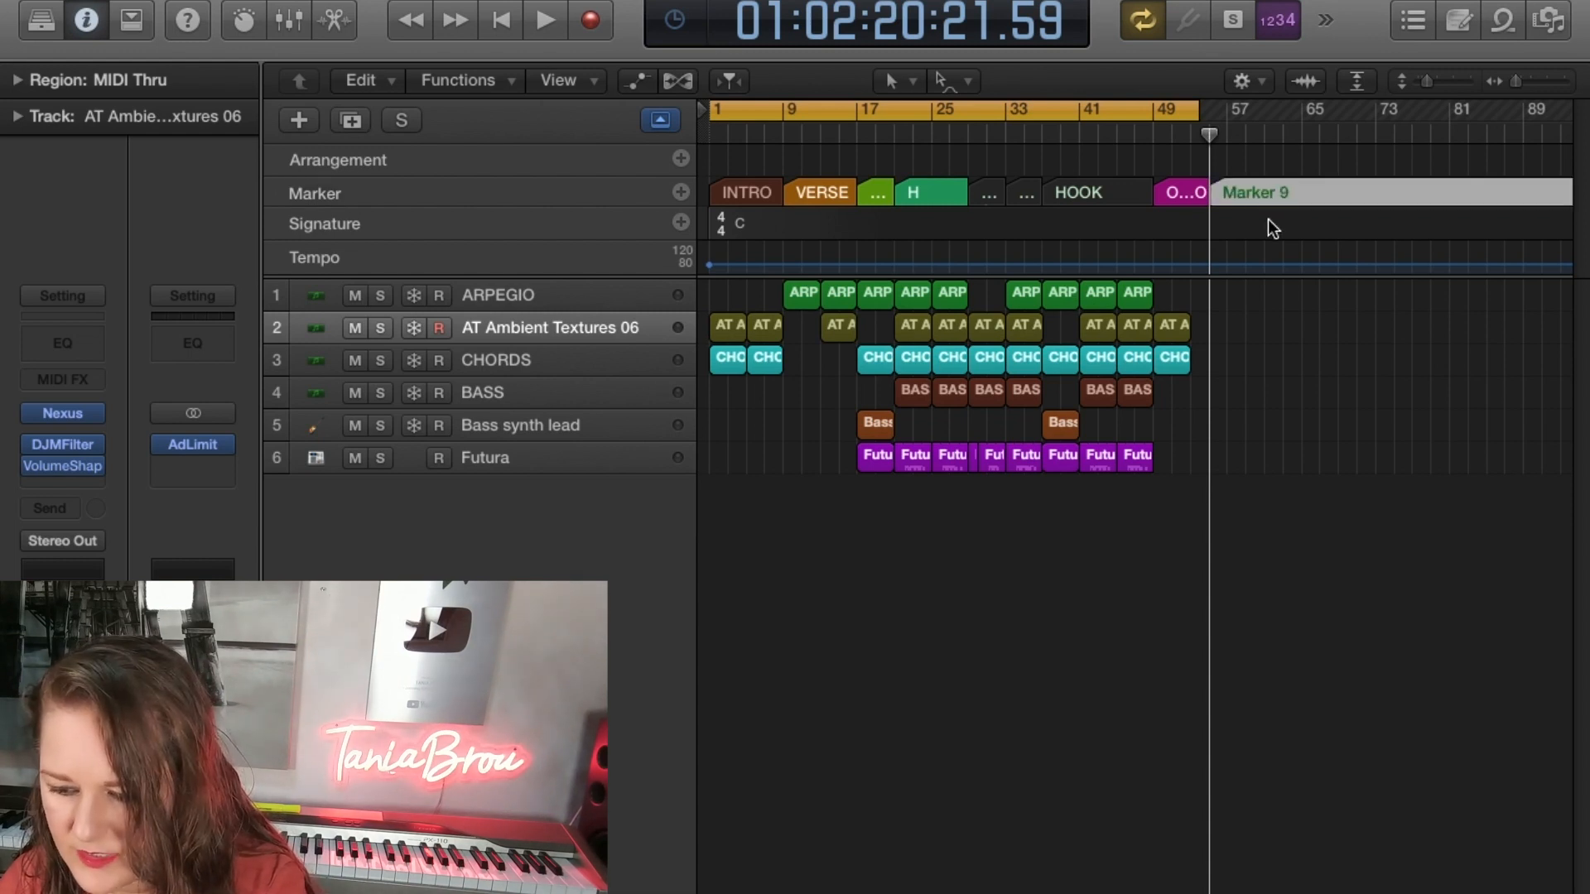
{"action": "key", "text": "super+z"}
{"action": "left_click", "coordinate": [661, 120]}
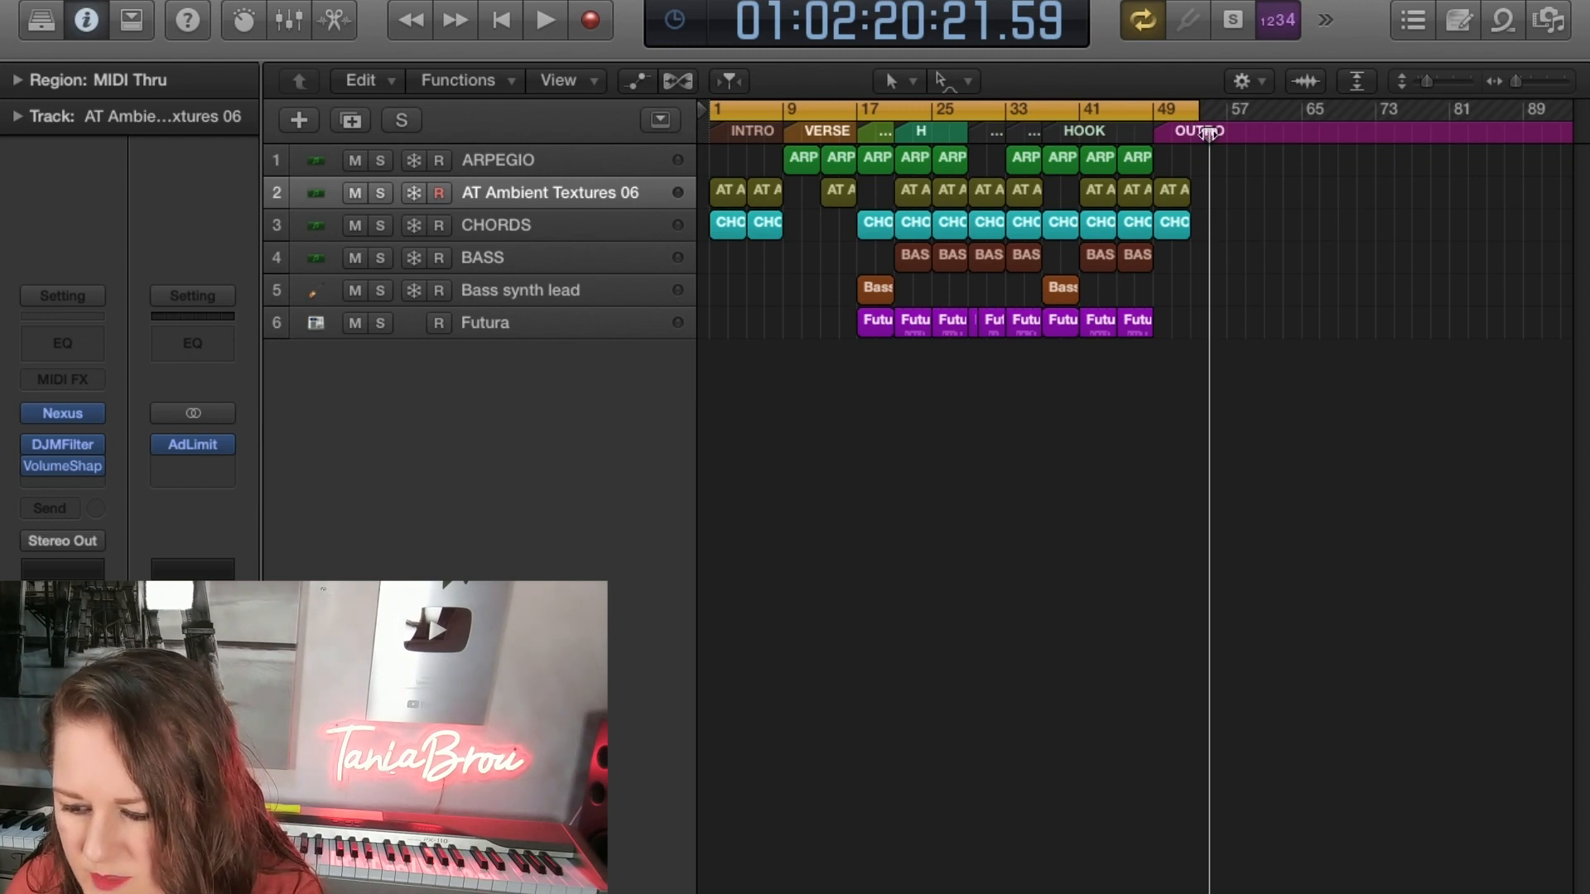
Examine the region layout around the transitions into VERSE 2 at bar 29 and HOOK at bar 37.
{"action": "left_click_drag", "start_coordinate": [1213, 143], "coordinate": [968, 159]}
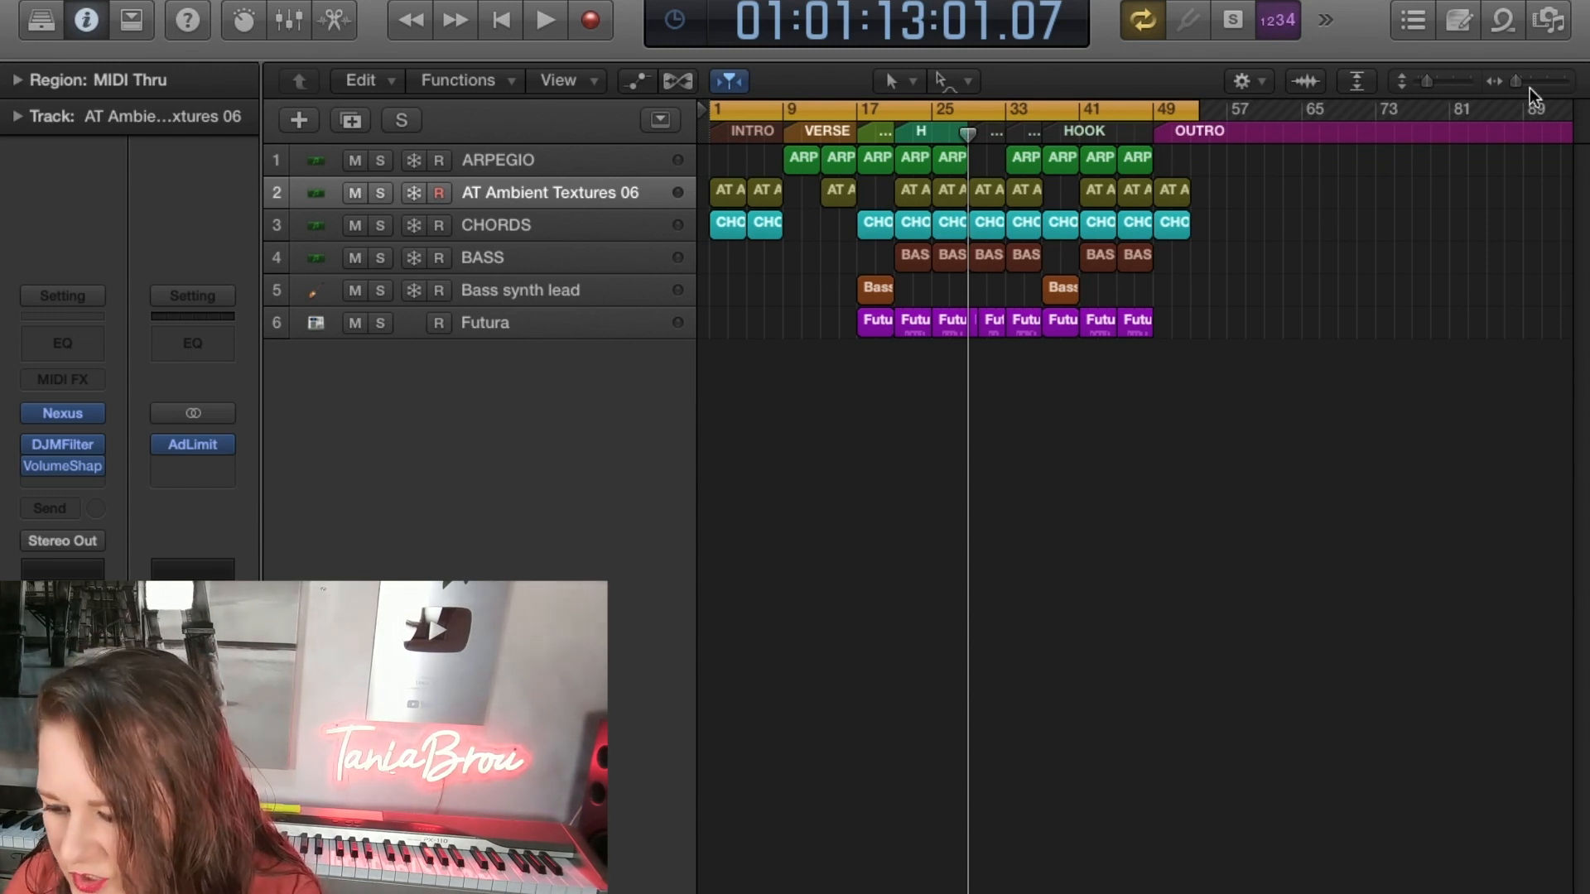
{"action": "left_click_drag", "start_coordinate": [1514, 83], "coordinate": [1522, 86]}
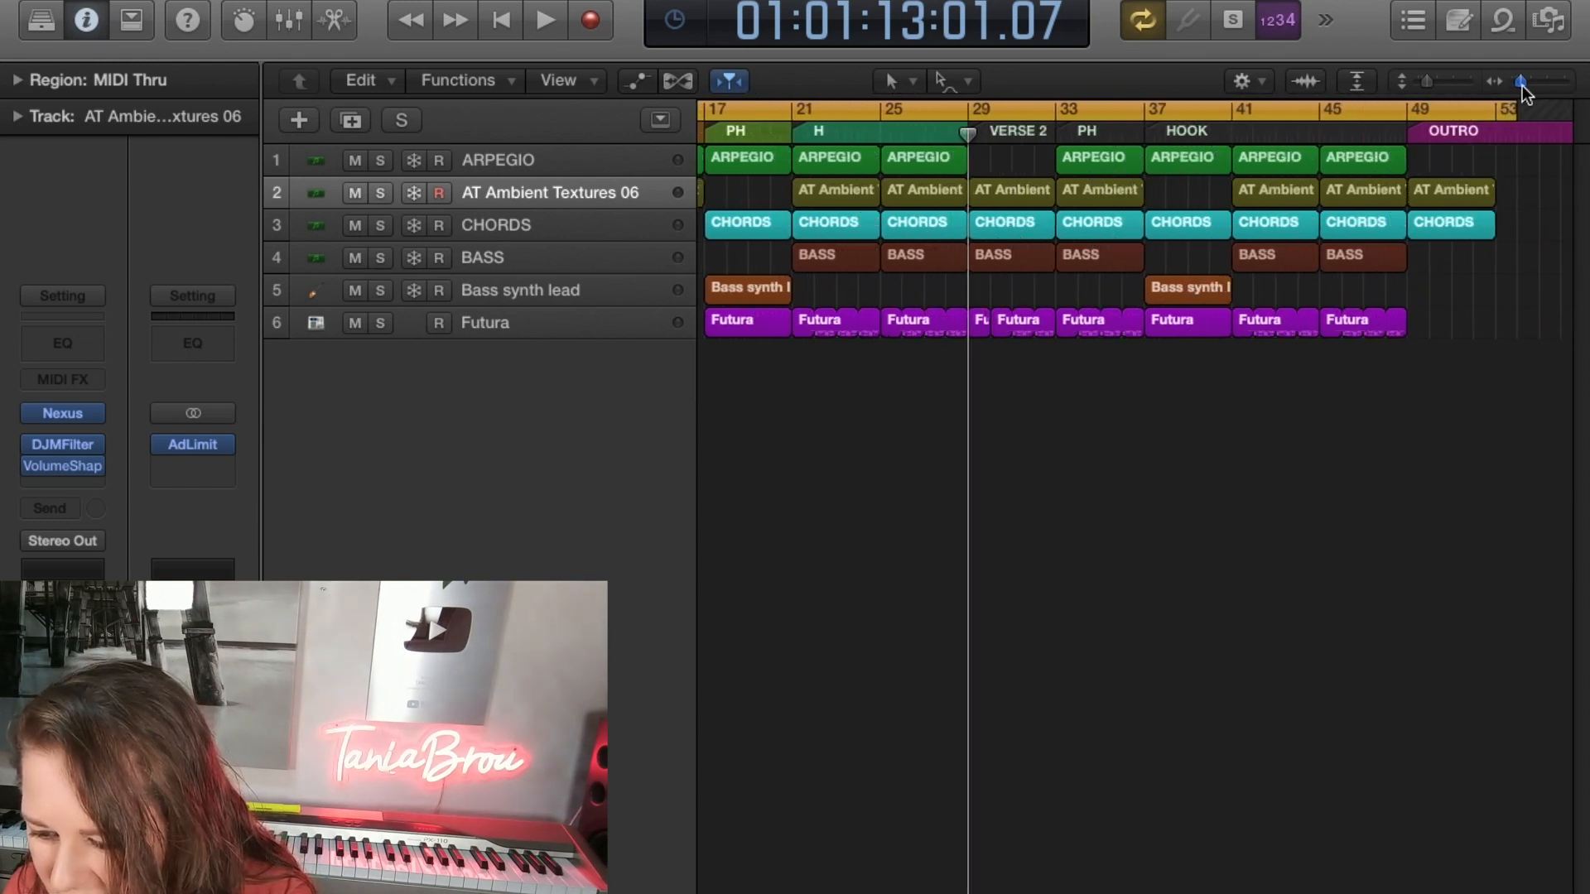
{"action": "left_click_drag", "start_coordinate": [976, 139], "coordinate": [909, 130]}
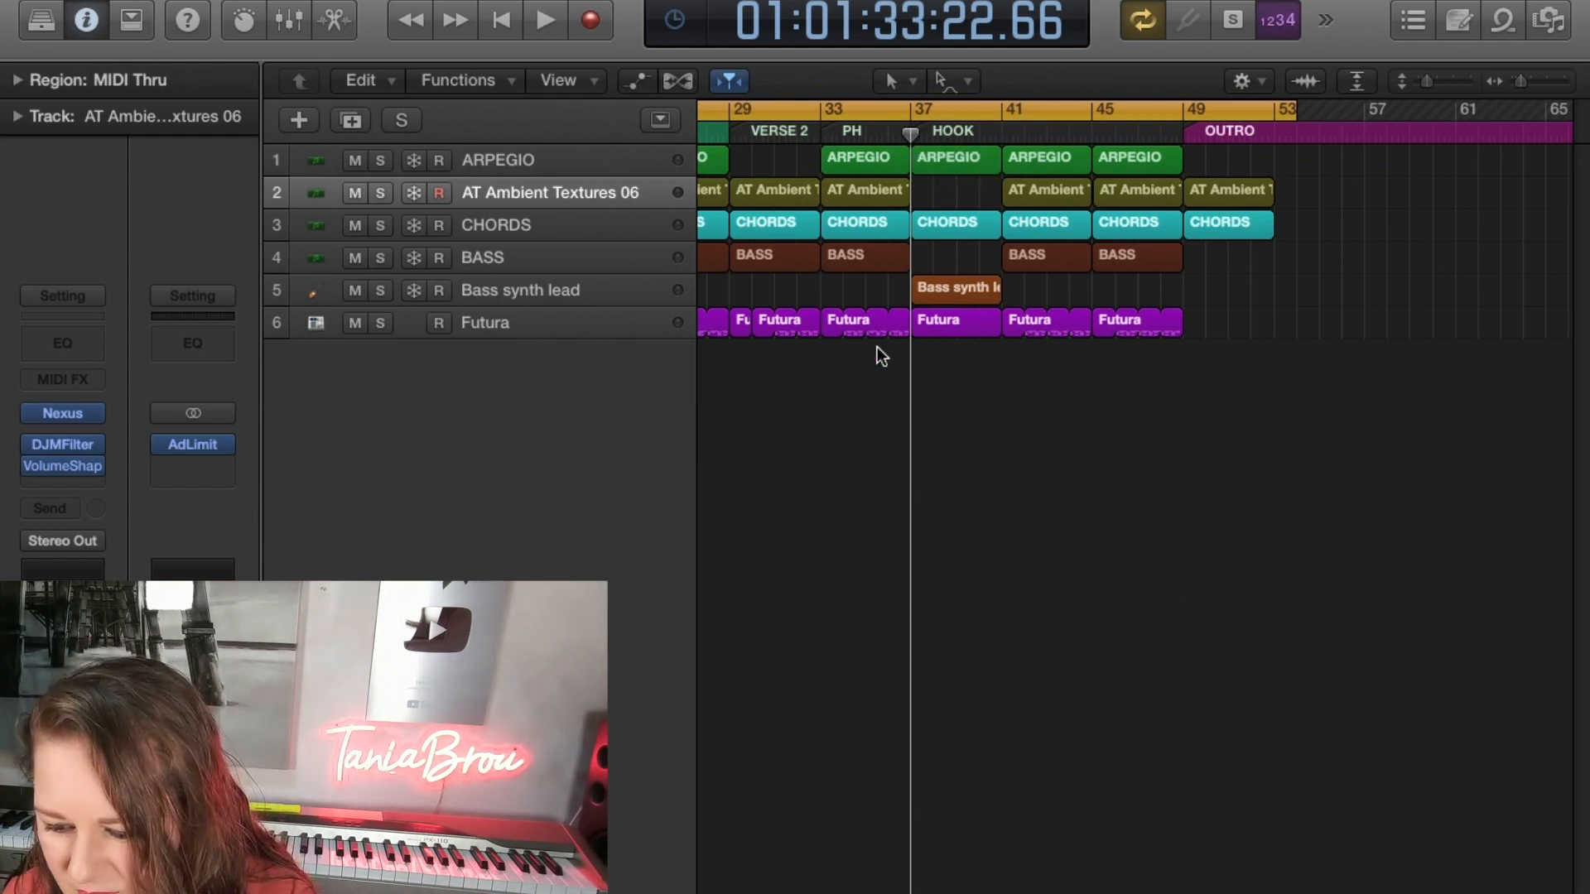
{"action": "left_click_drag", "start_coordinate": [910, 131], "coordinate": [853, 146]}
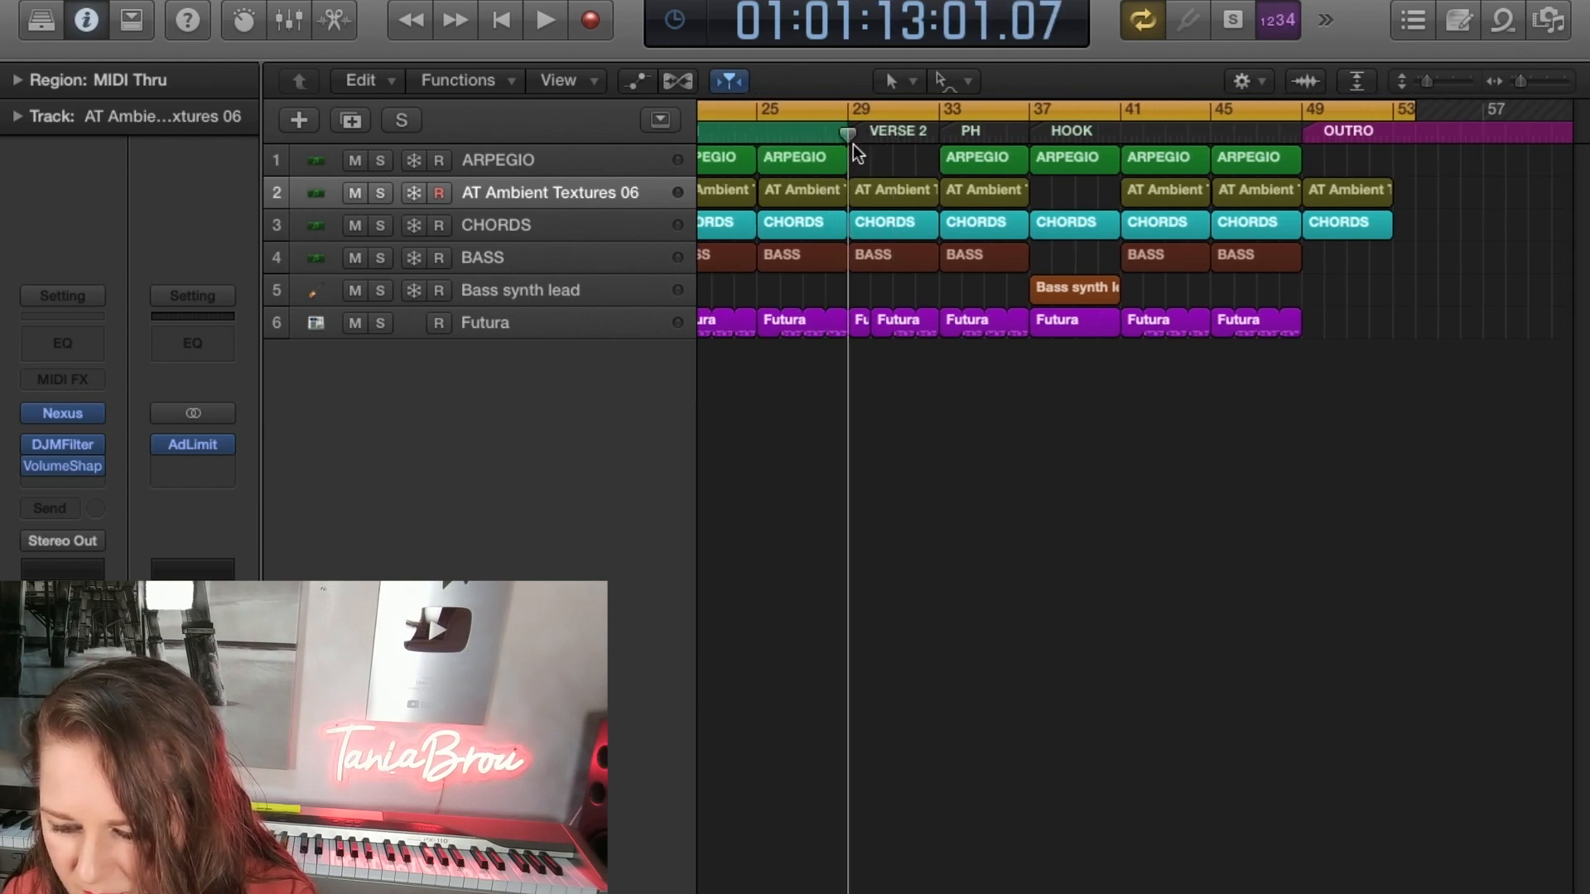
{"action": "scroll", "coordinate": [635, 402], "scroll_direction": "left", "scroll_amount": 5}
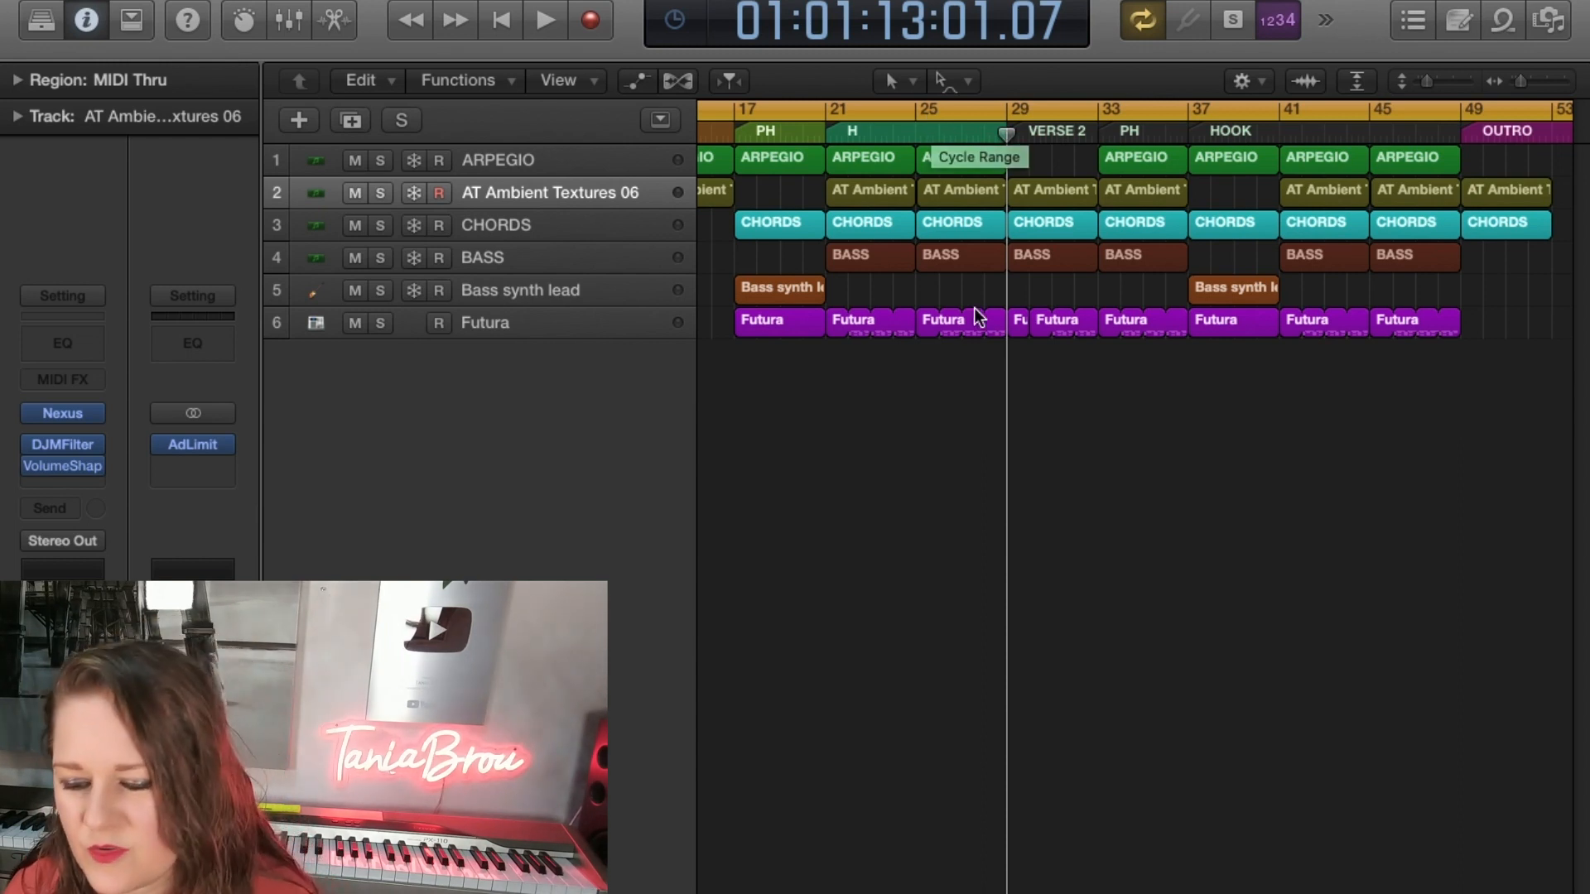
{"action": "left_click_drag", "start_coordinate": [1527, 81], "coordinate": [1518, 82]}
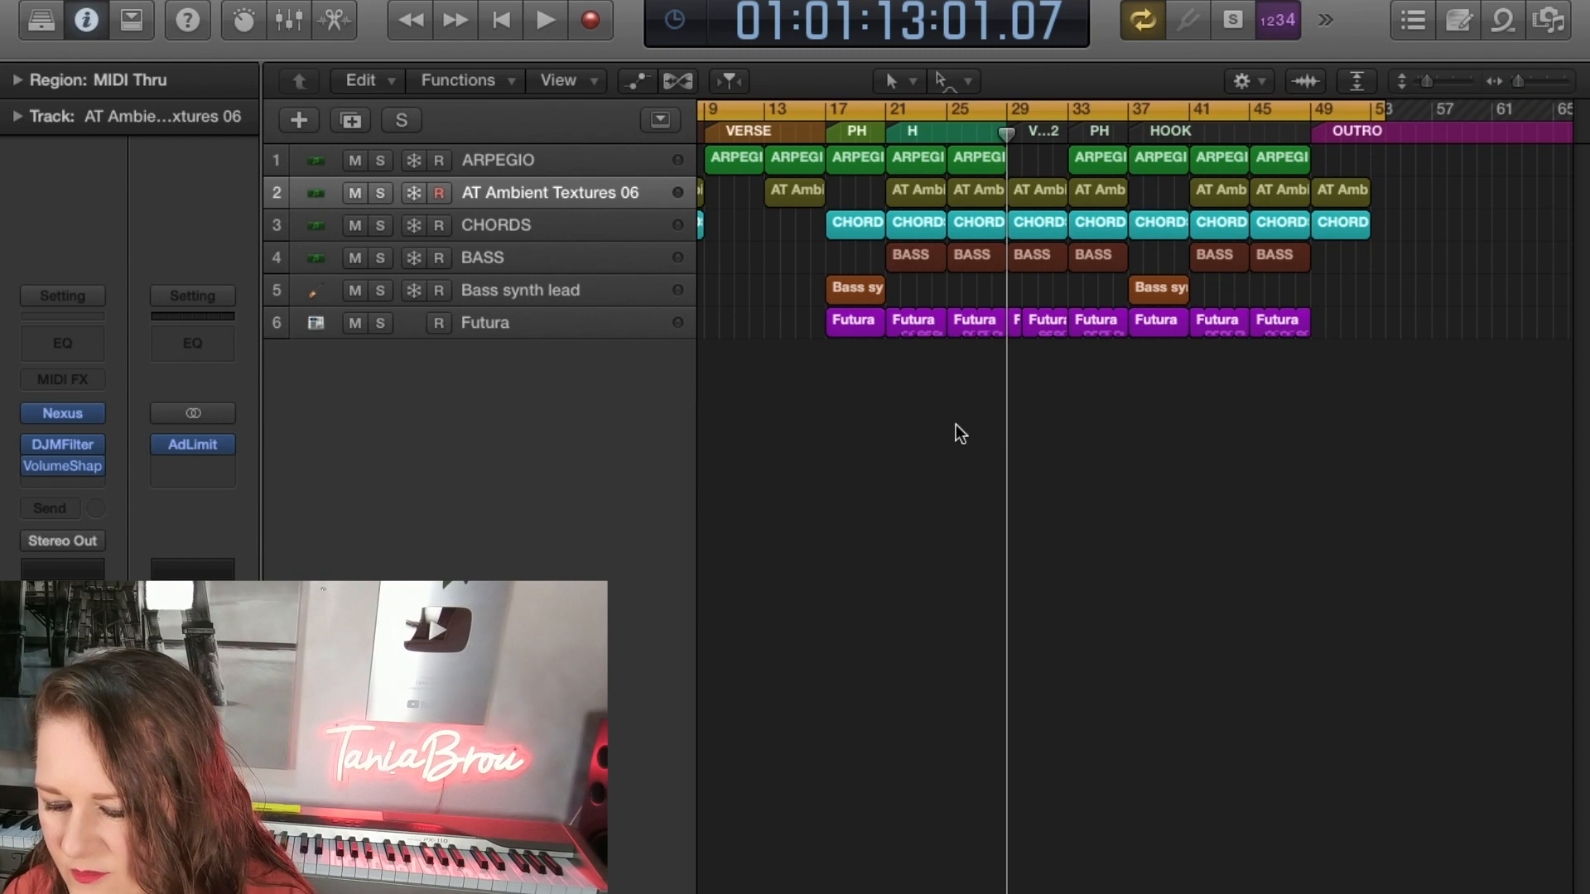
{"action": "scroll", "coordinate": [486, 430], "scroll_direction": "left", "scroll_amount": 5}
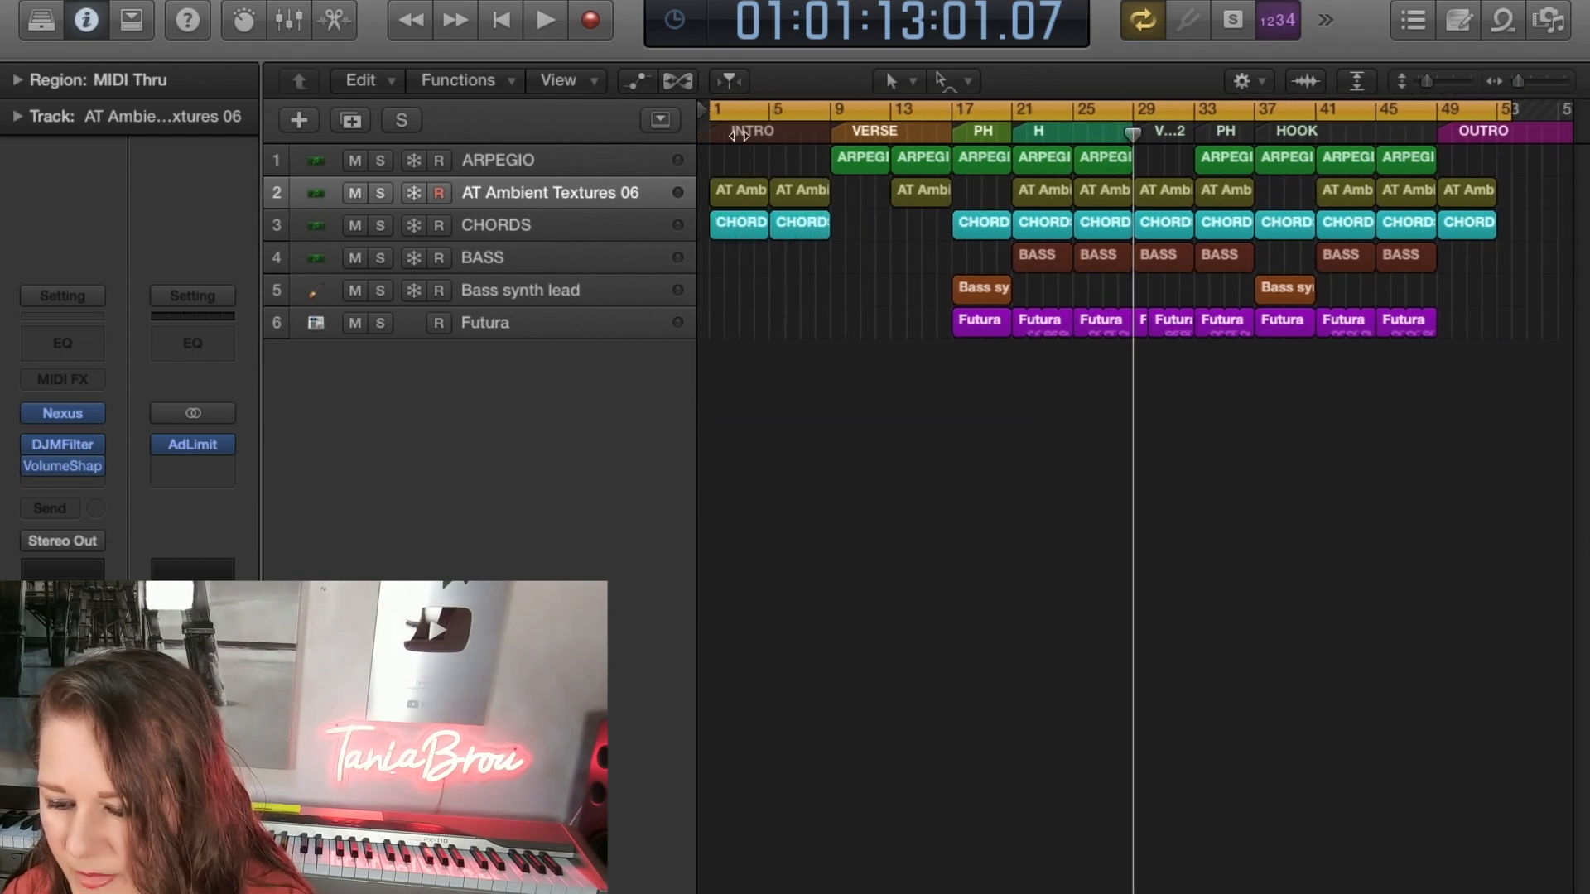
Start the cycle range at about bar 27 and play the transition into VERSE 2 at a higher system volume.
{"action": "left_click_drag", "start_coordinate": [717, 112], "coordinate": [1112, 112]}
{"action": "key", "text": "space"}
{"action": "key", "text": "XF86AudioRaiseVolume"}
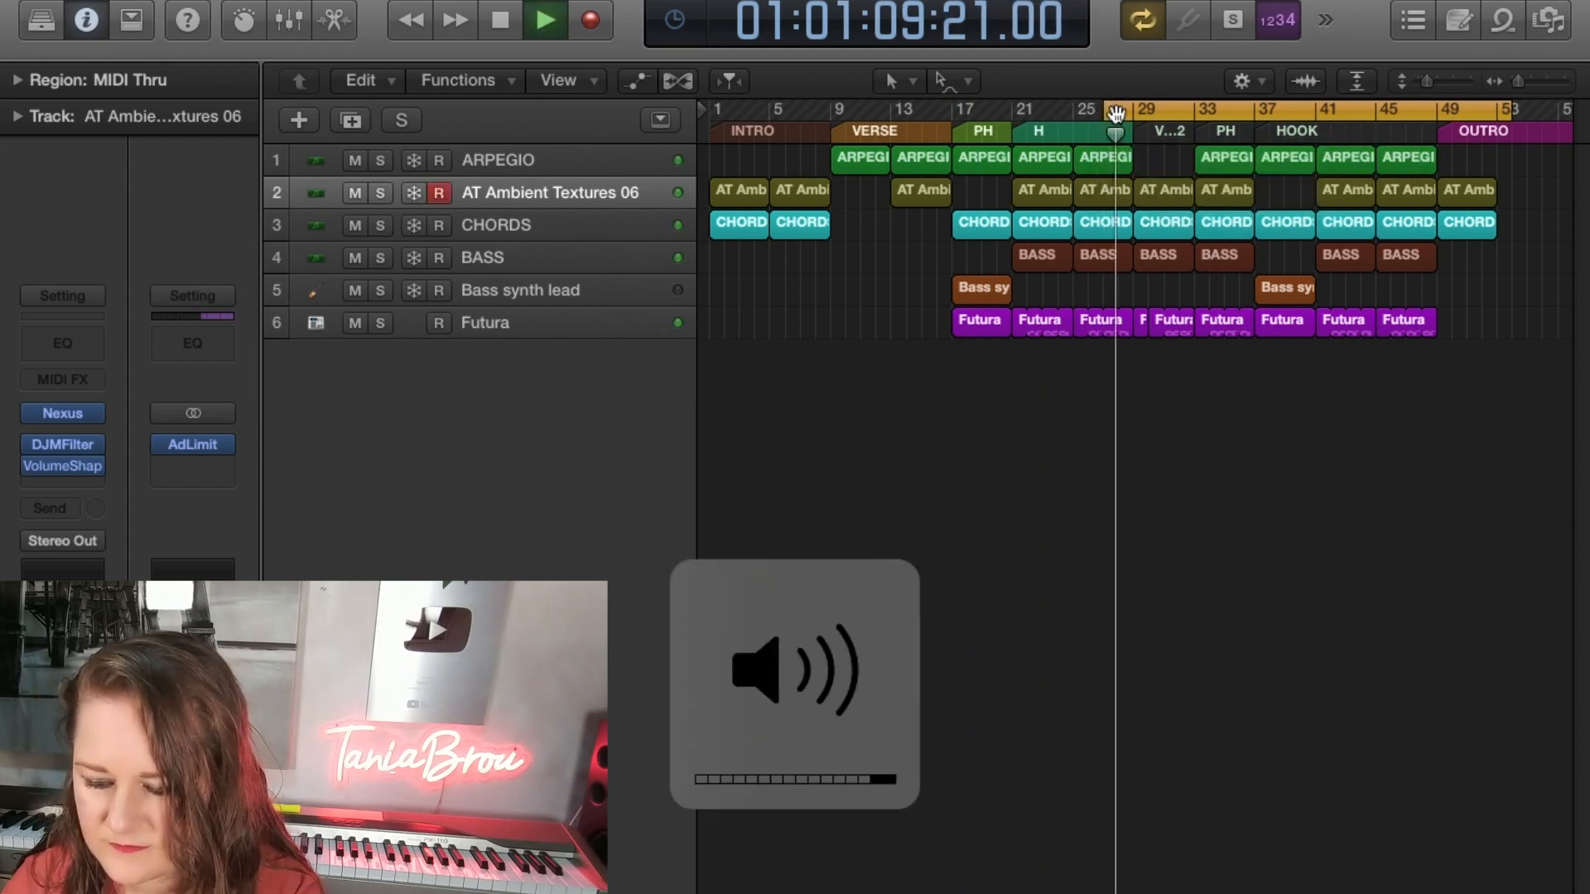
{"action": "key", "text": "XF86AudioRaiseVolume"}
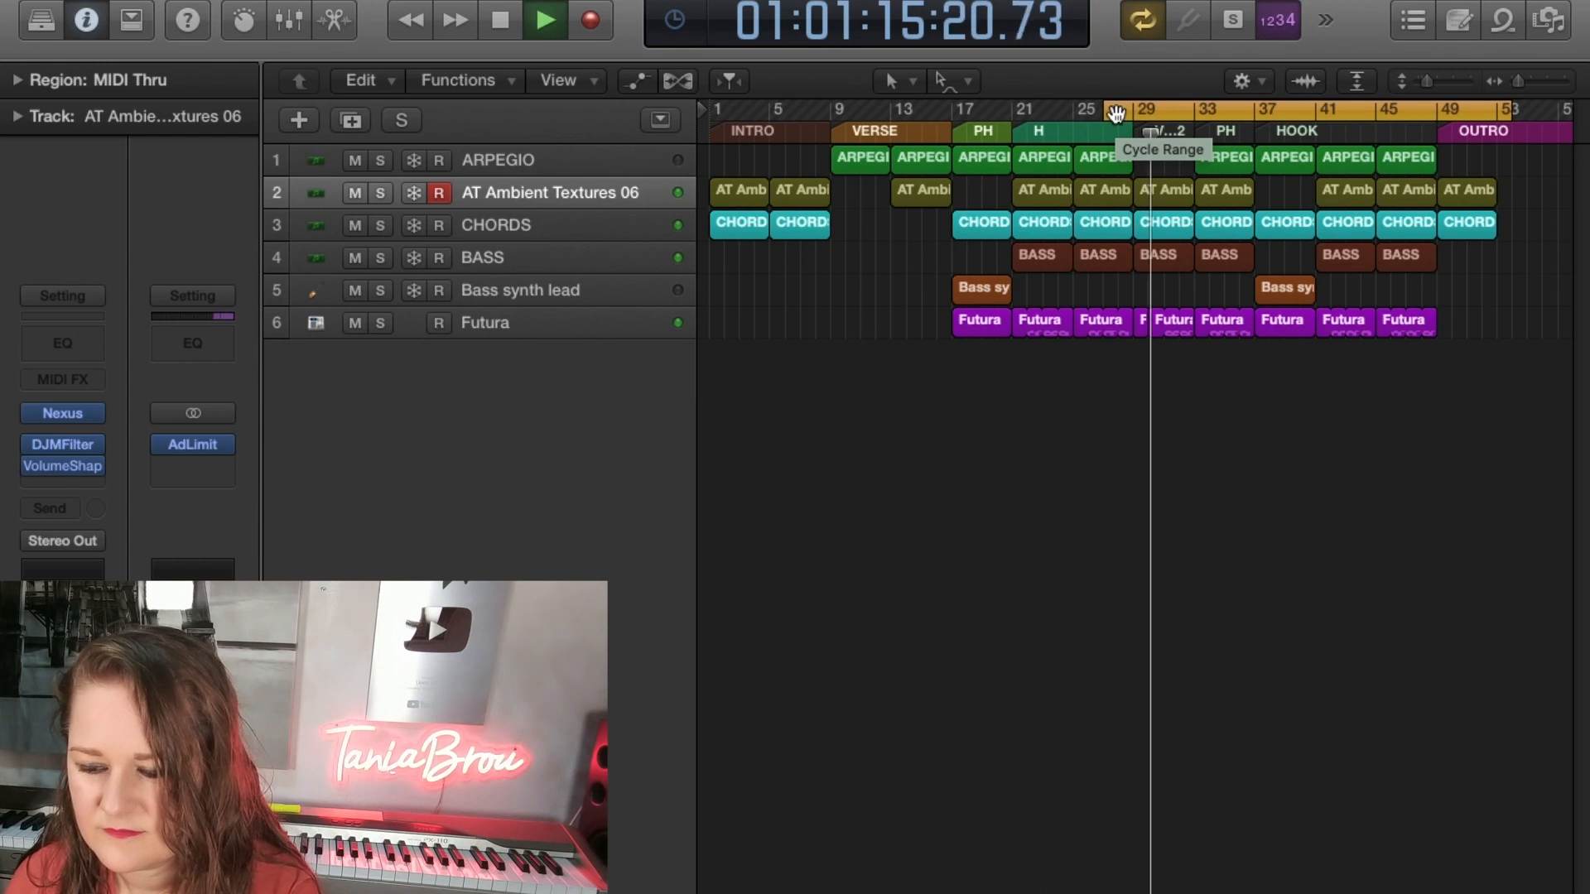
{"action": "key", "text": "space"}
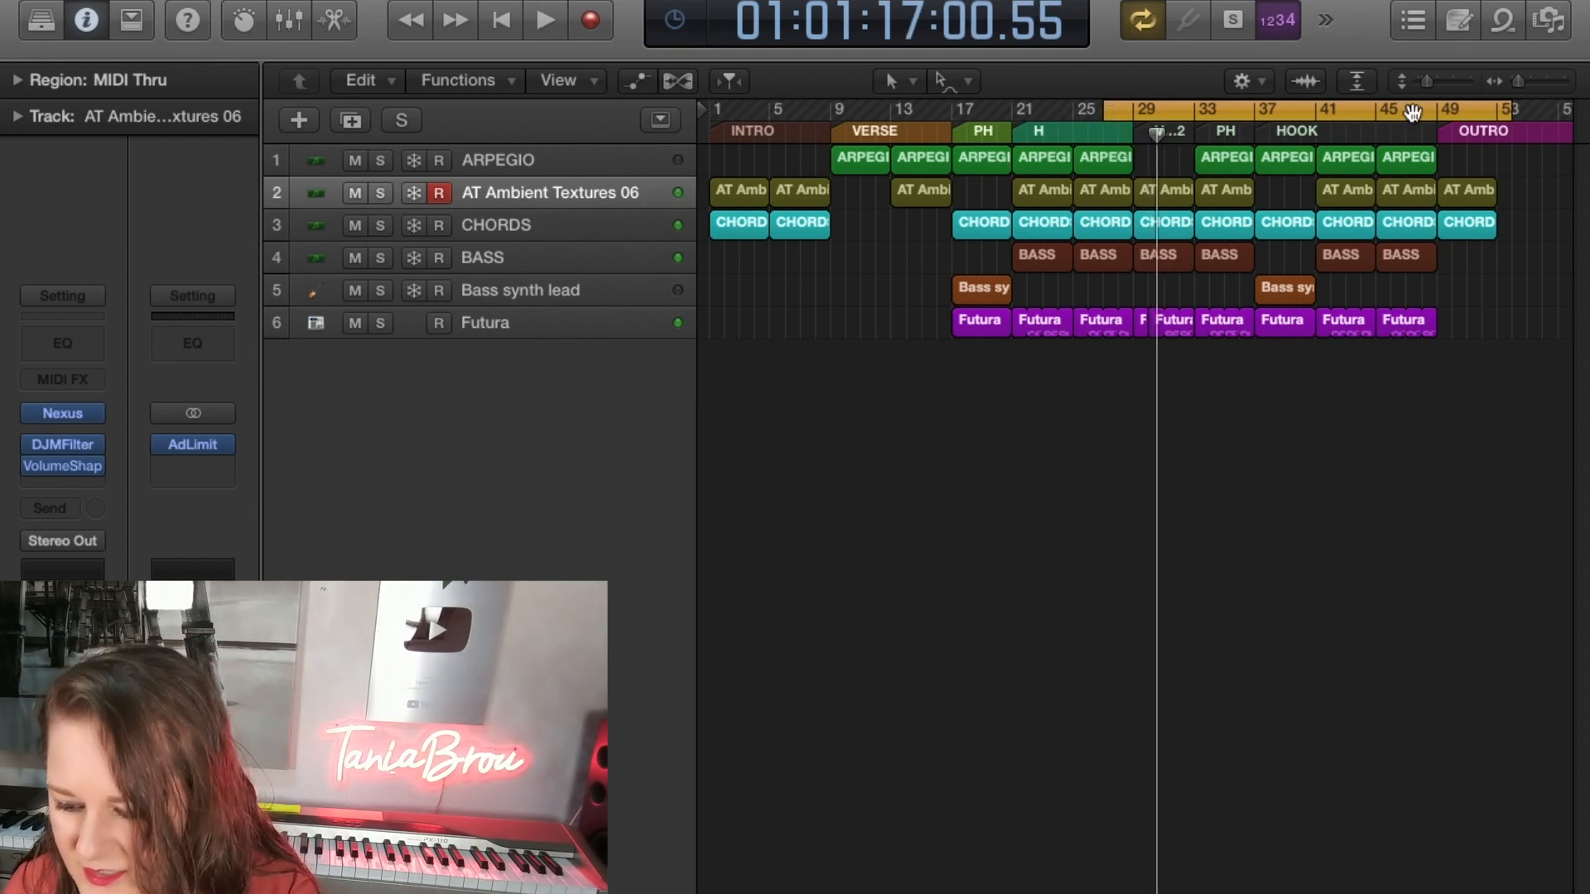
Inspect the Futura drum region at bar 25 in the Piano Roll, selecting each drum sound's notes in turn, and close the editor.
{"action": "left_click", "coordinate": [1105, 324]}
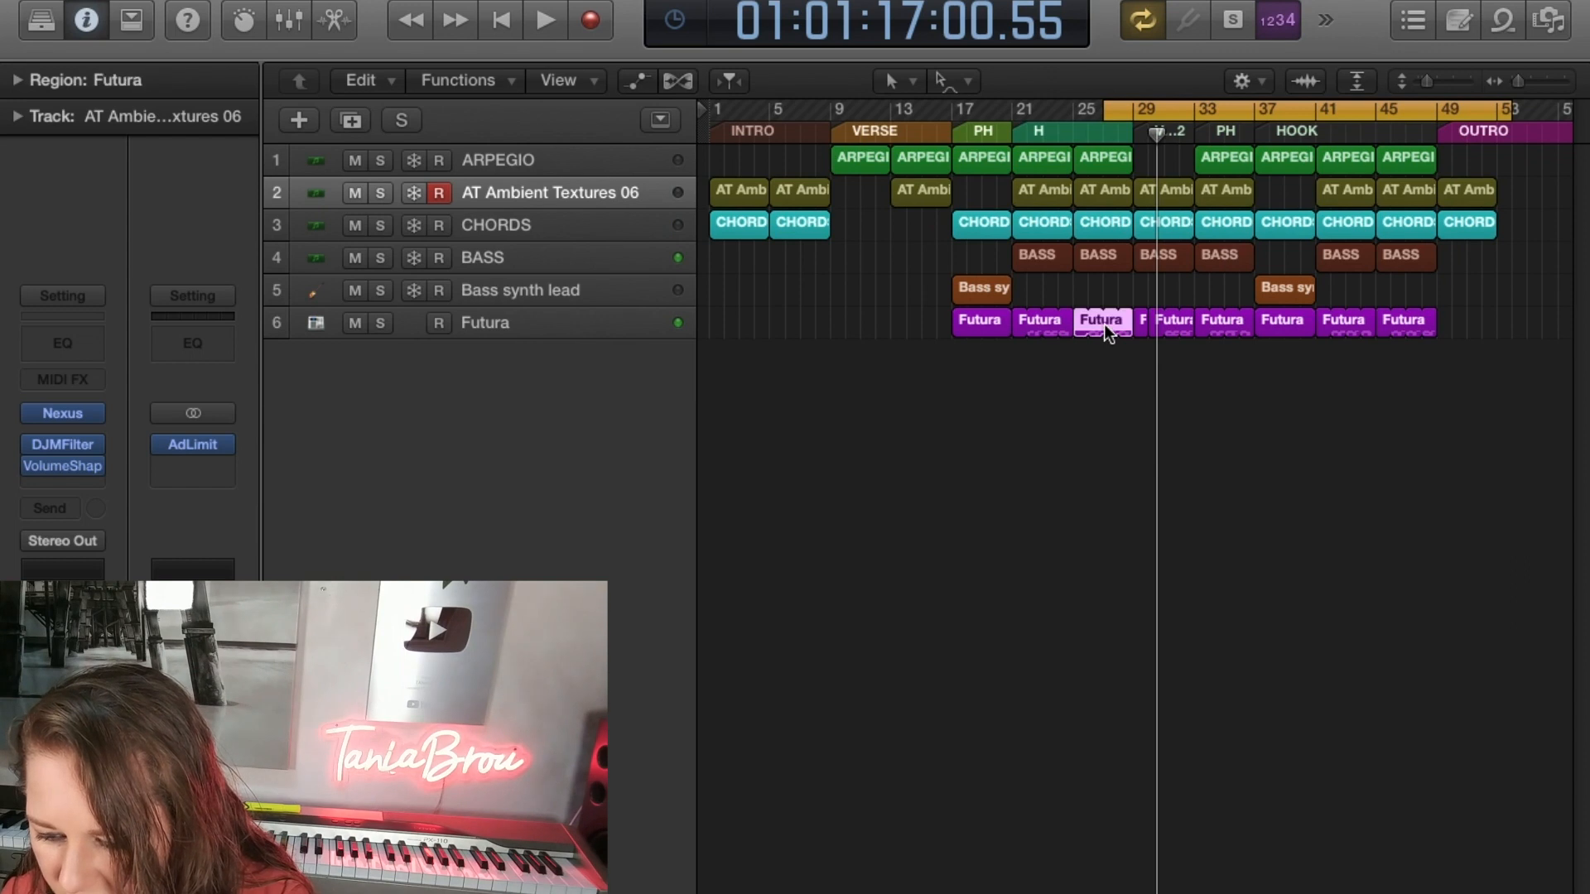
{"action": "double_click", "coordinate": [1105, 325]}
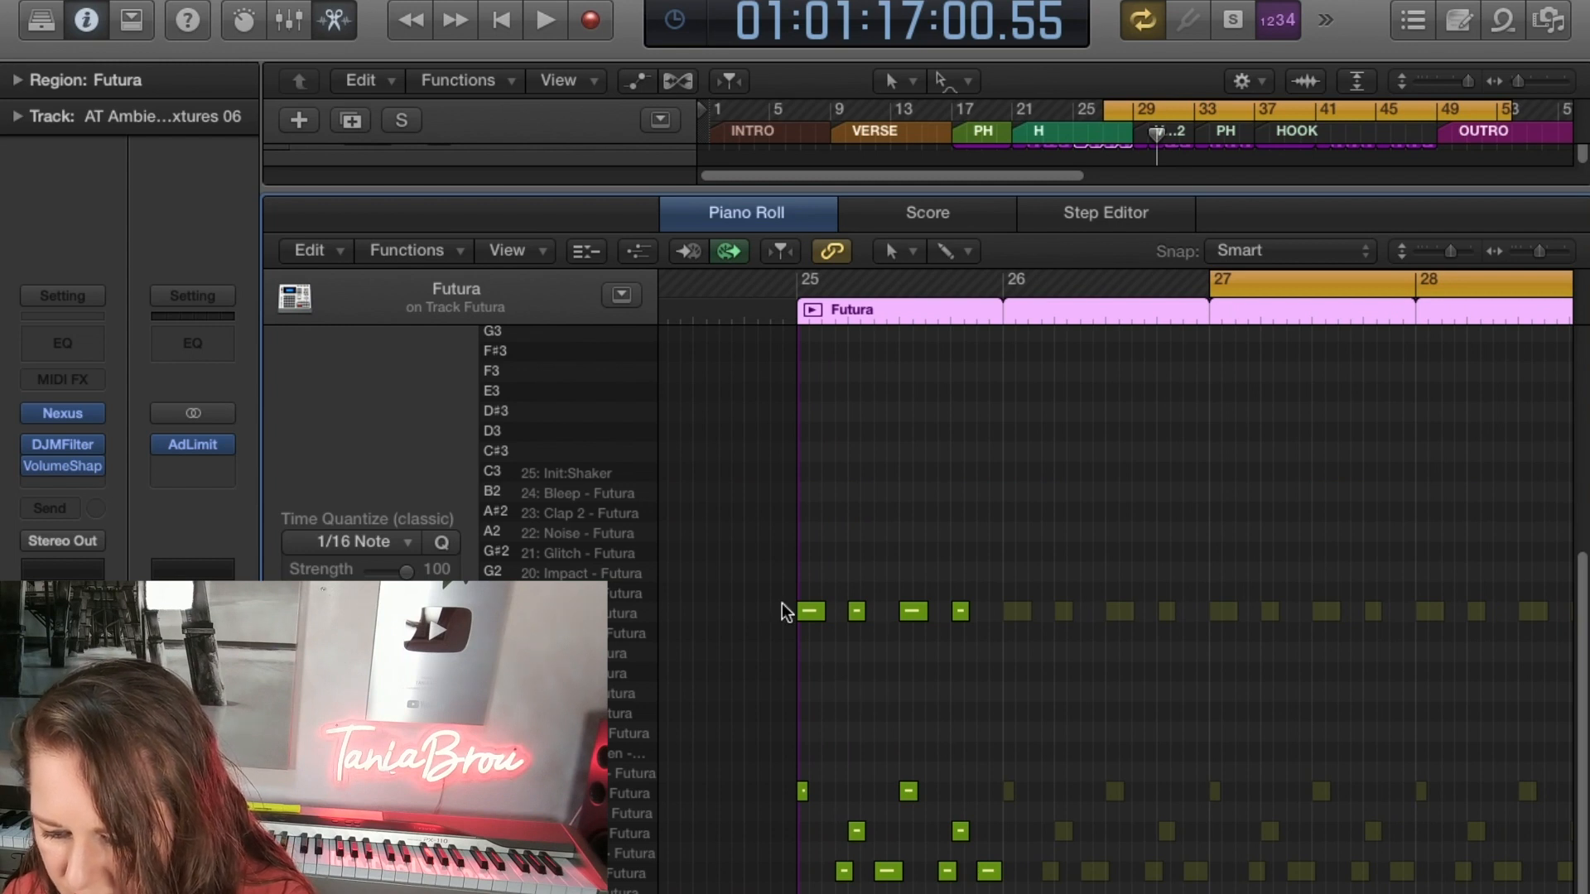
{"action": "left_click", "coordinate": [627, 617]}
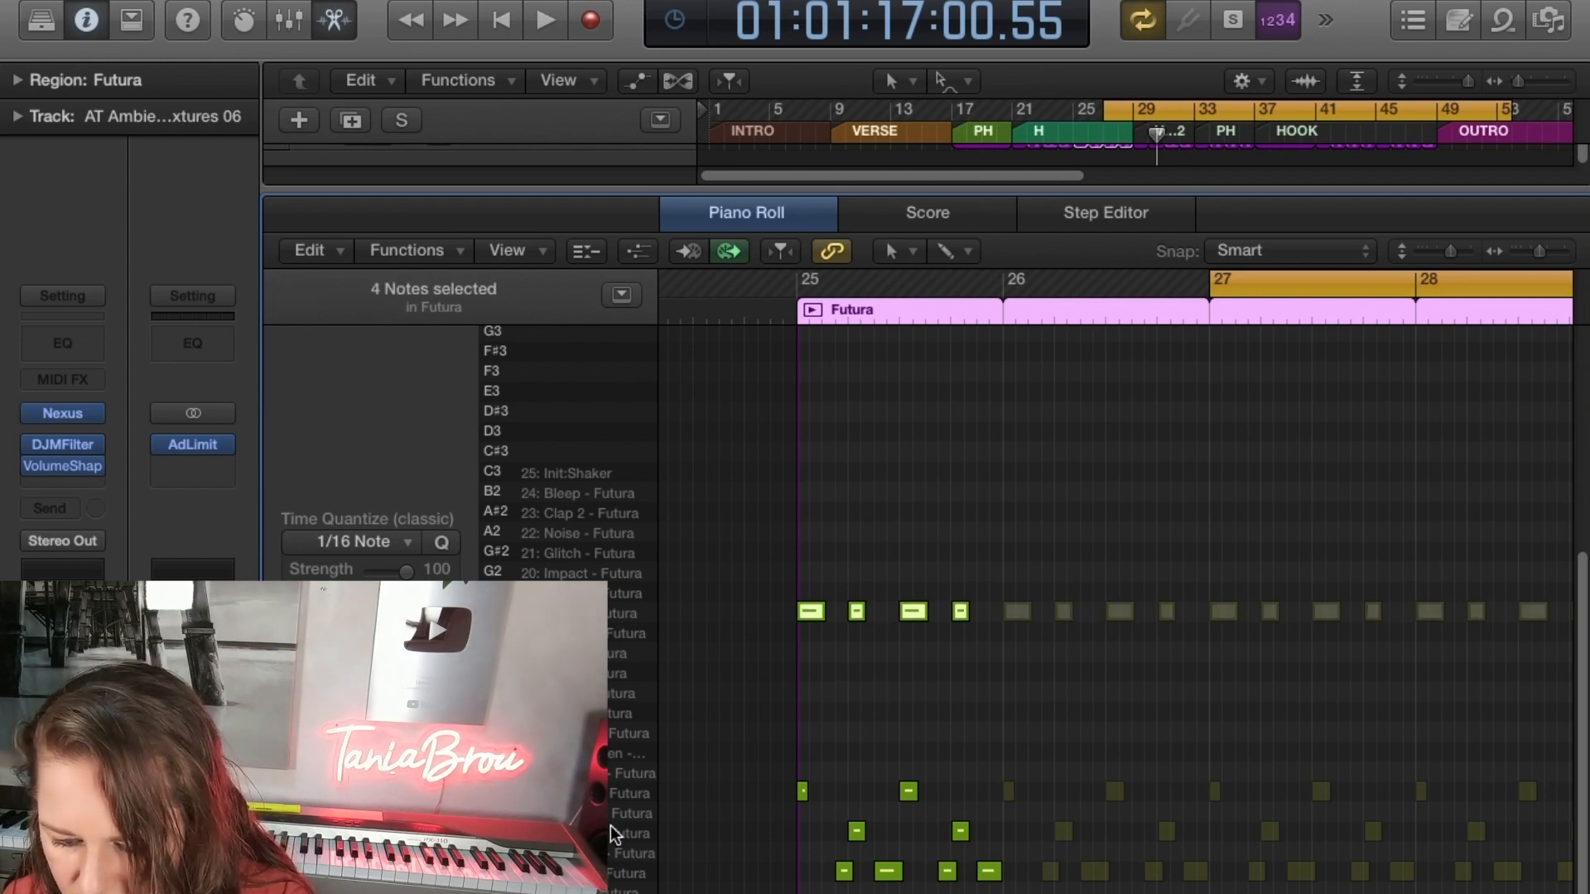
{"action": "left_click", "coordinate": [613, 792]}
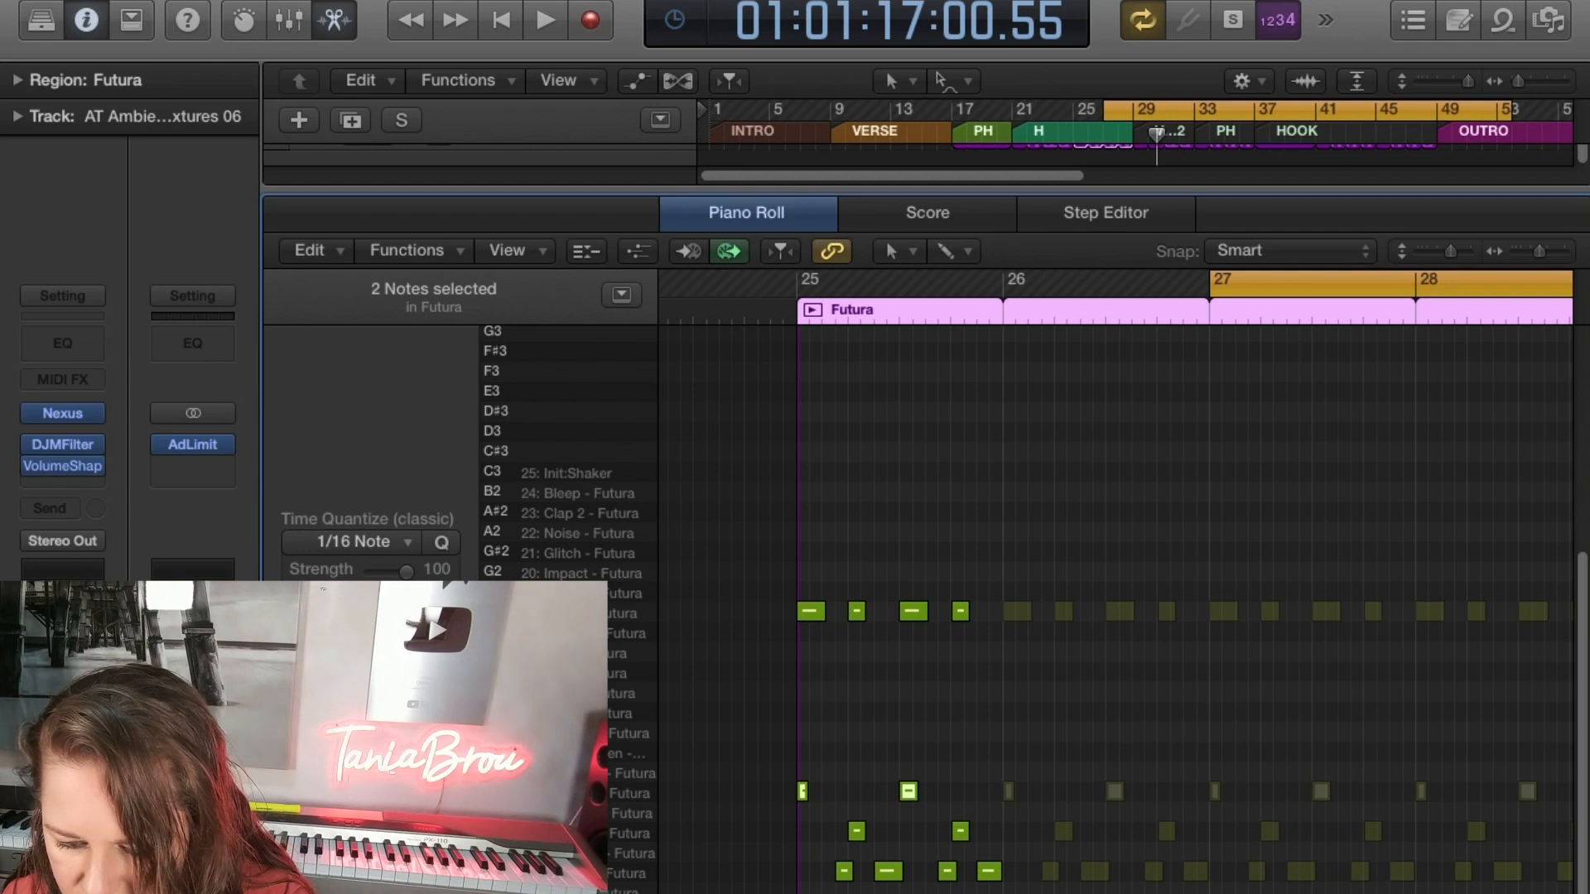
{"action": "left_click", "coordinate": [601, 833]}
{"action": "left_click", "coordinate": [600, 872]}
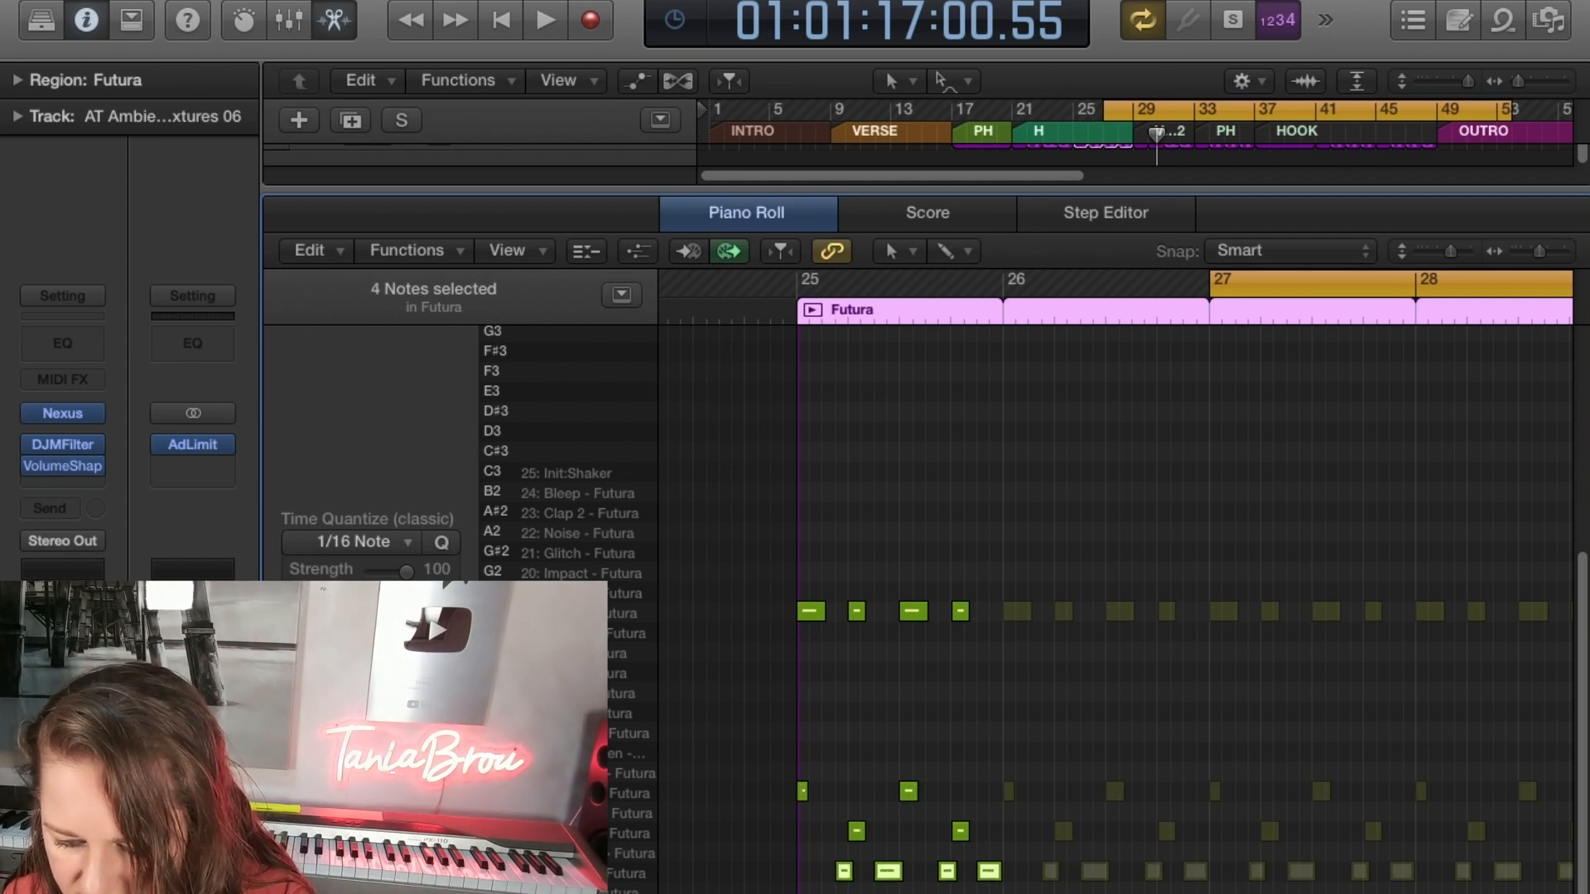
{"action": "left_click", "coordinate": [336, 33]}
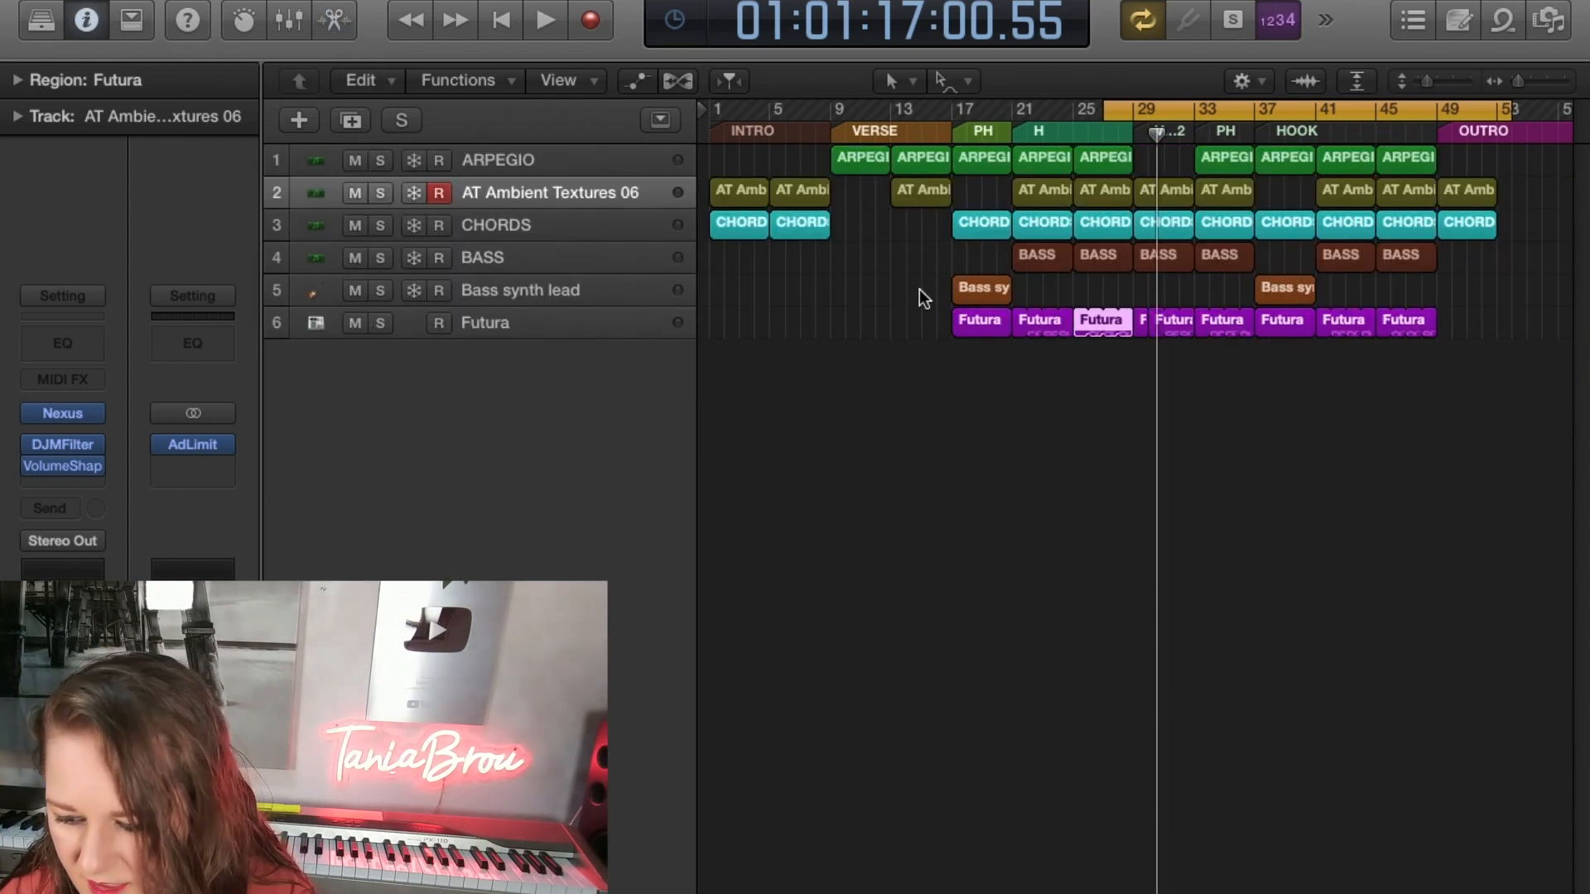
Examine the notes of the short one-bar Futura region at bar 29 in the Piano Roll.
{"action": "double_click", "coordinate": [1137, 325]}
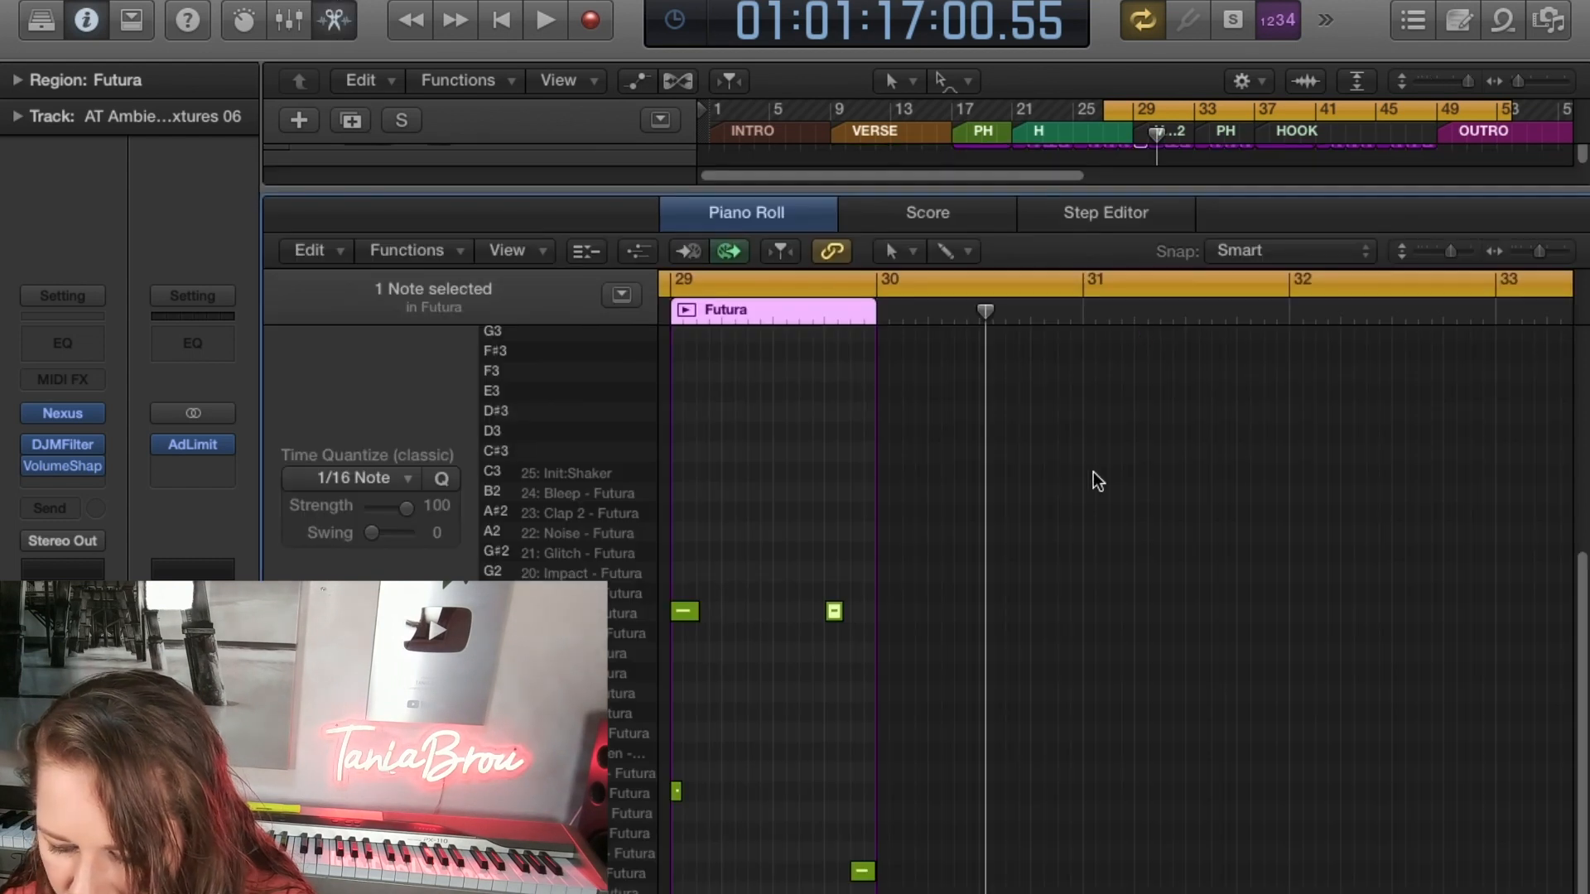
{"action": "left_click_drag", "start_coordinate": [731, 566], "coordinate": [815, 828]}
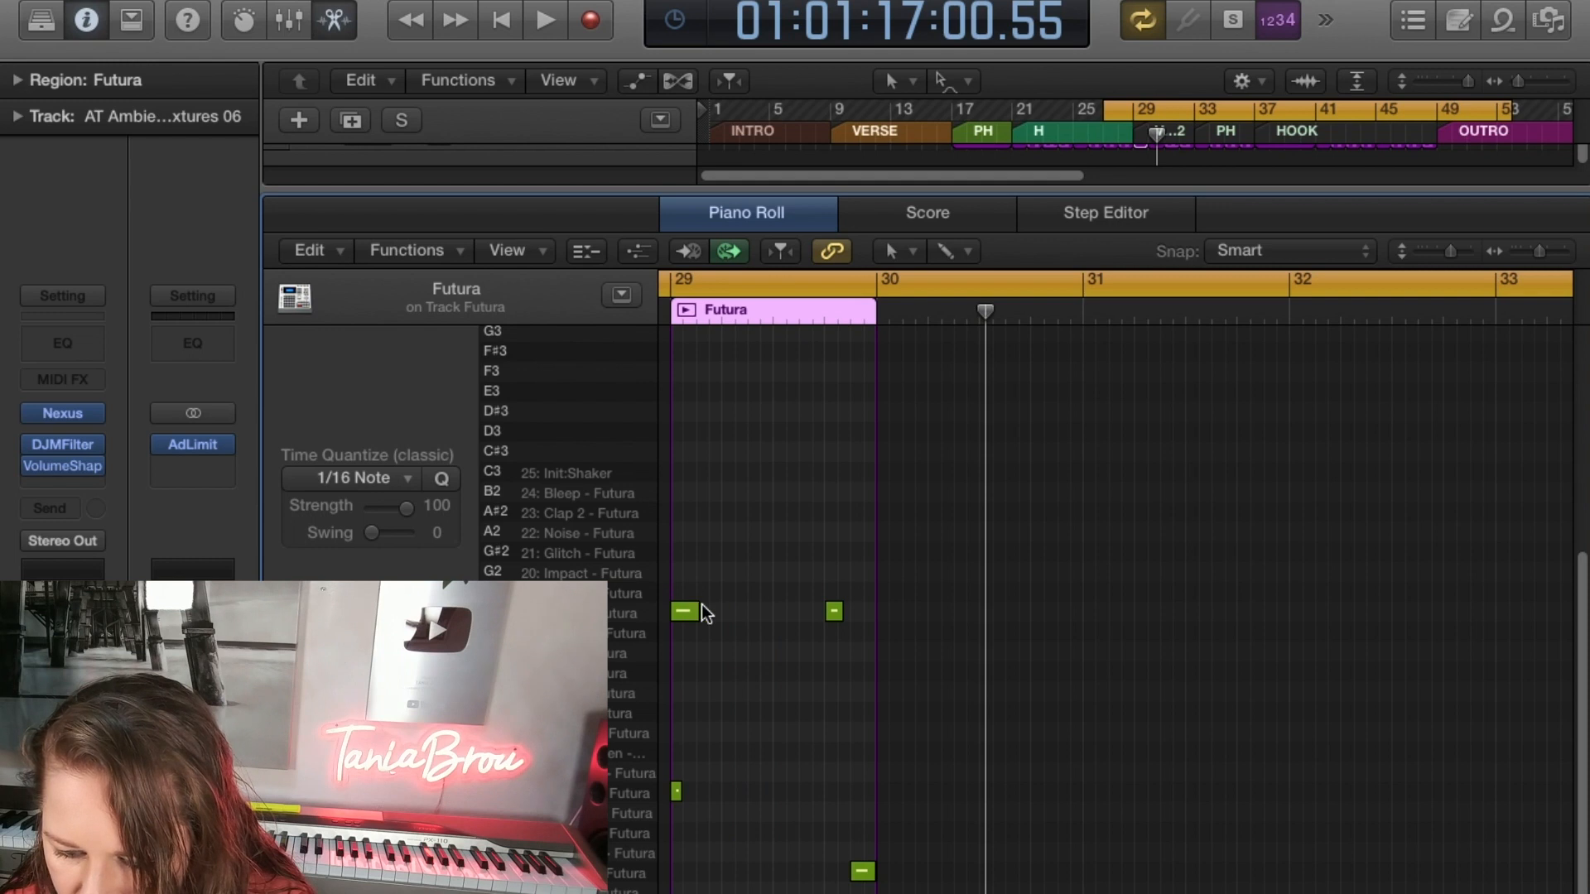
{"action": "left_click_drag", "start_coordinate": [703, 608], "coordinate": [822, 828]}
{"action": "left_click_drag", "start_coordinate": [1005, 527], "coordinate": [740, 438]}
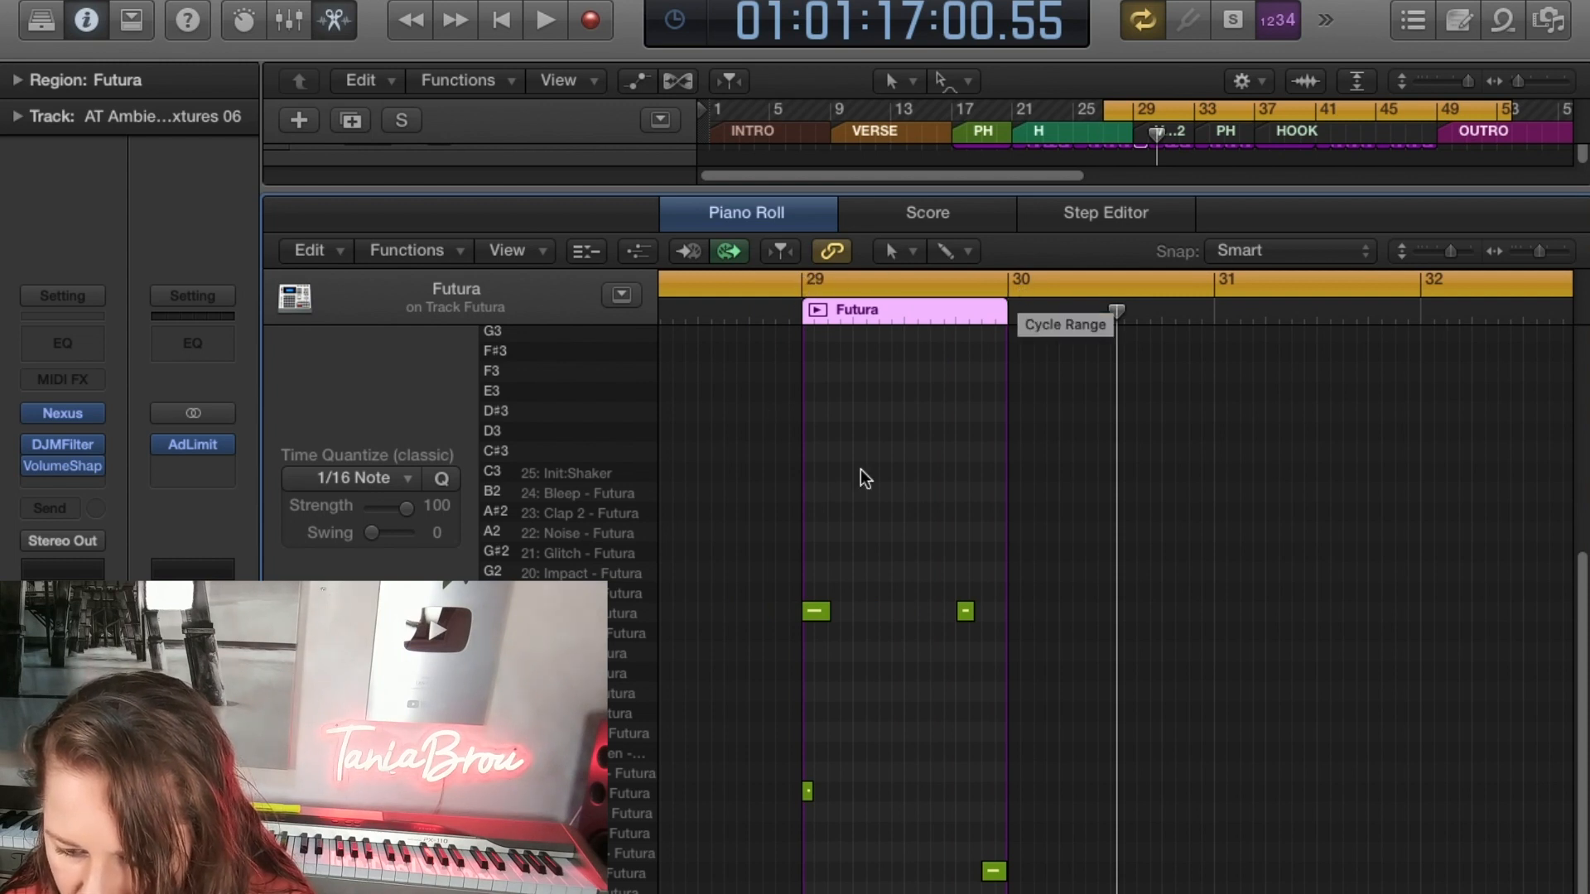
Inspect the note pairs at the start and end of the one-bar Futura region at bar 29, and close the editor.
{"action": "left_click_drag", "start_coordinate": [826, 571], "coordinate": [778, 820]}
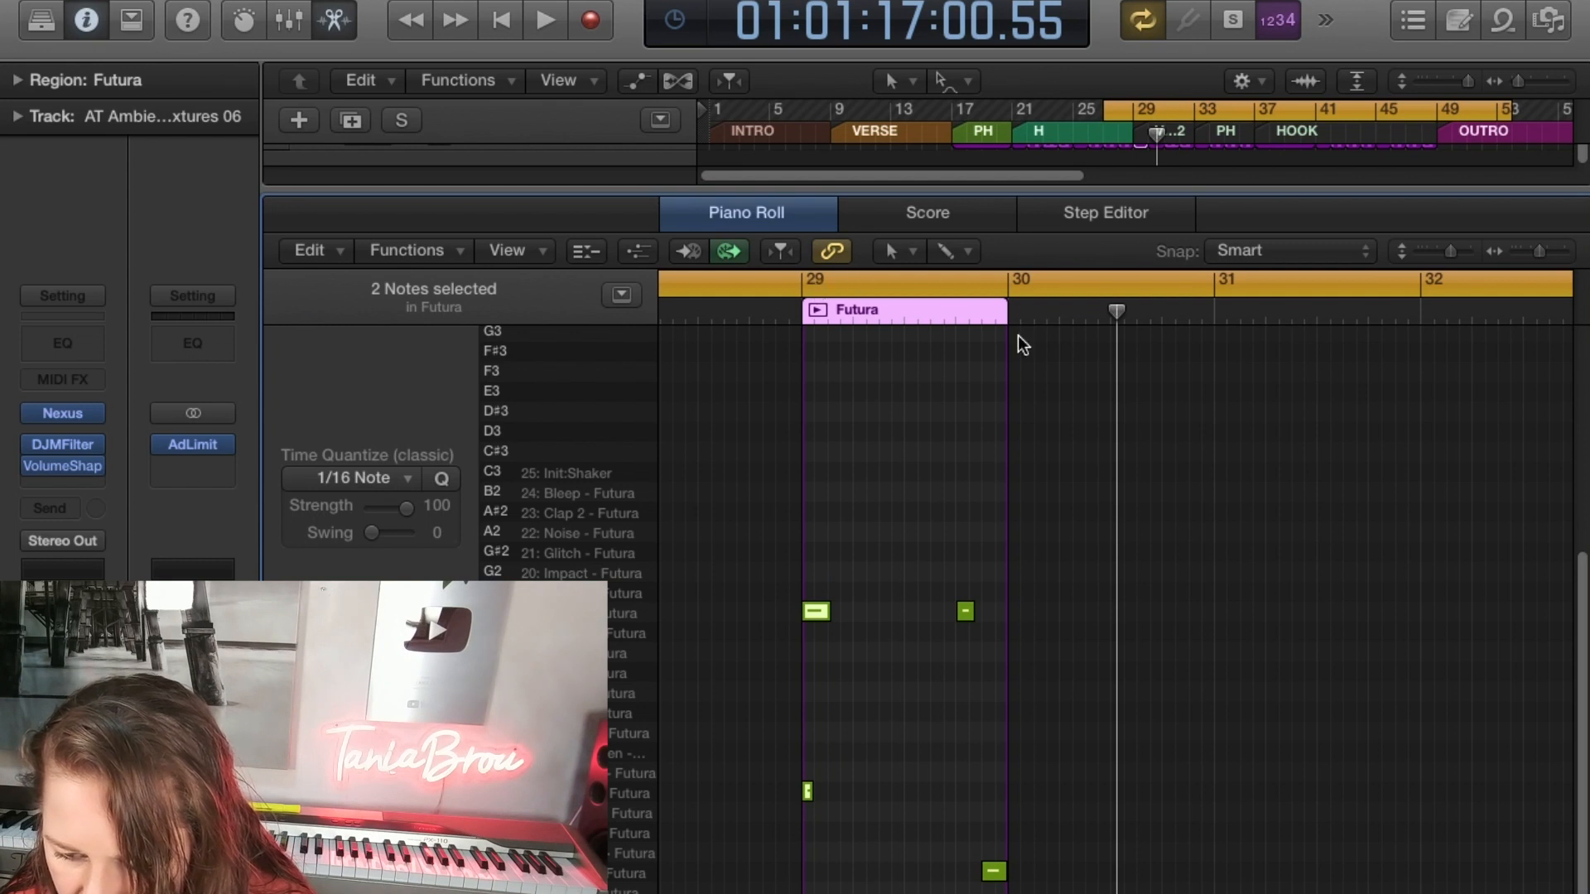
{"action": "left_click_drag", "start_coordinate": [954, 499], "coordinate": [998, 893]}
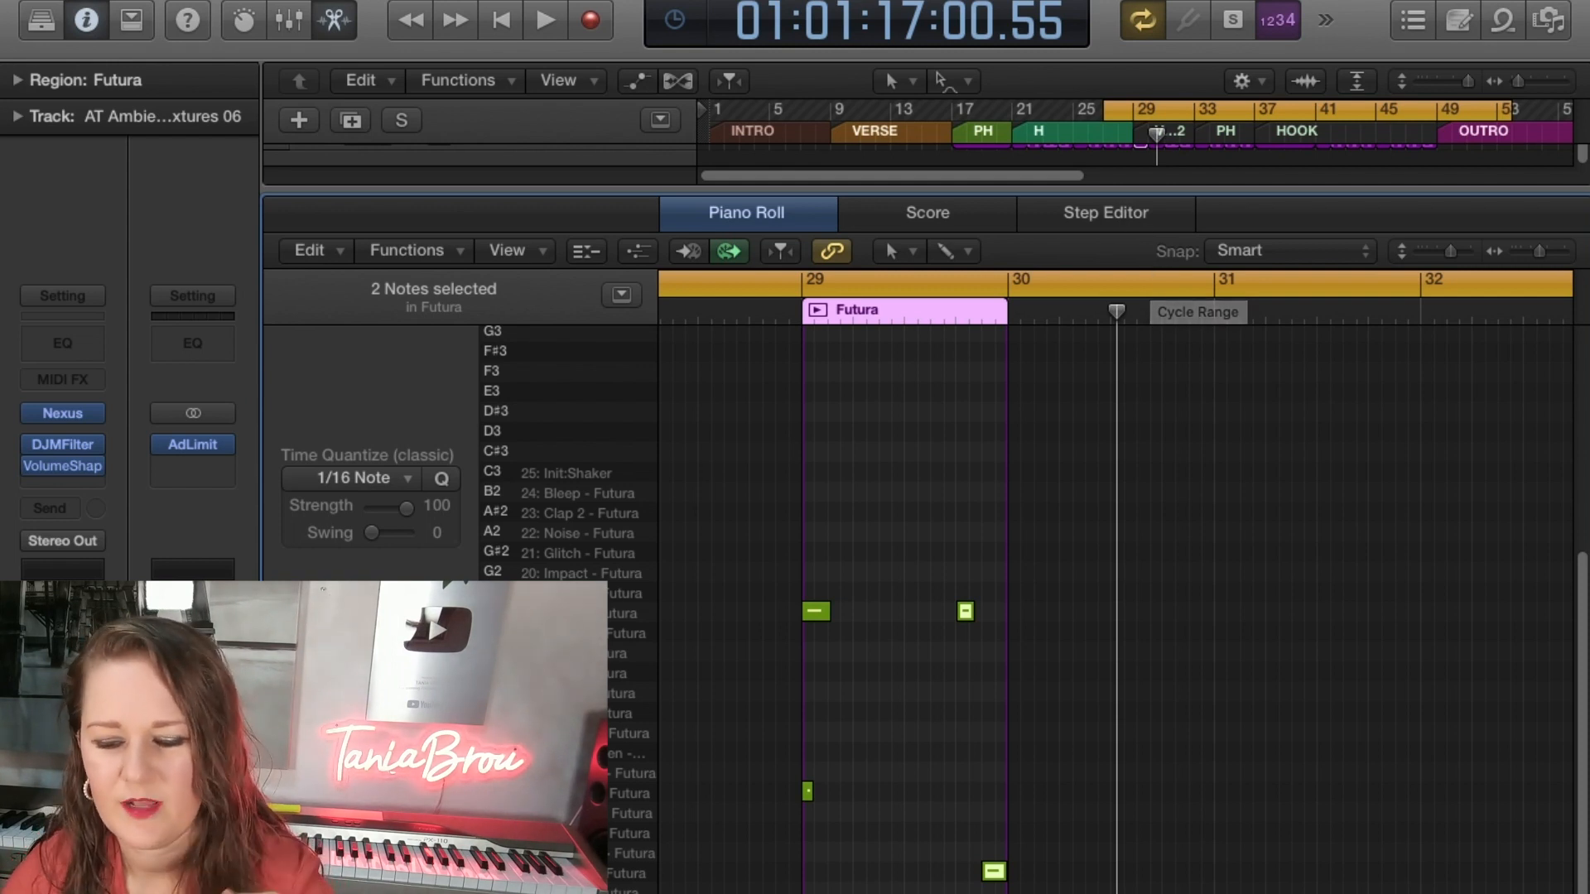
{"action": "left_click_drag", "start_coordinate": [843, 590], "coordinate": [762, 817]}
{"action": "left_click_drag", "start_coordinate": [945, 603], "coordinate": [996, 869]}
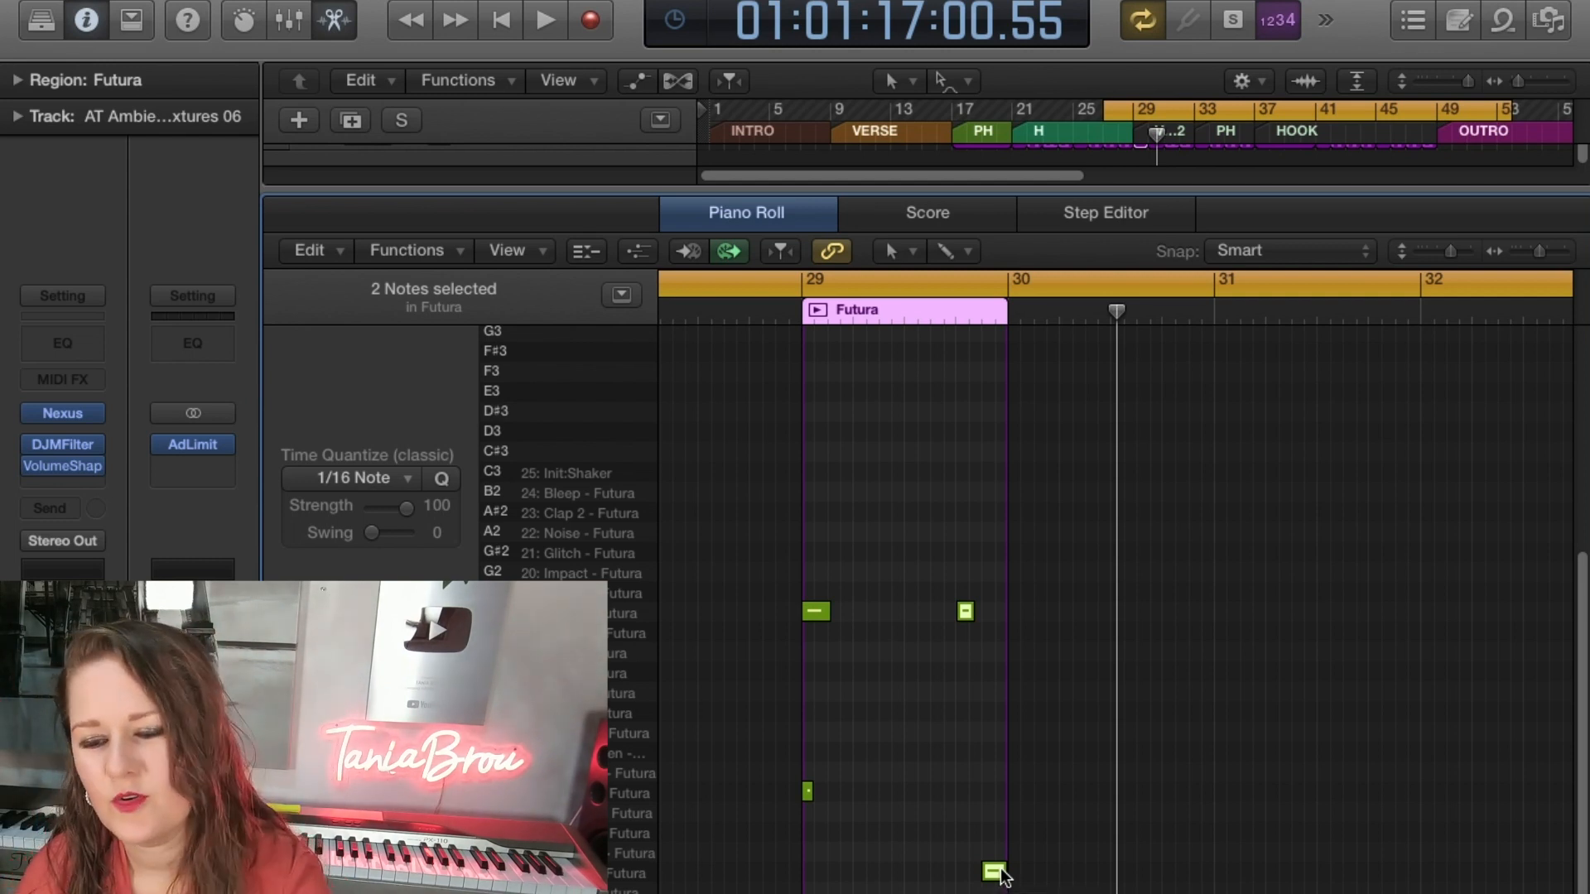
{"action": "left_click", "coordinate": [333, 18]}
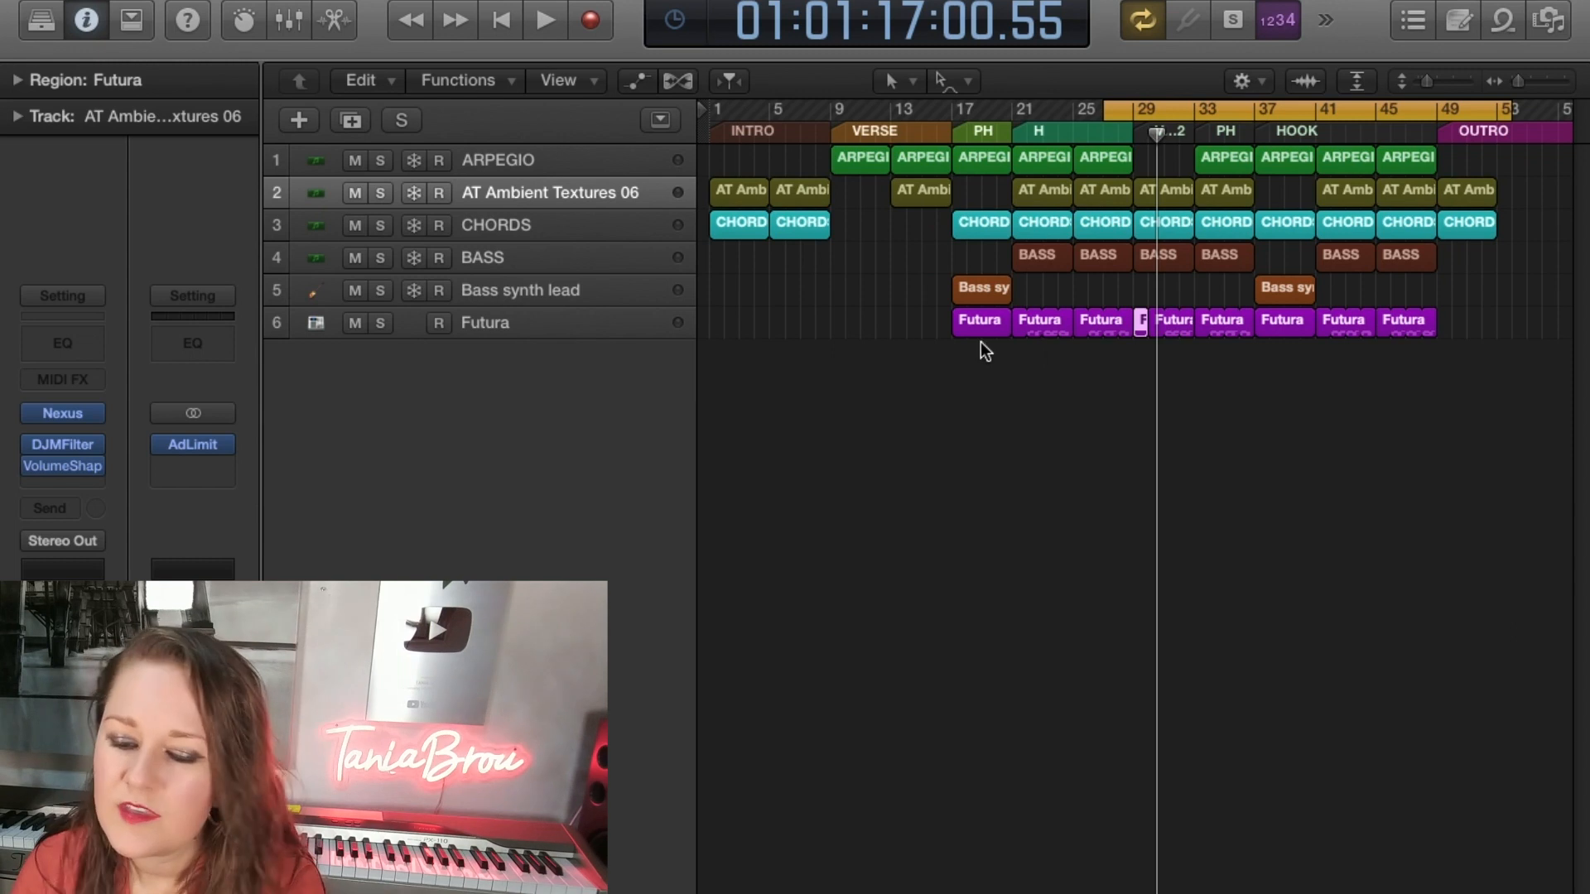
Select the BASS and Bass synth lead tracks in turn, and shift the cycle range to start at about bar 19.
{"action": "left_click", "coordinate": [509, 262]}
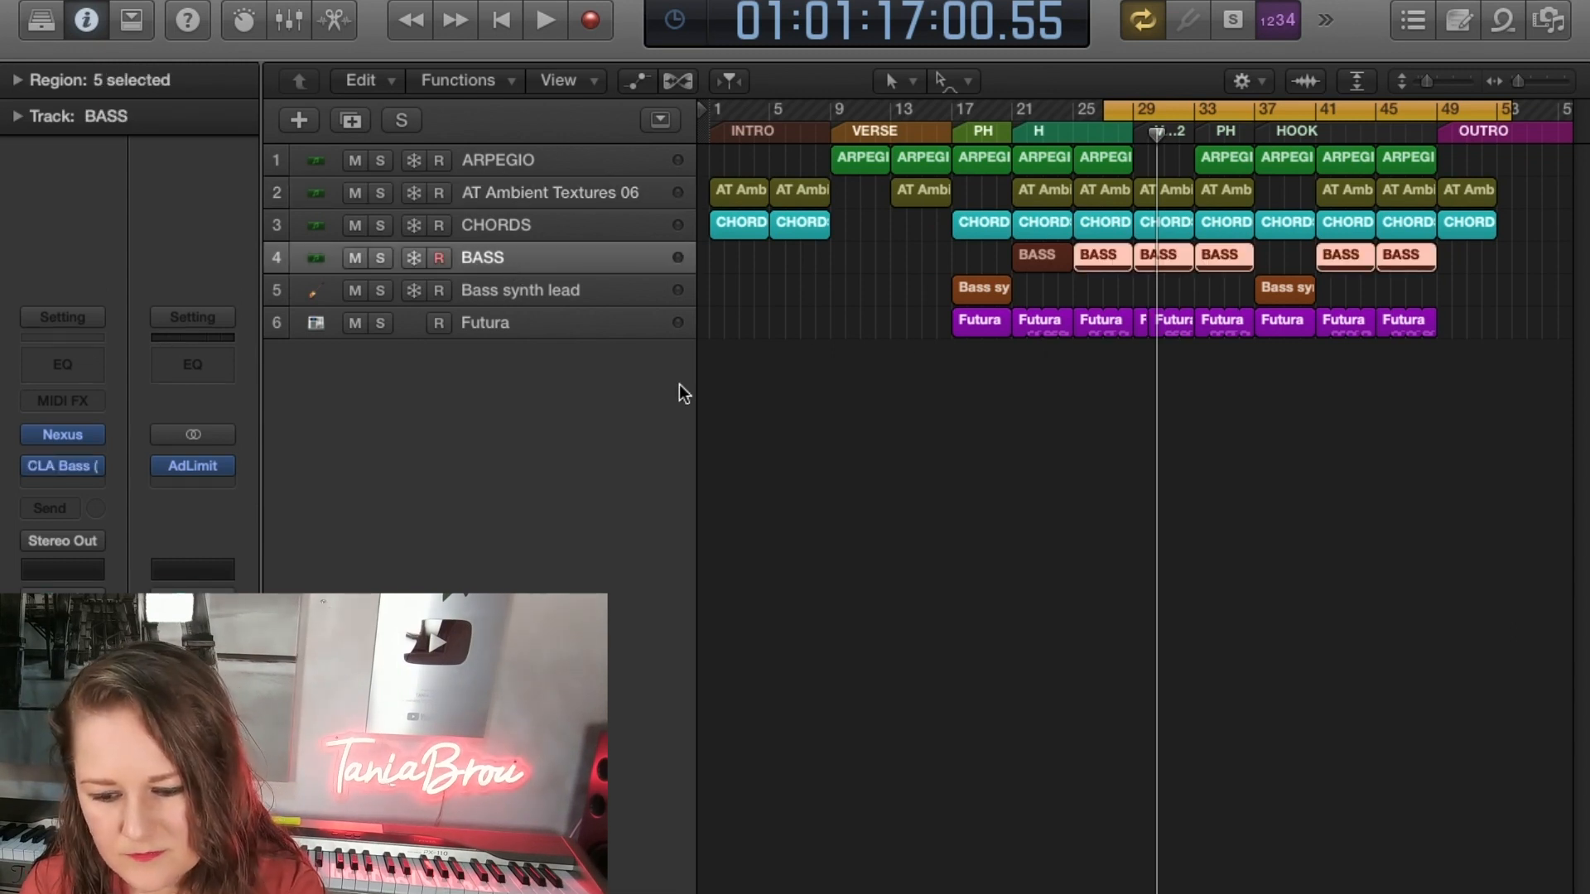
{"action": "left_click", "coordinate": [544, 287]}
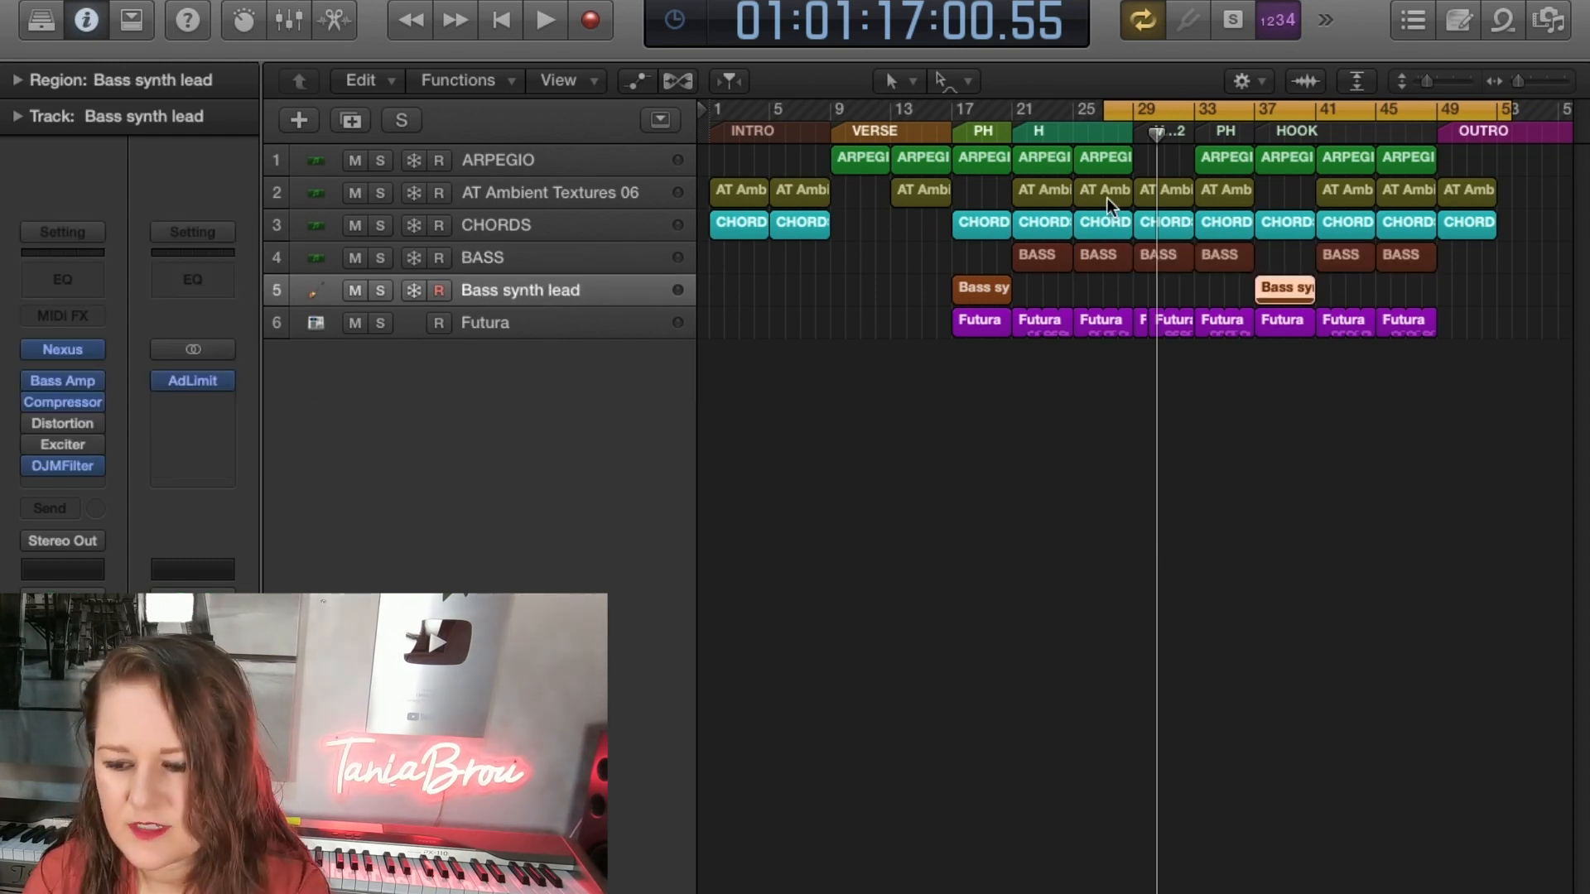
{"action": "left_click_drag", "start_coordinate": [1148, 118], "coordinate": [1034, 125]}
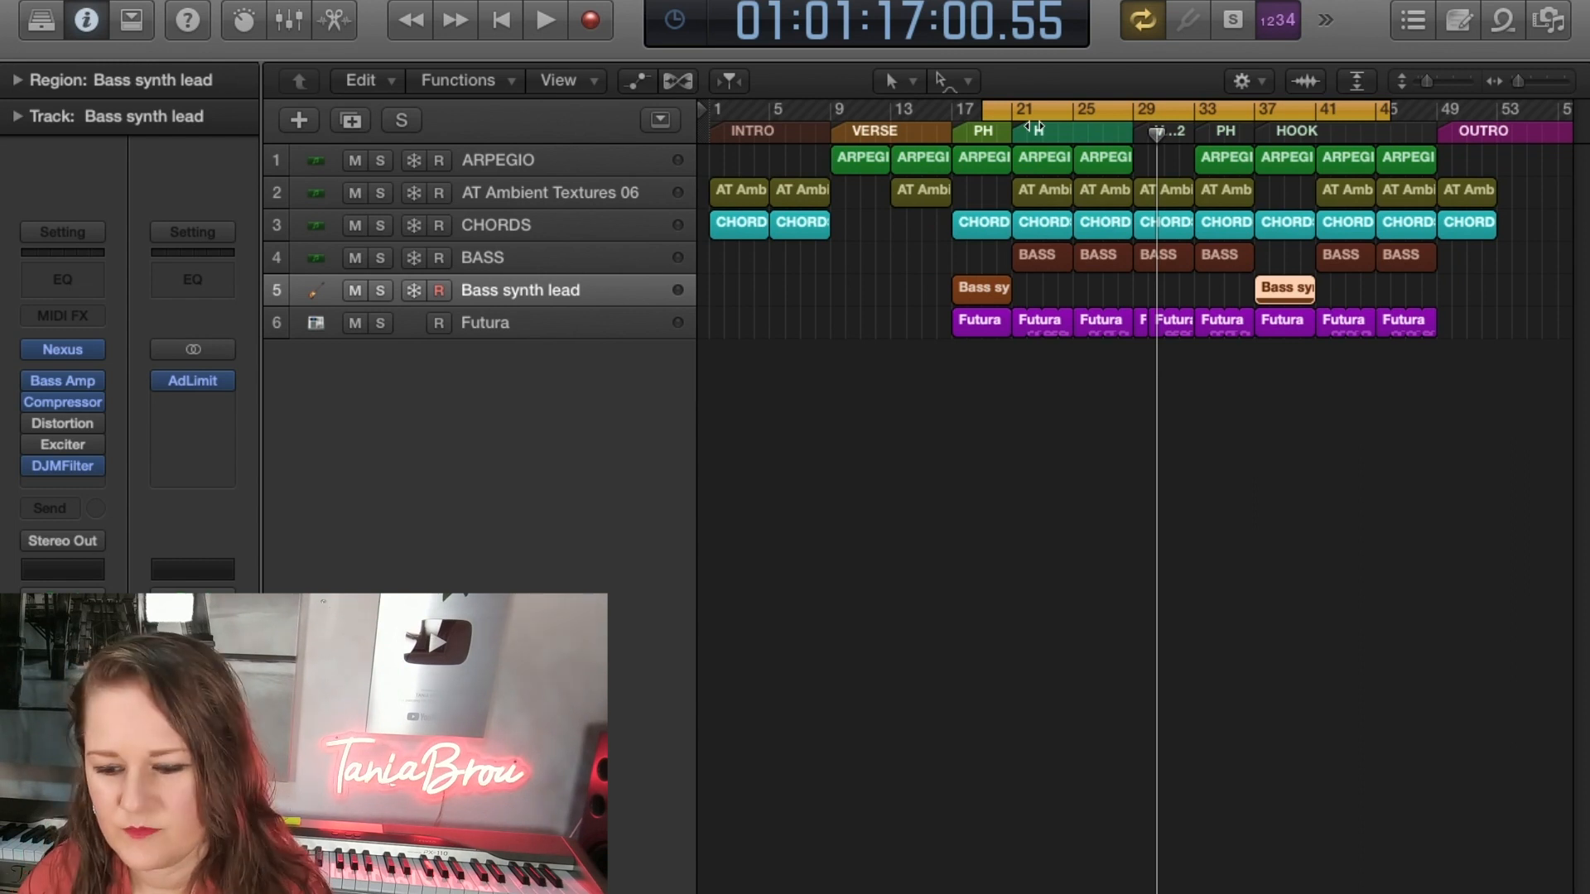
Show the track automation and browse the parameters available for the ARPEGIO track, including those of Nexus.
{"action": "left_click", "coordinate": [634, 87]}
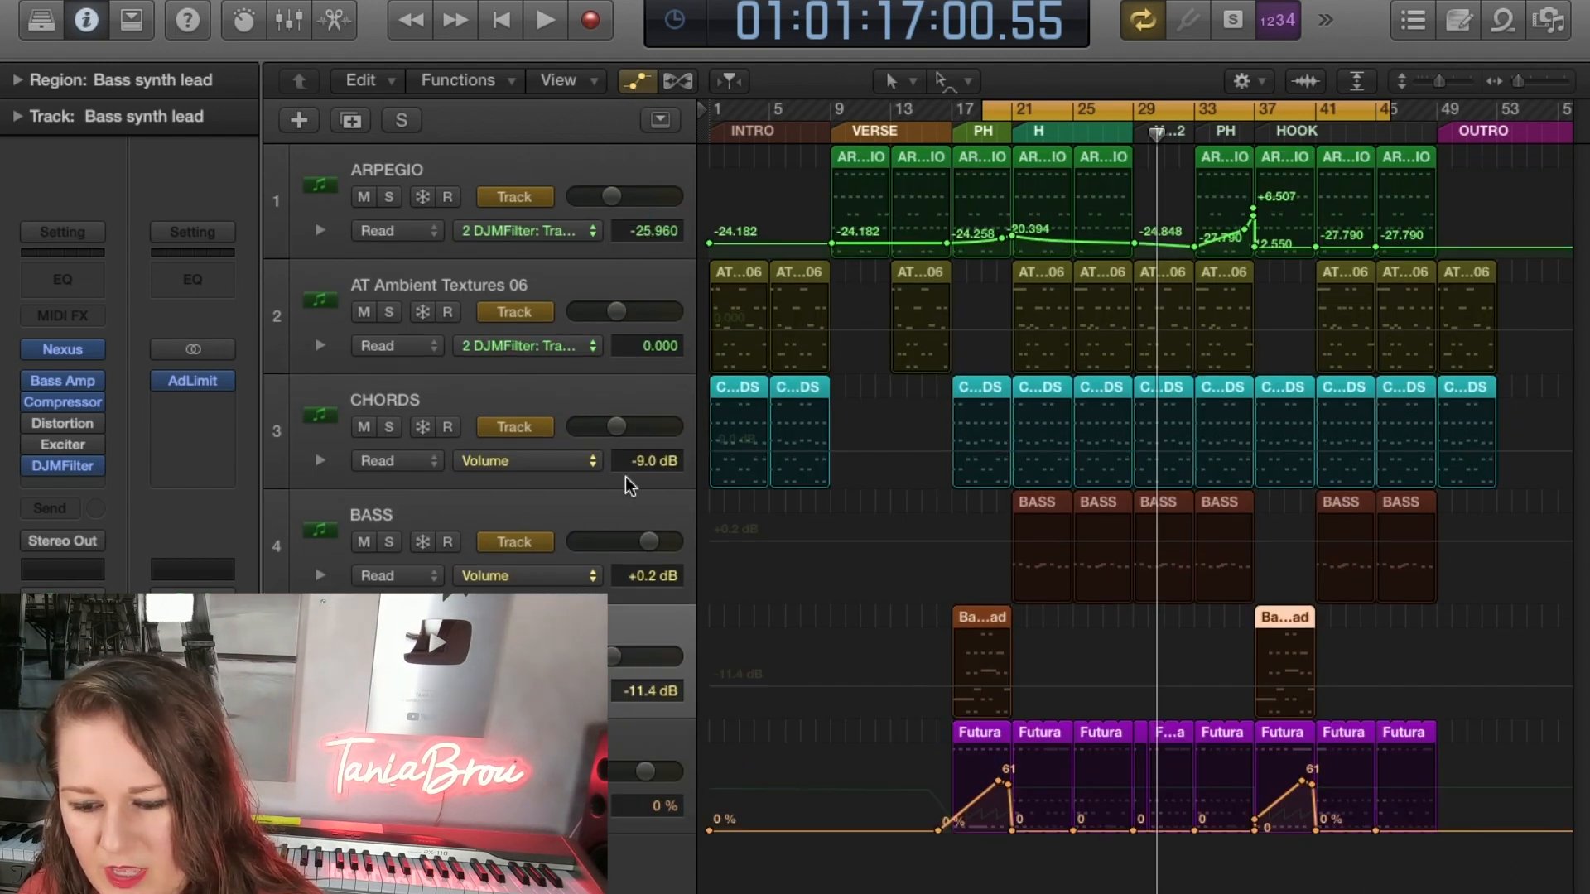
{"action": "left_click", "coordinate": [593, 231]}
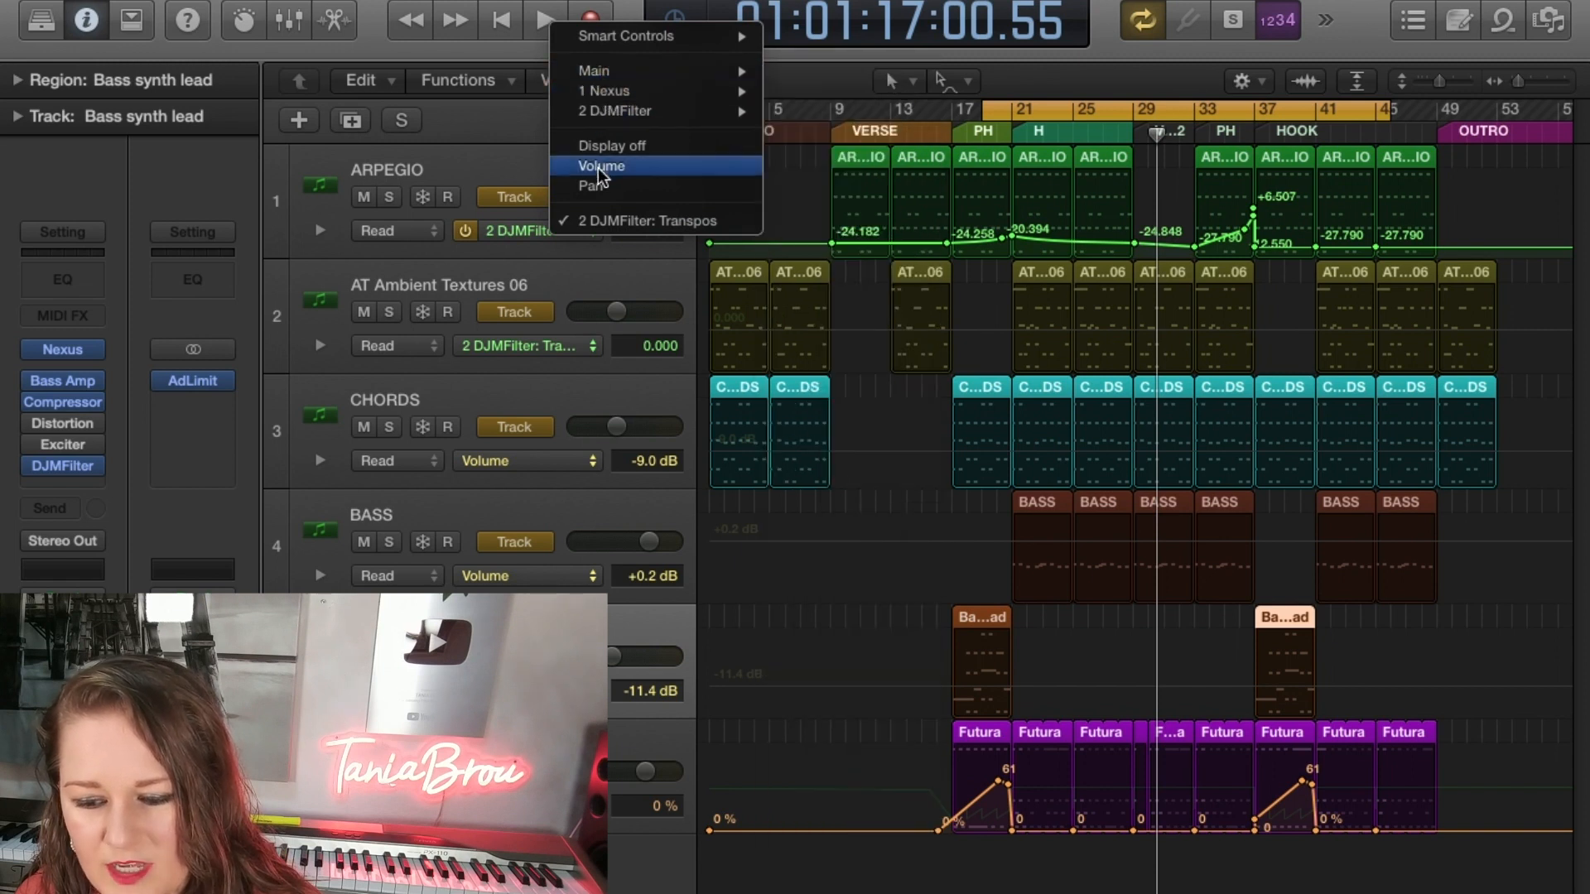
{"action": "mouse_move", "coordinate": [602, 97]}
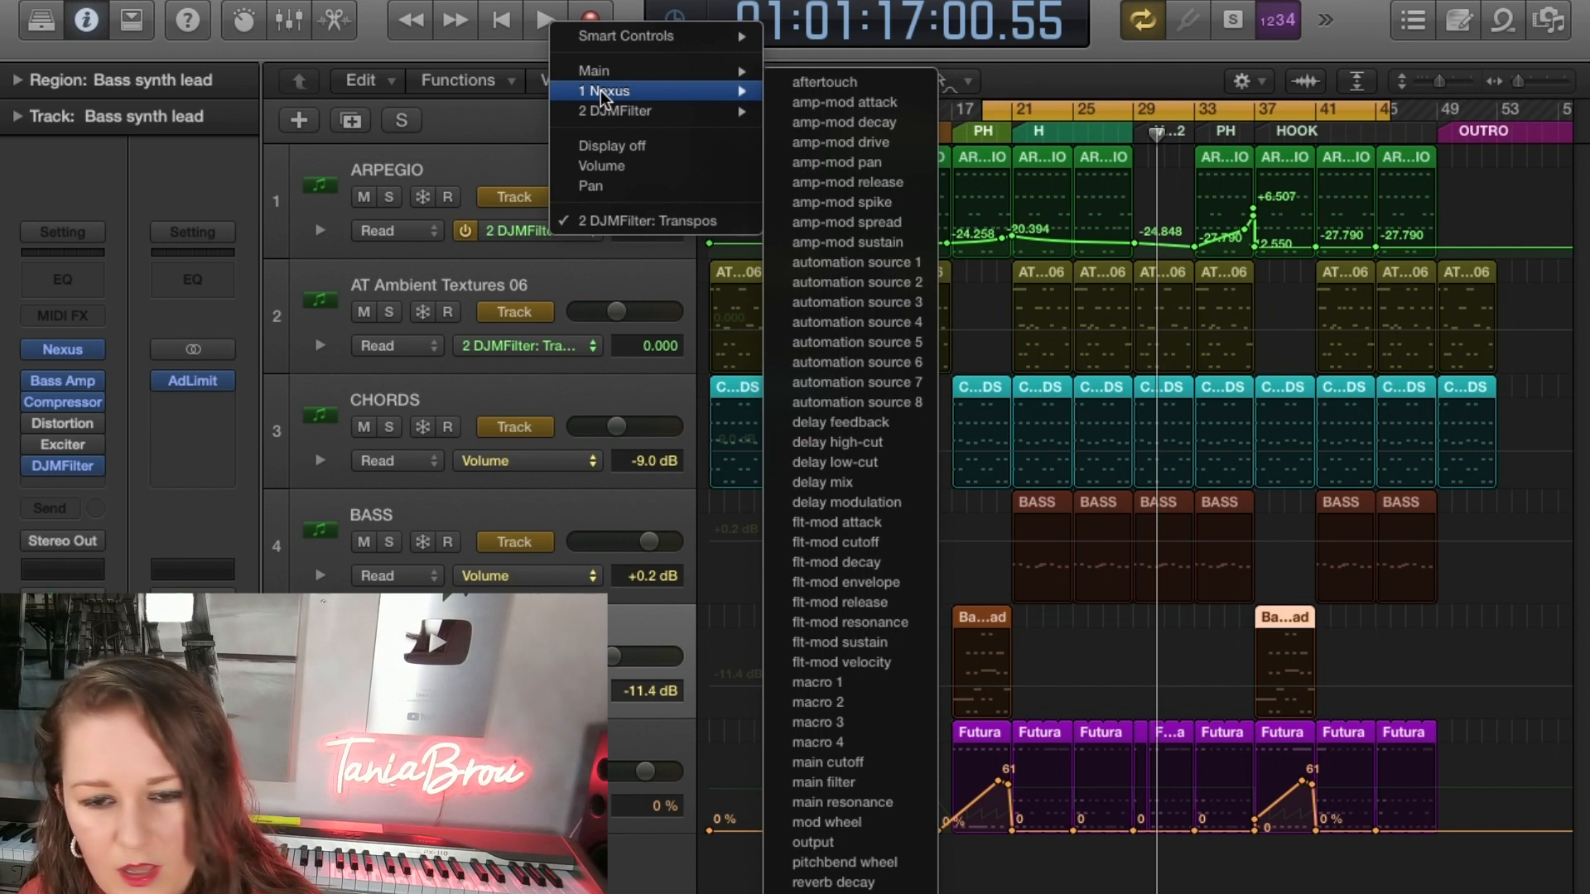
{"action": "left_click", "coordinate": [524, 125]}
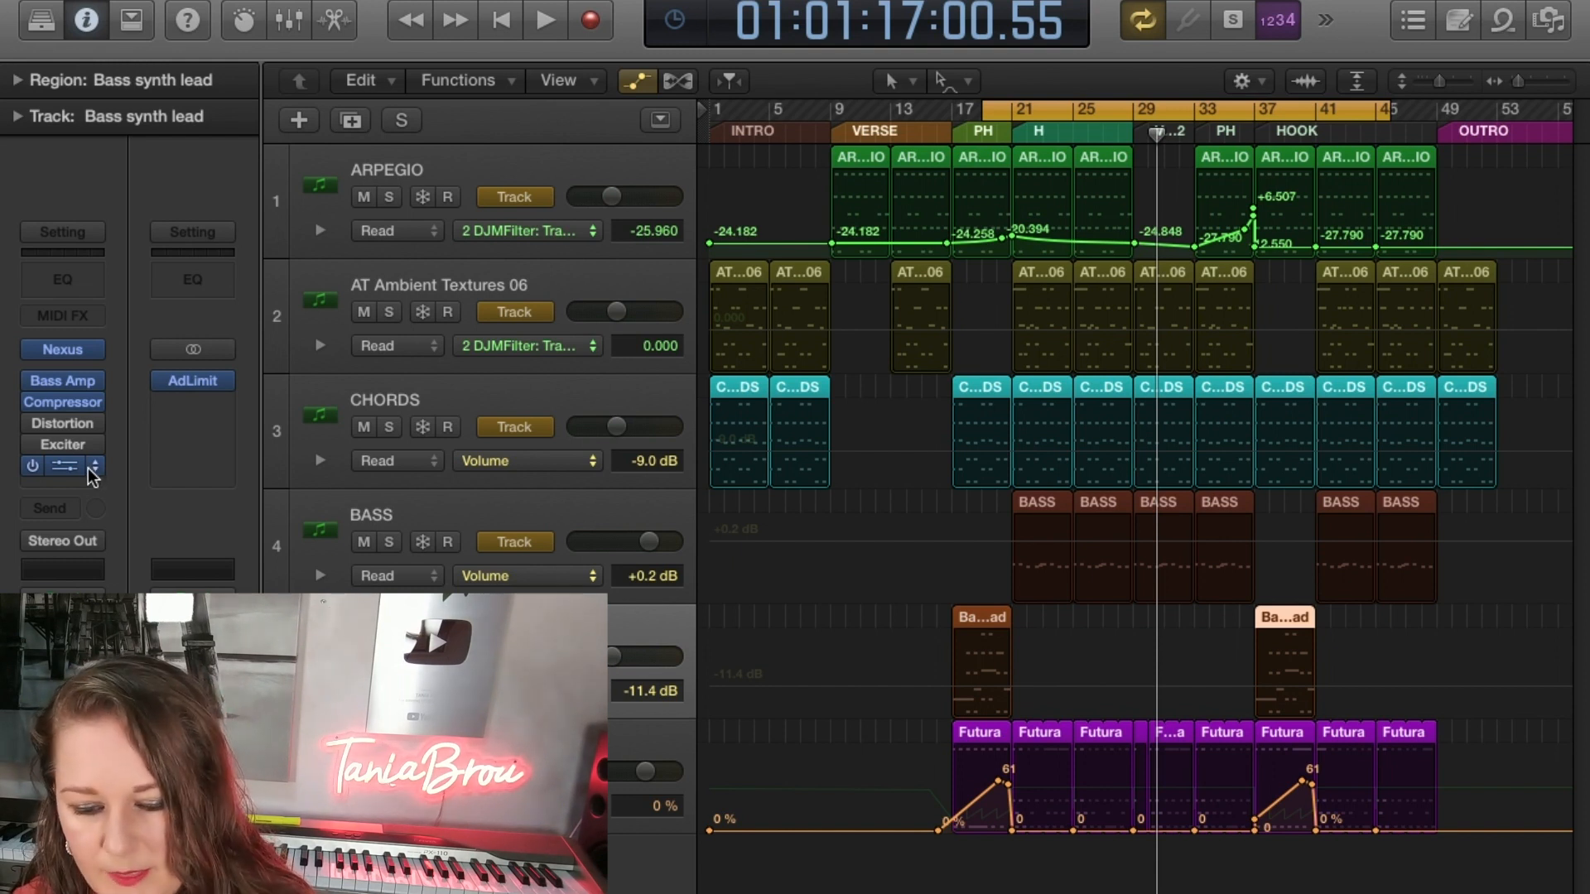
View the DJMFilter on the Bass synth lead track during playback, and close the plug-in window.
{"action": "left_click", "coordinate": [63, 468]}
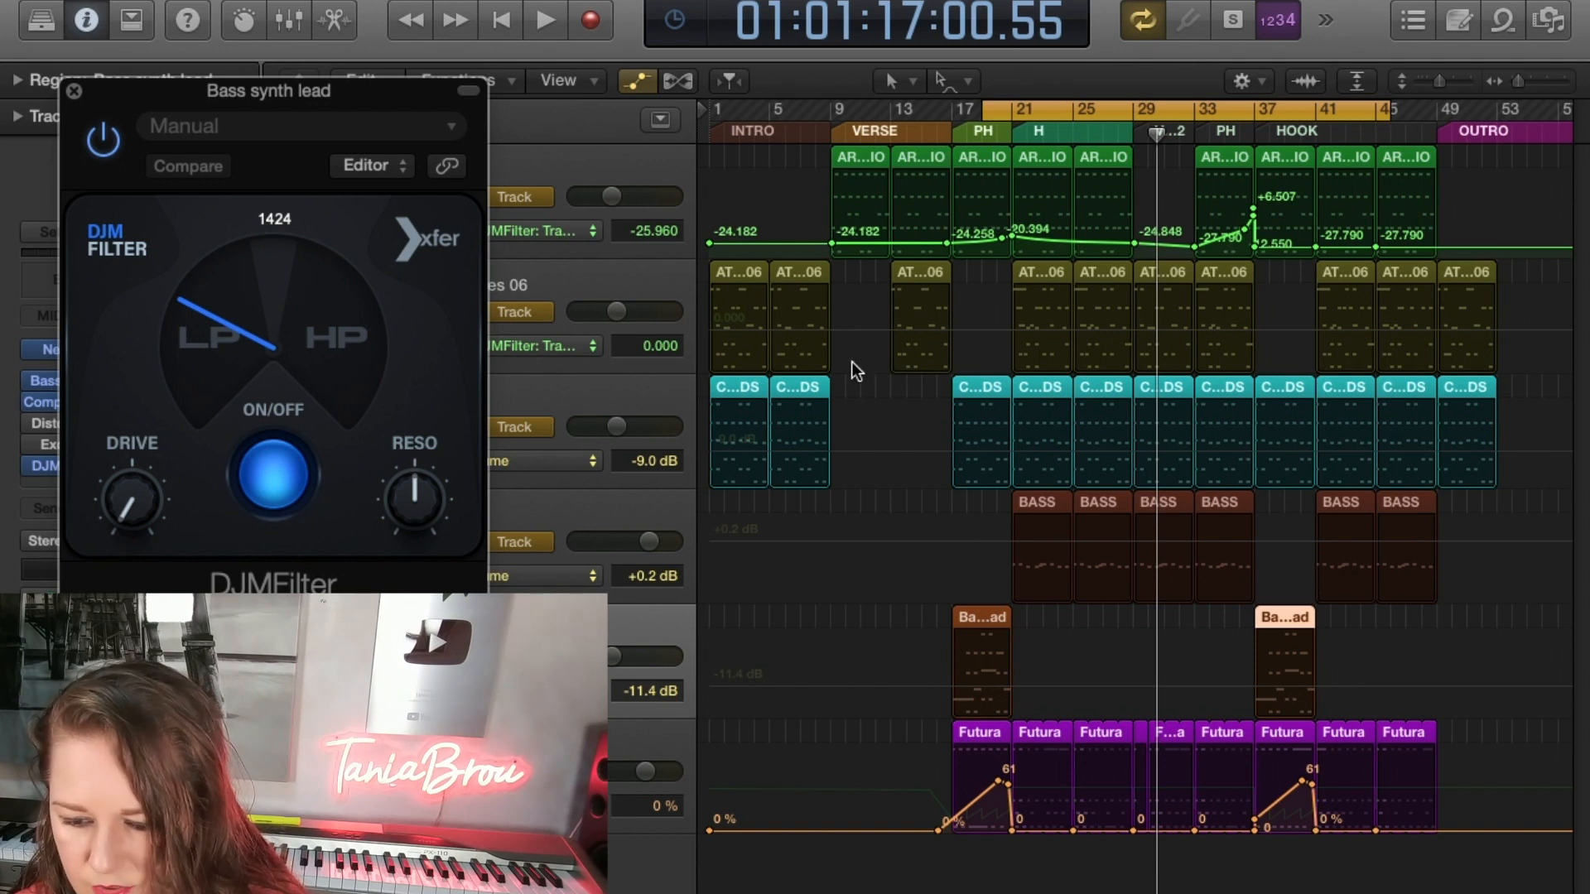
{"action": "key", "text": "space"}
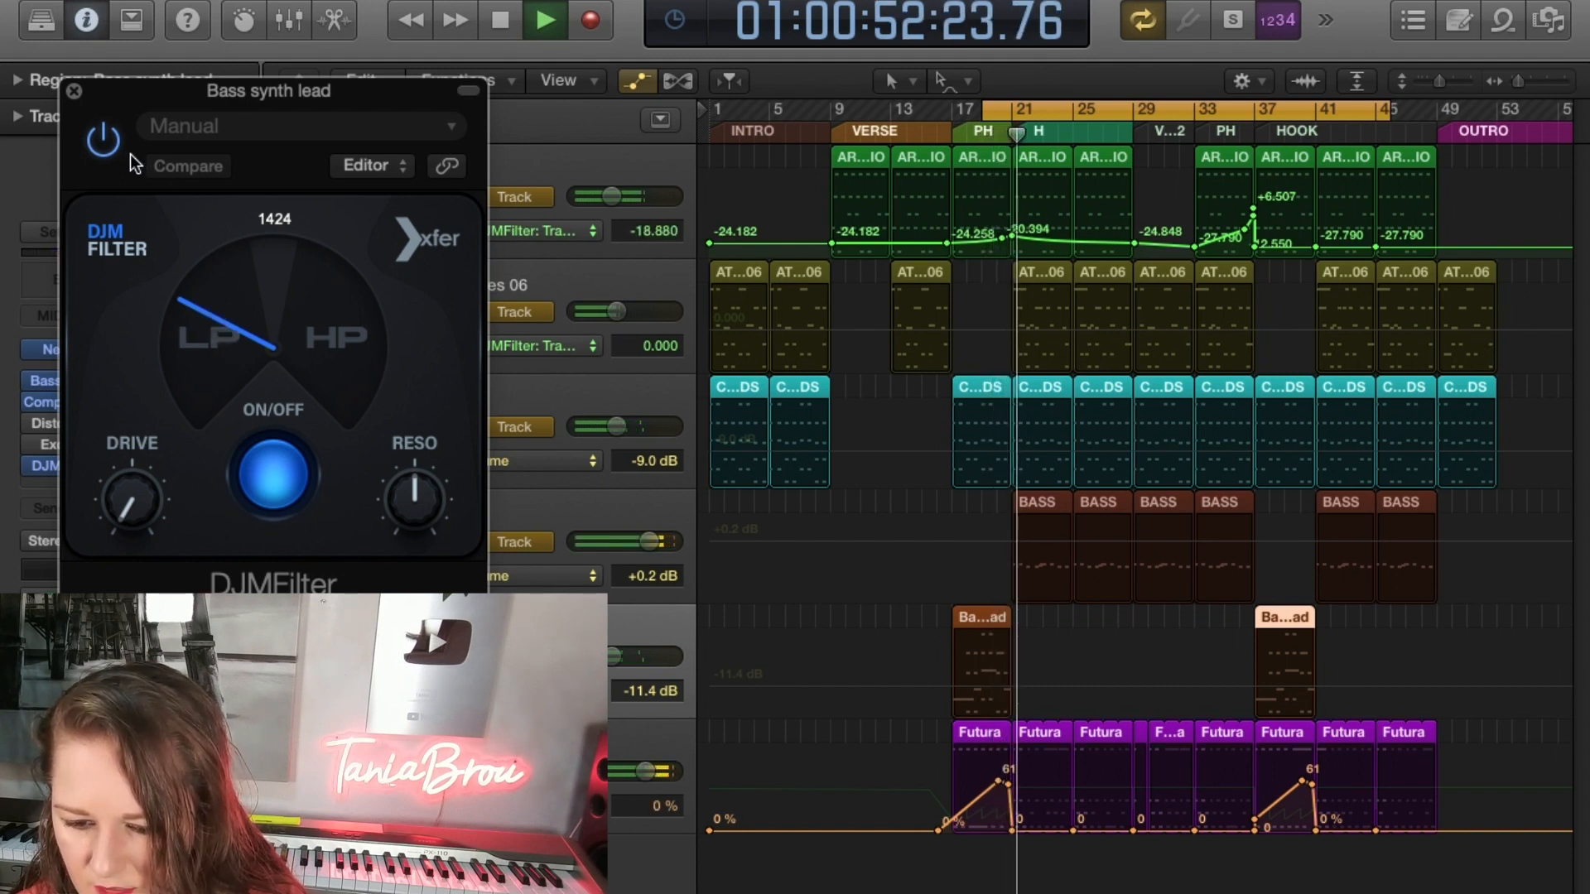
{"action": "key", "text": "space"}
{"action": "left_click", "coordinate": [74, 91]}
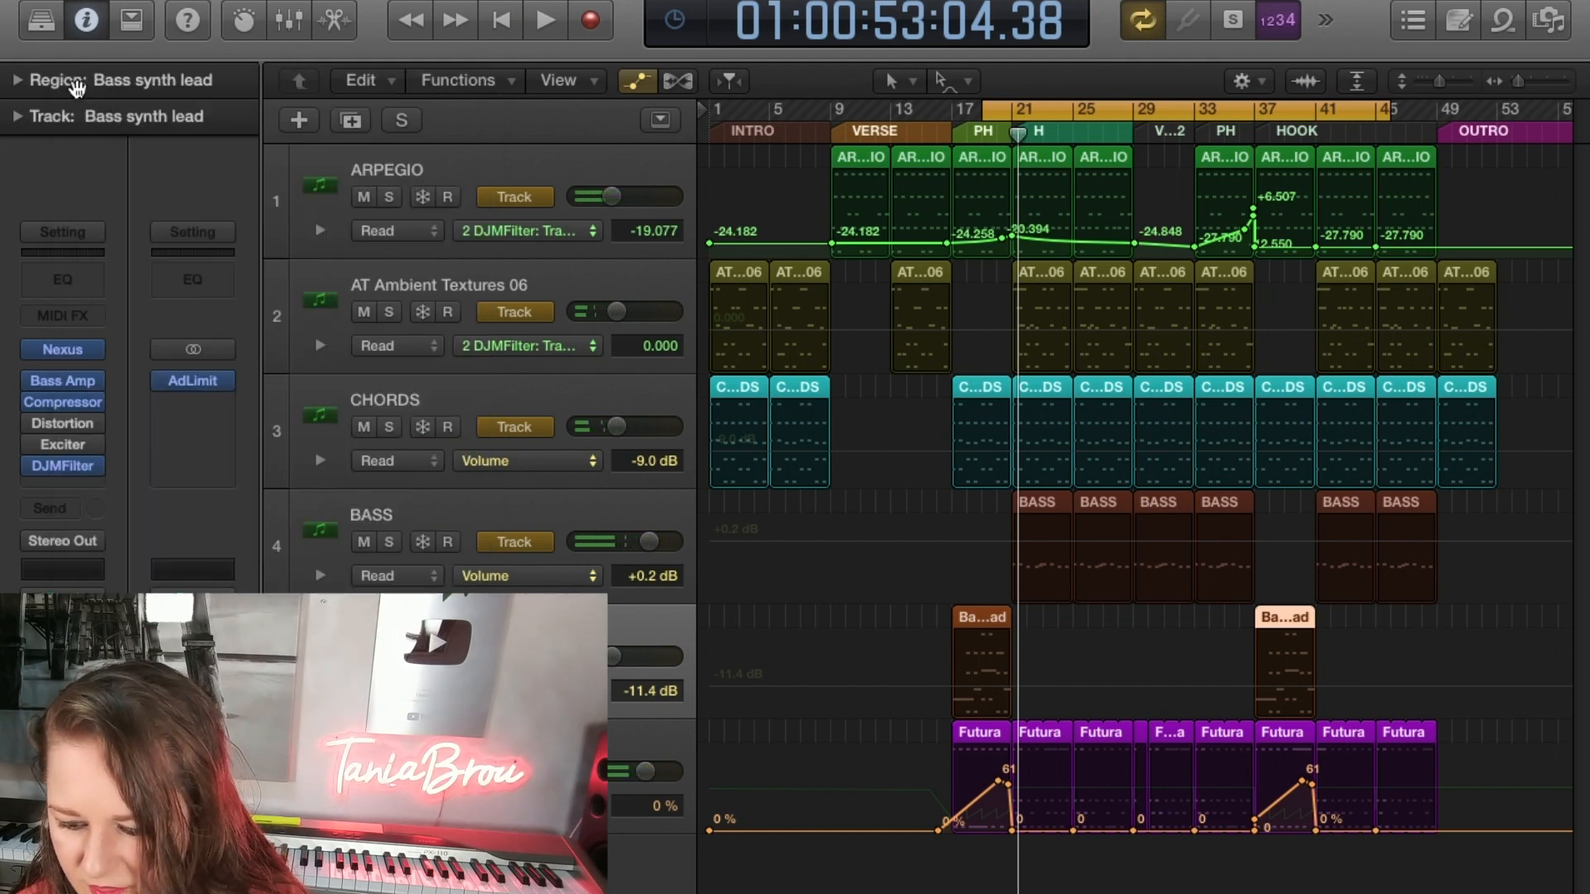
Watch the DJMFilter cutoff on the ARPEGIO track follow its automation during playback, and close the plug-in window.
{"action": "left_click", "coordinate": [546, 154]}
{"action": "left_click", "coordinate": [58, 468]}
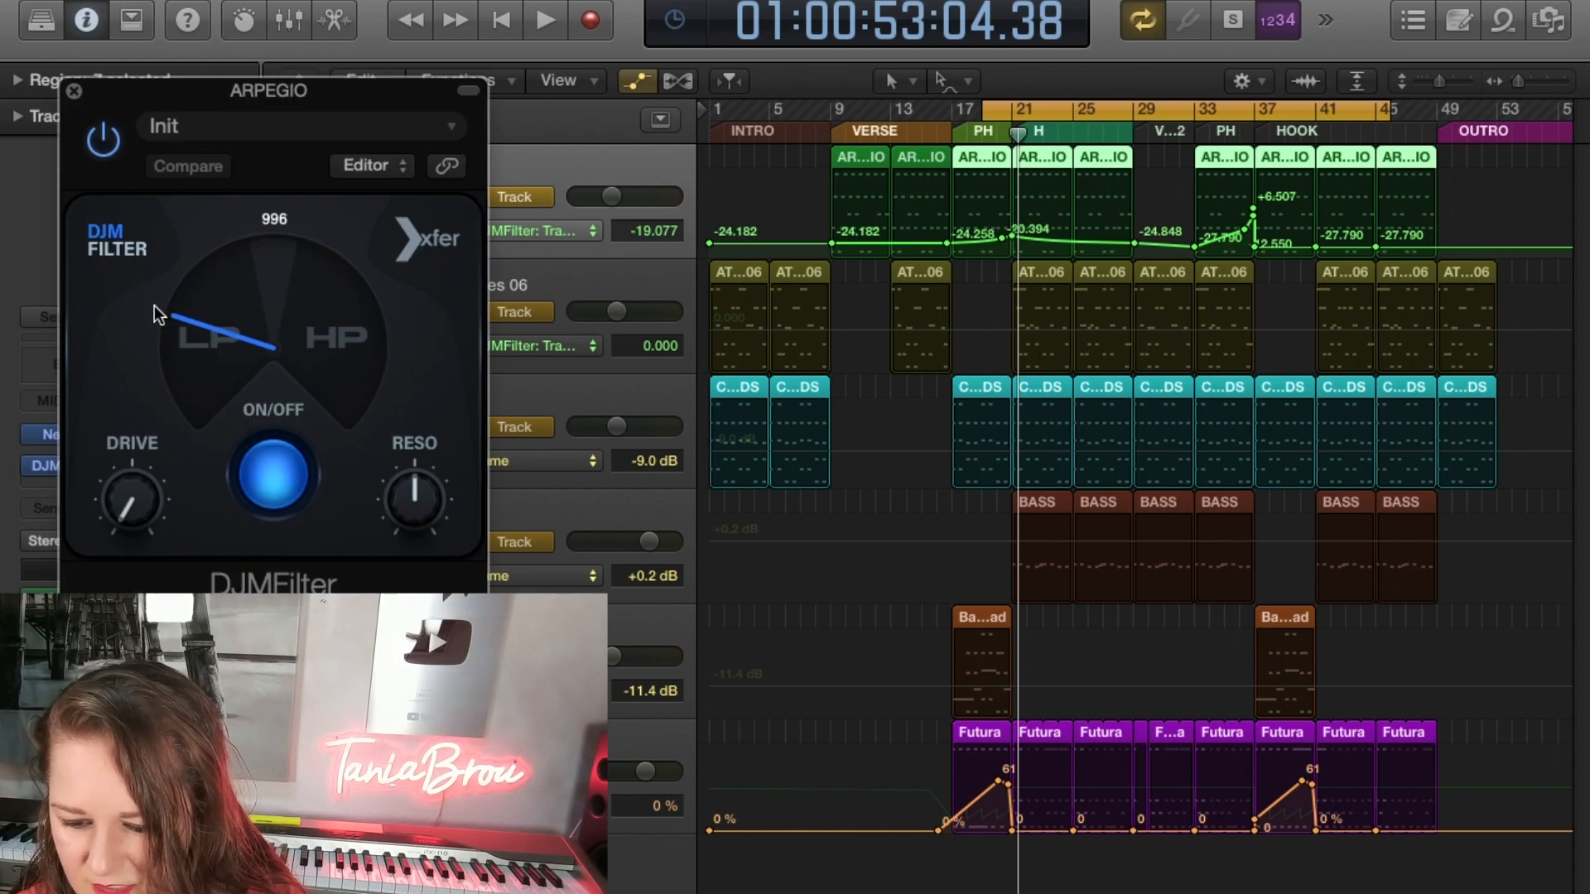
{"action": "key", "text": "space"}
{"action": "left_click_drag", "start_coordinate": [156, 307], "coordinate": [229, 282]}
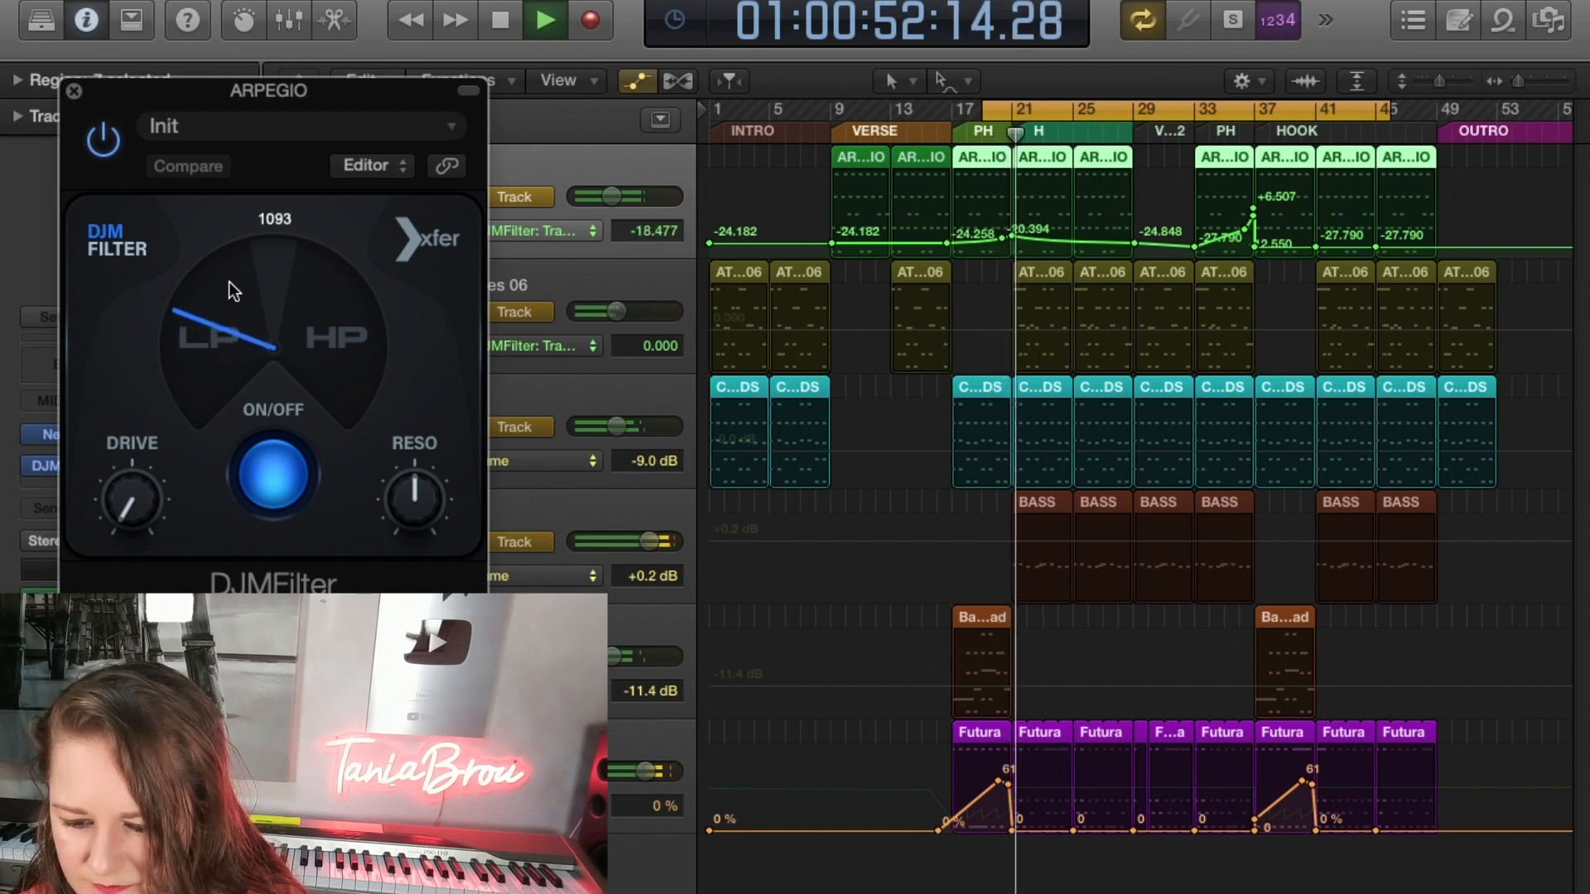
{"action": "key", "text": "space"}
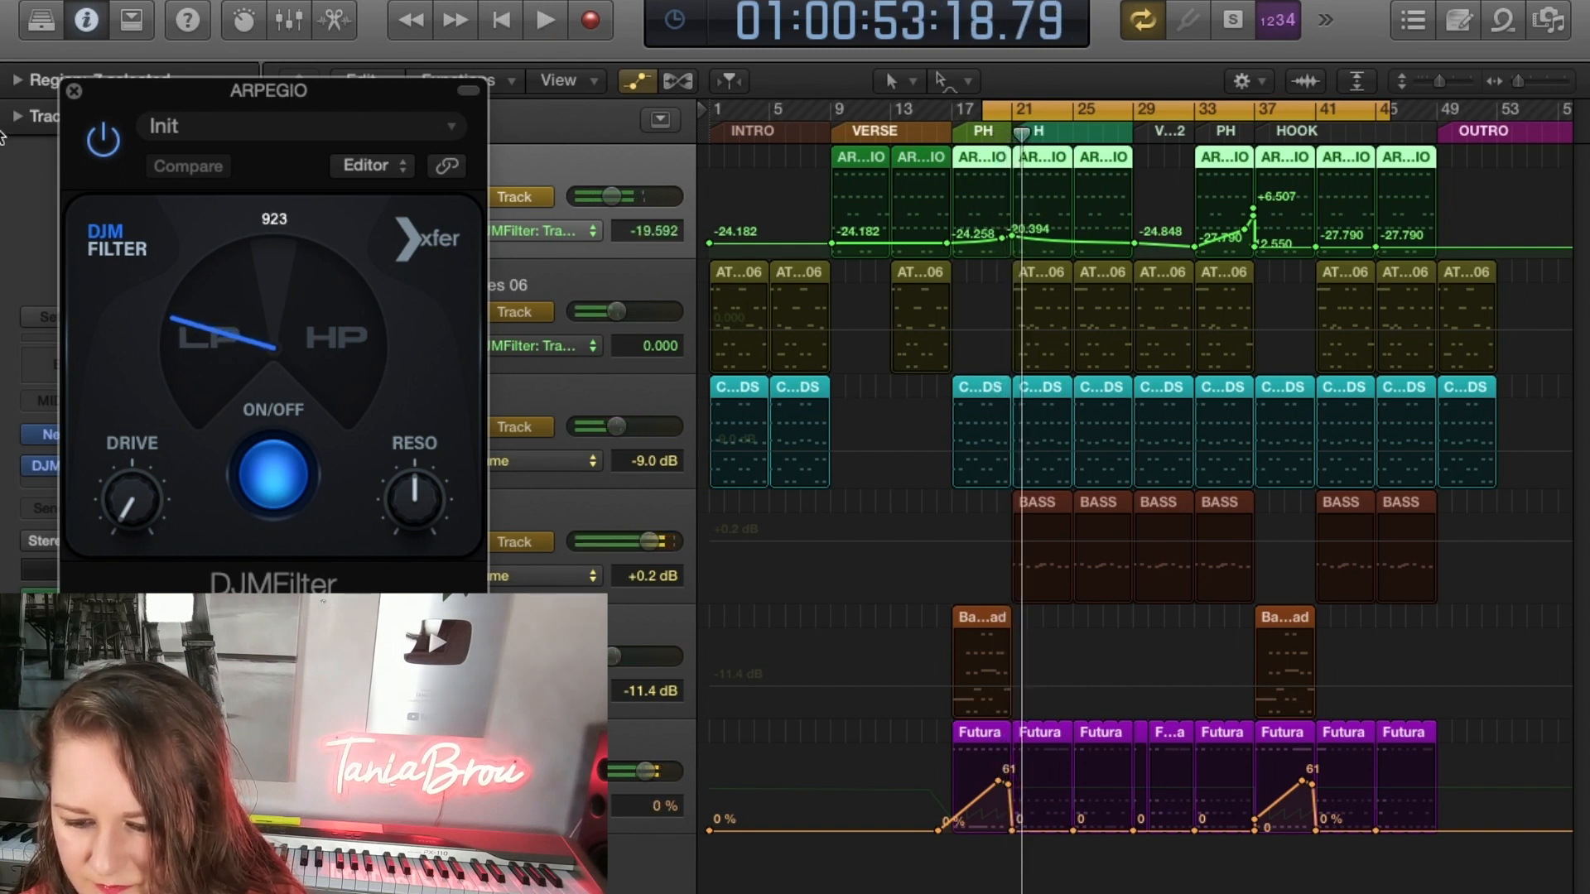
{"action": "left_click", "coordinate": [73, 90]}
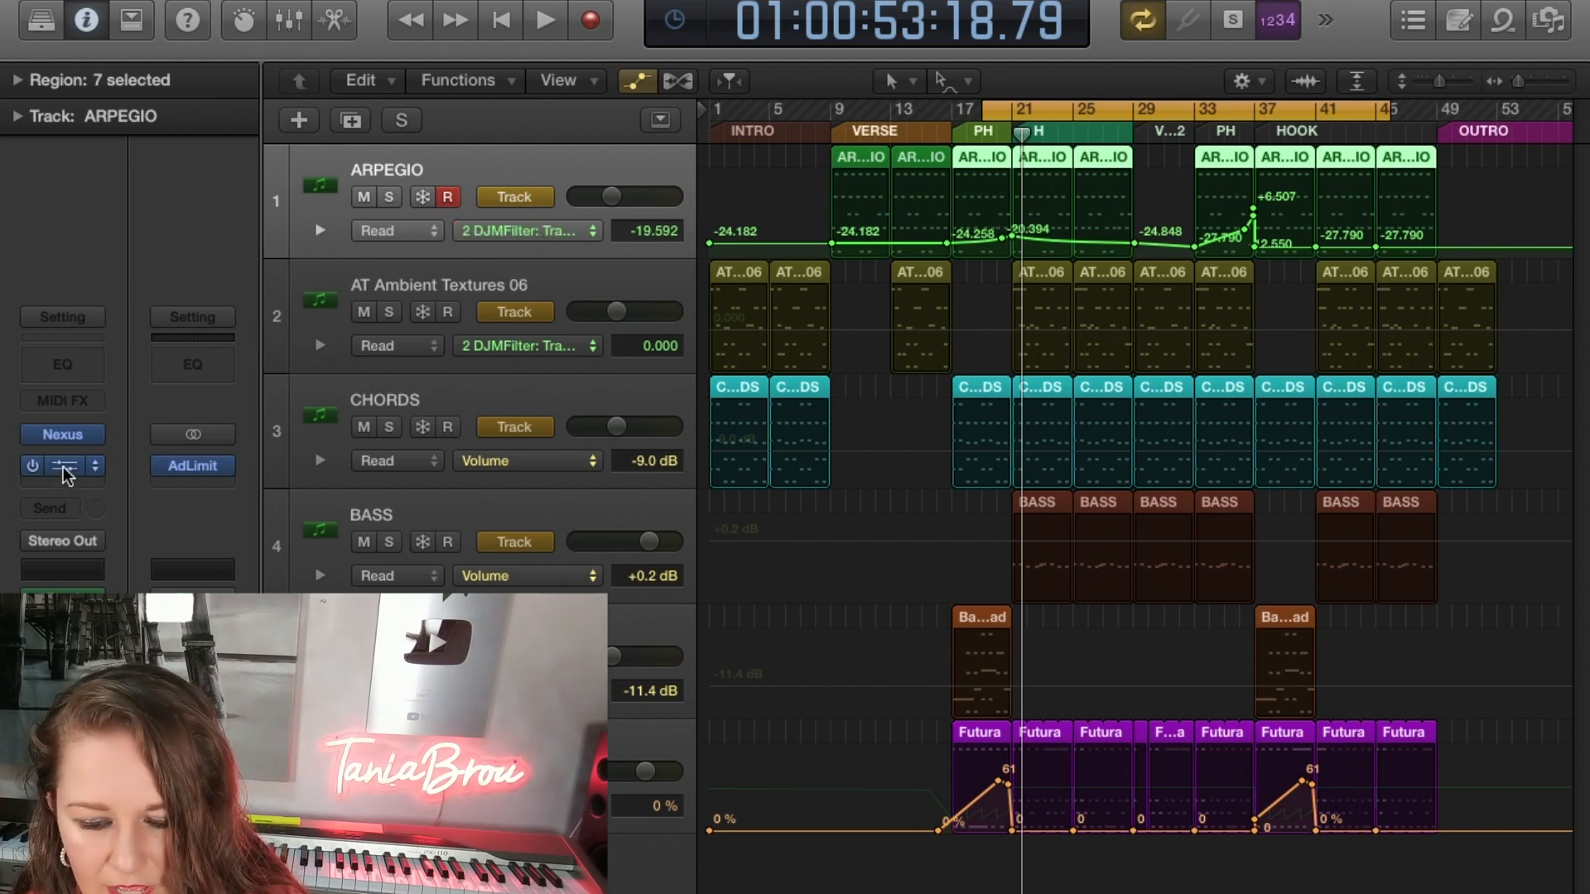
Try an AutoFilter after the DJMFilter on the ARPEGIO track, and remove it.
{"action": "left_click", "coordinate": [86, 482]}
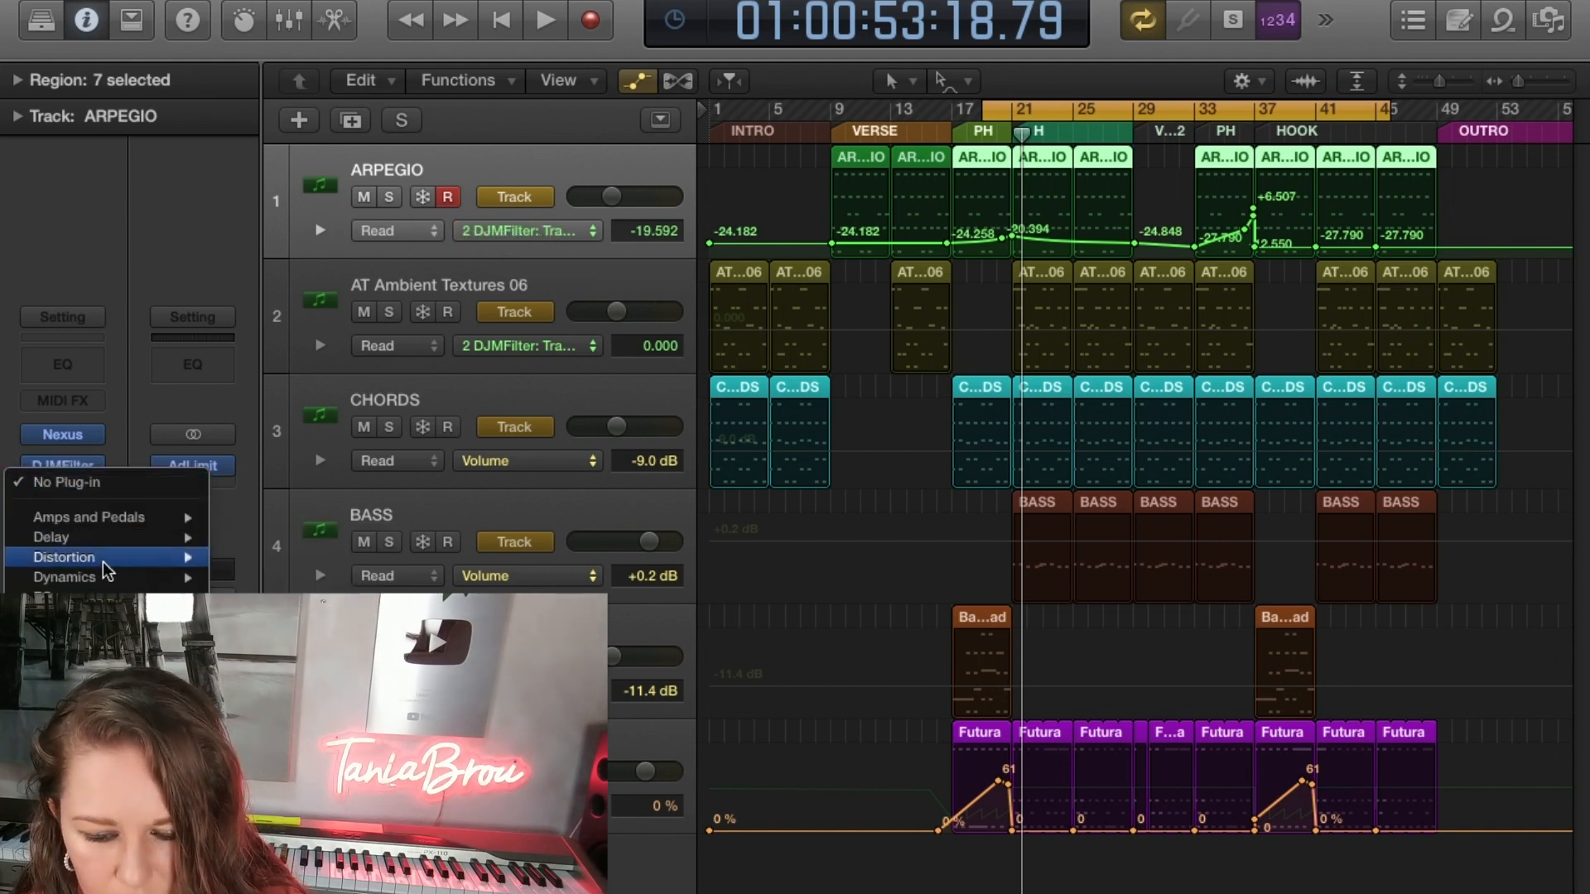
{"action": "mouse_move", "coordinate": [106, 568]}
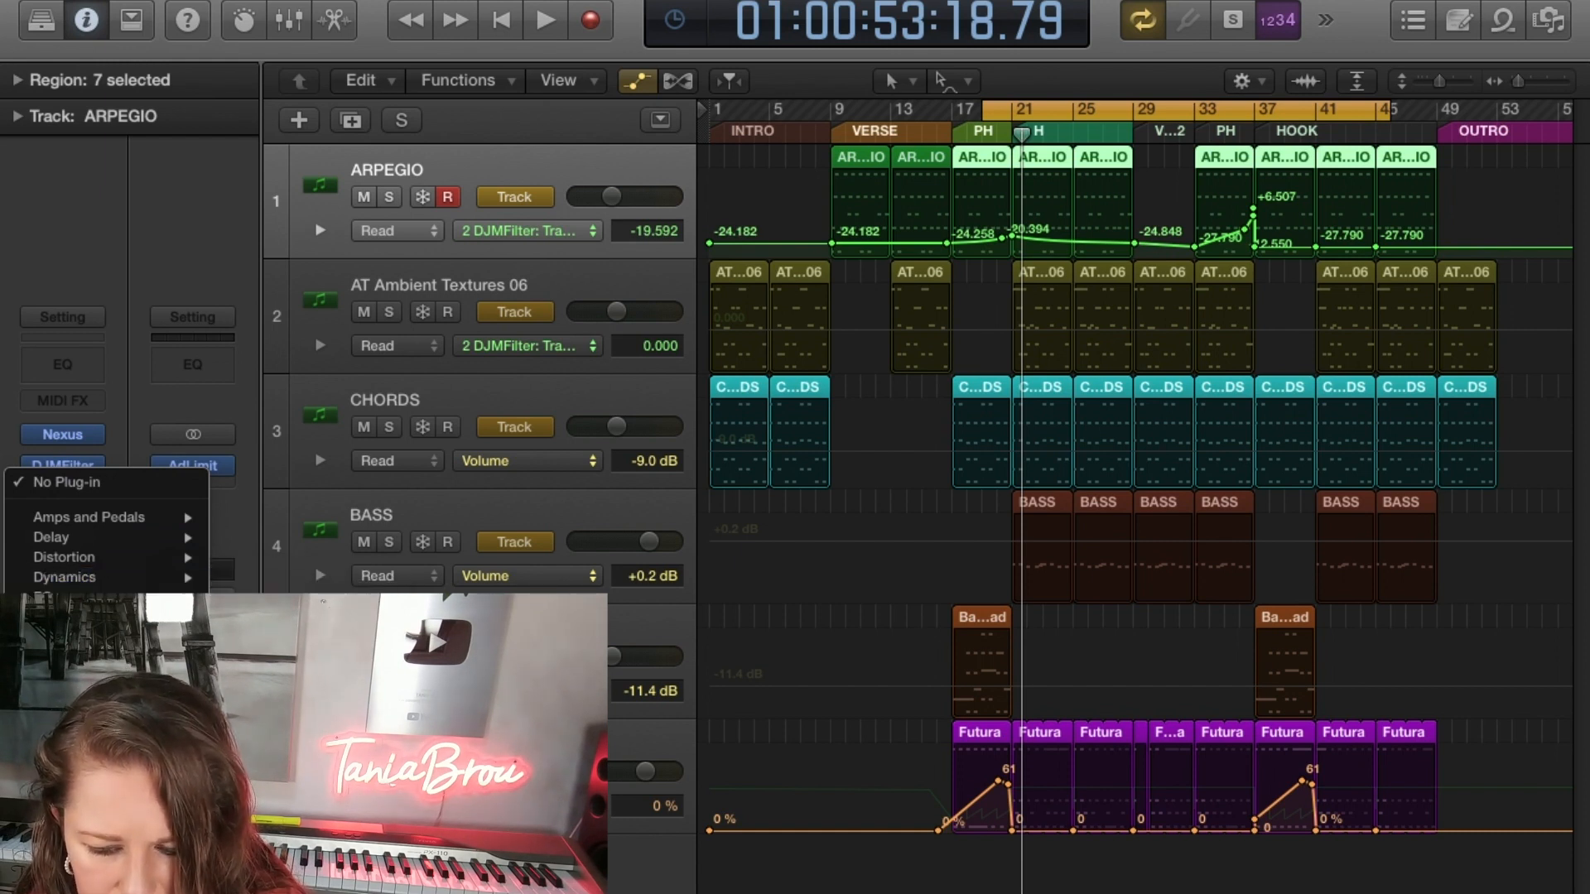
{"action": "key", "text": "Escape"}
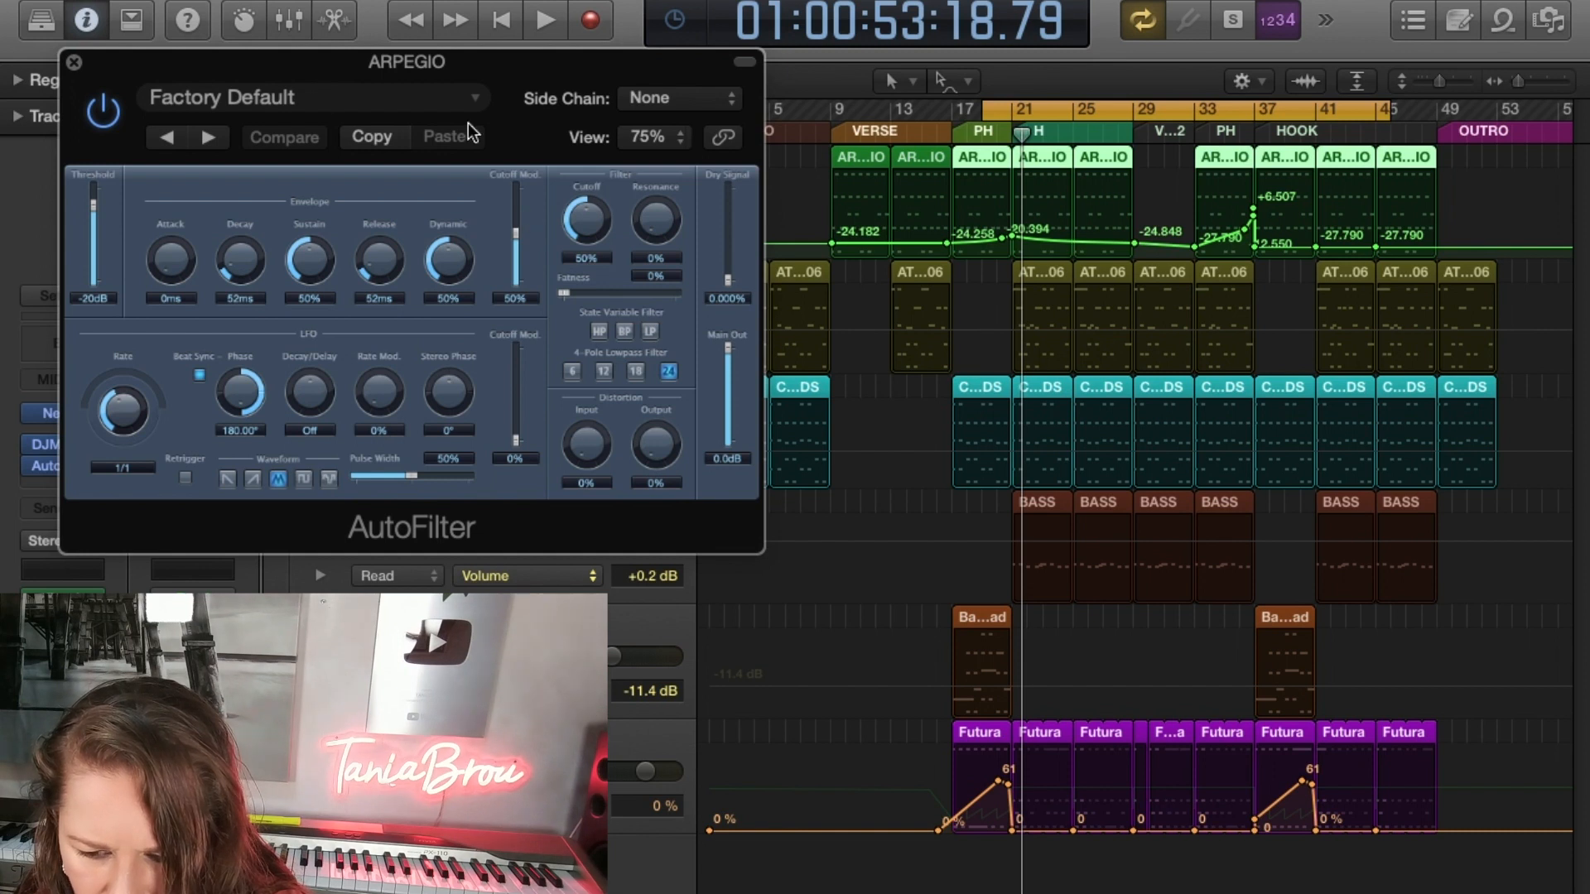
{"action": "left_click", "coordinate": [72, 62]}
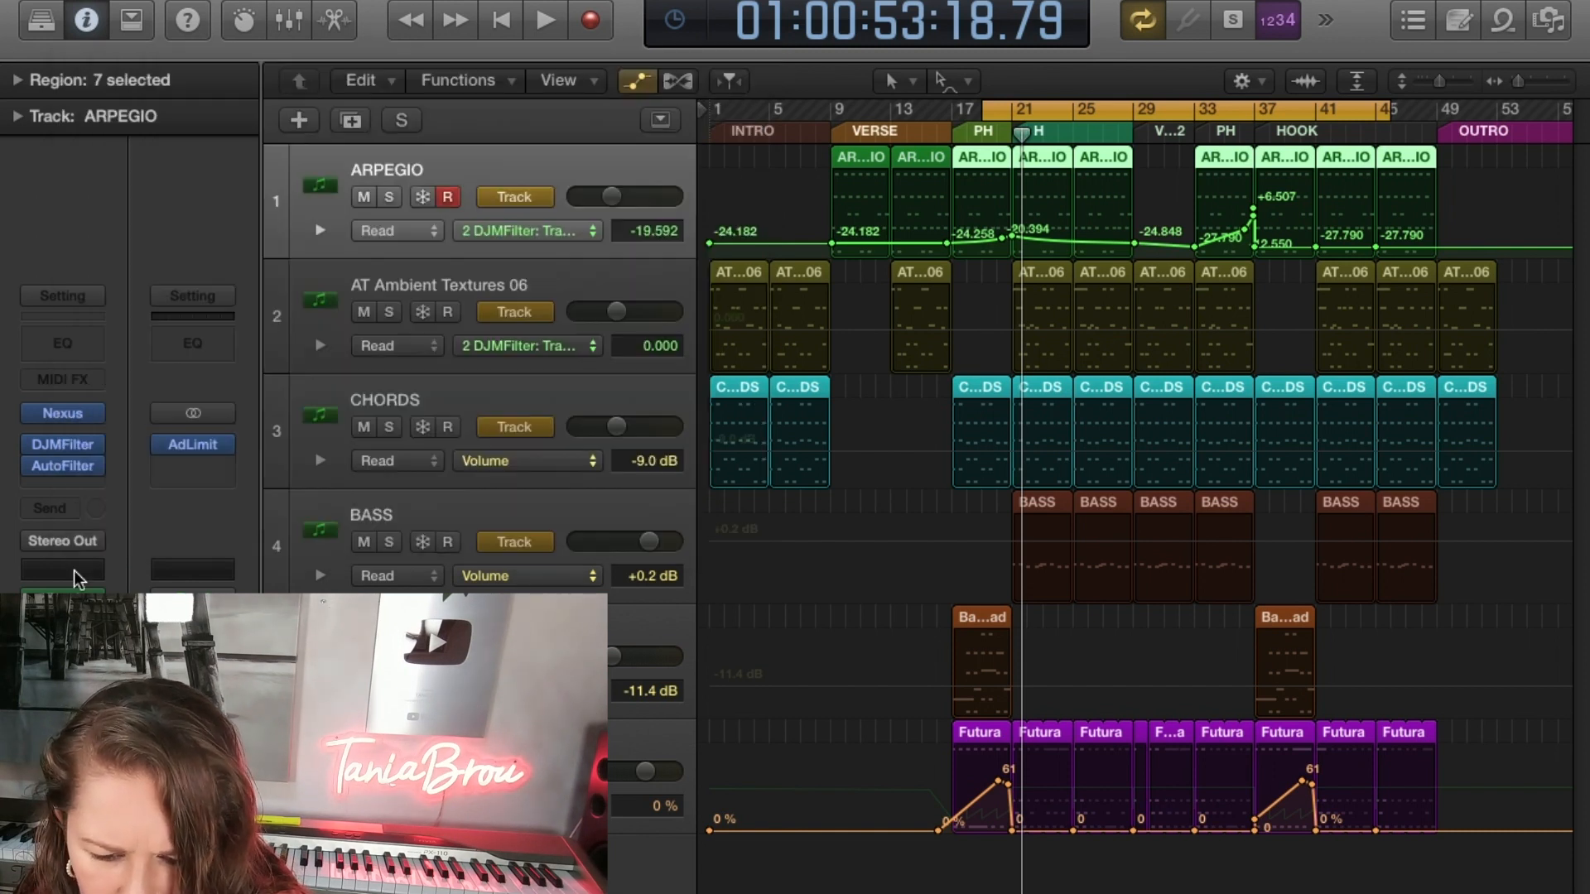
{"action": "left_click", "coordinate": [94, 465]}
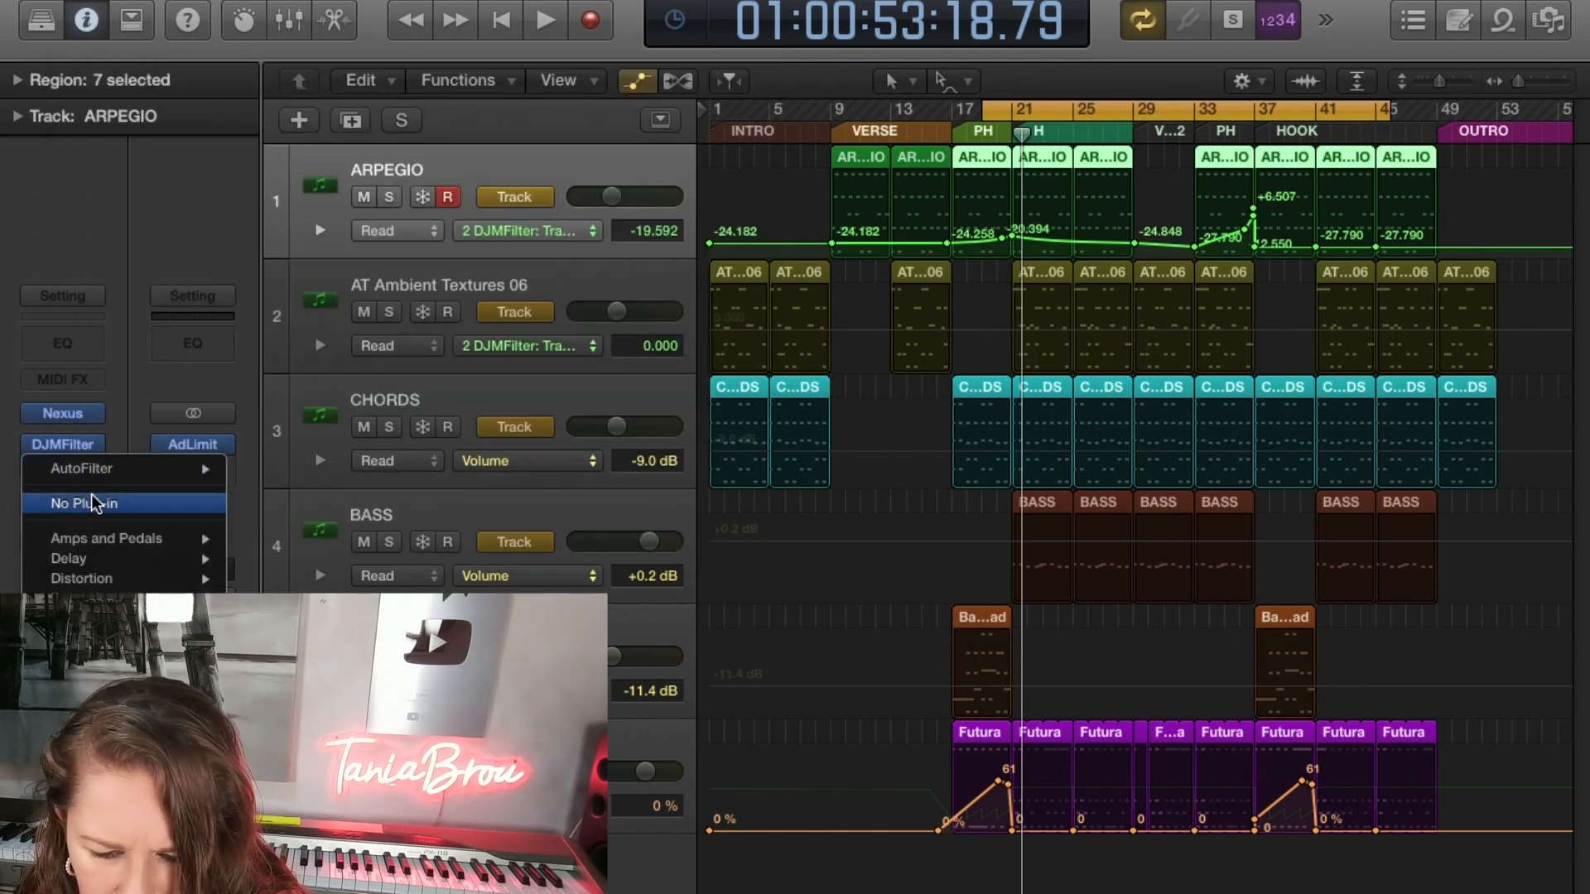
{"action": "left_click", "coordinate": [92, 501]}
Try a Single Band EQ in place of the DJMFilter on the ARPEGIO track and view its EQ modes.
{"action": "left_click", "coordinate": [96, 474]}
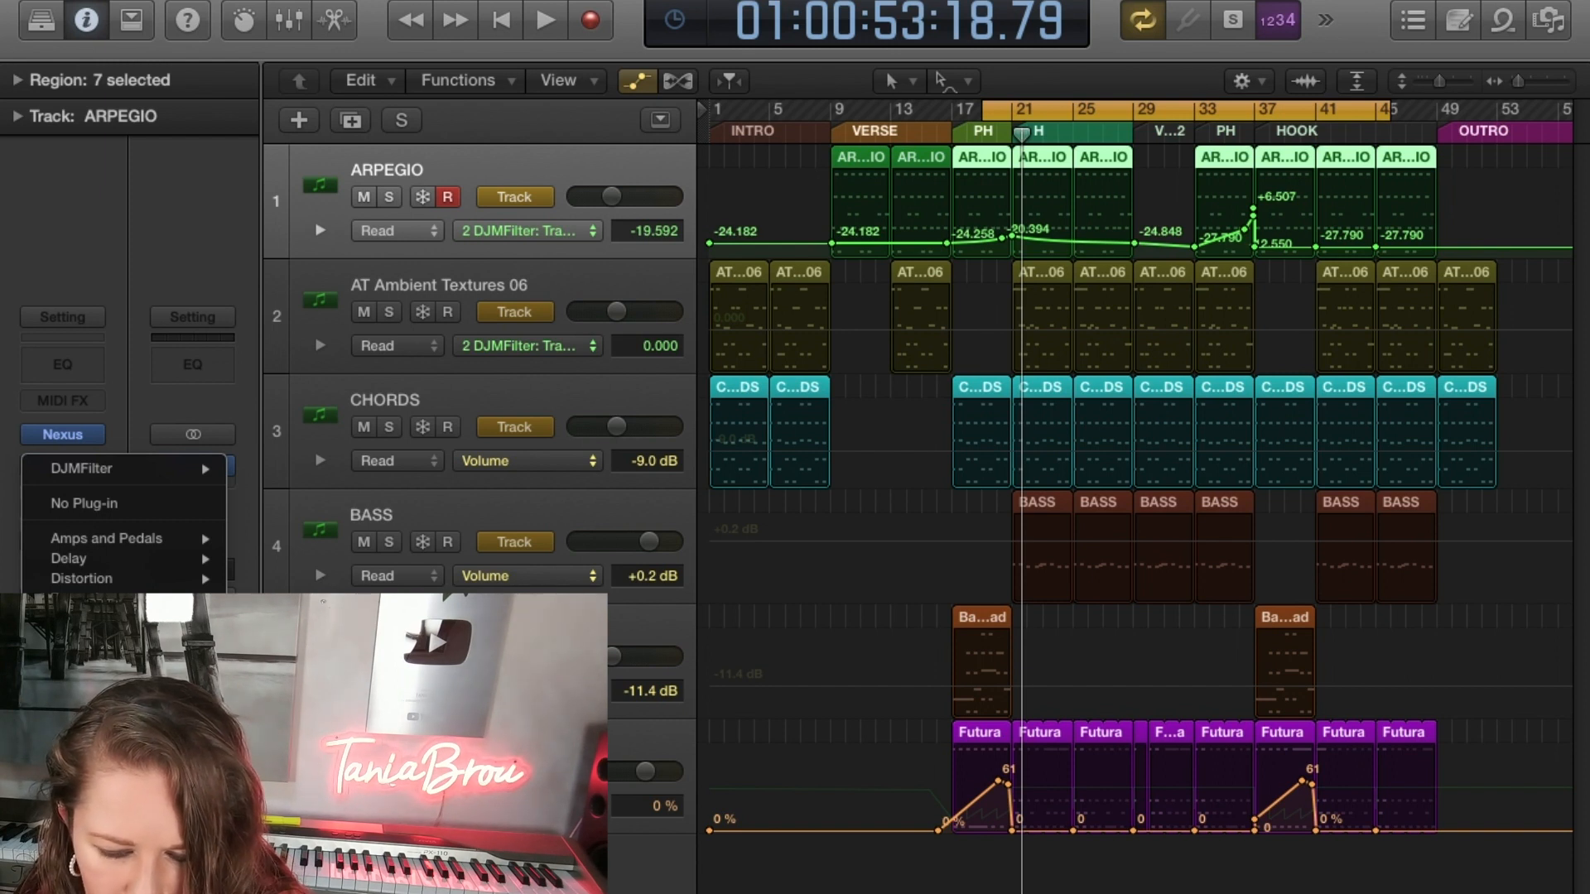
{"action": "left_click", "coordinate": [431, 678]}
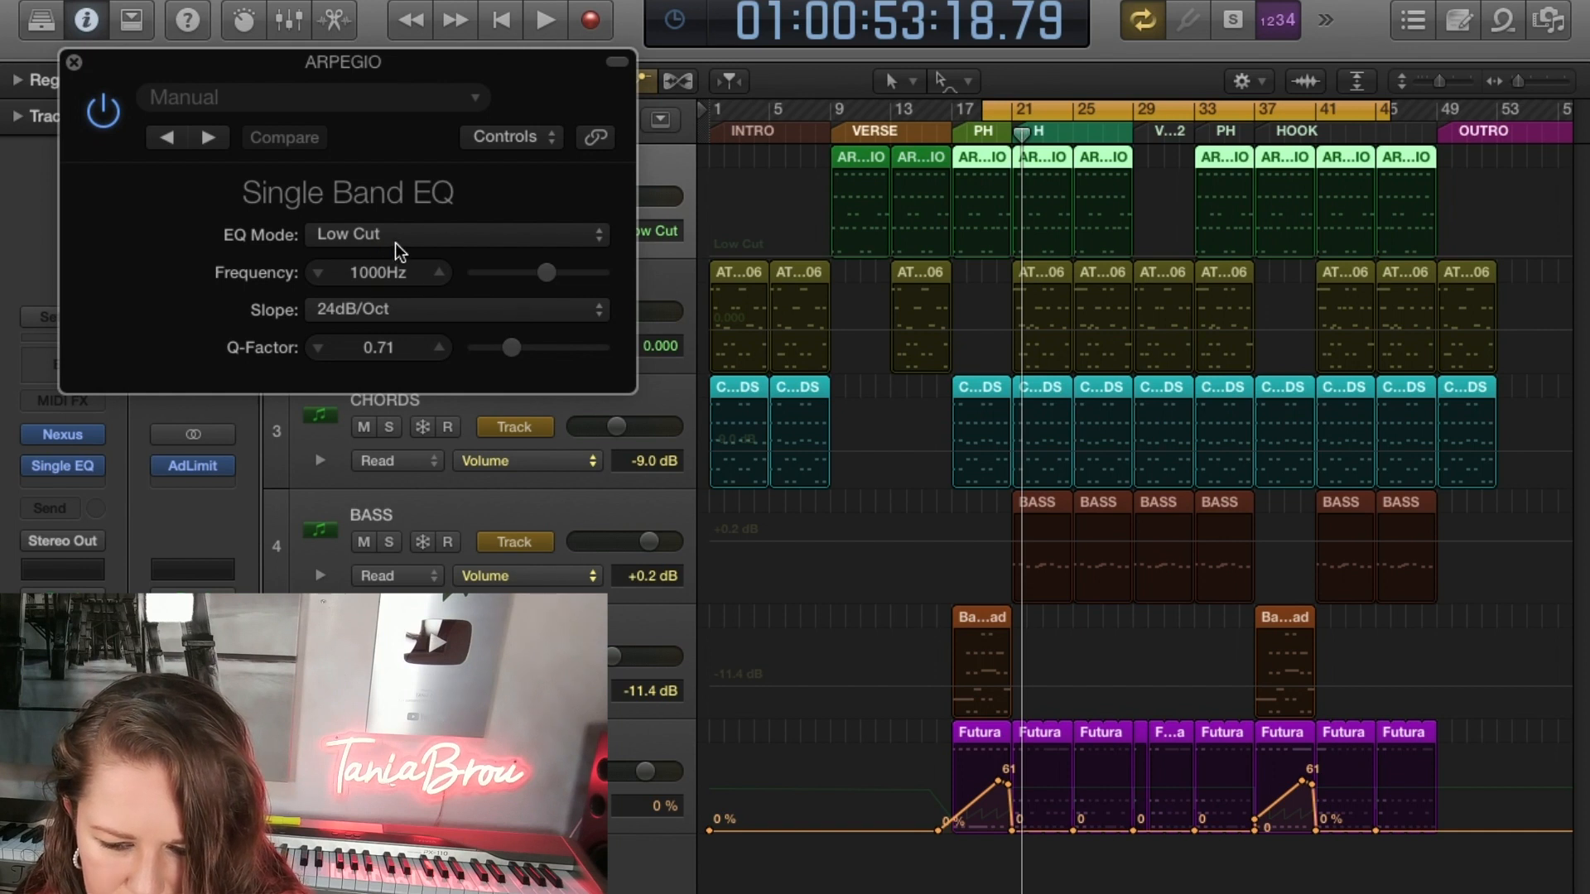
{"action": "left_click", "coordinate": [582, 236]}
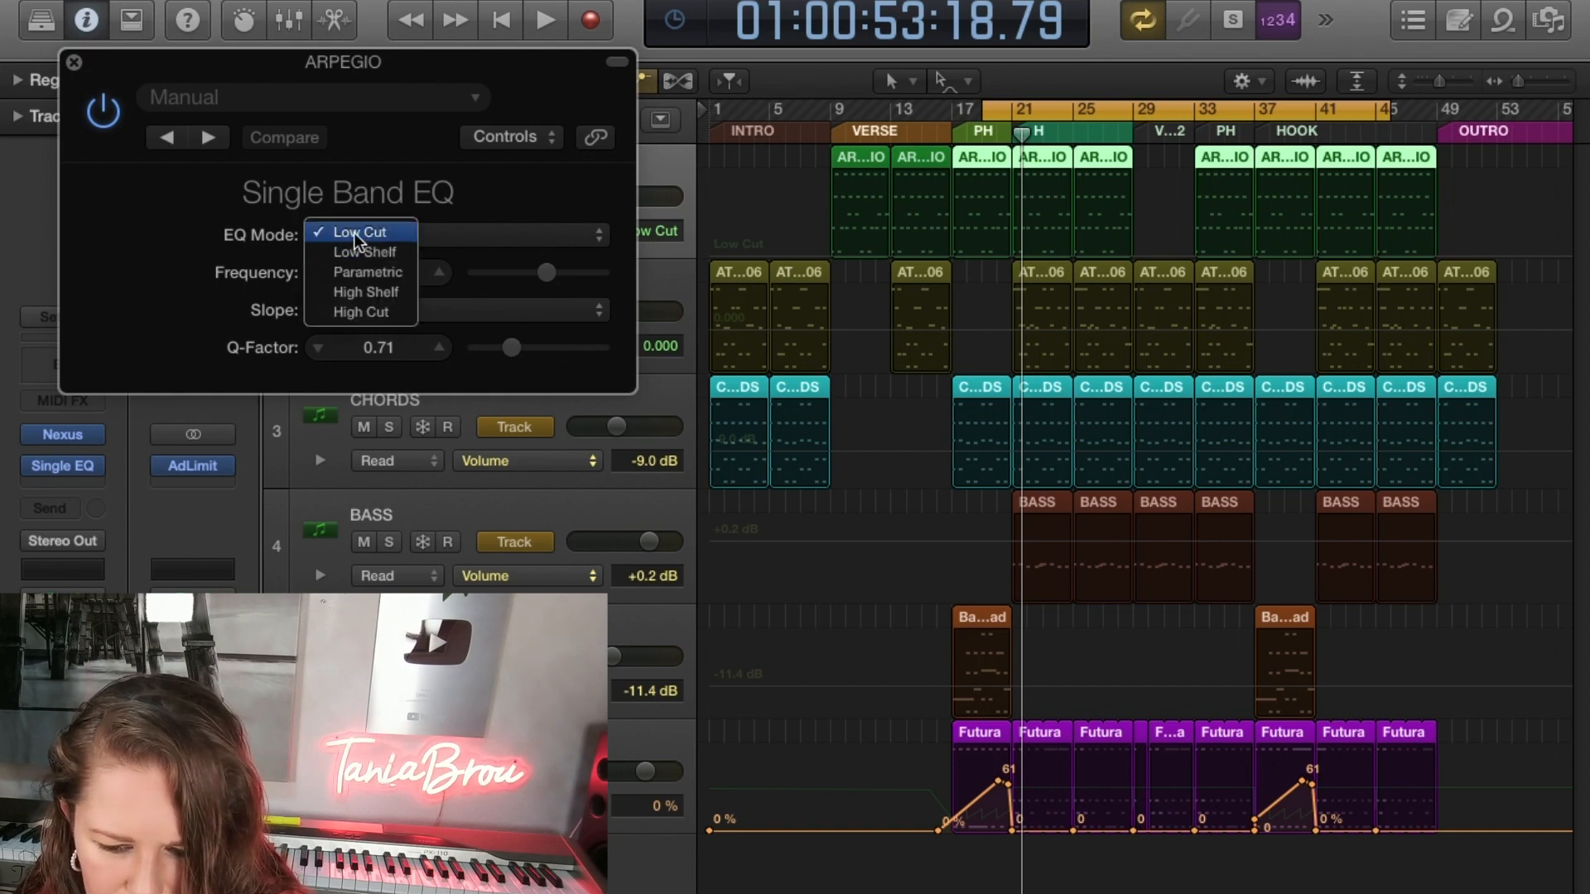
{"action": "left_click", "coordinate": [169, 263]}
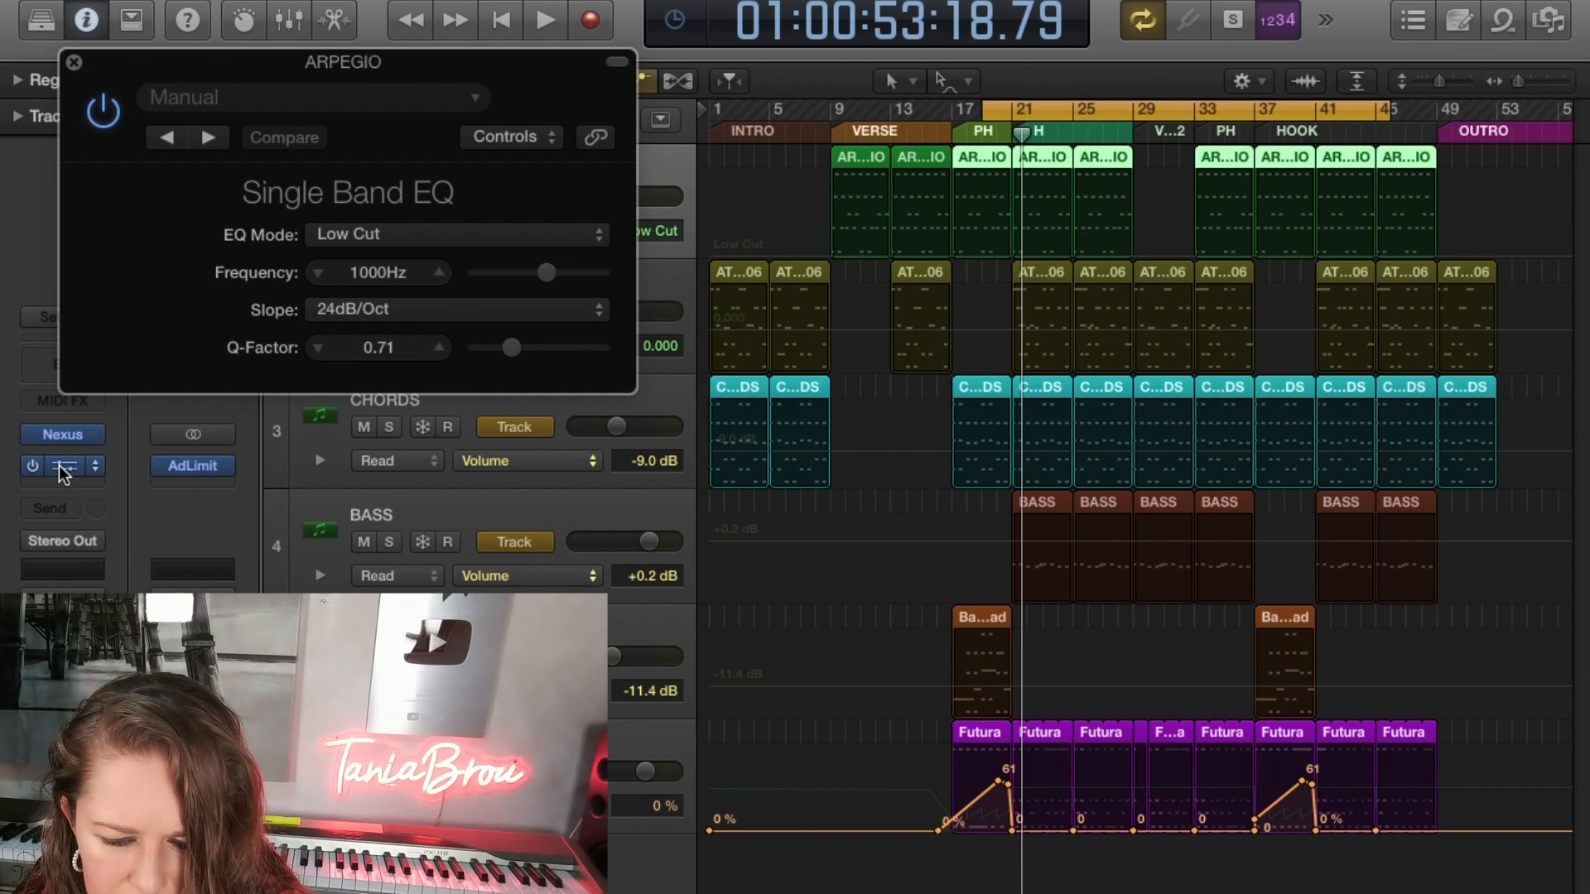
{"action": "left_click", "coordinate": [73, 62]}
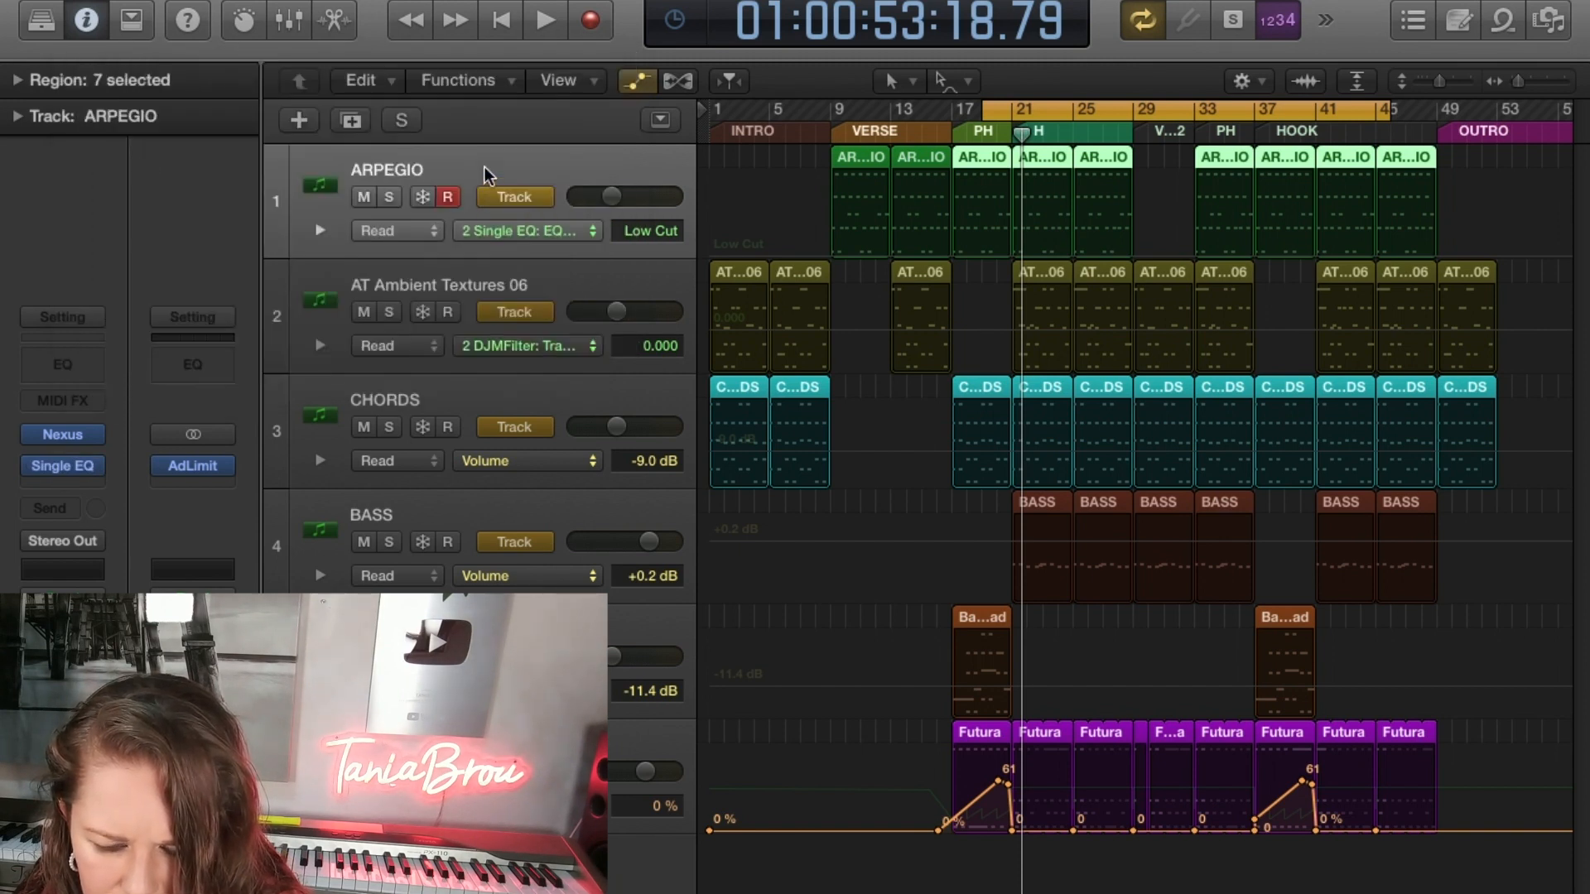
View the ARPEGIO track's automation parameters with Single EQ, and undo the replacement of the DJMFilter.
{"action": "left_click", "coordinate": [584, 235]}
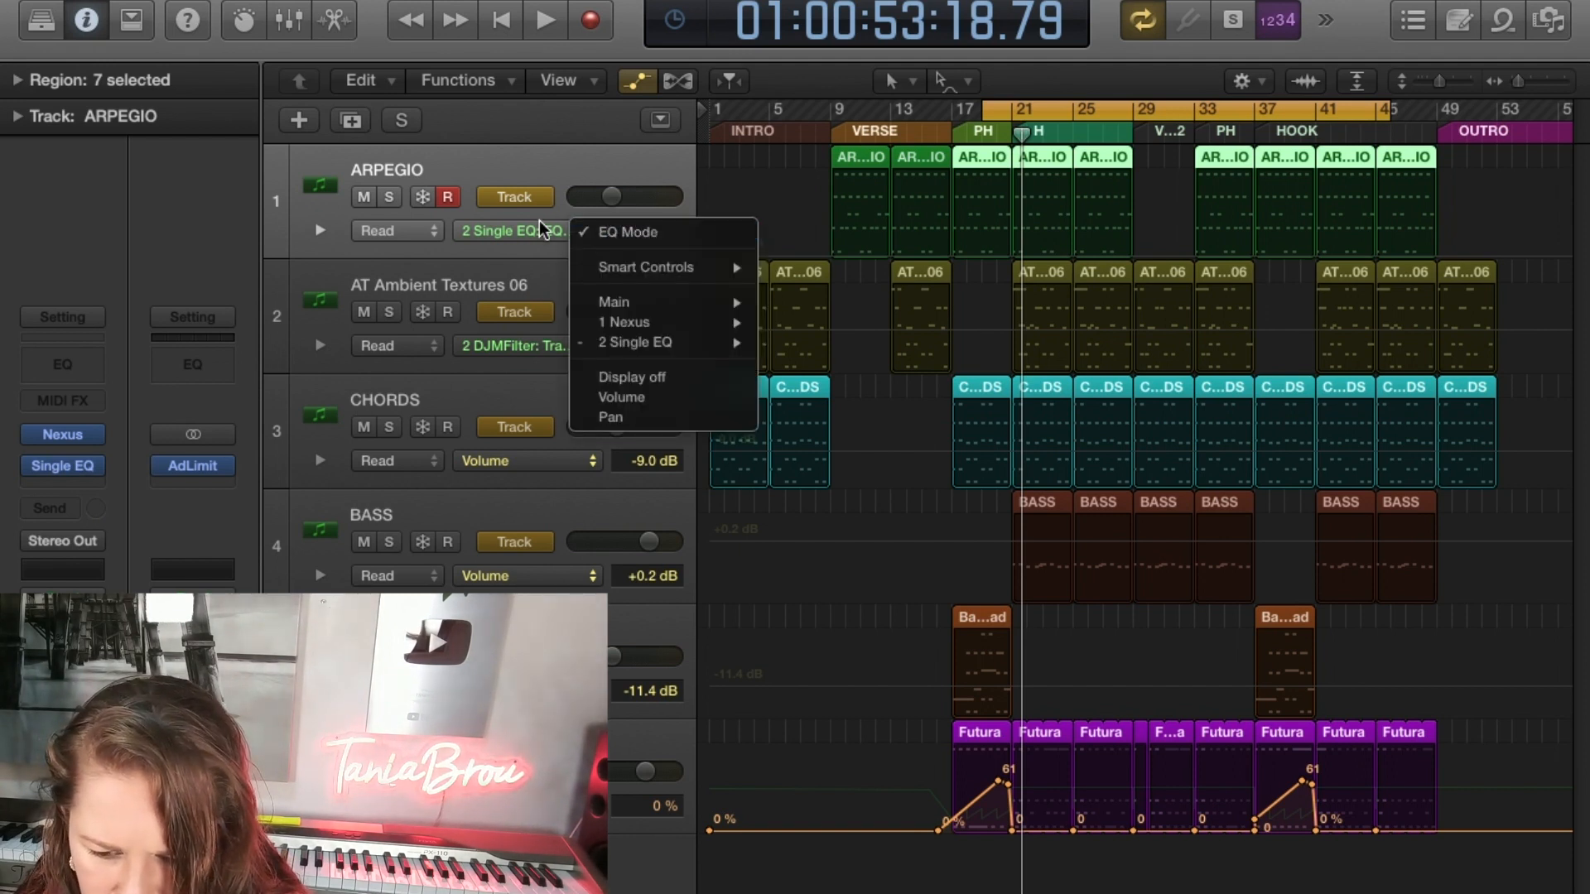
{"action": "left_click", "coordinate": [547, 116]}
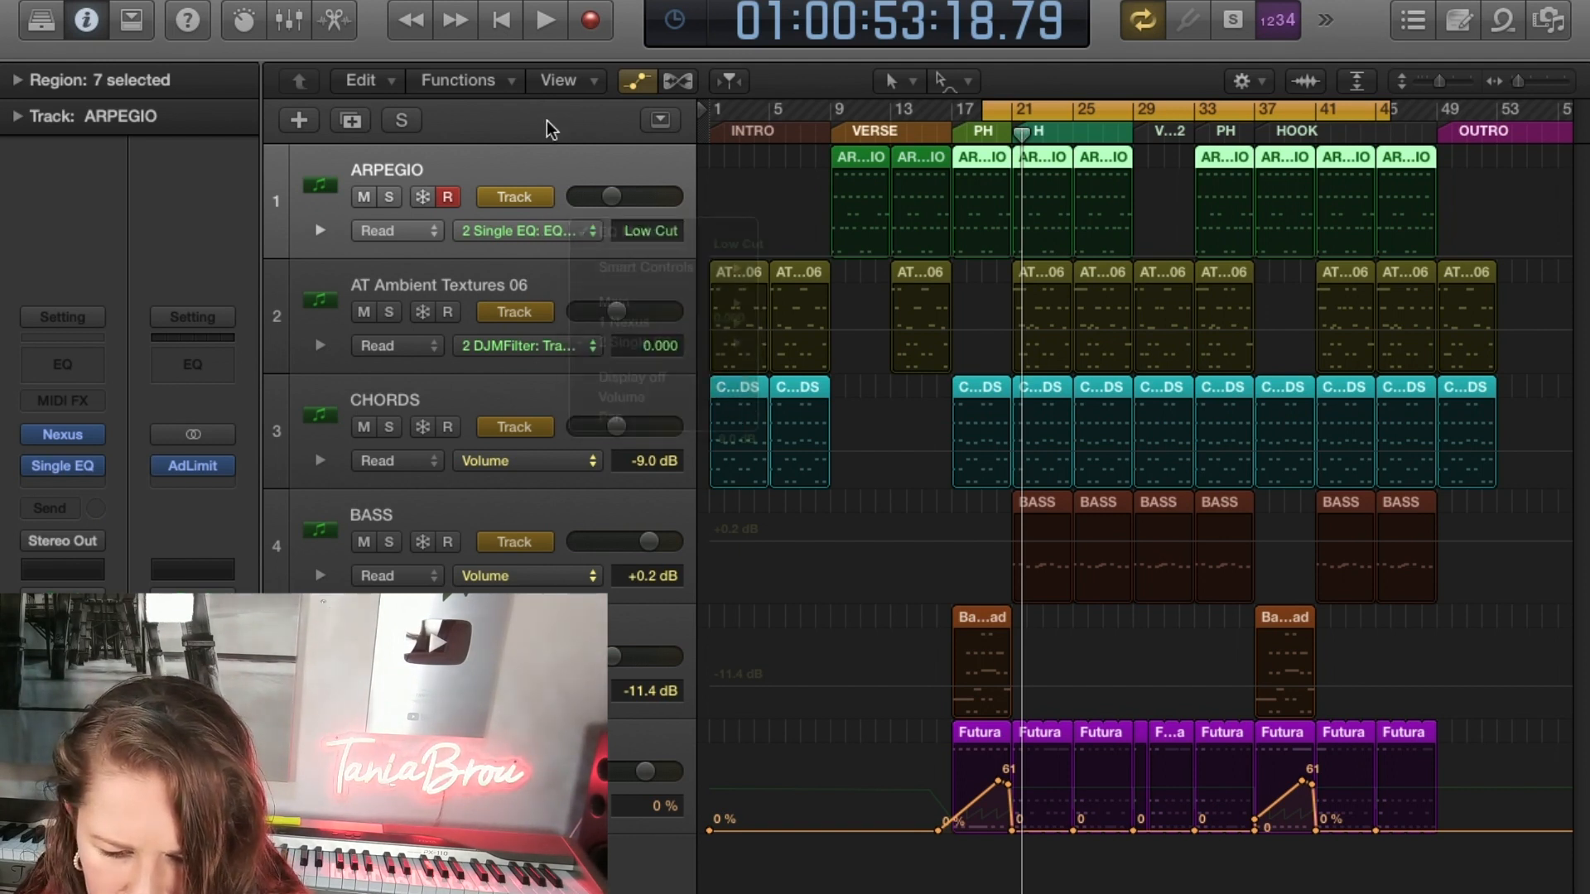
{"action": "key", "text": "super+z"}
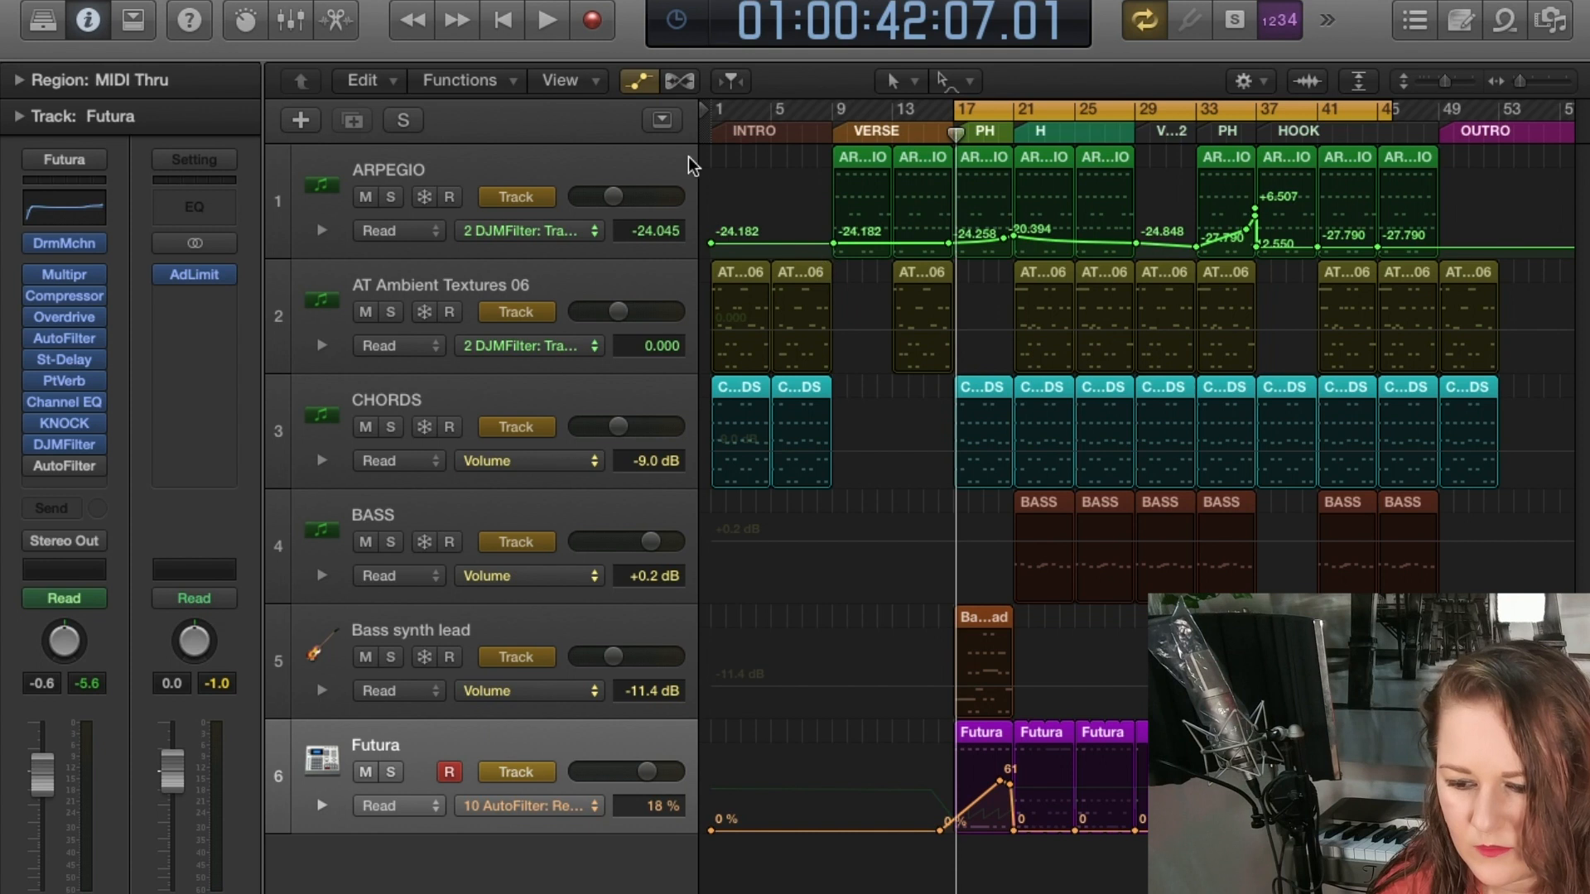
Hide the track automation and inspect KNOCK on the Futura track, switching its saturation mode to the second option and back.
{"action": "left_click", "coordinate": [638, 83]}
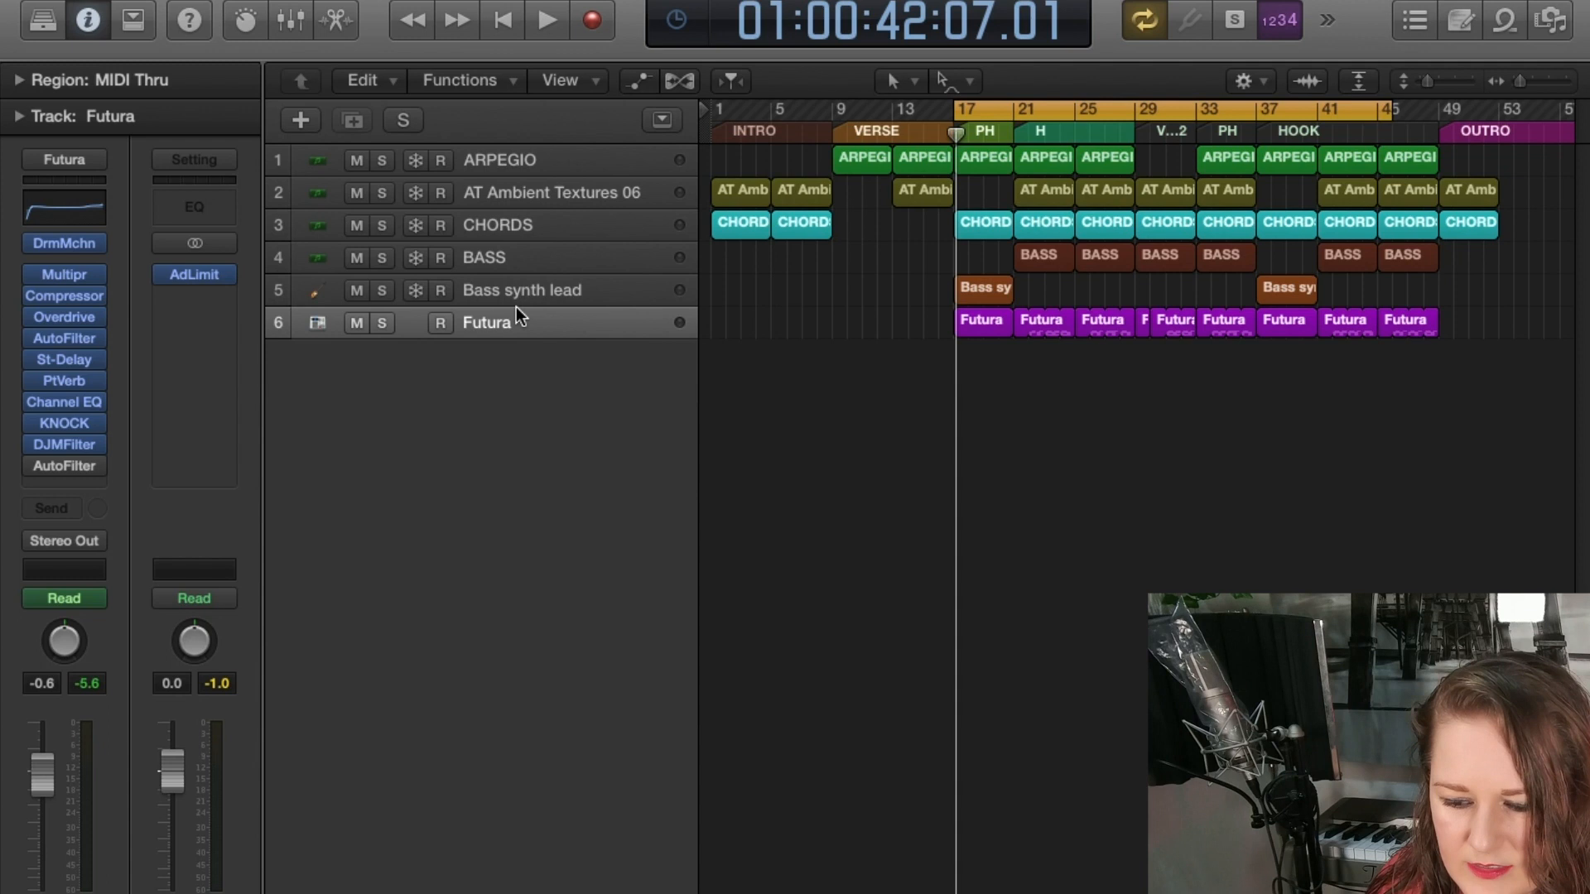
{"action": "left_click", "coordinate": [61, 423]}
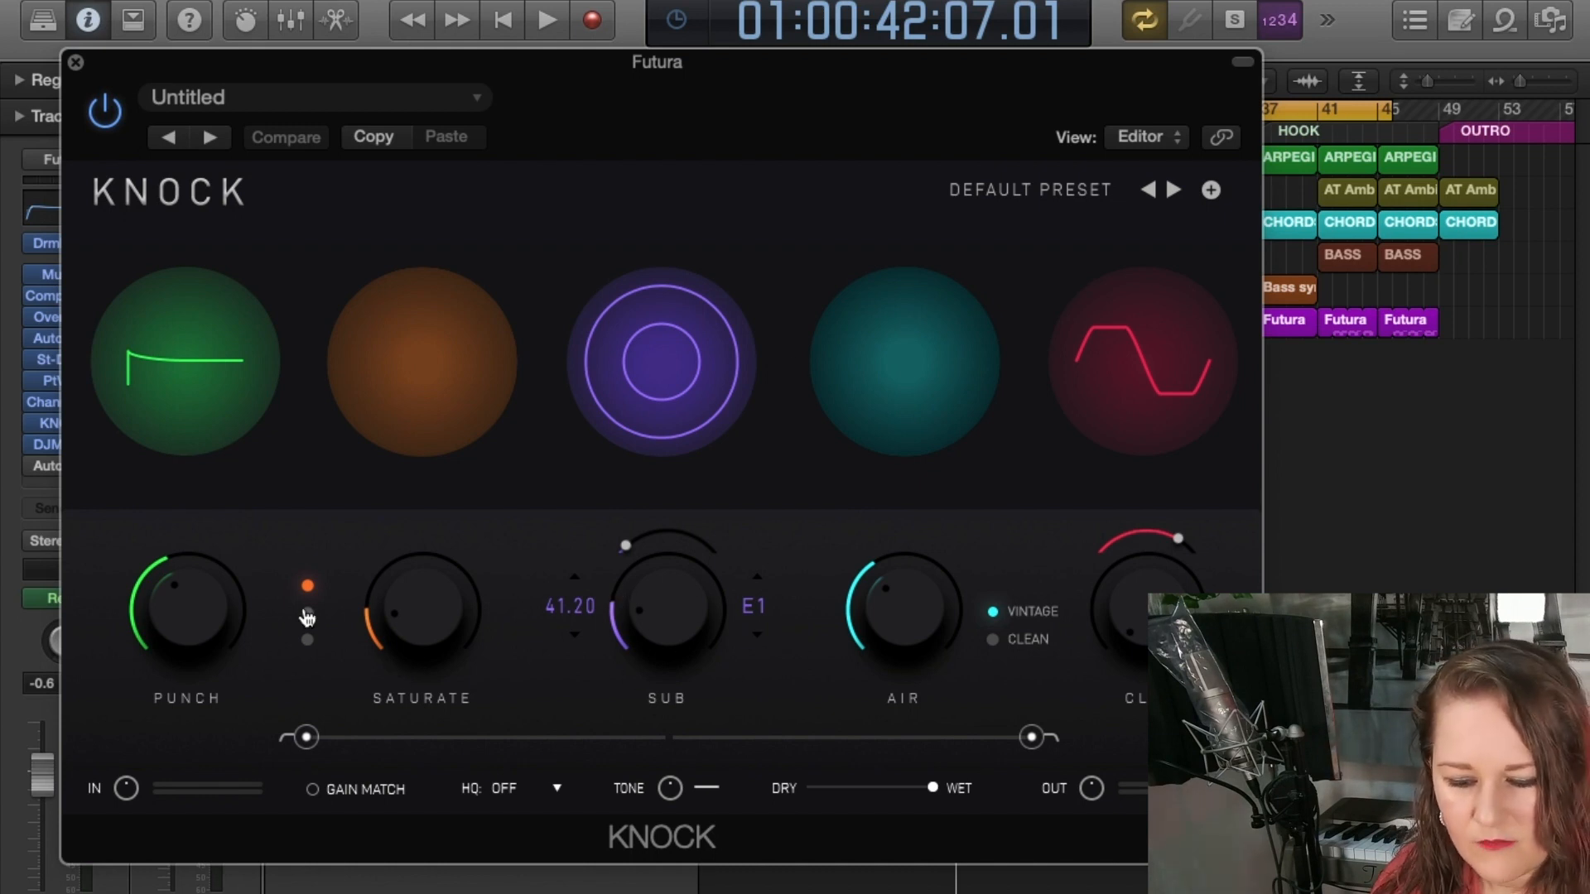
{"action": "left_click", "coordinate": [308, 613]}
{"action": "left_click", "coordinate": [307, 585]}
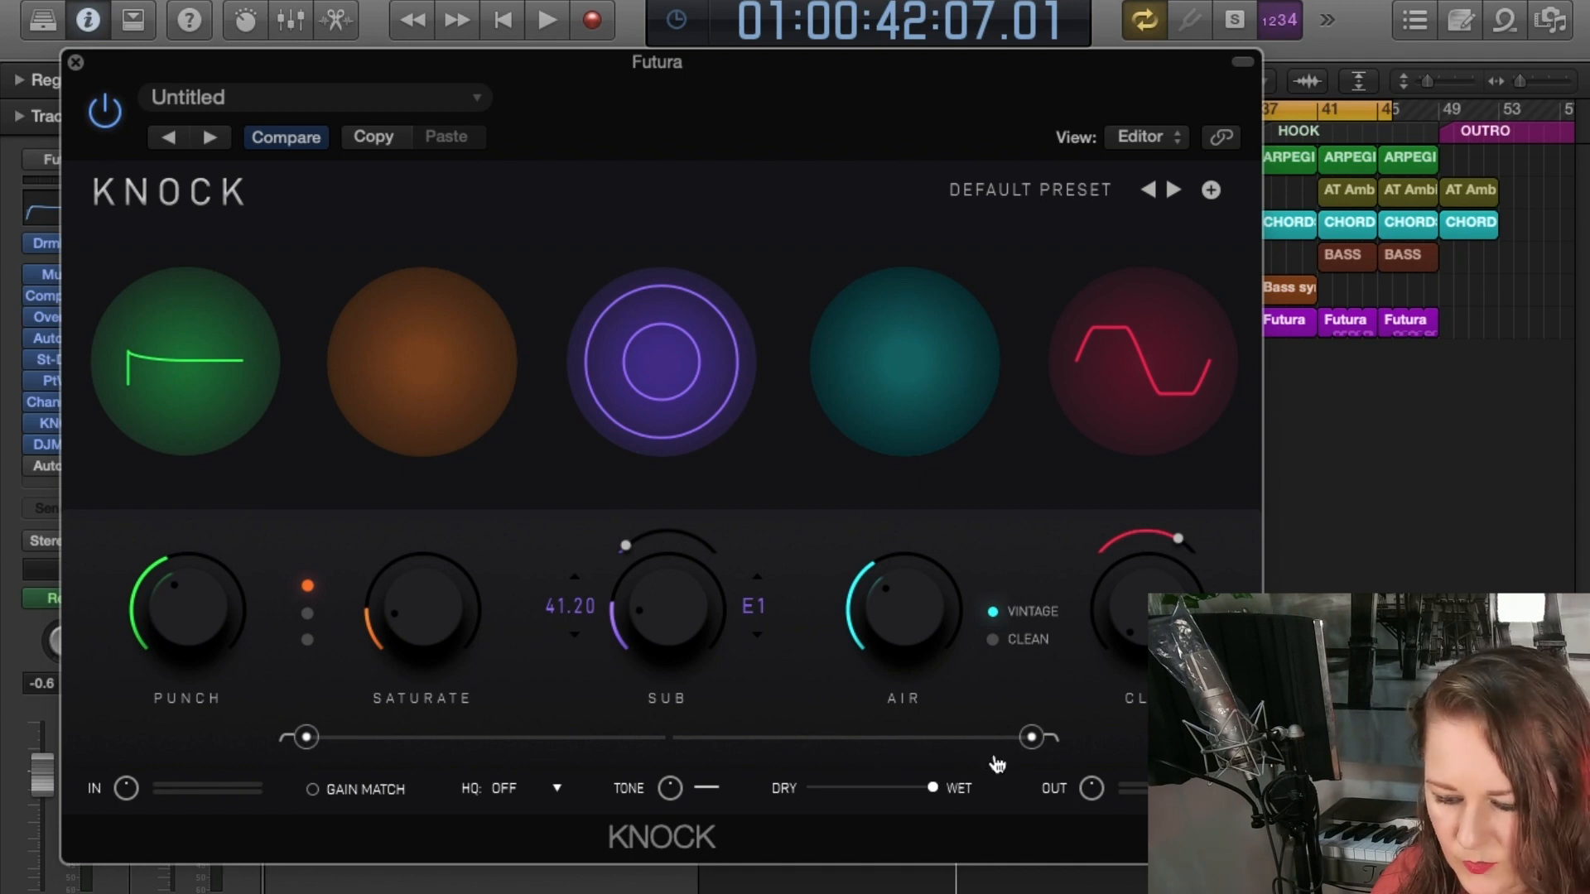
{"action": "left_click", "coordinate": [74, 62]}
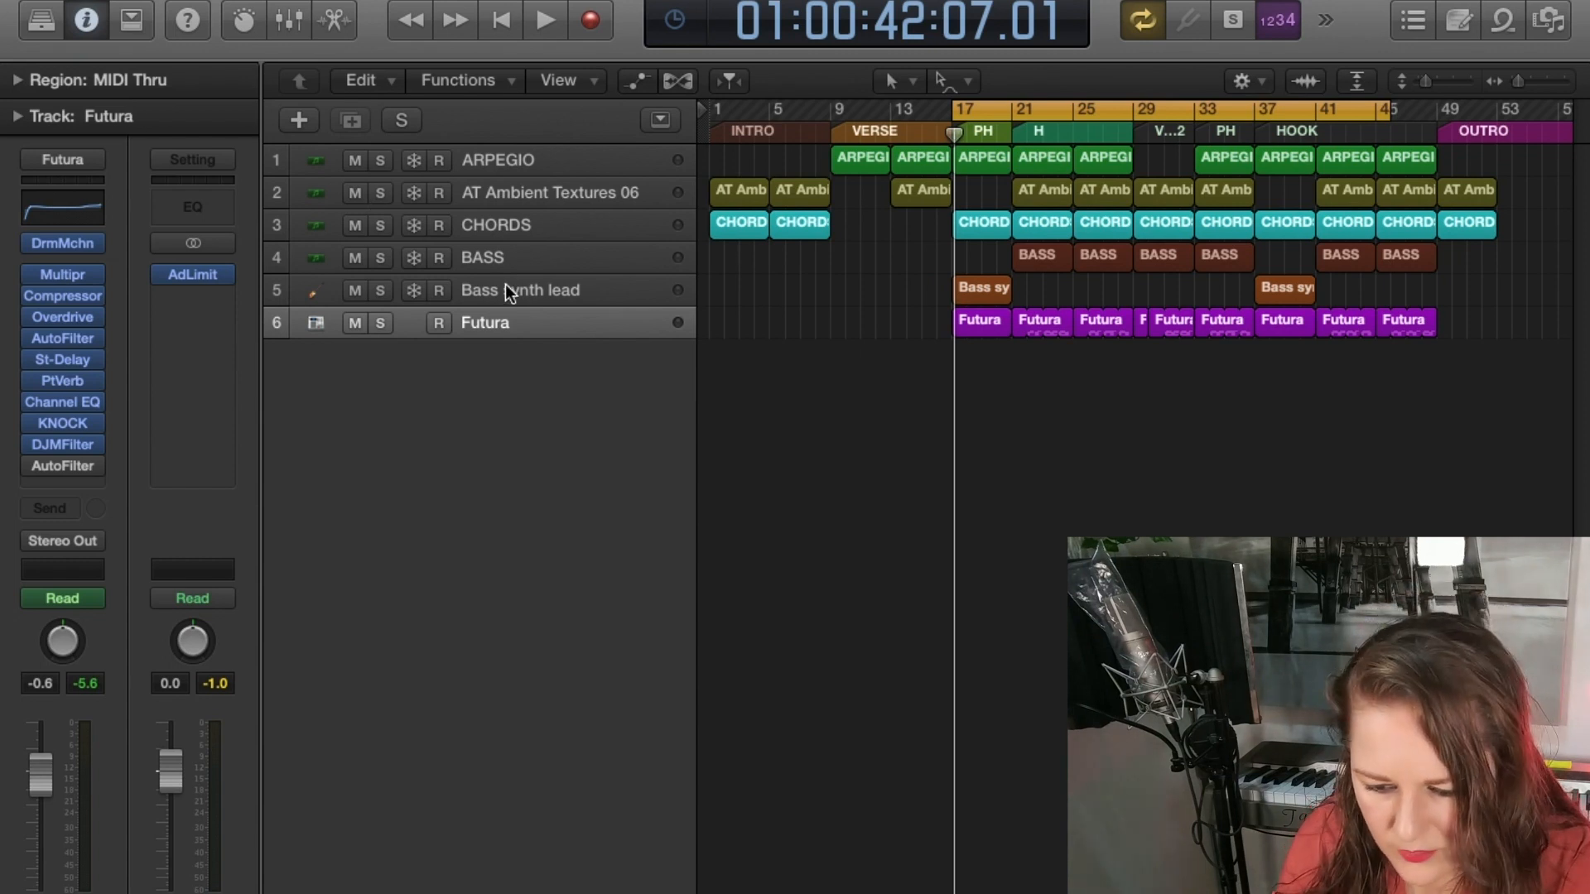
Inspect the Adaptive Limiter settings on the Stereo Out channel, and close the plug-in.
{"action": "left_click", "coordinate": [199, 273]}
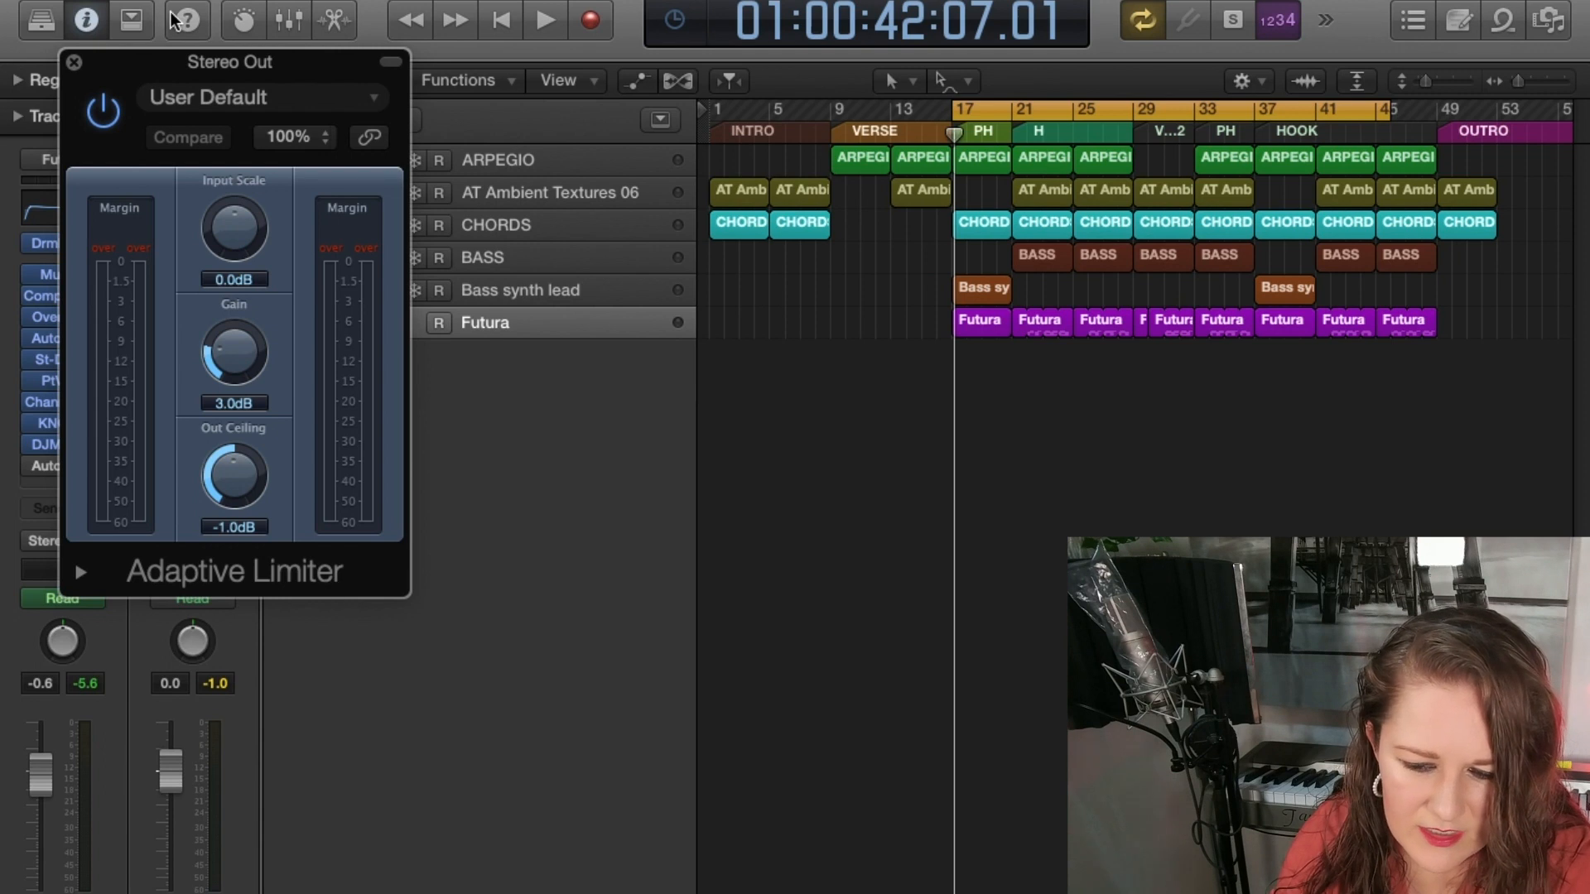
{"action": "left_click_drag", "start_coordinate": [177, 61], "coordinate": [639, 51]}
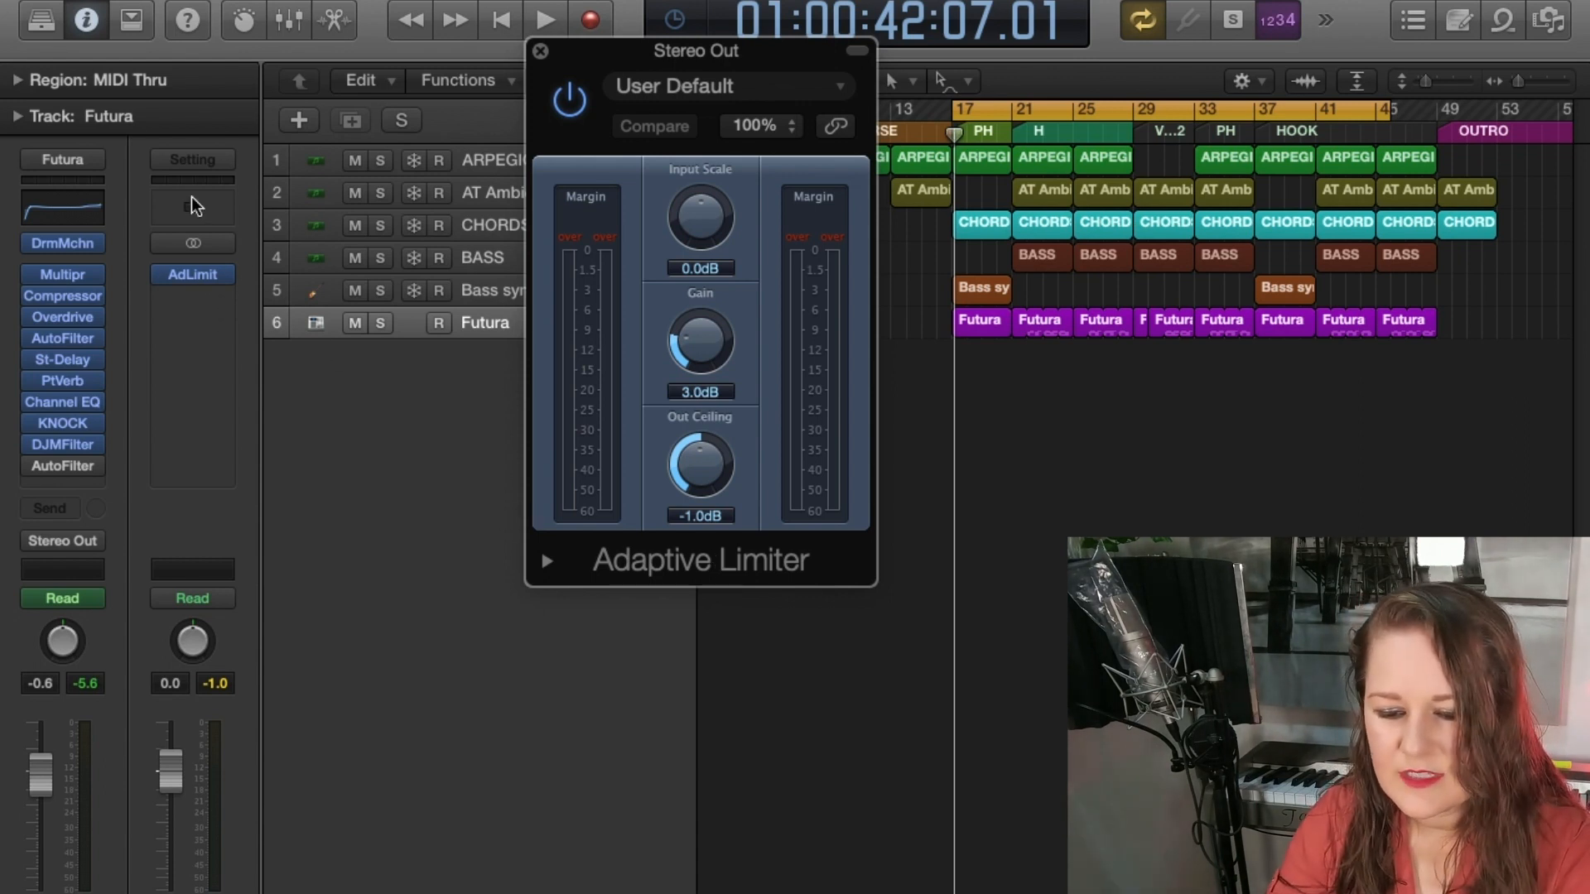
{"action": "mouse_move", "coordinate": [189, 277]}
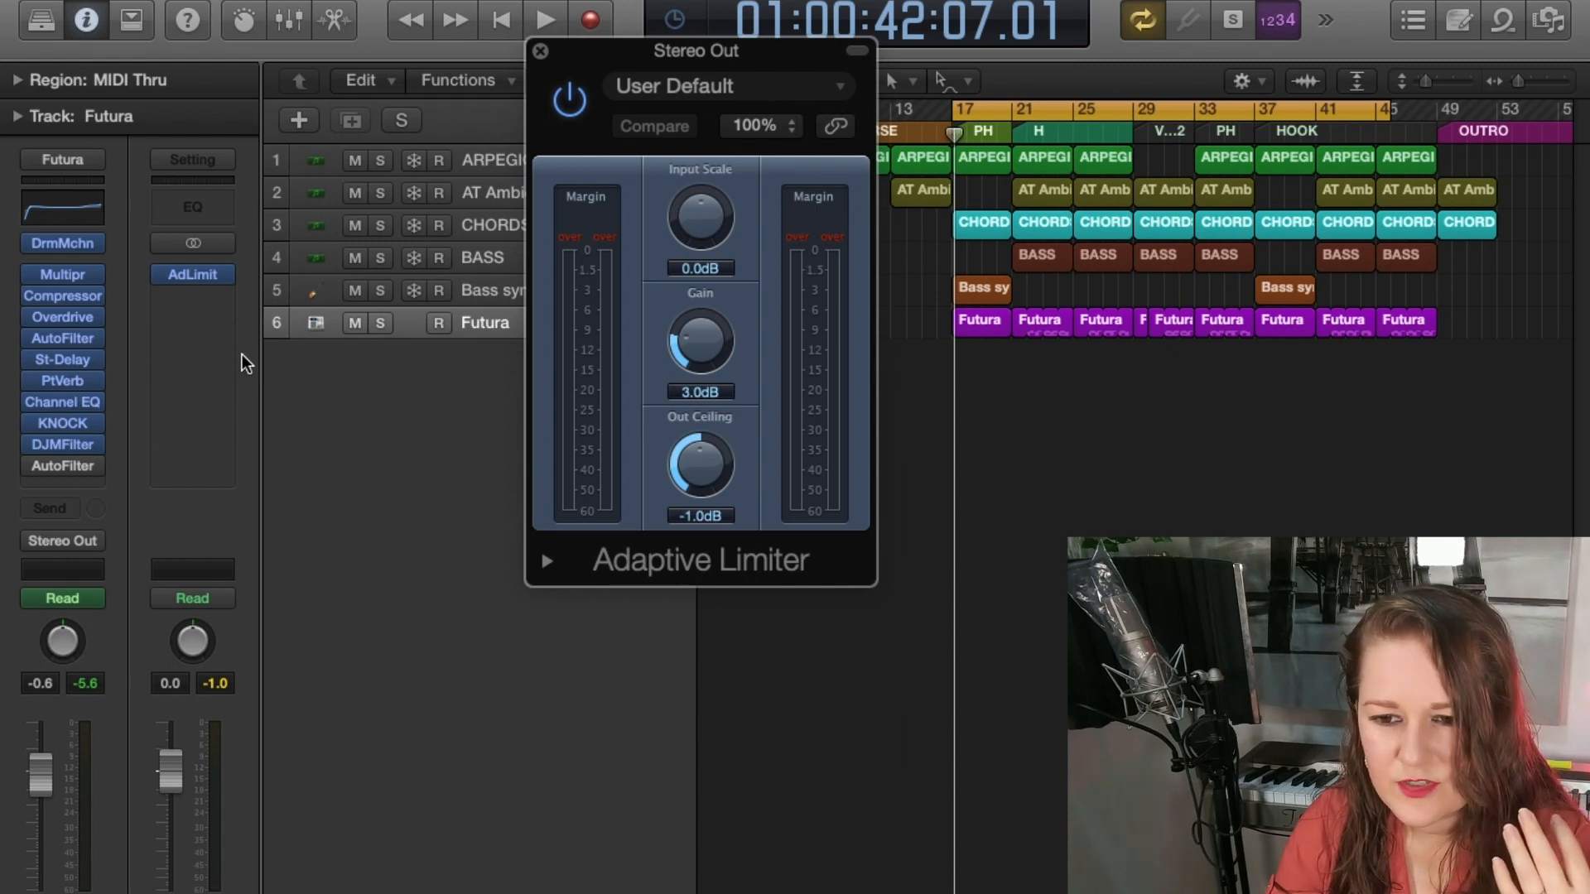
{"action": "left_click", "coordinate": [541, 51]}
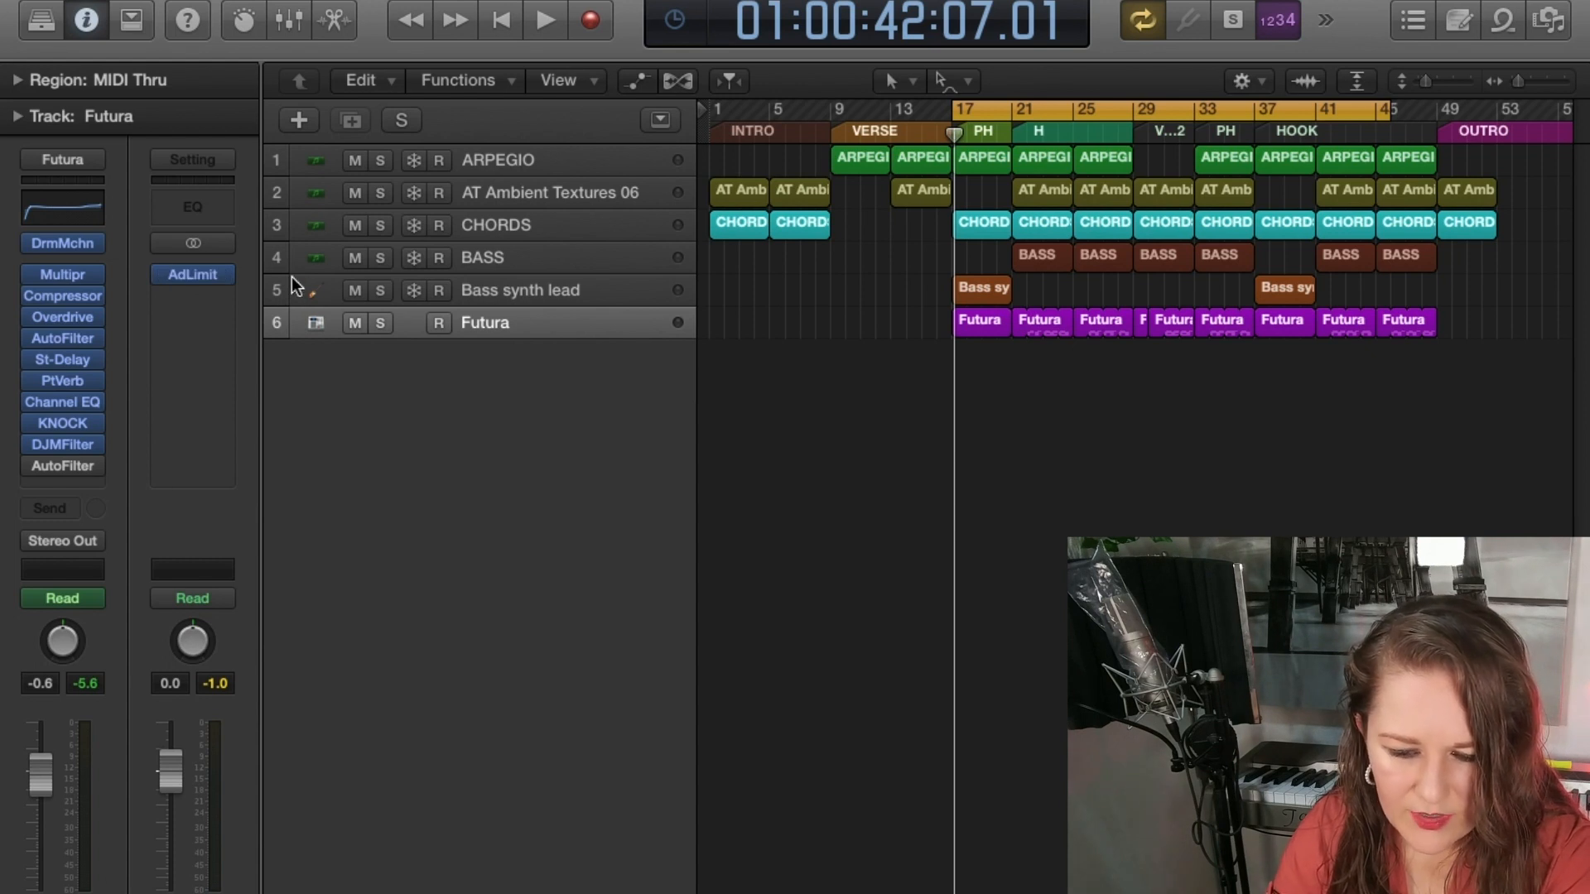
Locate the stereo Adaptive Limiter among the Dynamics effects for the next empty insert on the Stereo Out channel.
{"action": "left_click", "coordinate": [221, 296]}
{"action": "mouse_move", "coordinate": [224, 351]}
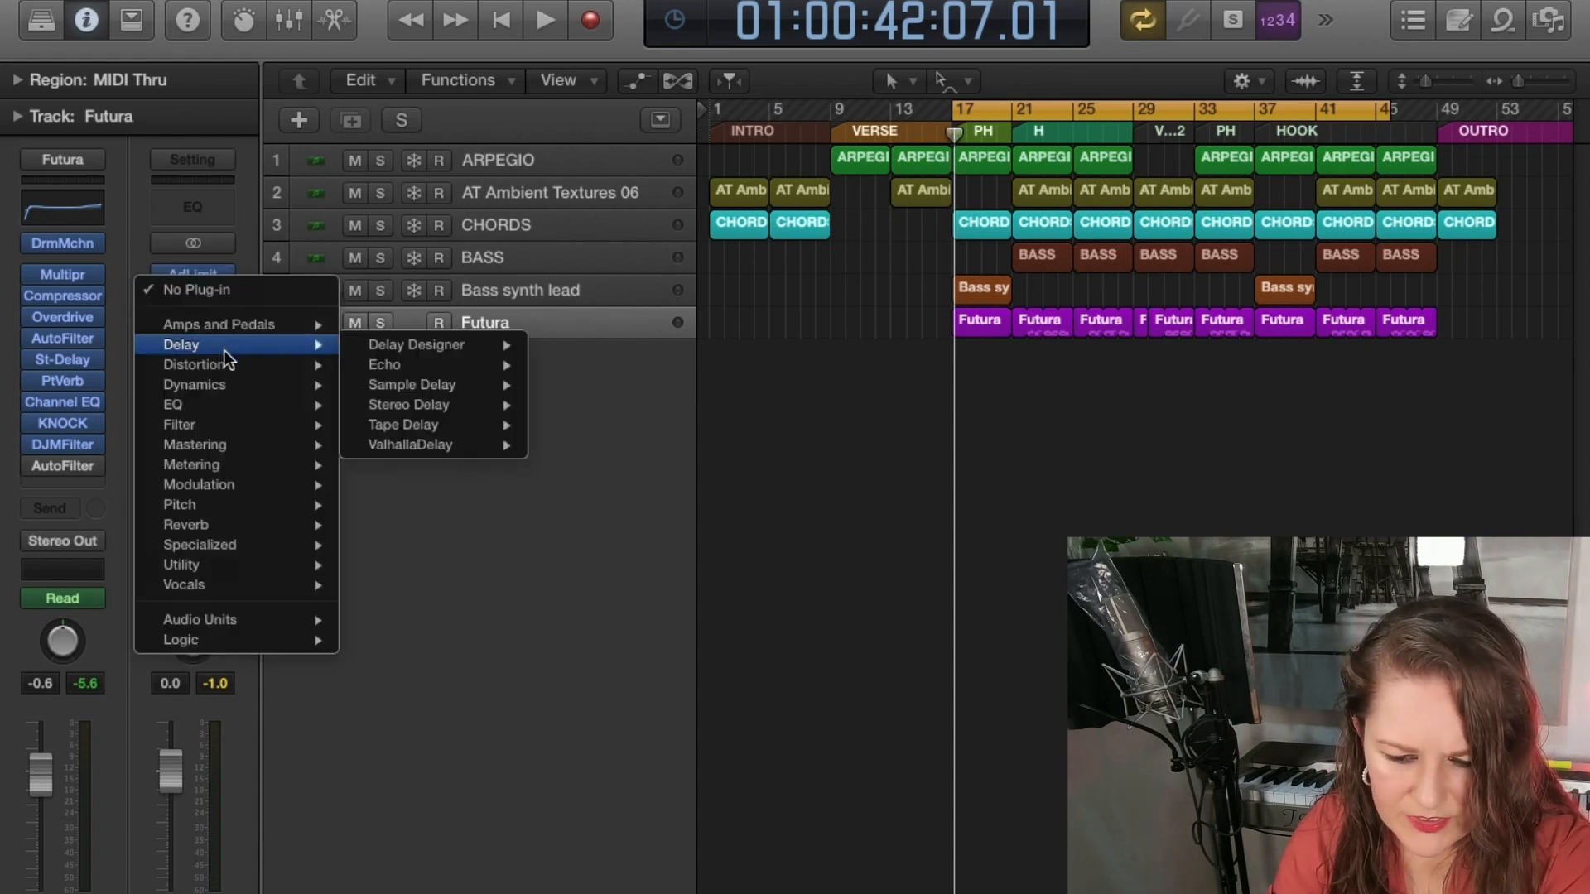
{"action": "mouse_move", "coordinate": [221, 384]}
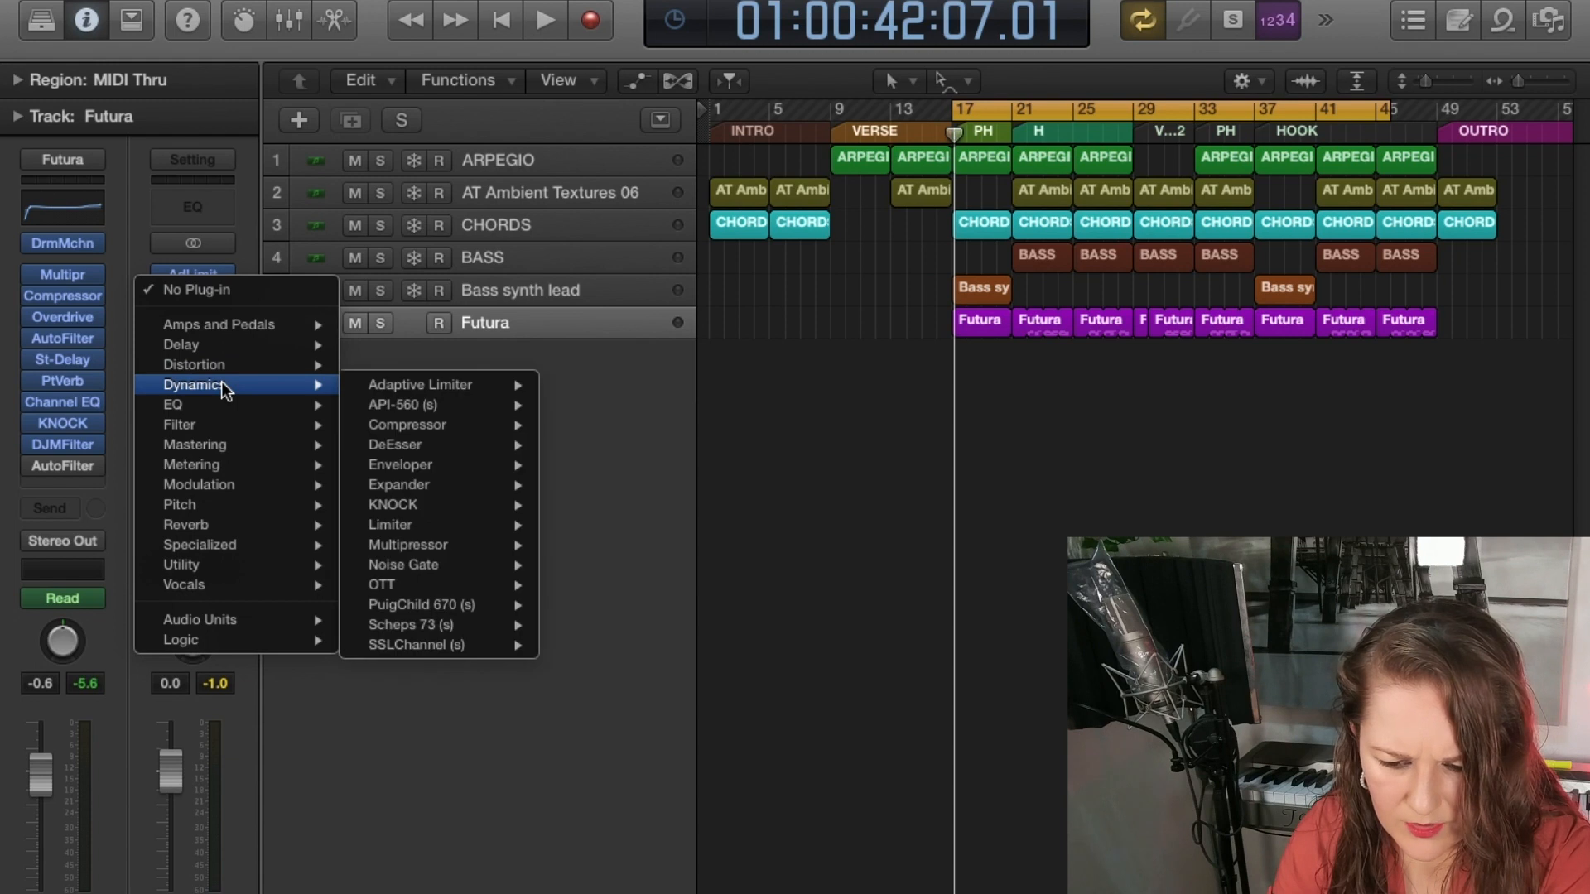
{"action": "mouse_move", "coordinate": [443, 387]}
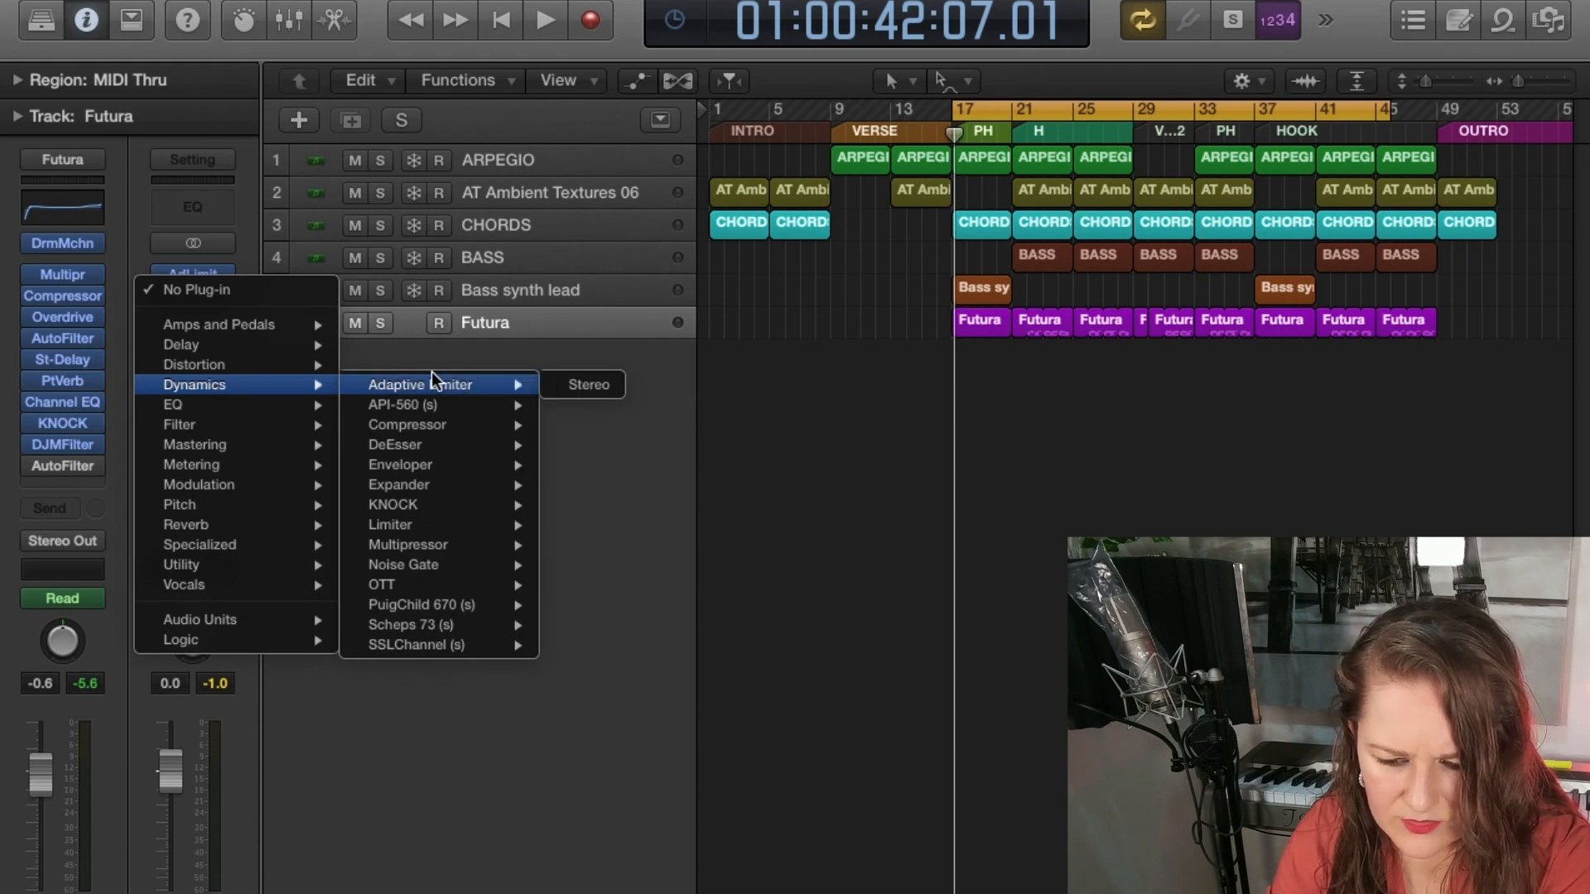
{"action": "left_click", "coordinate": [609, 386]}
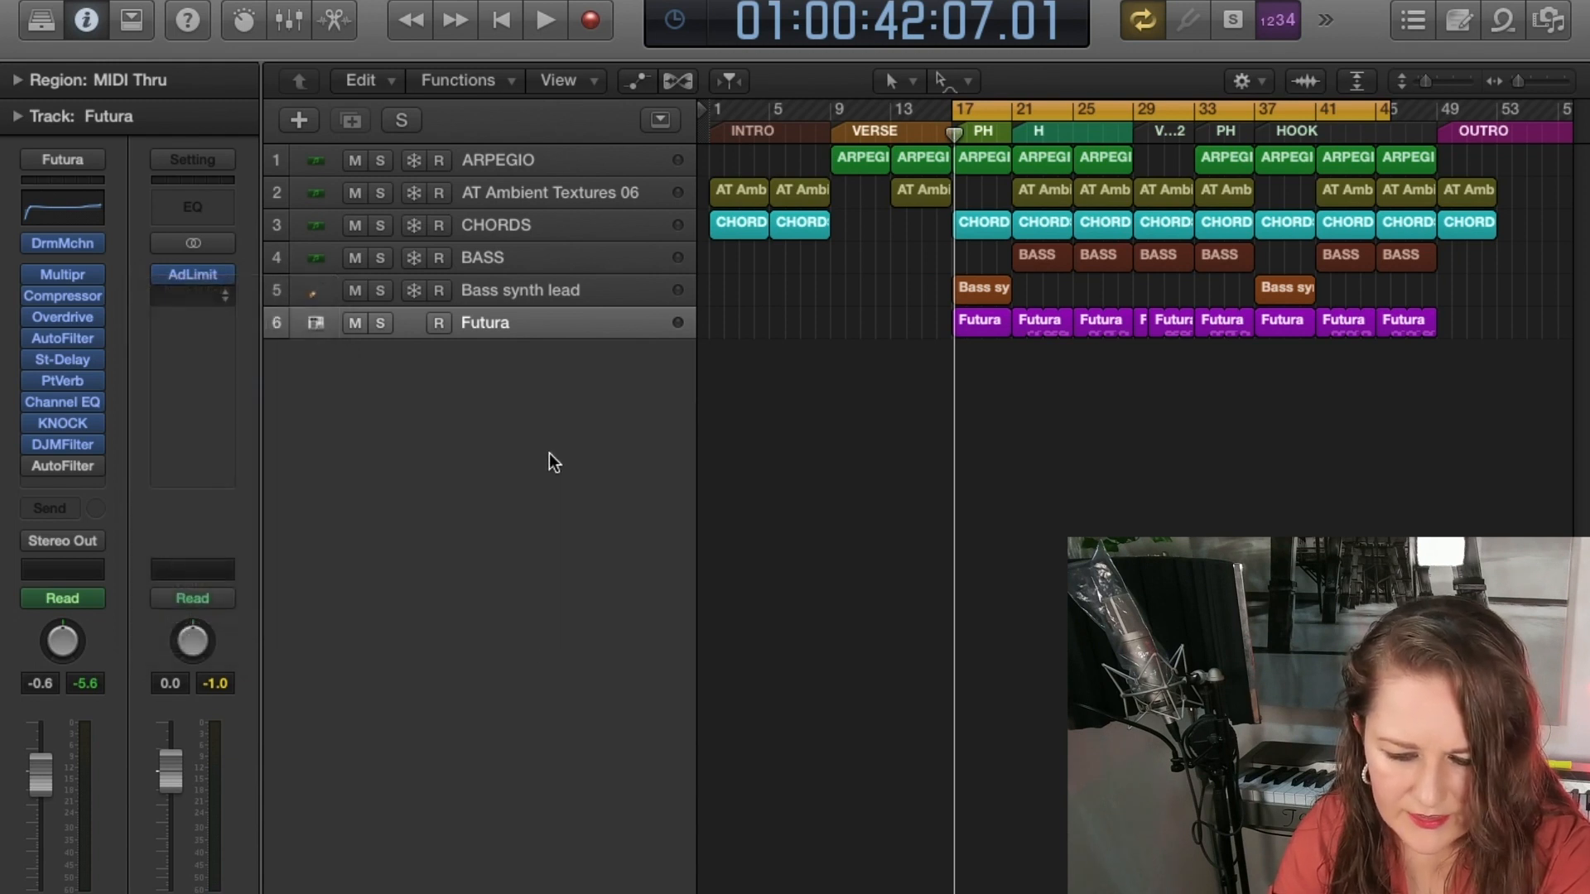
Try an Out Ceiling of -2.0 dB in the Stereo Out Adaptive Limiter, return it to -1.0 dB and close the plug-in.
{"action": "left_click", "coordinate": [202, 275]}
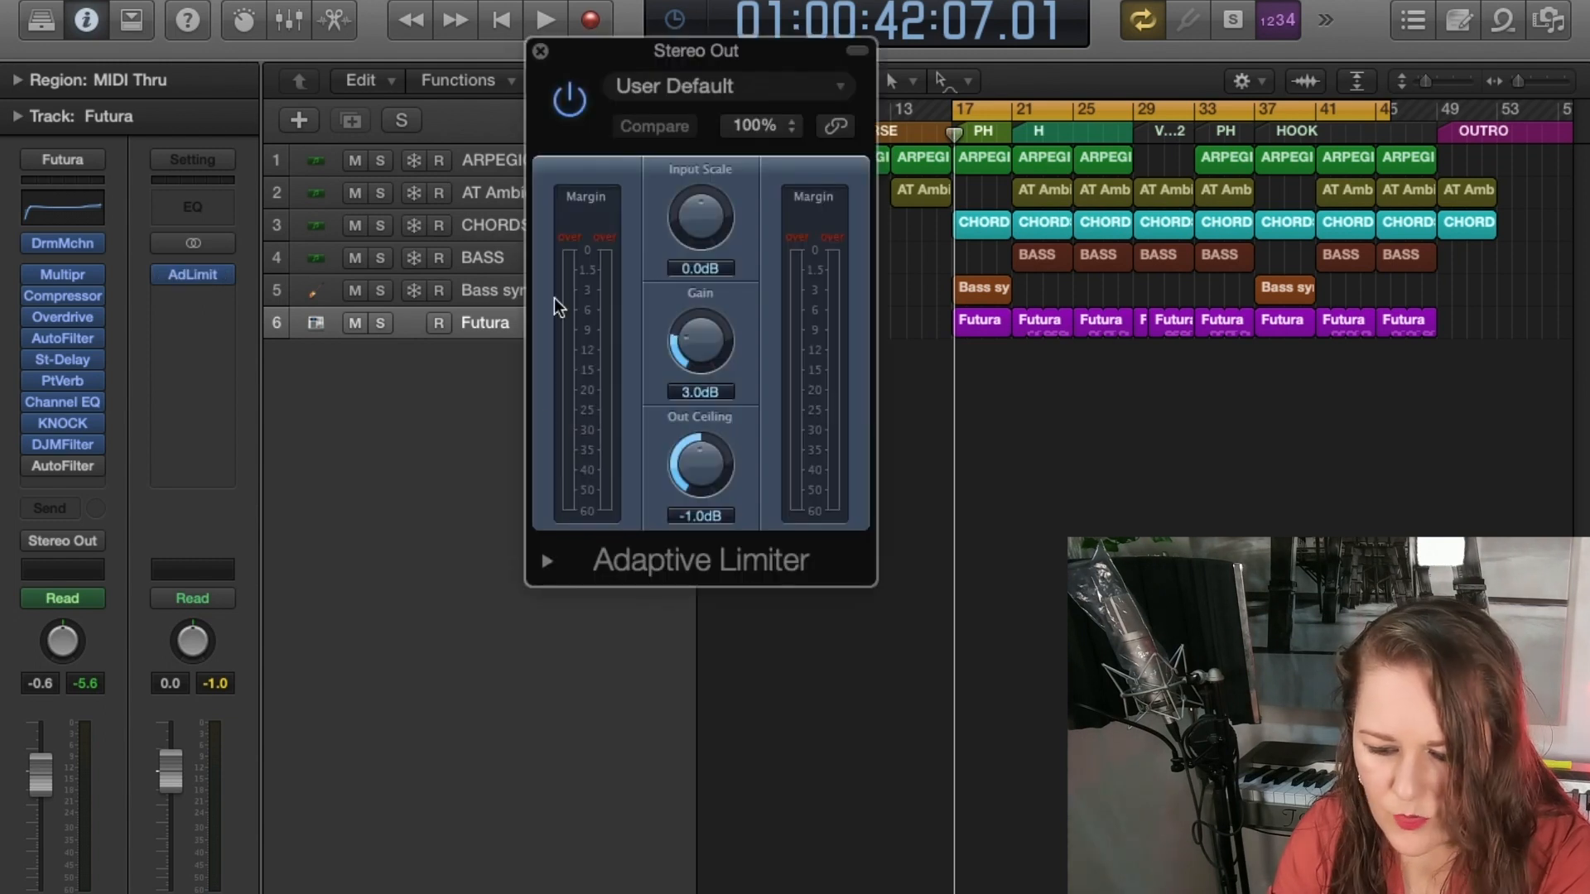
{"action": "left_click_drag", "start_coordinate": [701, 443], "coordinate": [673, 452]}
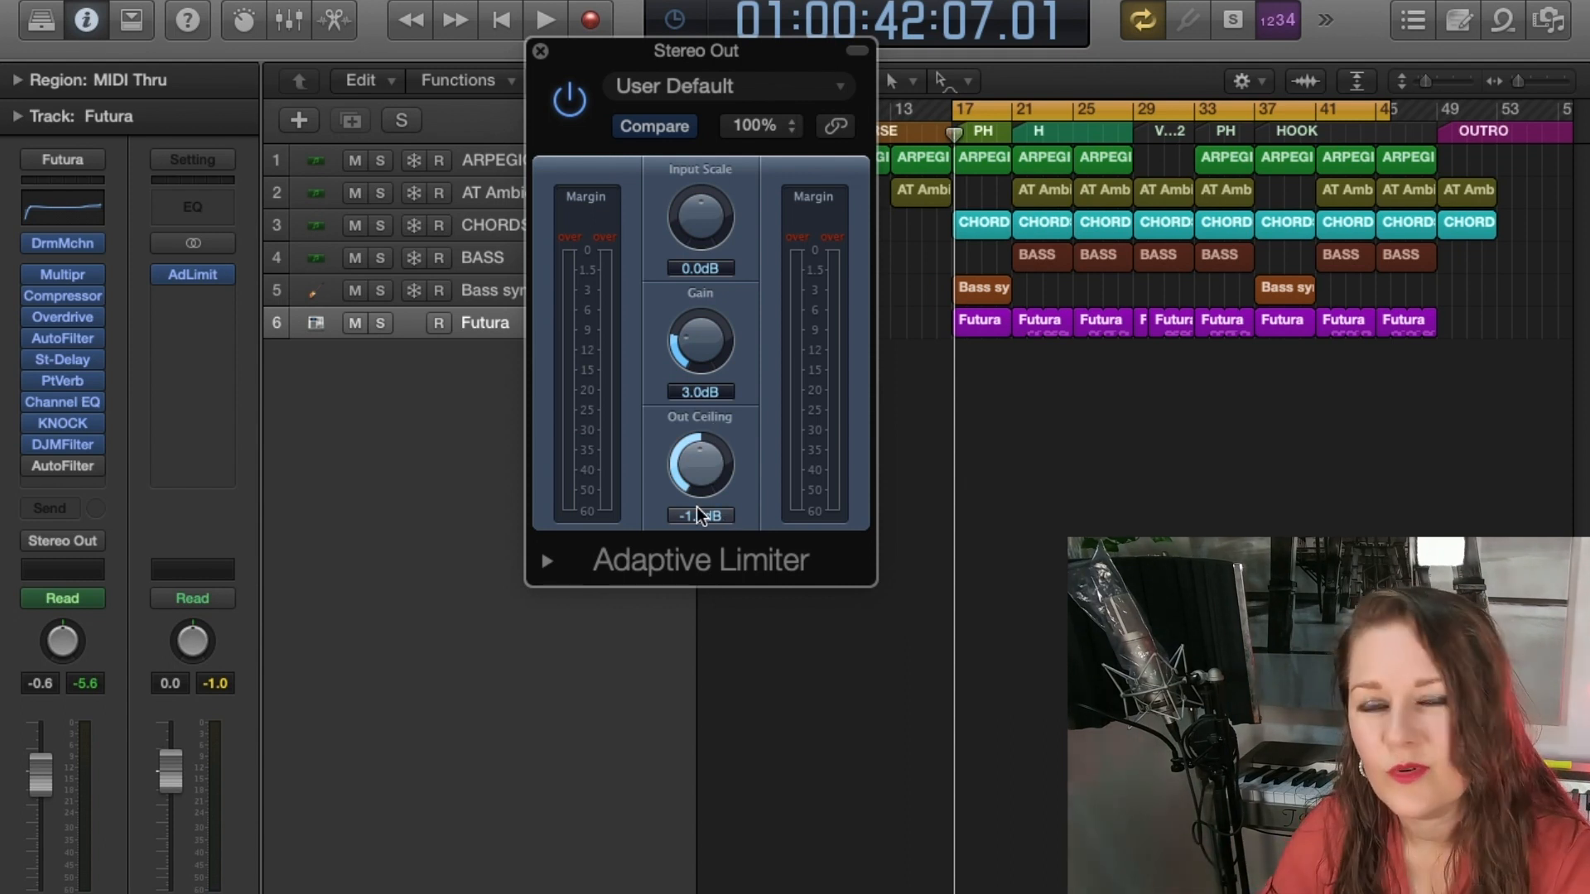
{"action": "left_click_drag", "start_coordinate": [699, 515], "coordinate": [638, 530]}
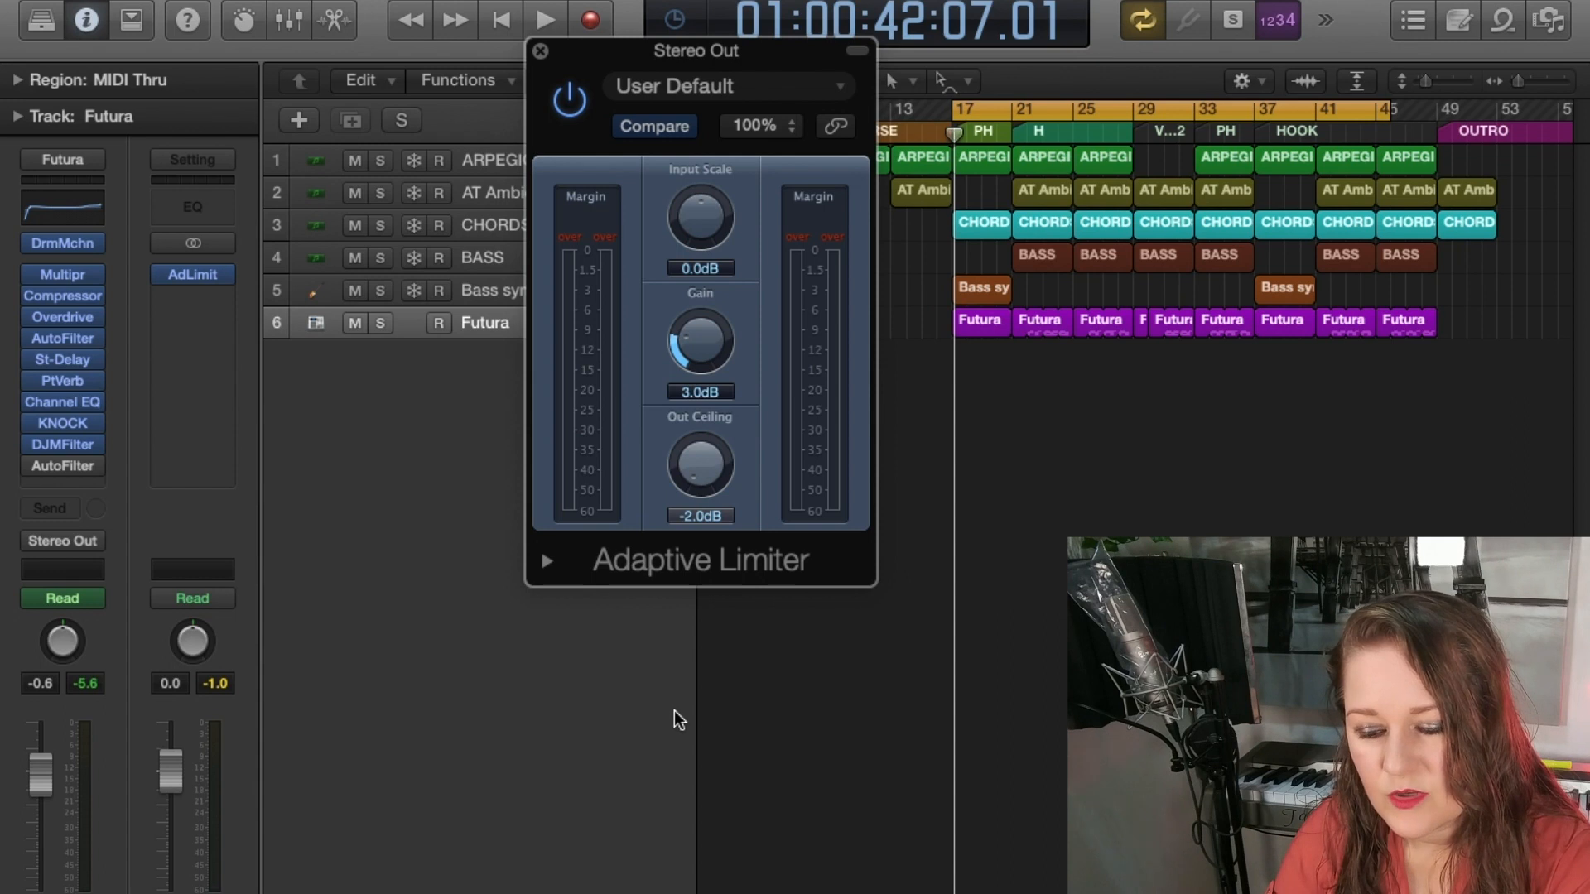
{"action": "left_click_drag", "start_coordinate": [700, 451], "coordinate": [660, 488]}
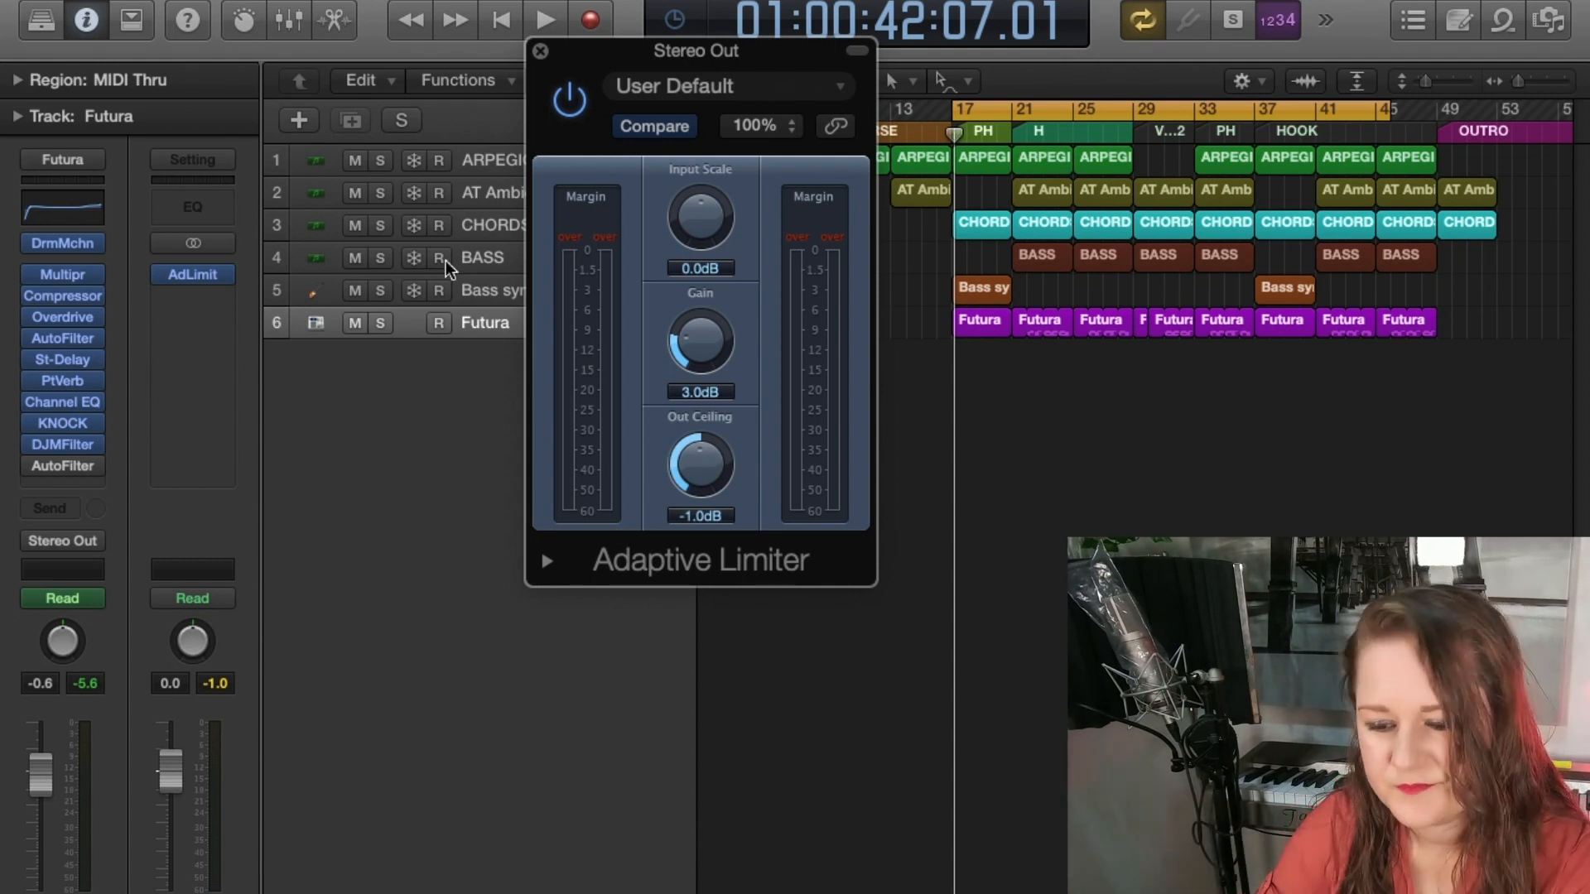
{"action": "left_click", "coordinate": [540, 51]}
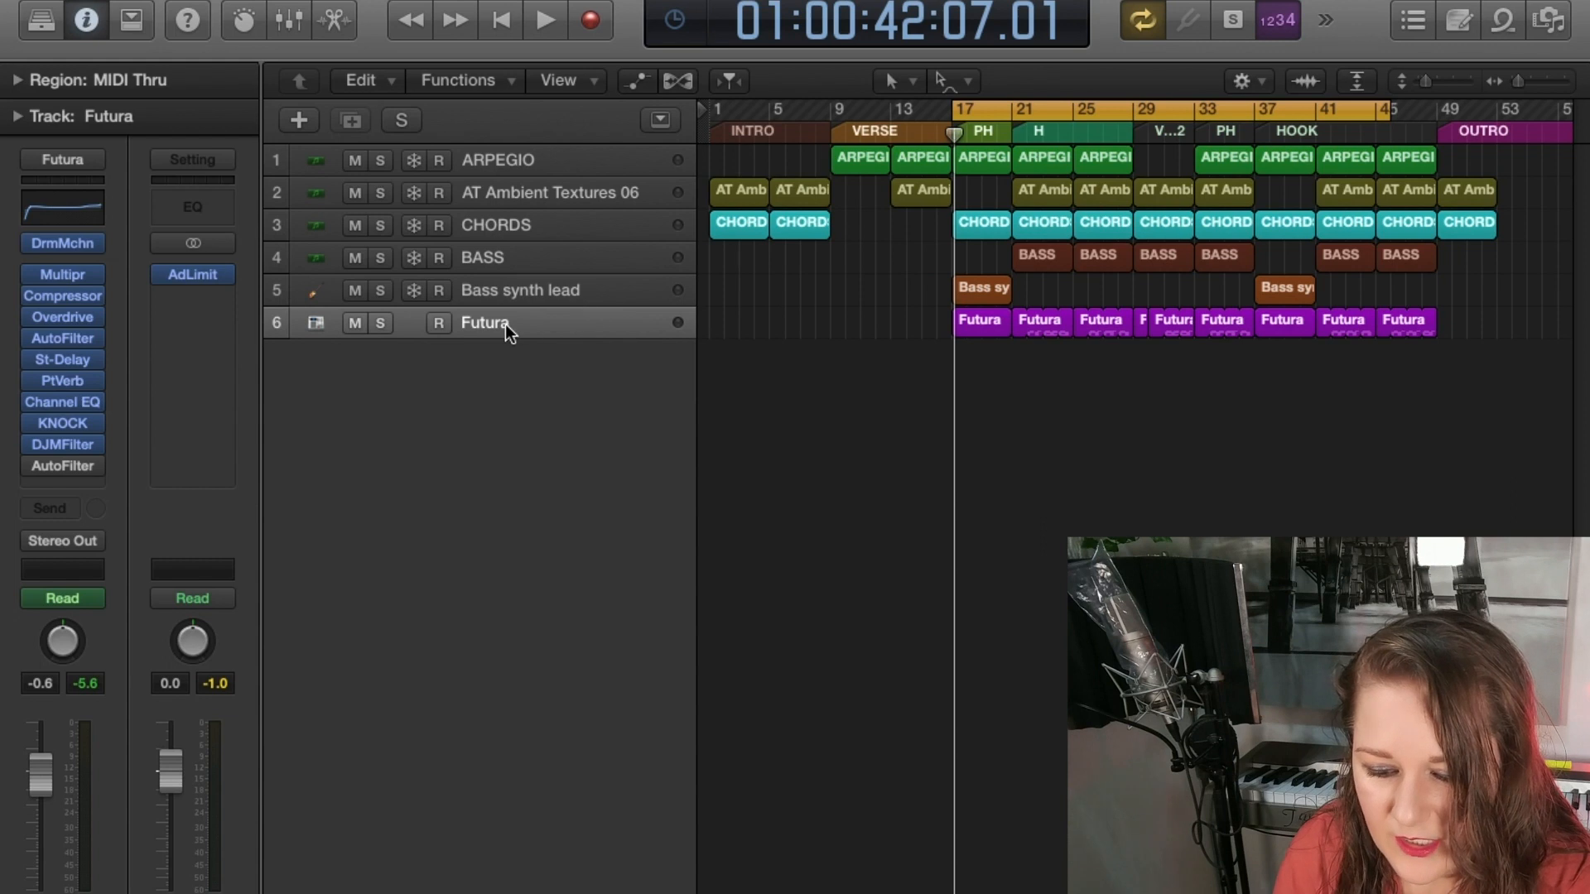
Inspect the Futura kit in Drum Machine Designer, looking through pads such as Noise, Ride and Tom Low for their individual controls.
{"action": "left_click", "coordinate": [63, 245]}
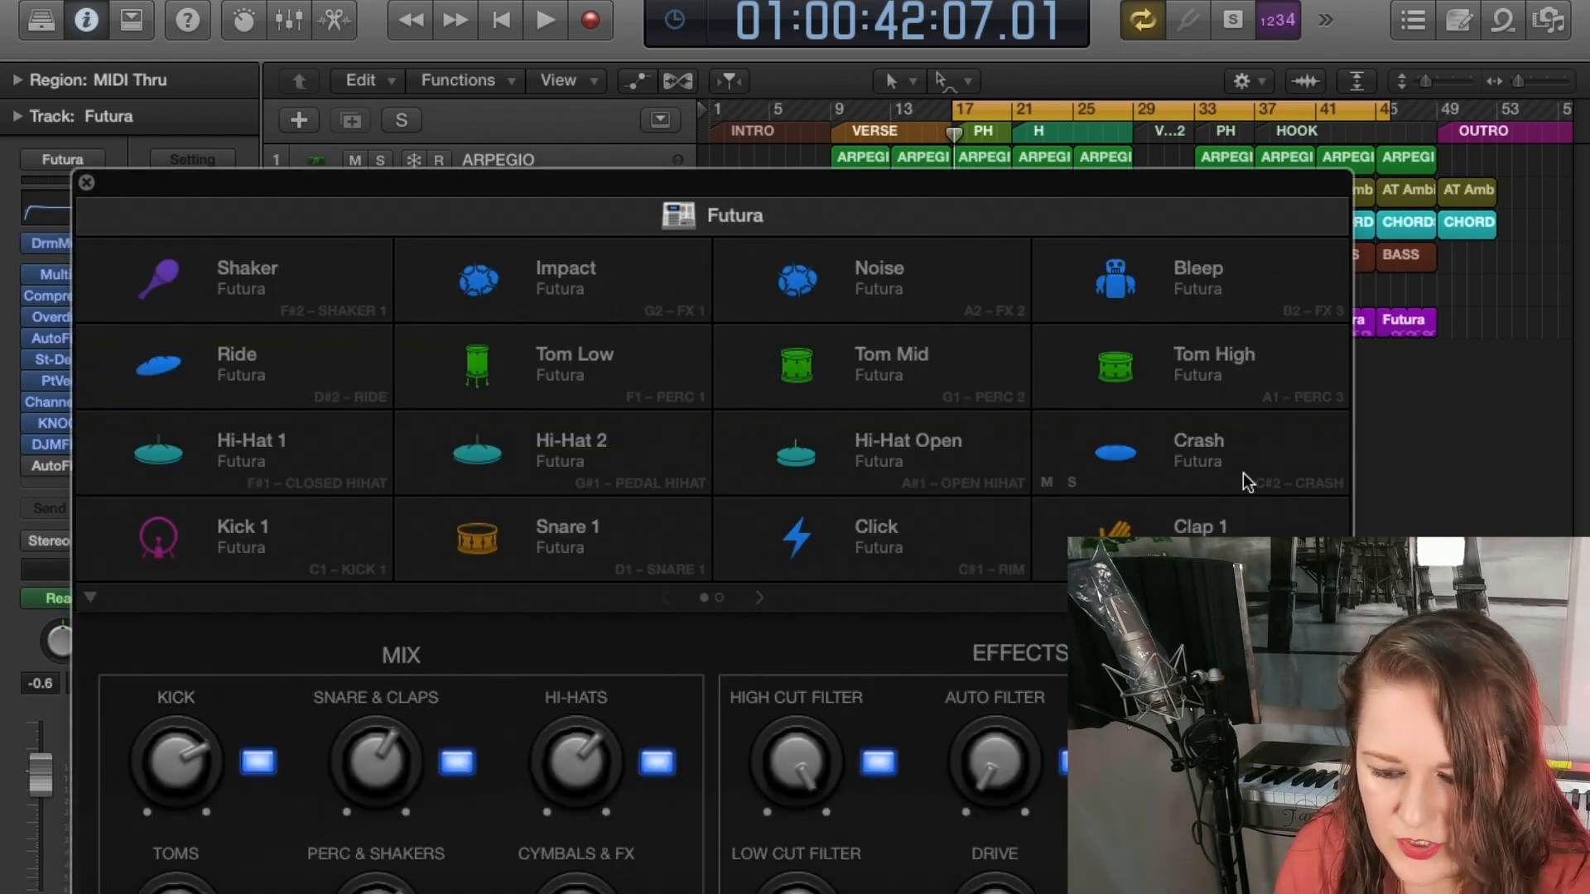
{"action": "left_click", "coordinate": [1161, 327]}
{"action": "left_click", "coordinate": [828, 290]}
{"action": "left_click", "coordinate": [614, 291]}
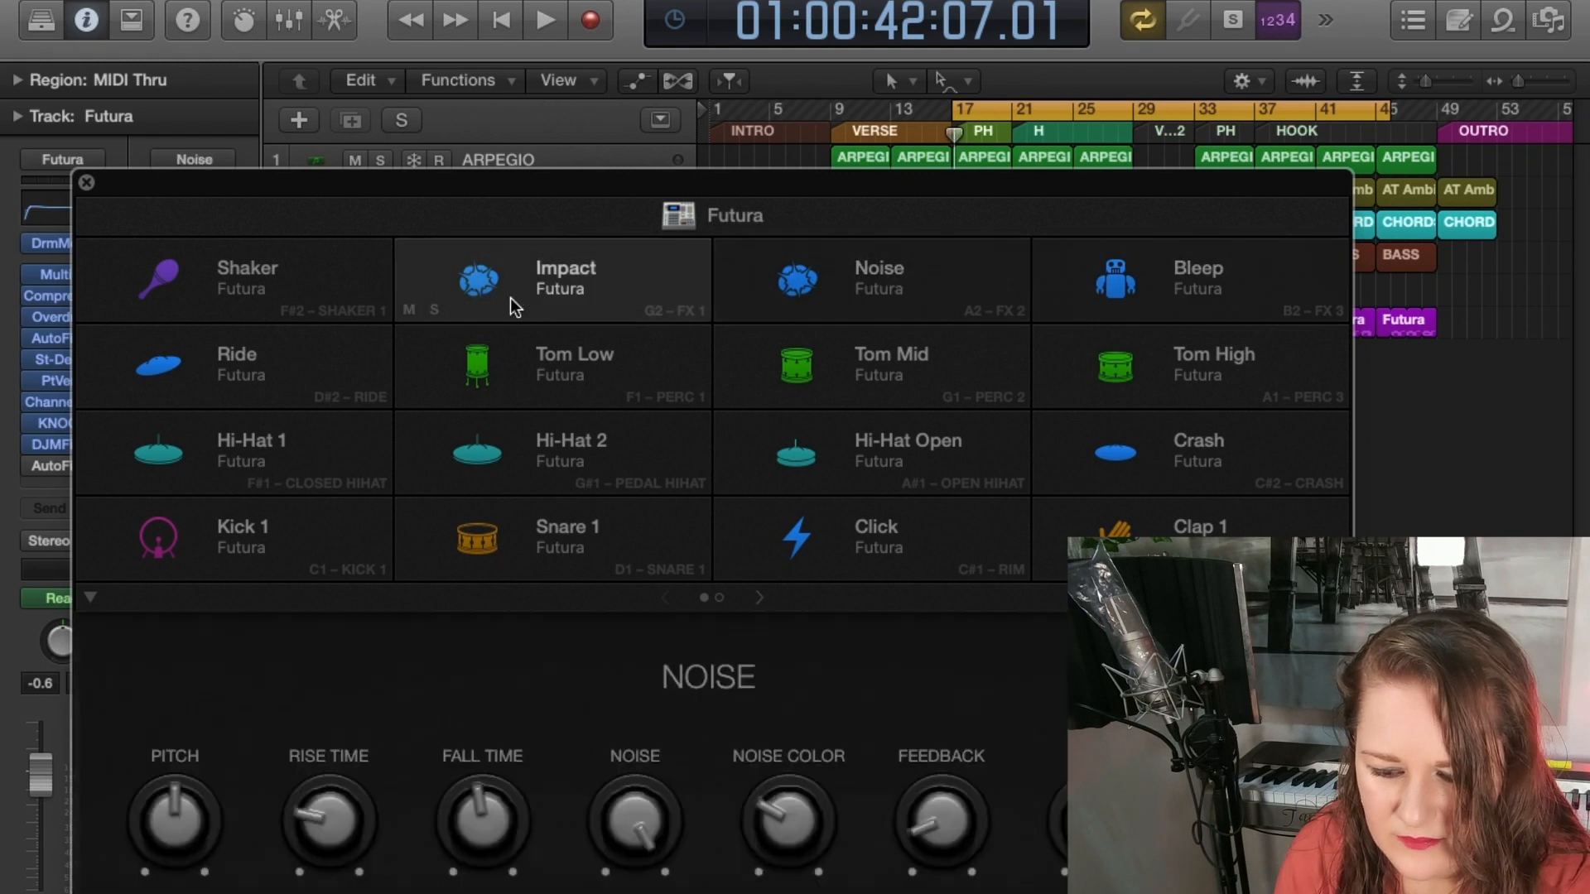
{"action": "left_click", "coordinate": [261, 295]}
{"action": "left_click", "coordinate": [306, 375]}
{"action": "left_click", "coordinate": [624, 368]}
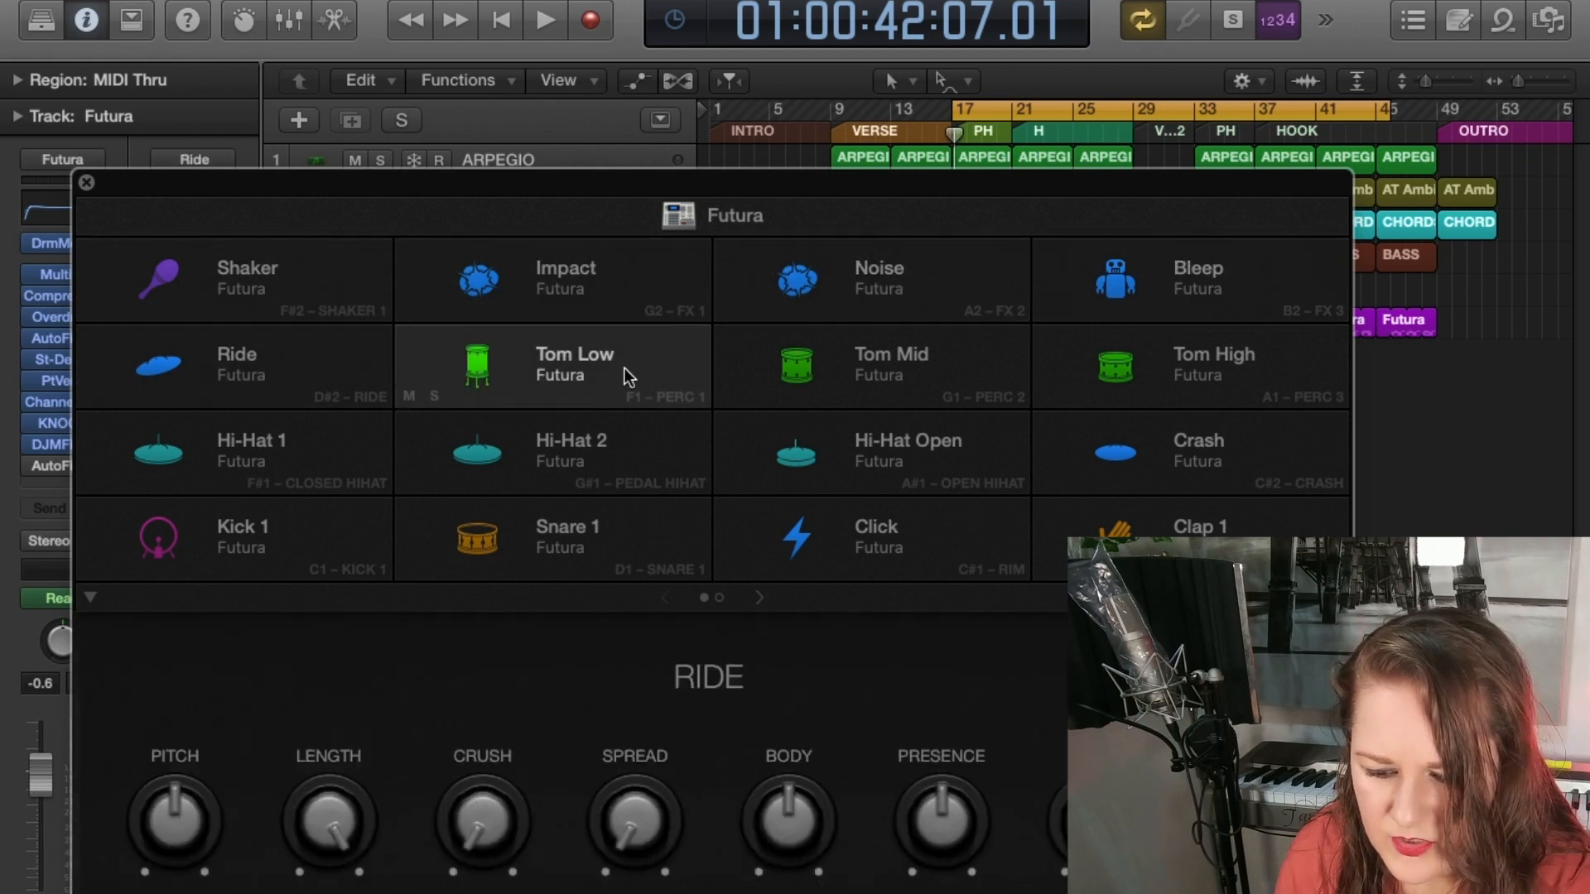
{"action": "left_click", "coordinate": [838, 352]}
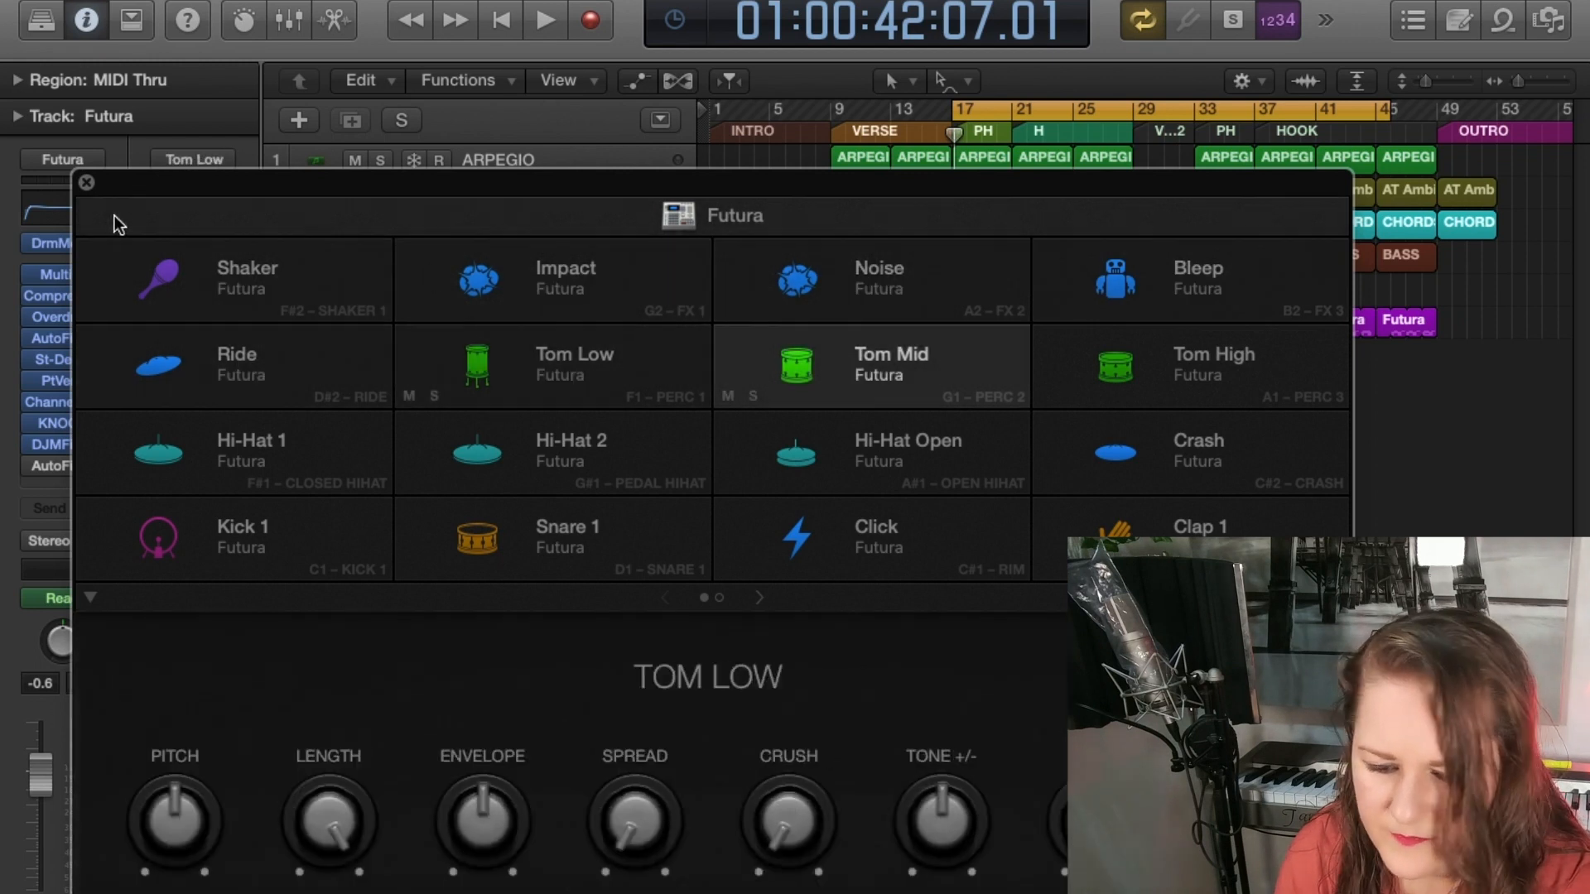
{"action": "left_click", "coordinate": [87, 182]}
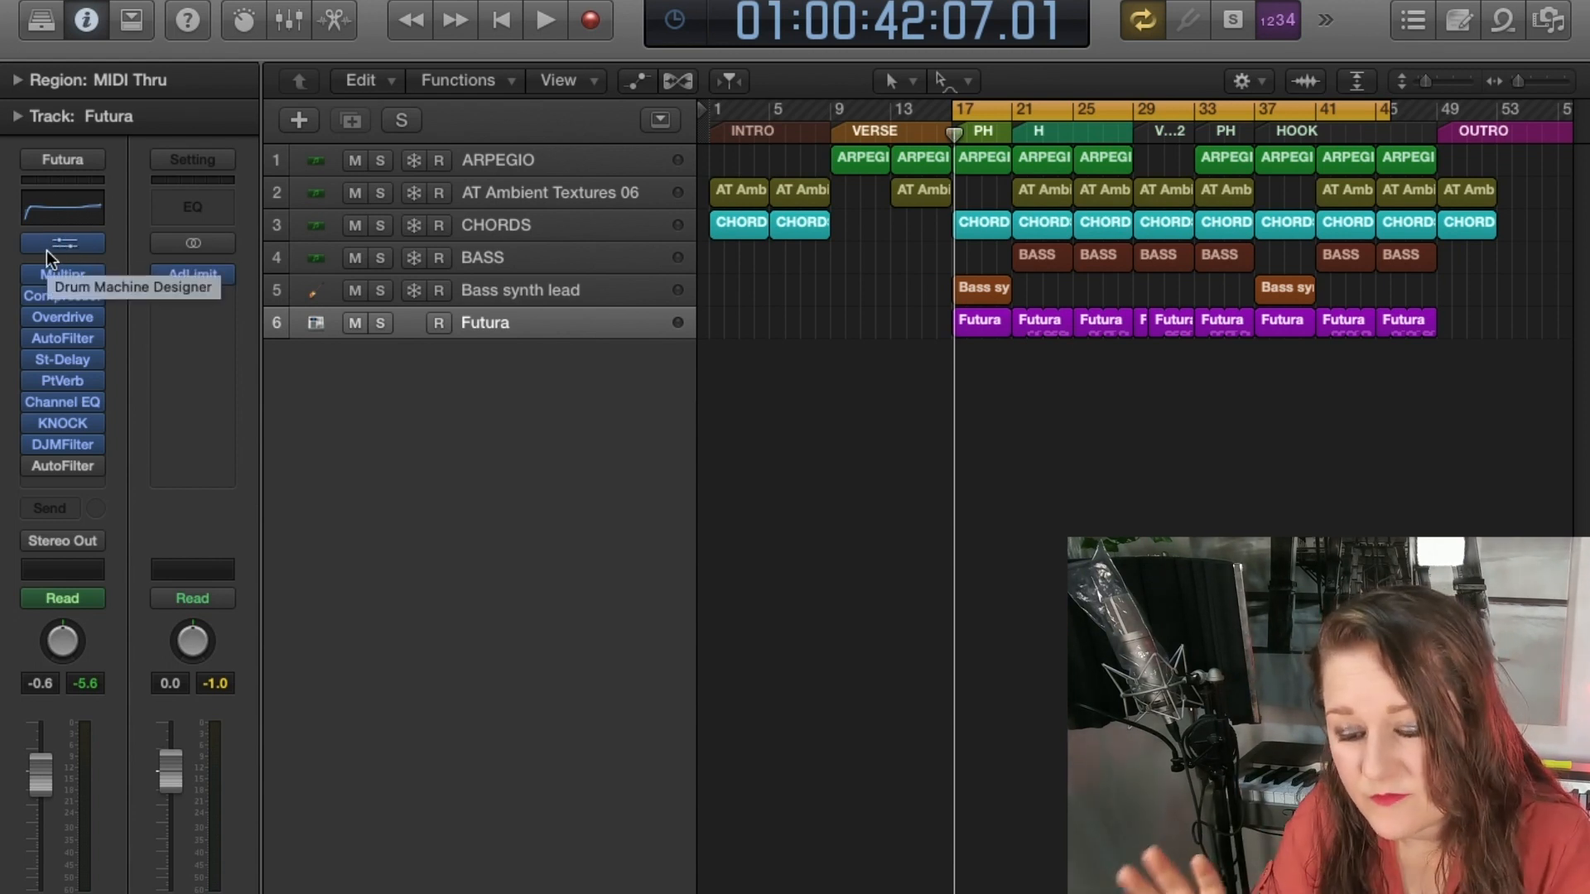
Open the Futura region at bar 21 in the Piano Roll, select all its Kick 2 notes, and close the editor.
{"action": "left_click", "coordinate": [1017, 326]}
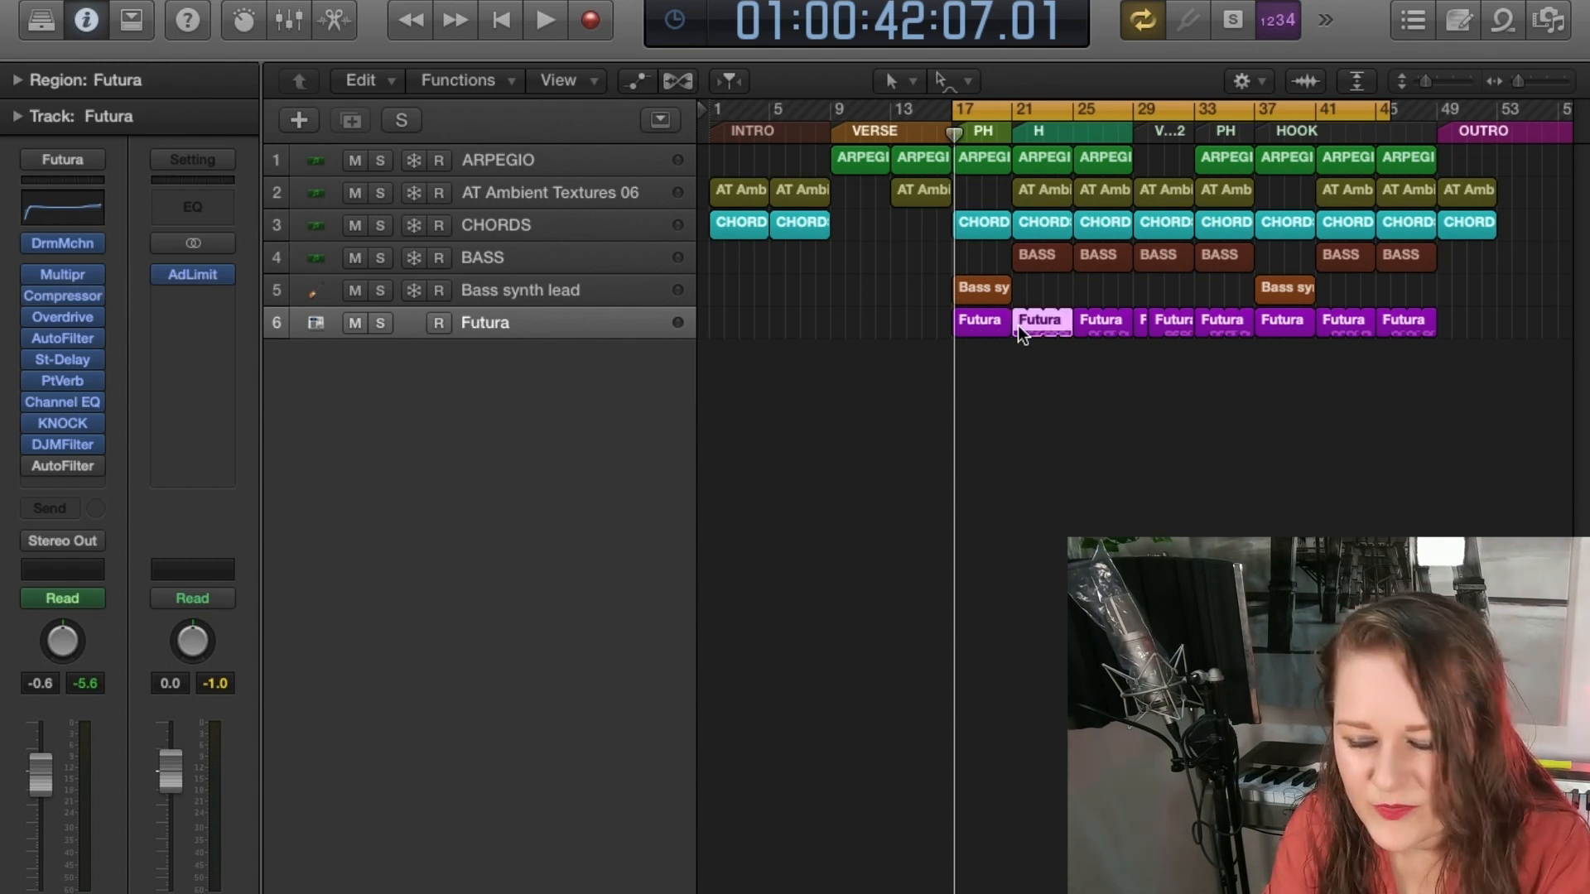
{"action": "double_click", "coordinate": [1017, 326]}
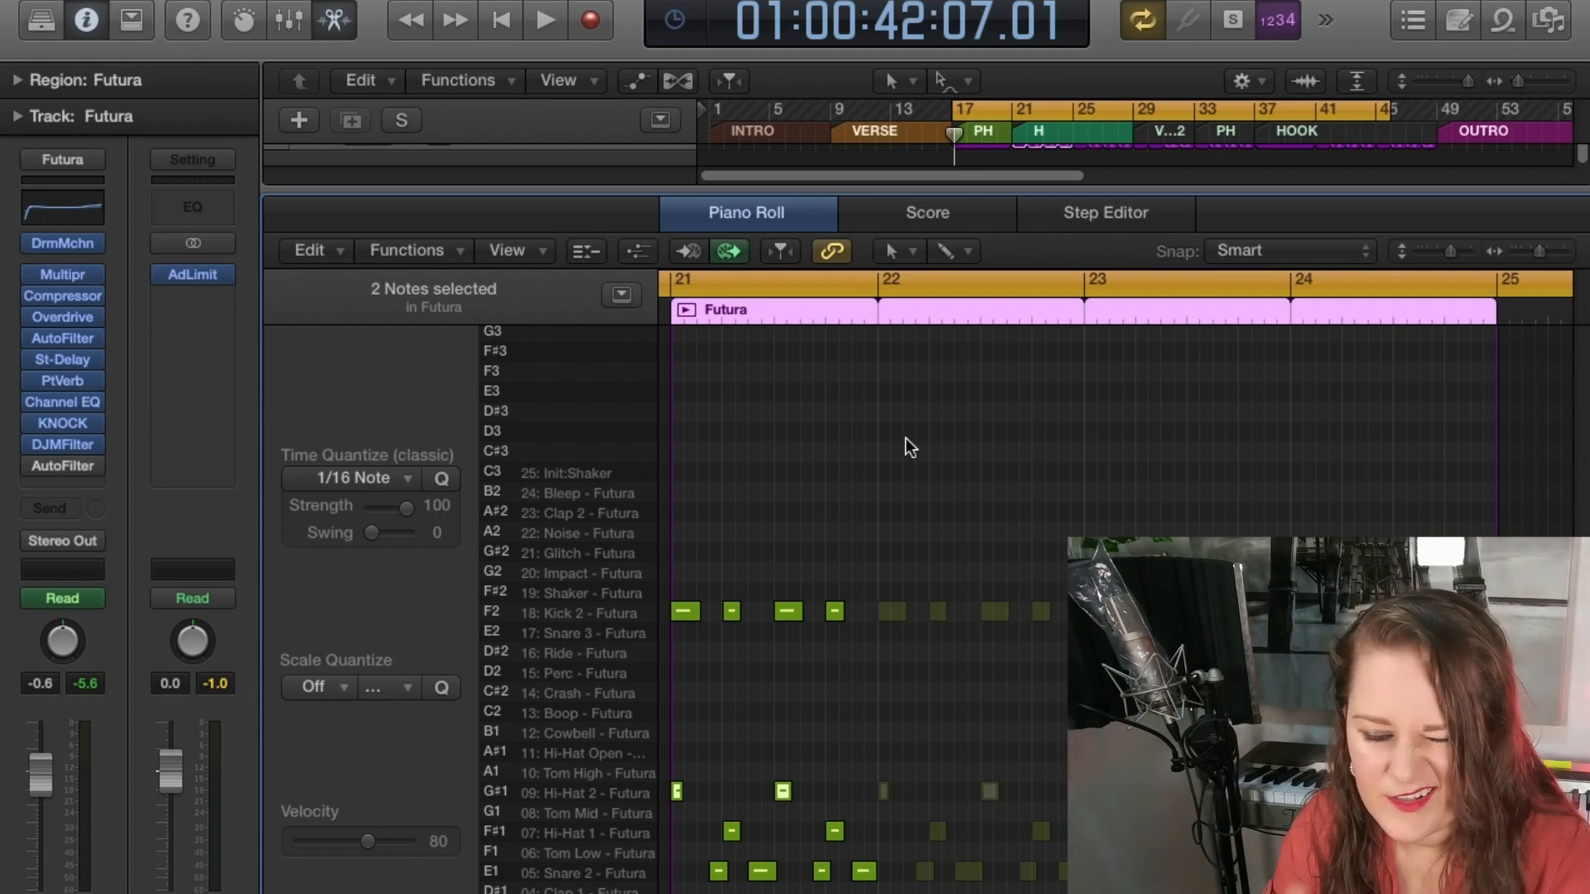
{"action": "left_click", "coordinate": [629, 617]}
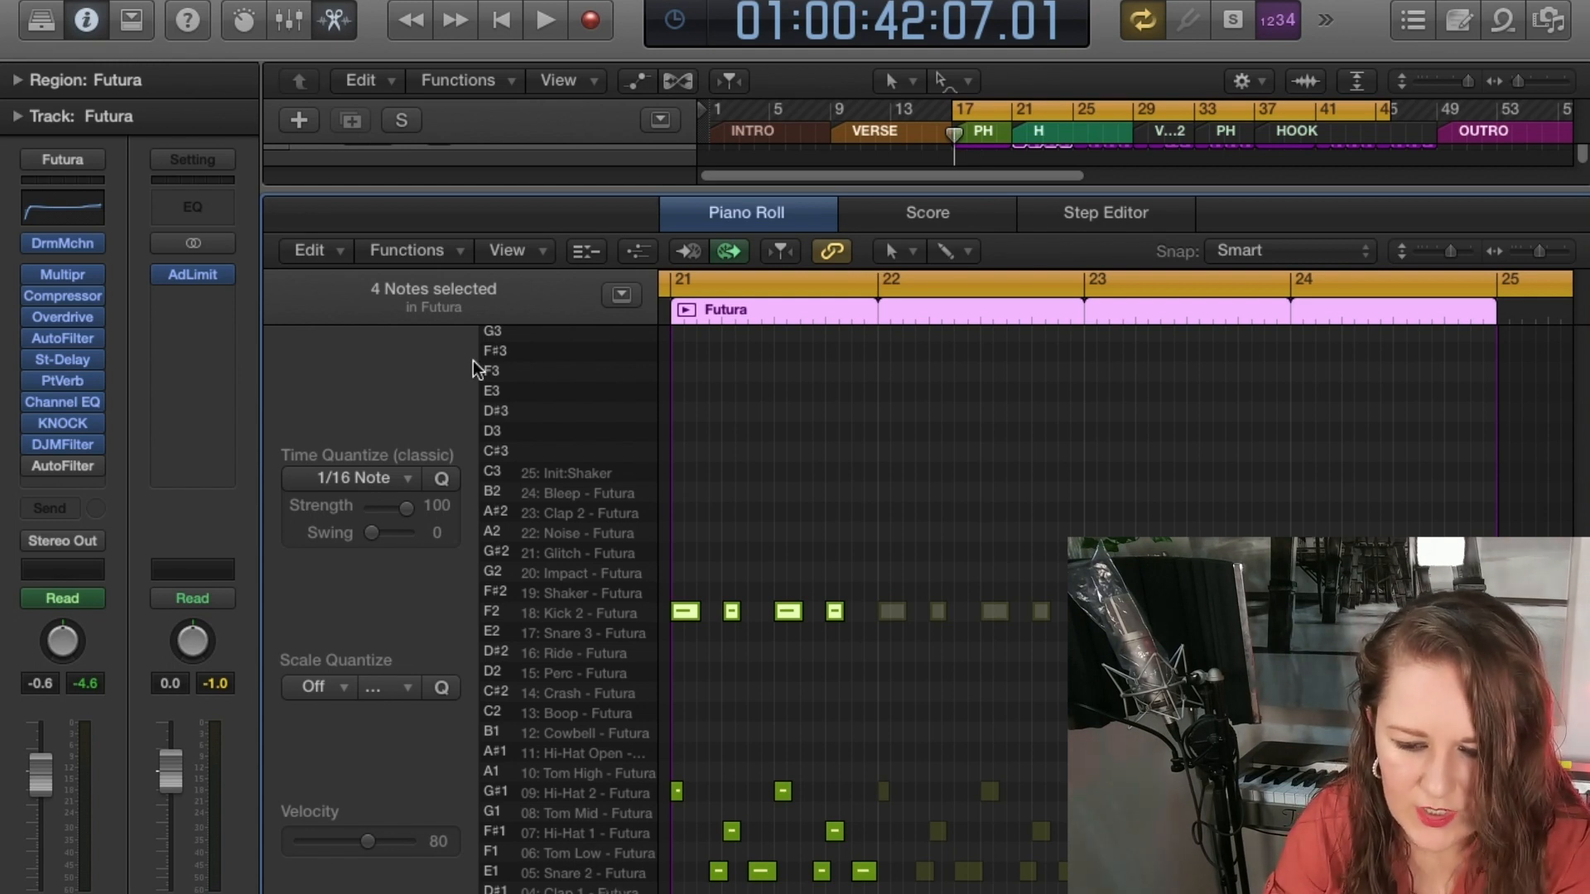
{"action": "left_click", "coordinate": [335, 27]}
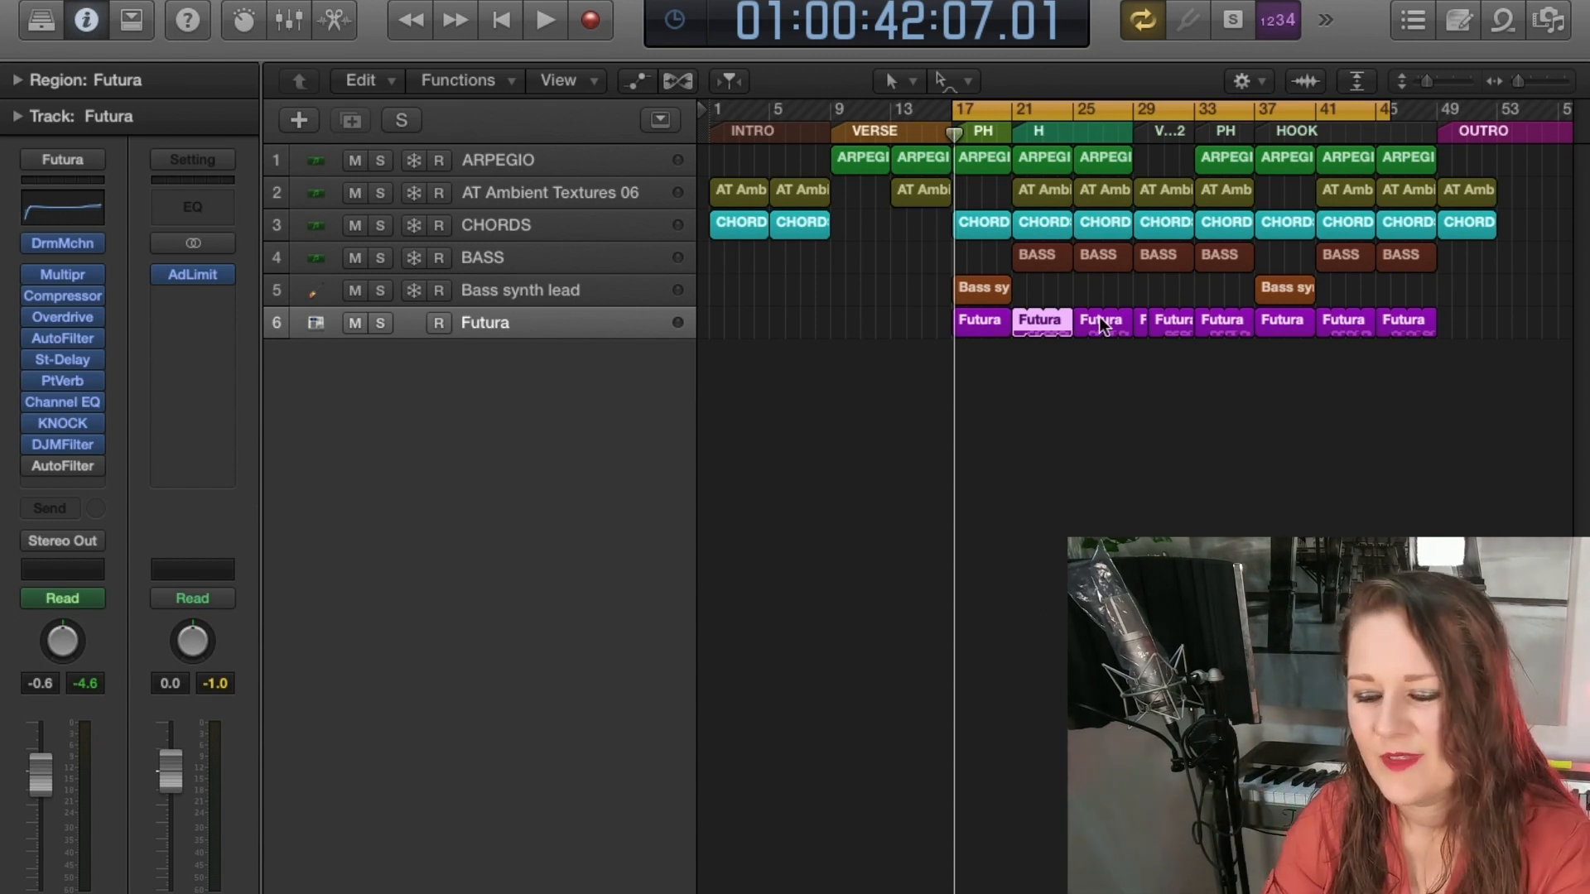
Reopen the bar 21 Futura region, deselect its notes, examine the Kick 2 pattern, and close the Piano Roll.
{"action": "left_click", "coordinate": [1076, 424]}
{"action": "left_click", "coordinate": [1035, 325]}
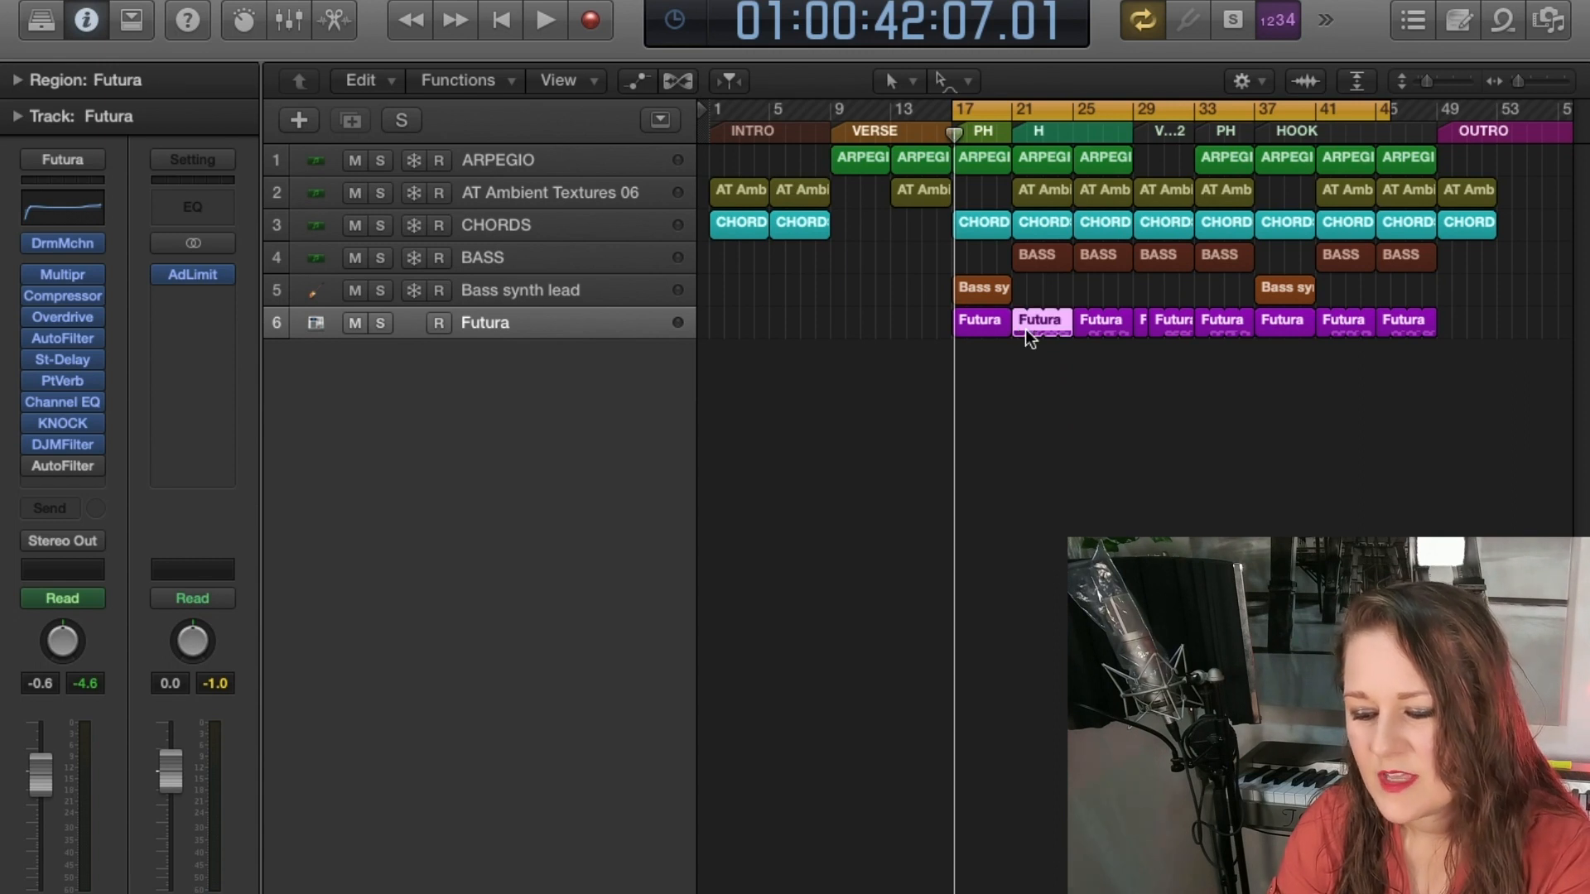
{"action": "double_click", "coordinate": [1025, 330]}
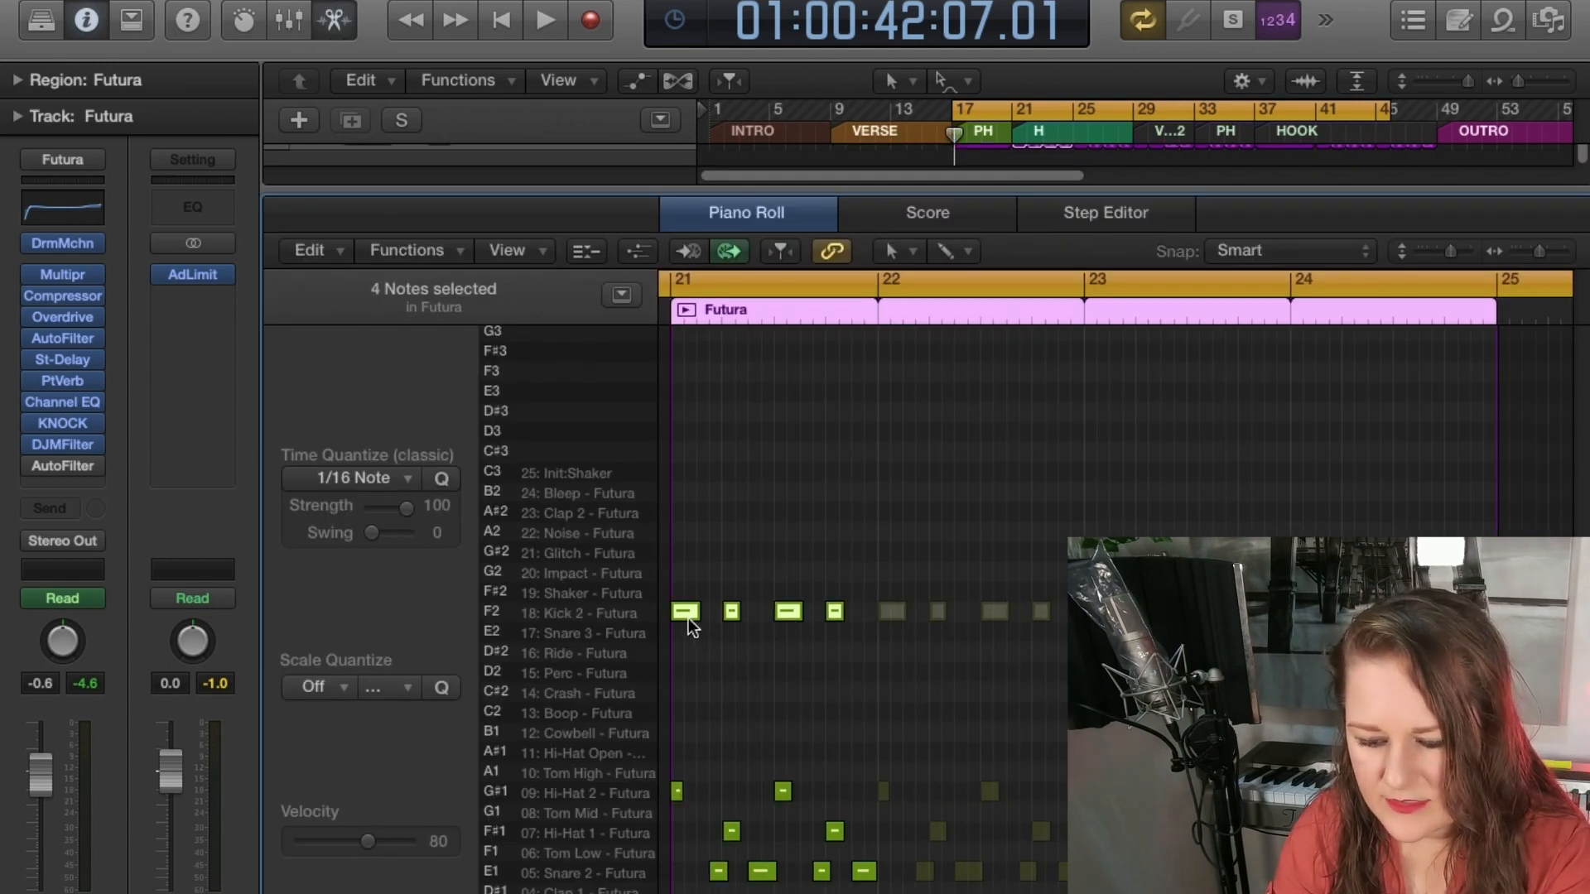
{"action": "left_click", "coordinate": [713, 711]}
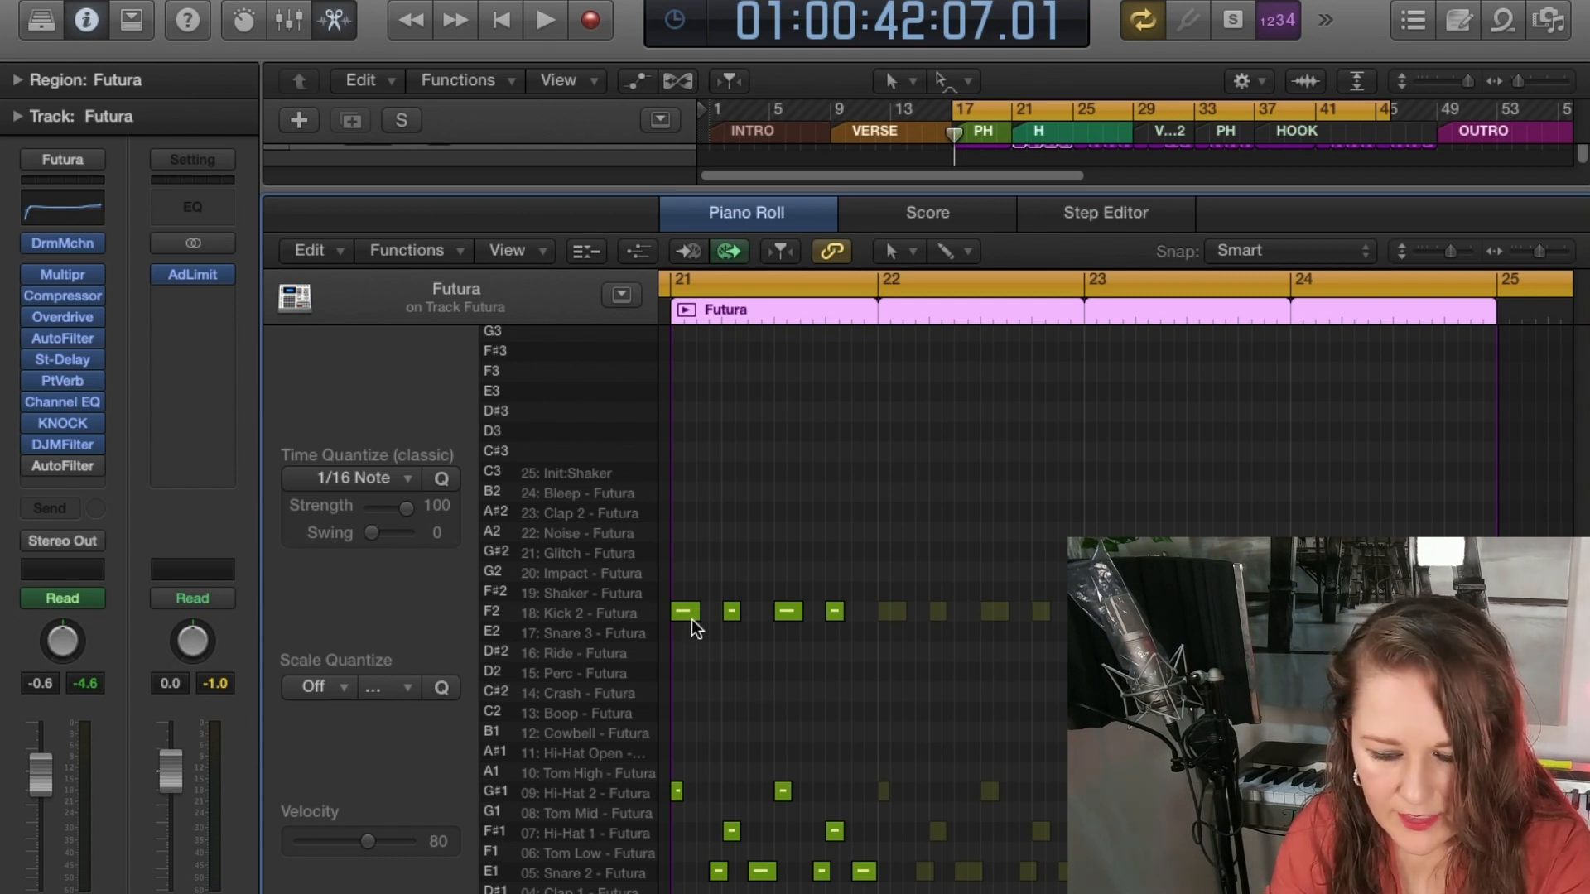
{"action": "mouse_move", "coordinate": [776, 614]}
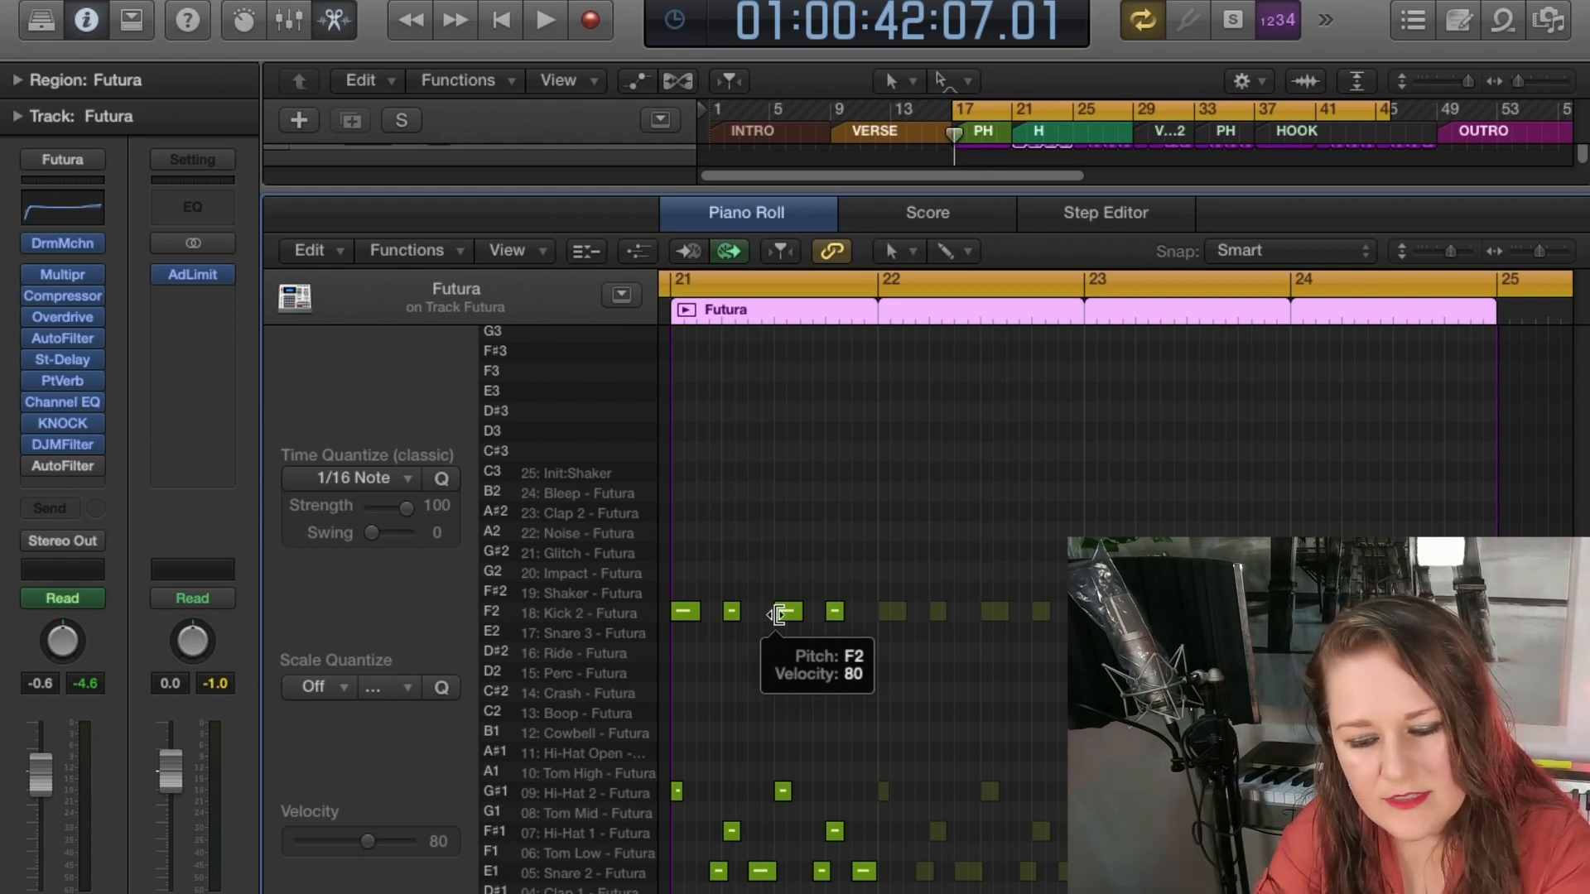
{"action": "left_click", "coordinate": [339, 24]}
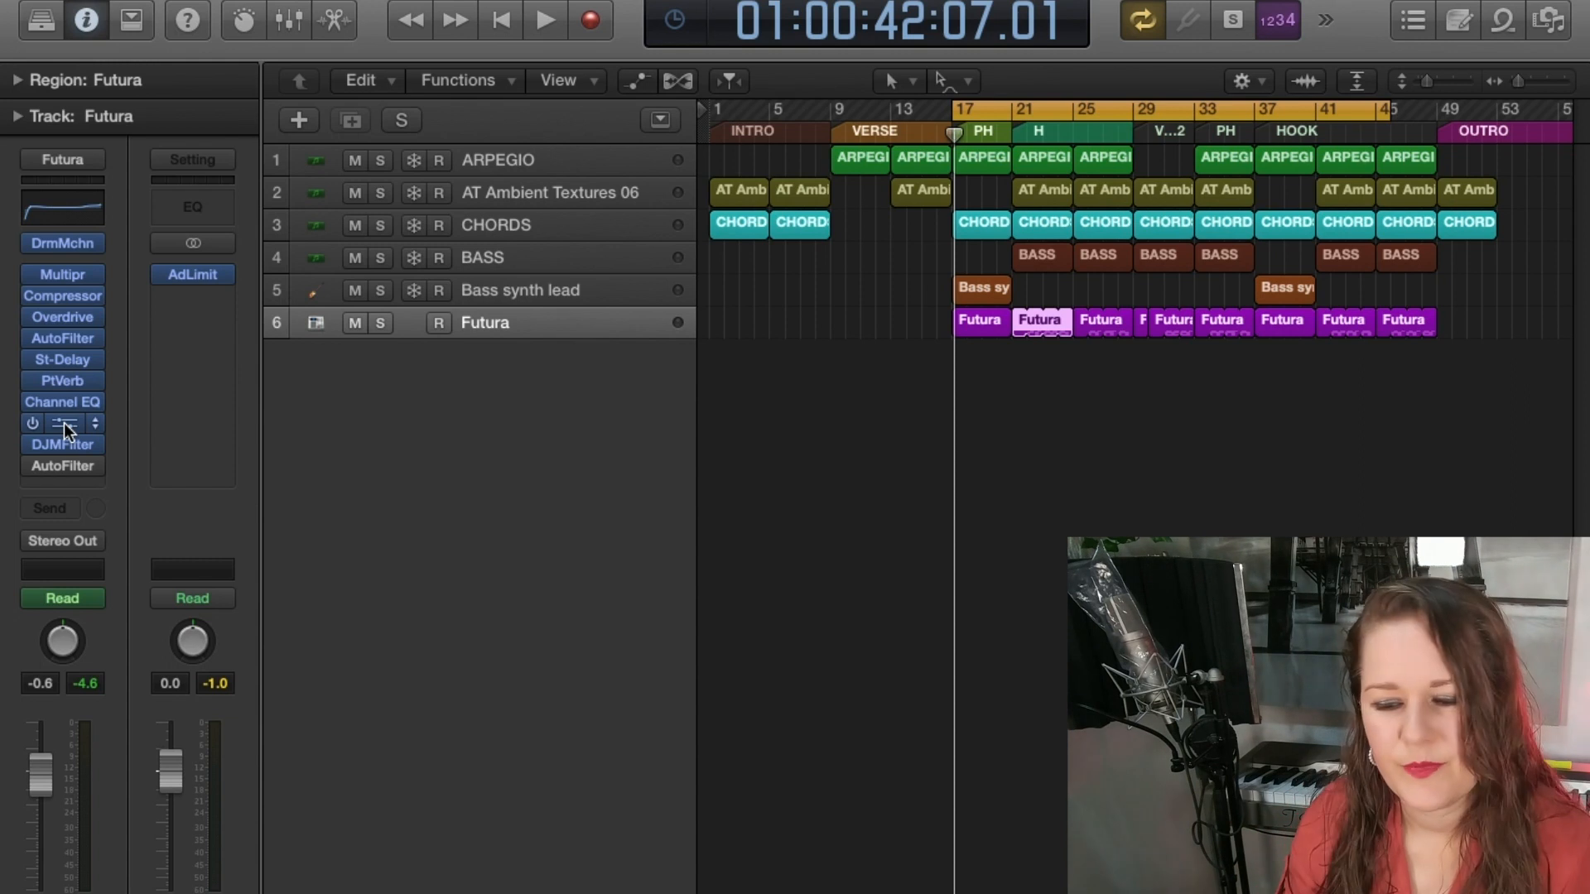
Add four empty software instrument tracks below the Futura track, and move the last one directly beneath the first.
{"action": "mouse_move", "coordinate": [100, 471]}
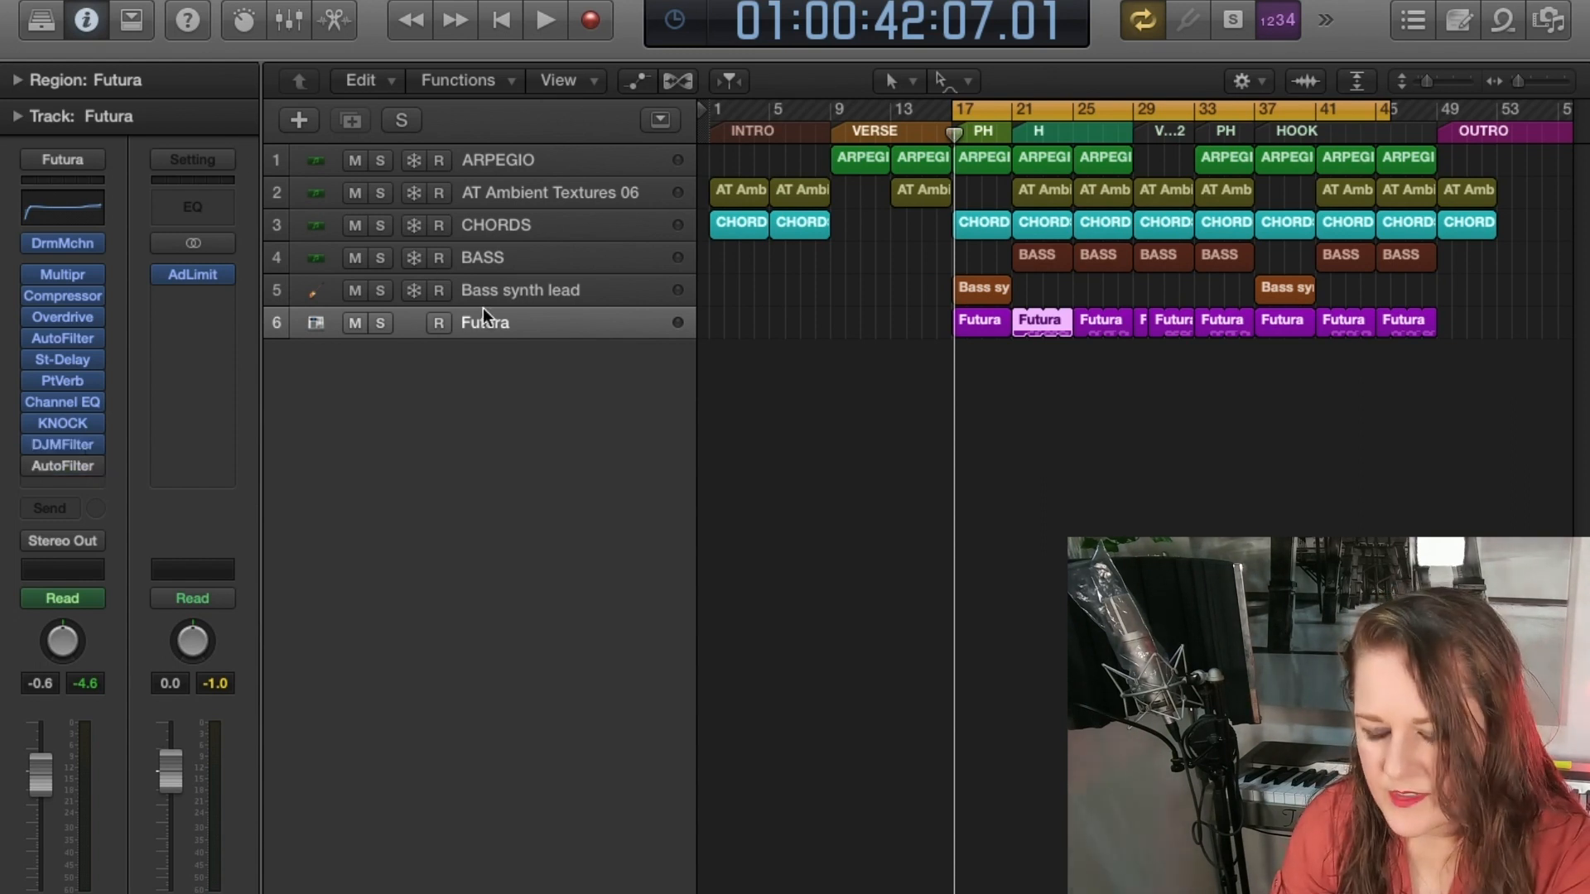
{"action": "left_click", "coordinate": [497, 161]}
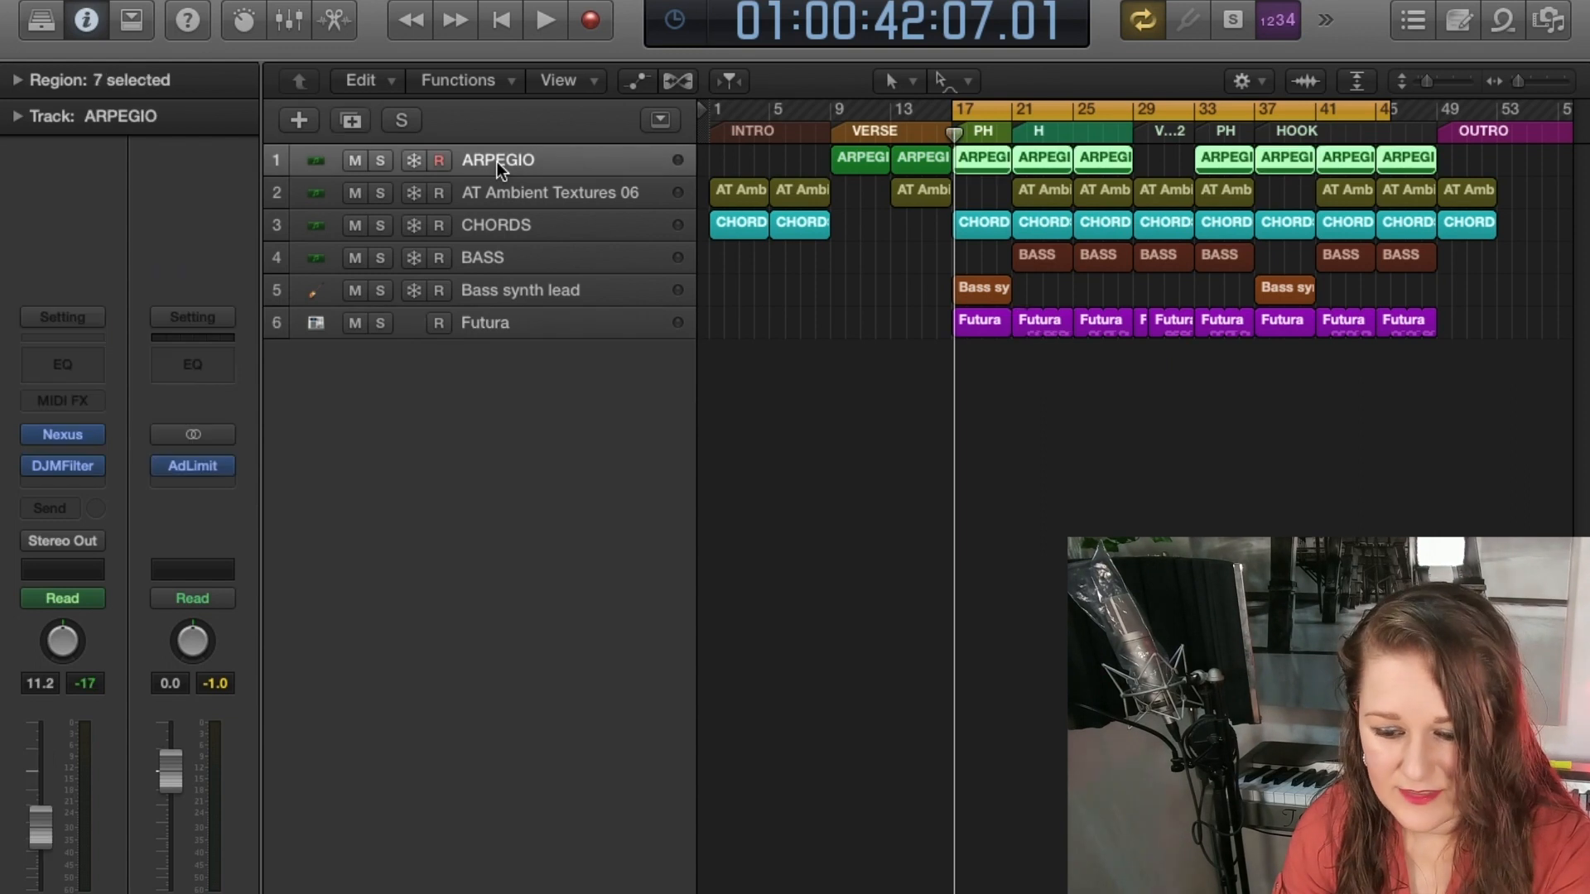
{"action": "left_click", "coordinate": [497, 323]}
{"action": "left_click", "coordinate": [302, 120]}
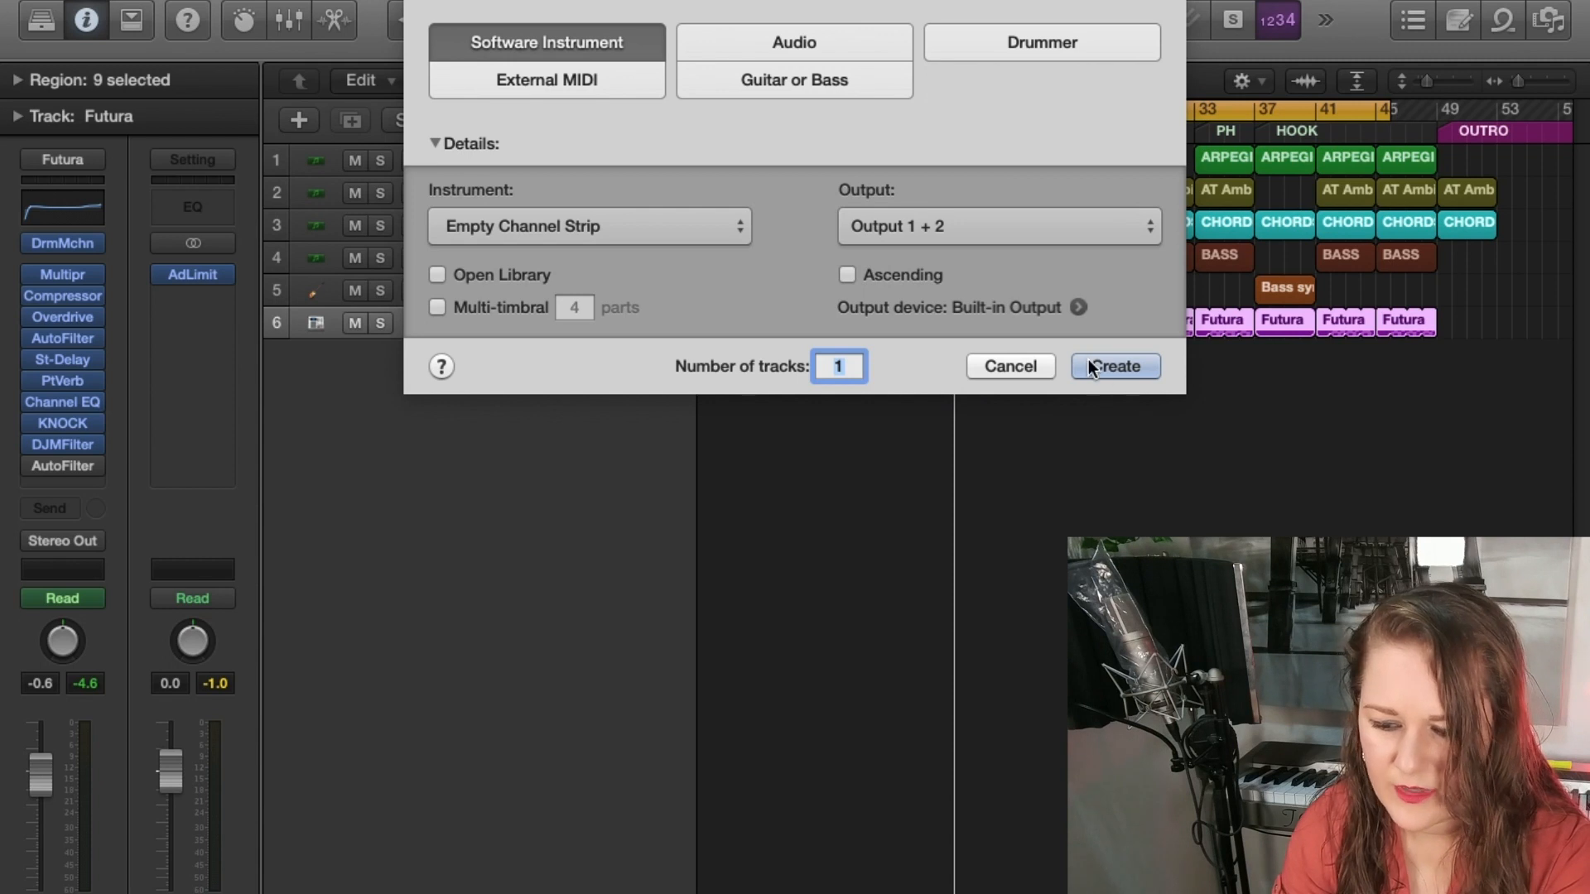
{"action": "left_click", "coordinate": [1088, 361]}
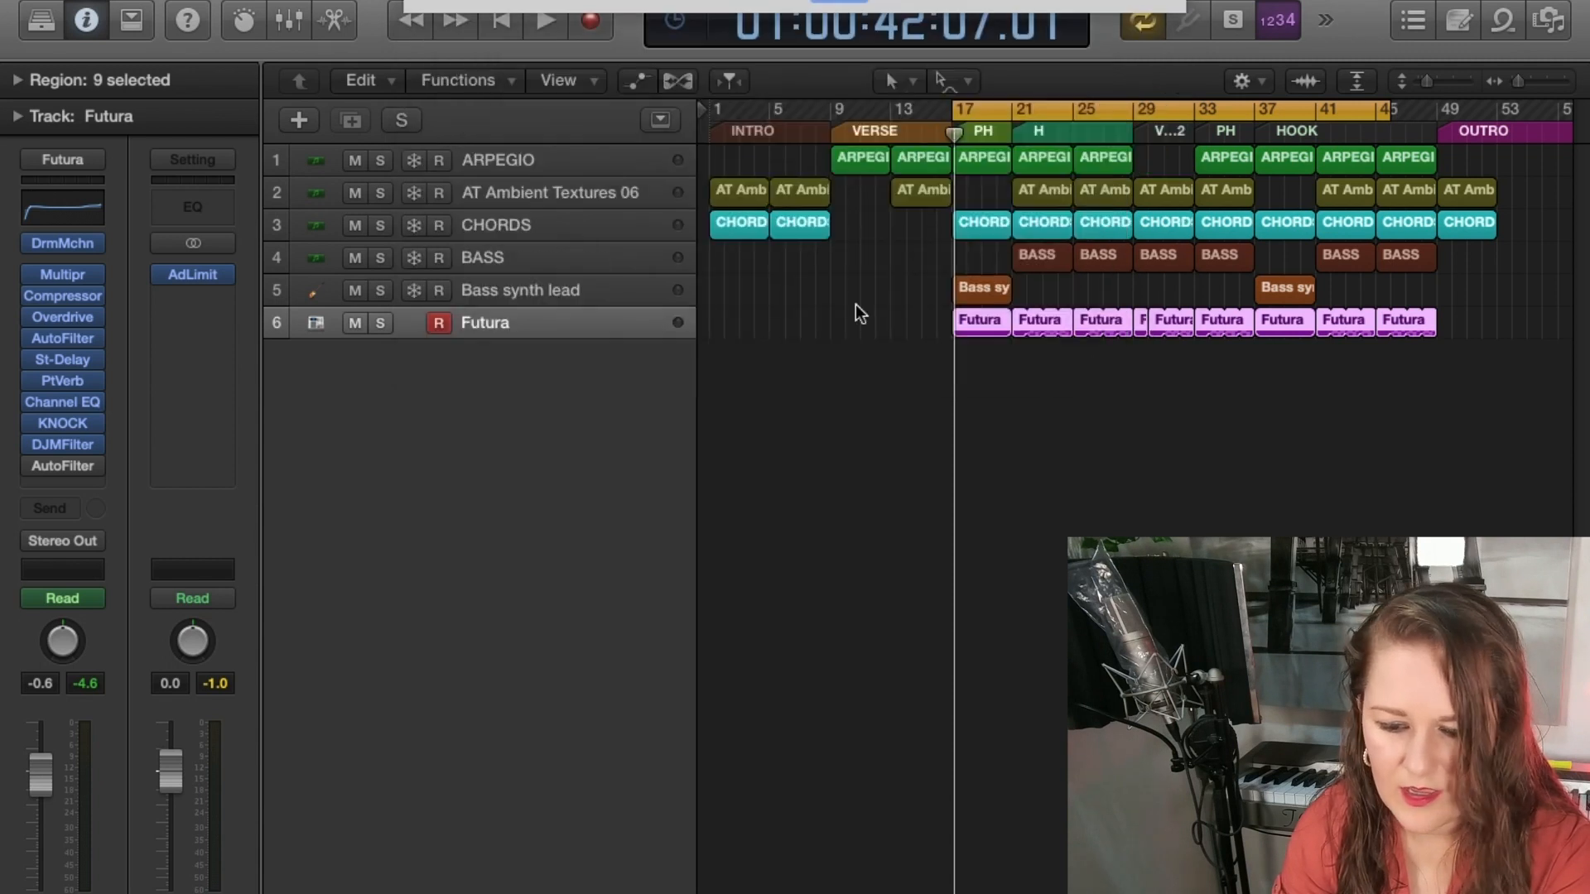
{"action": "left_click", "coordinate": [349, 120]}
{"action": "left_click", "coordinate": [349, 120]}
{"action": "left_click", "coordinate": [349, 122]}
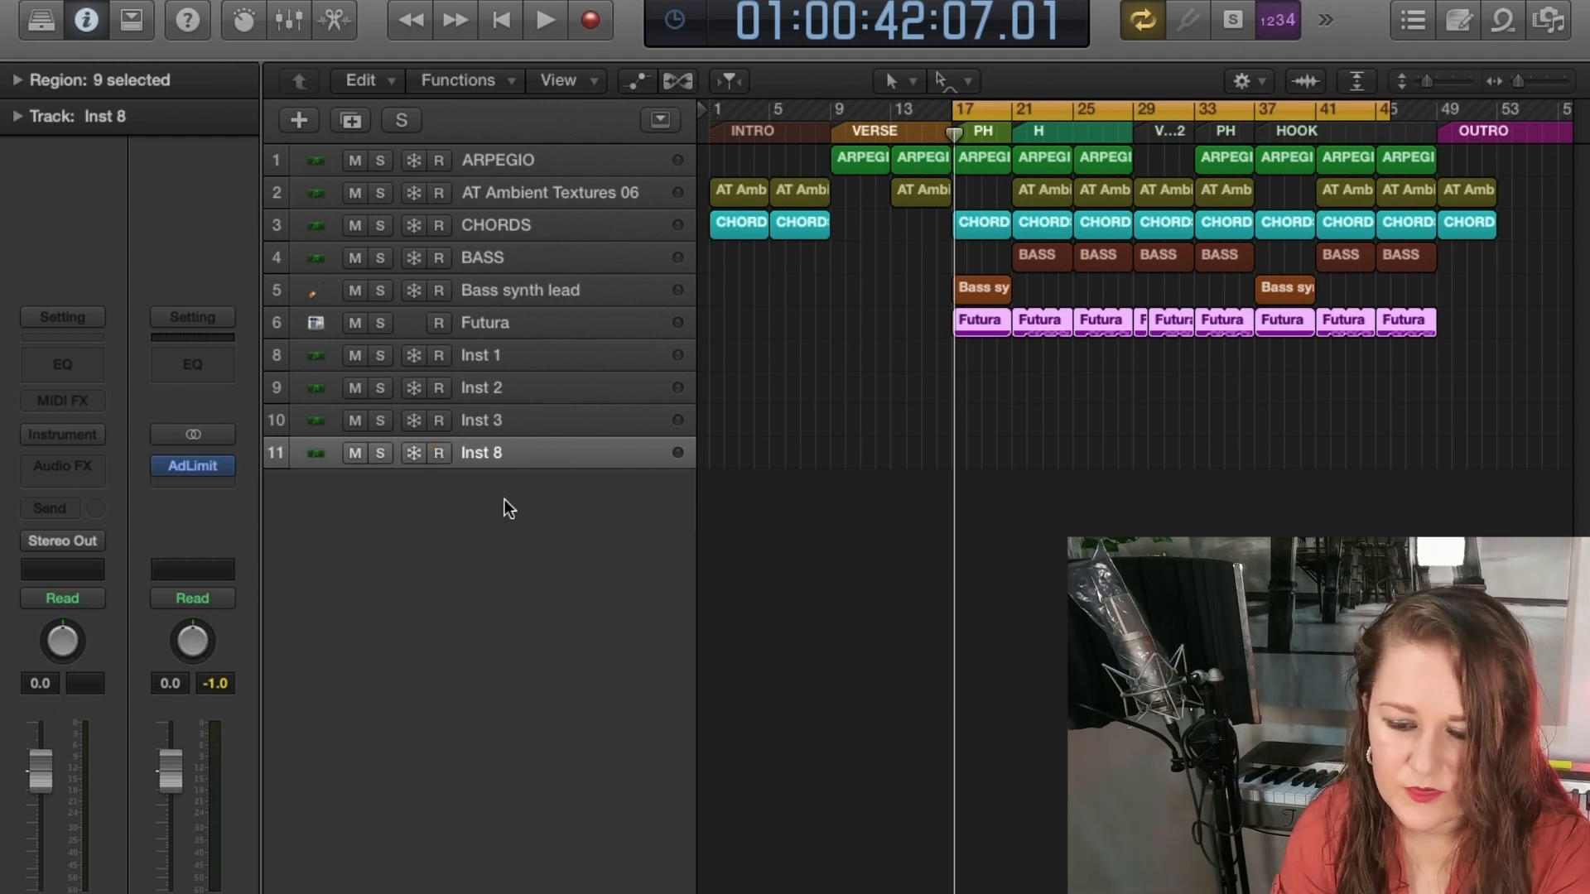
{"action": "left_click_drag", "start_coordinate": [504, 454], "coordinate": [494, 385]}
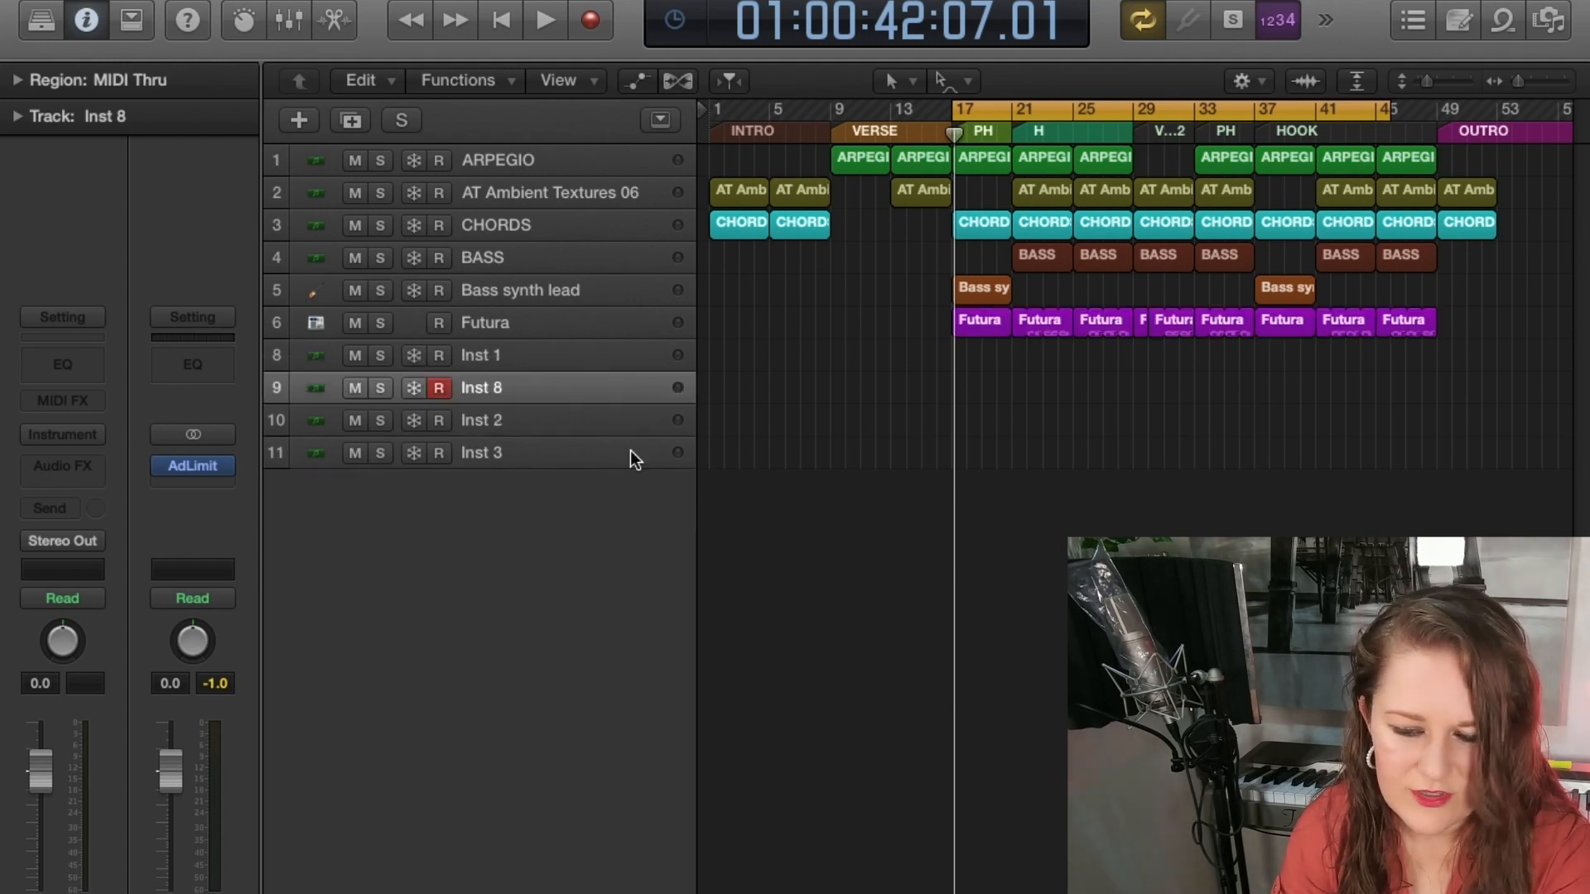
Select the four empty tracks Inst 1, Inst 8, Inst 2 and Inst 3 and group them into a Summing Stack.
{"action": "left_click", "coordinate": [598, 348]}
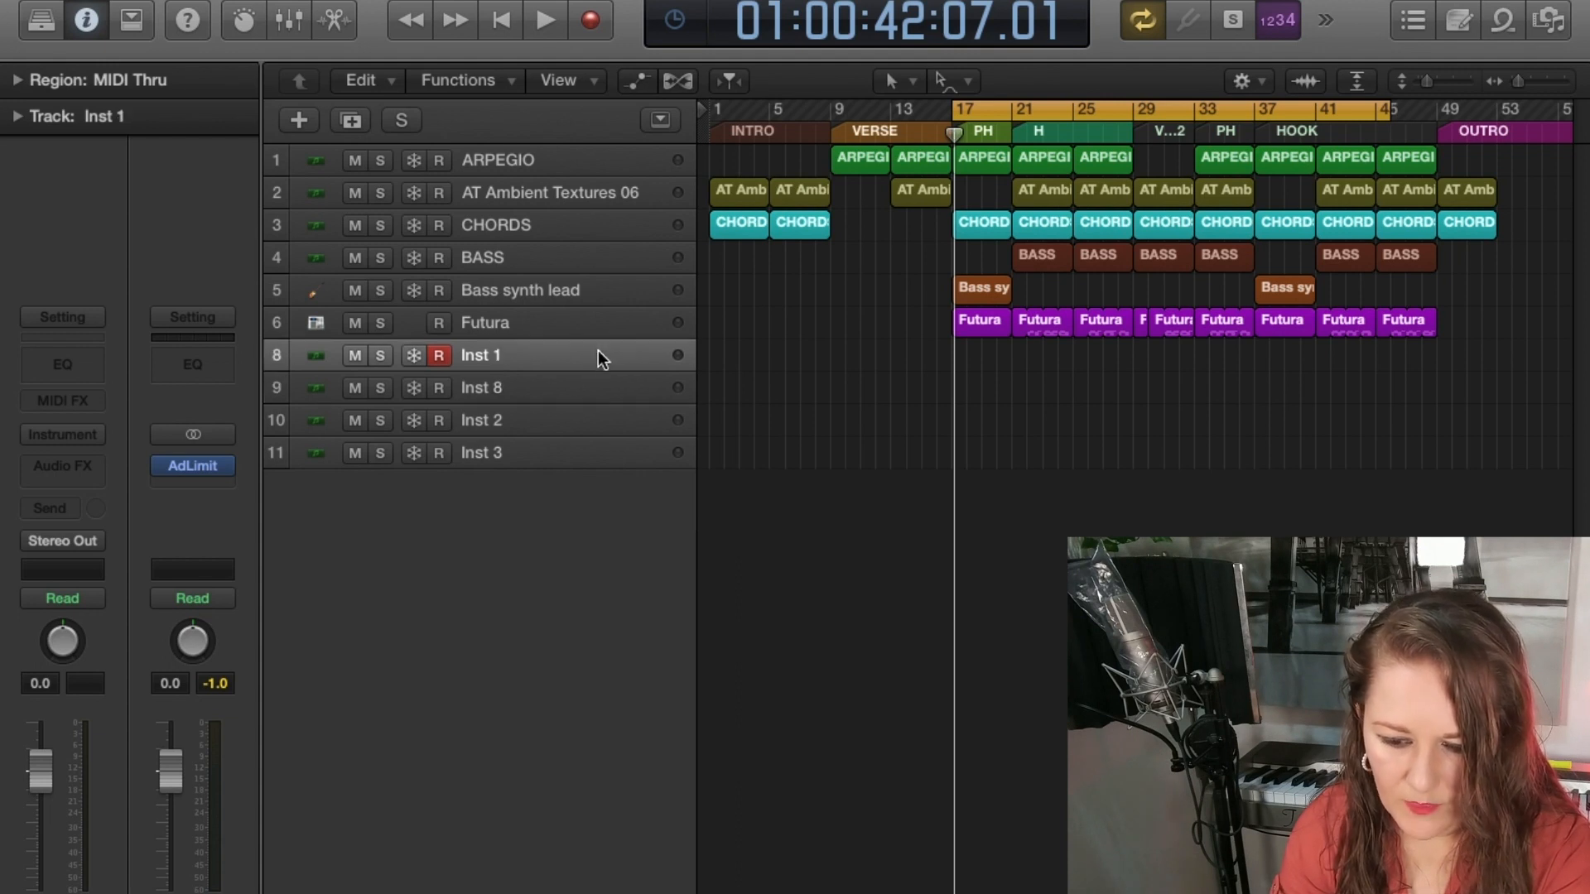
{"action": "left_click", "coordinate": [544, 460], "text": "shift"}
{"action": "right_click", "coordinate": [496, 429]}
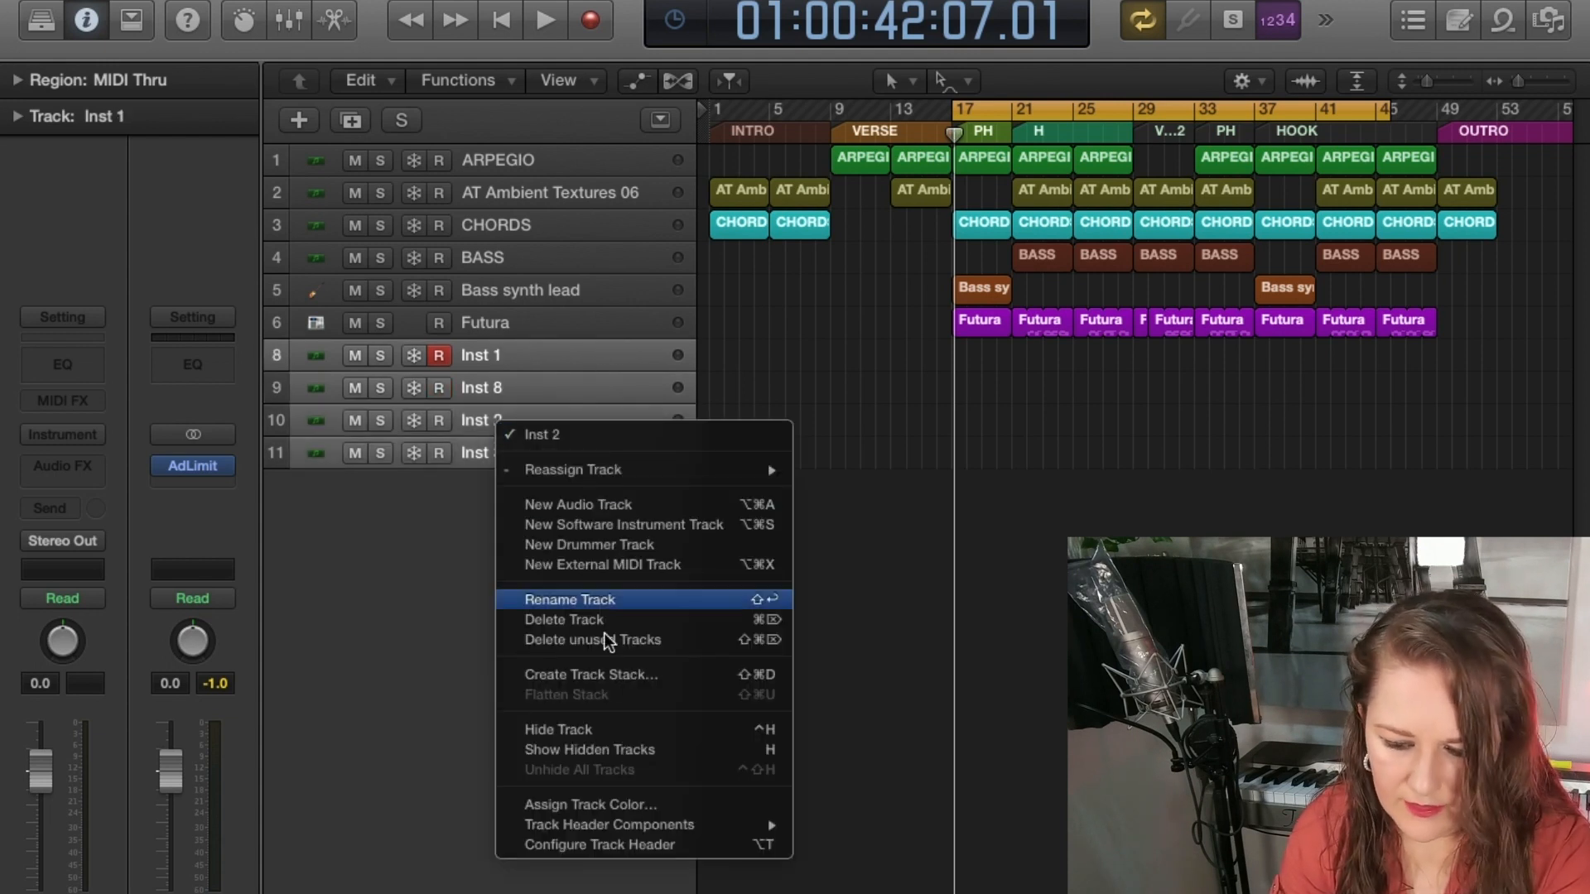
{"action": "left_click", "coordinate": [586, 675]}
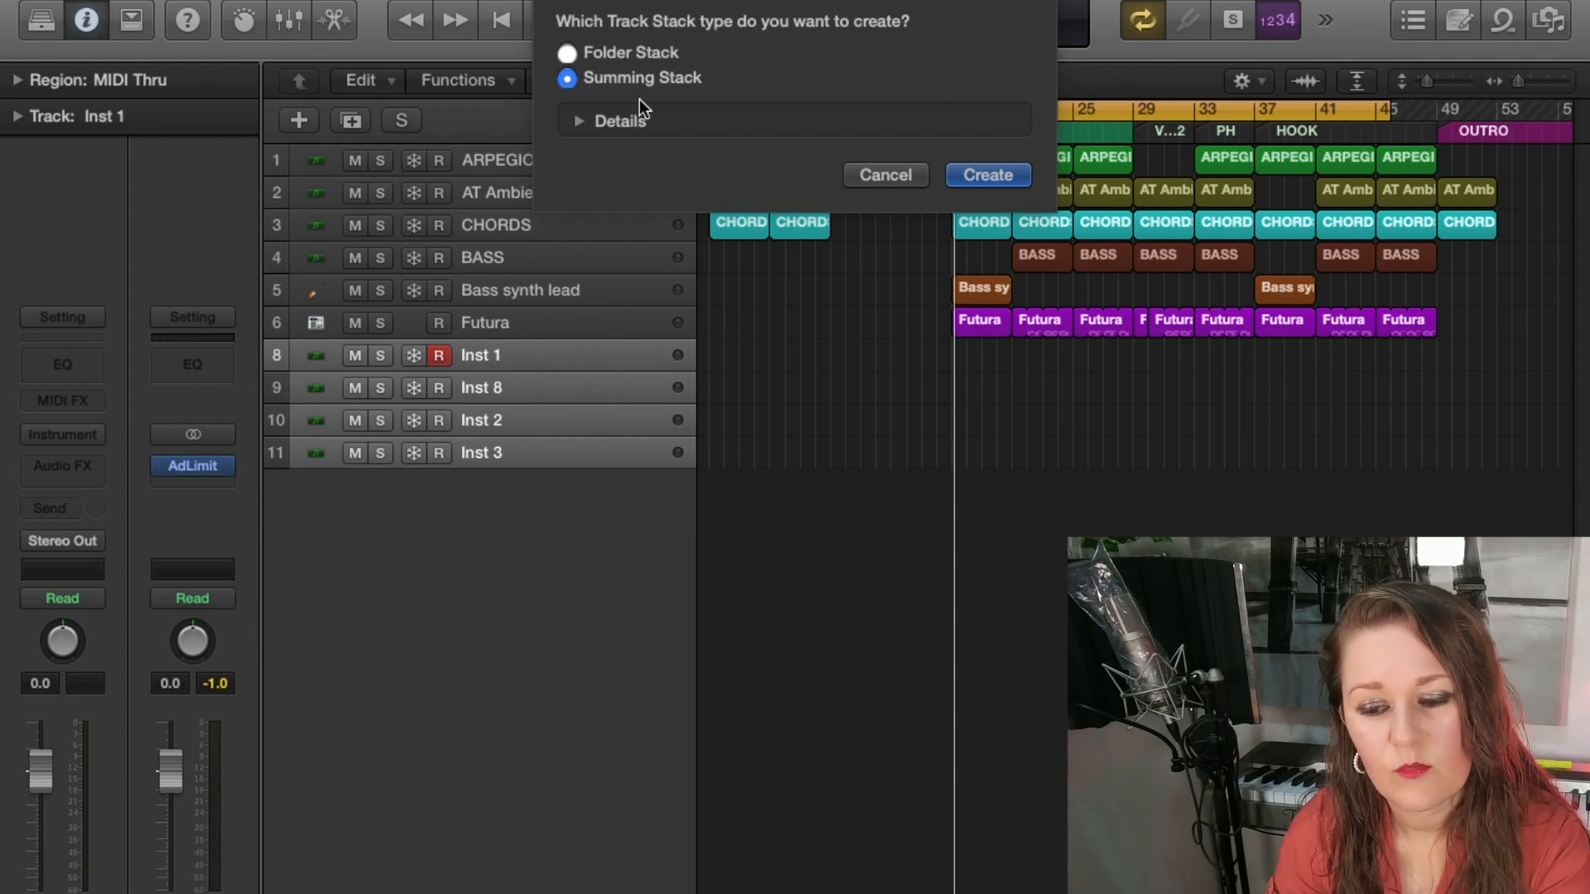
{"action": "left_click", "coordinate": [583, 122]}
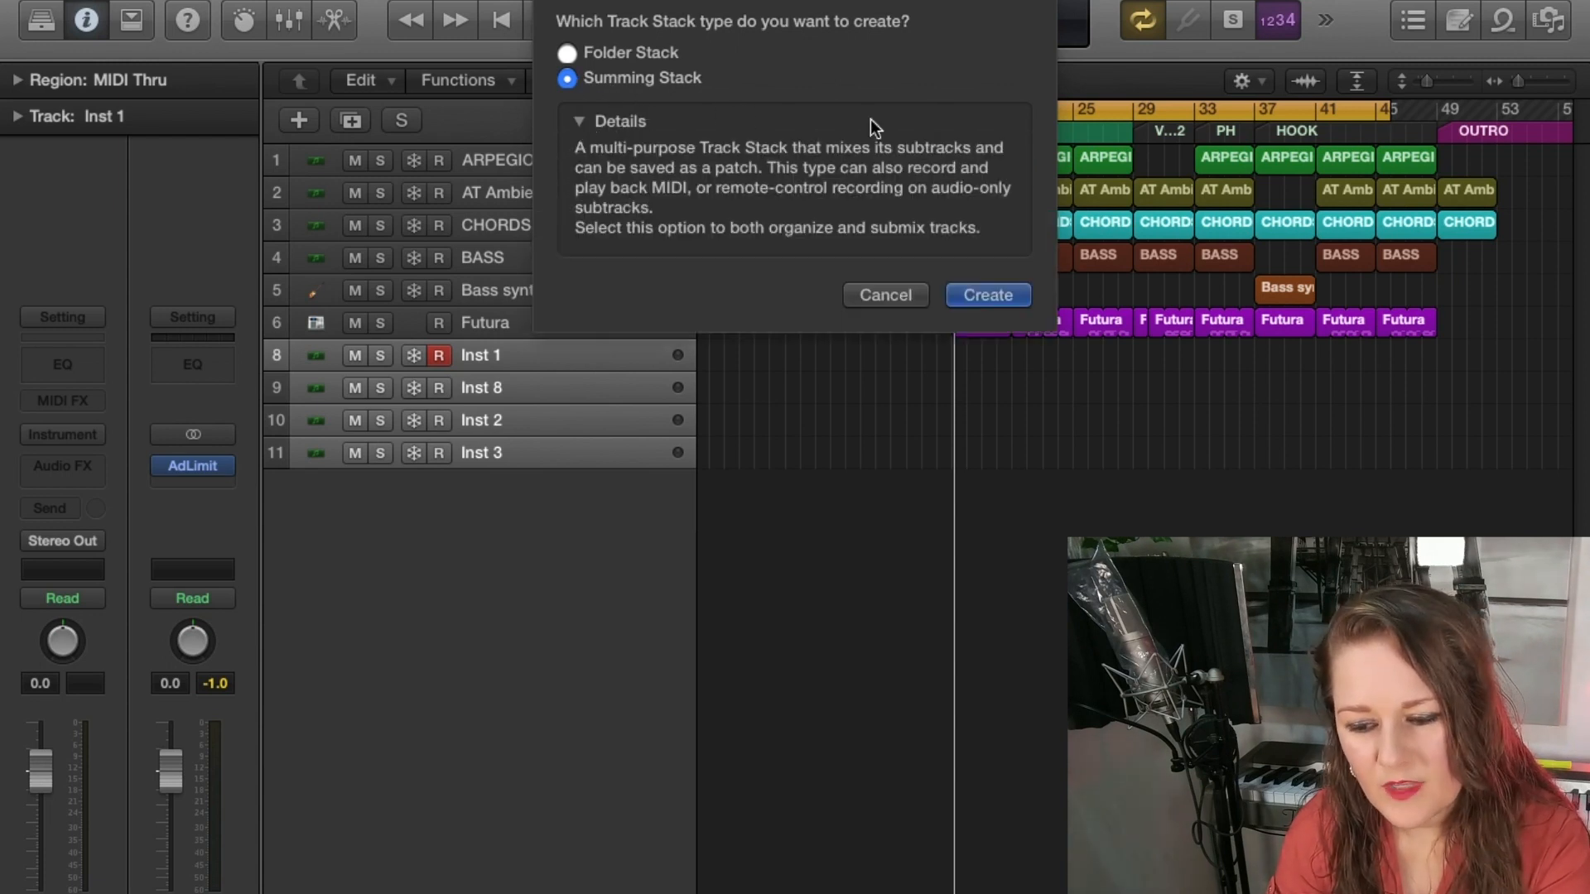
{"action": "left_click", "coordinate": [579, 122]}
{"action": "left_click", "coordinate": [1007, 171]}
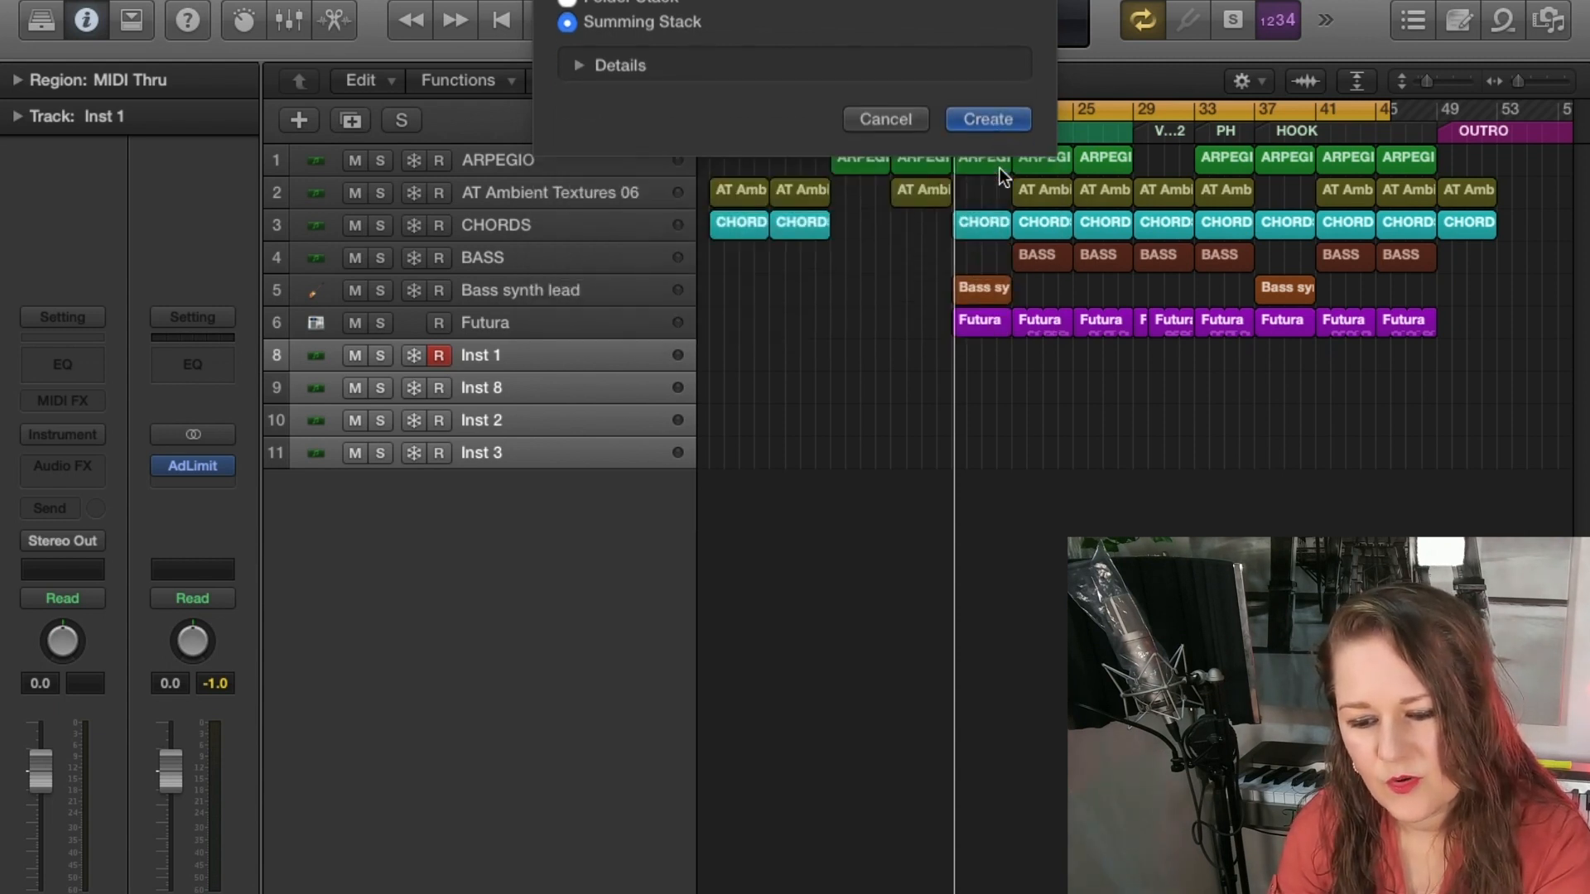
Rename the new summing stack "Drums".
{"action": "double_click", "coordinate": [532, 356]}
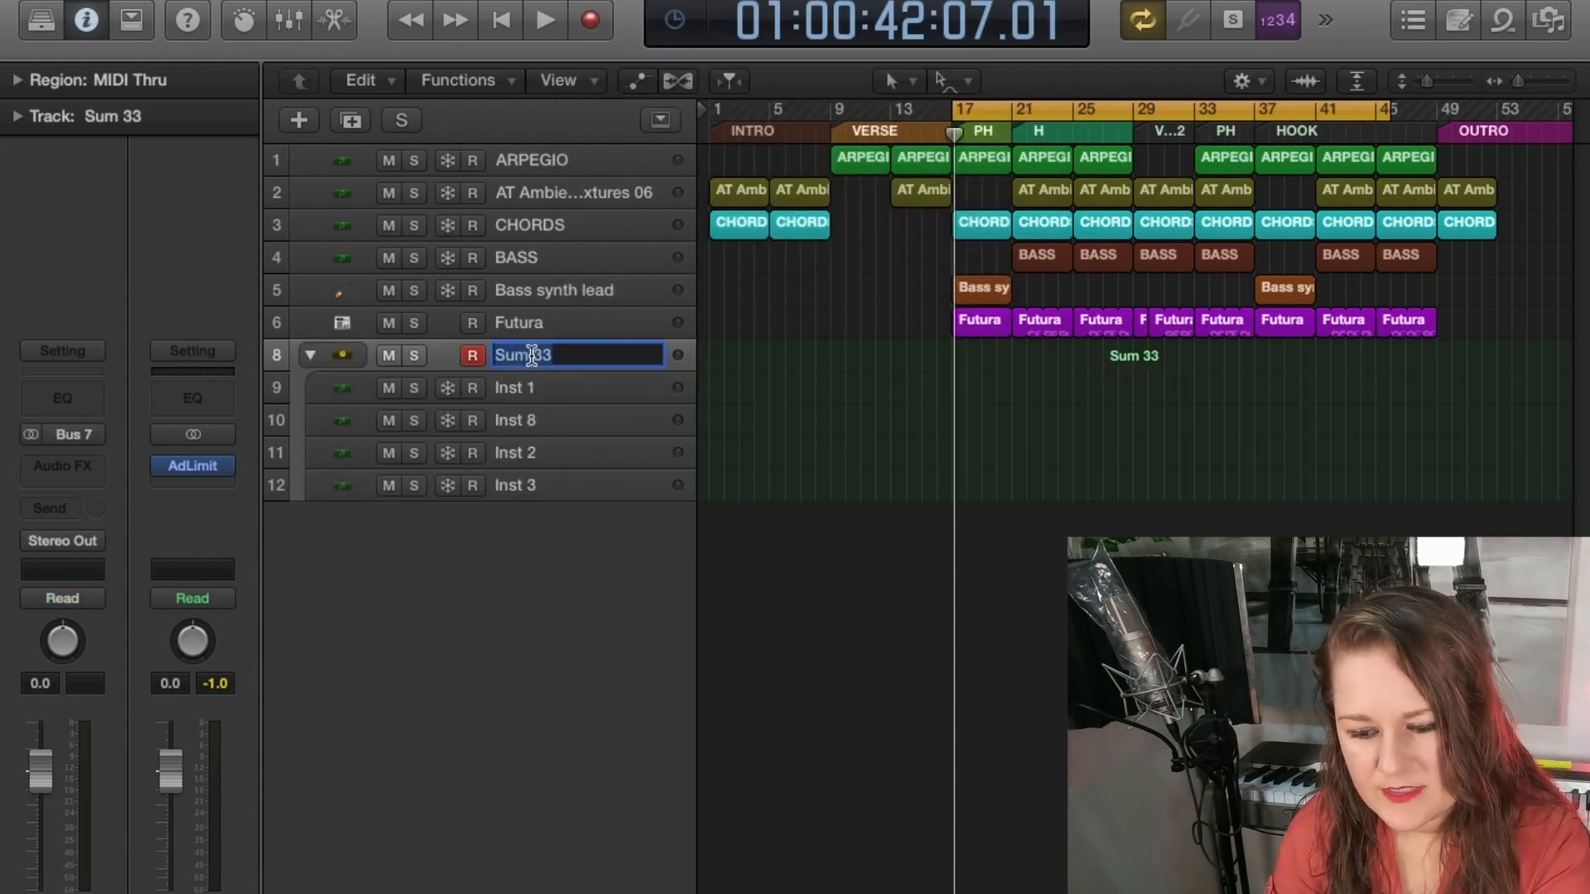
{"action": "type", "text": "dRUMS"}
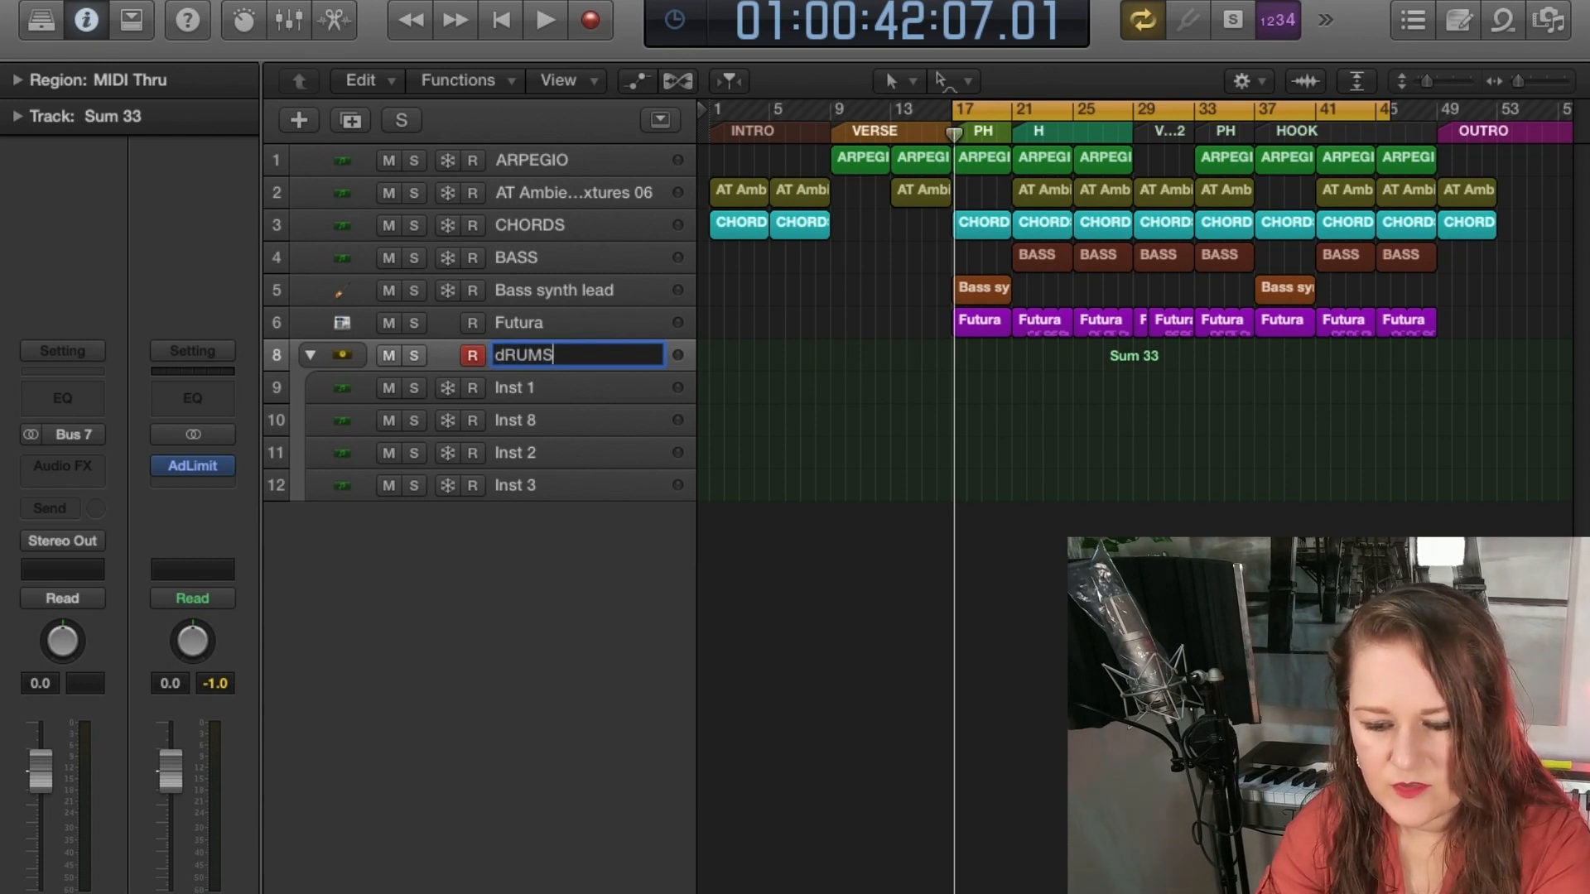
{"action": "key", "text": "BackSpace"}
{"action": "key", "text": "BackSpace"}
{"action": "key", "text": "BackSpace"}
{"action": "key", "text": "BackSpace"}
{"action": "key", "text": "BackSpace"}
{"action": "type", "text": "D"}
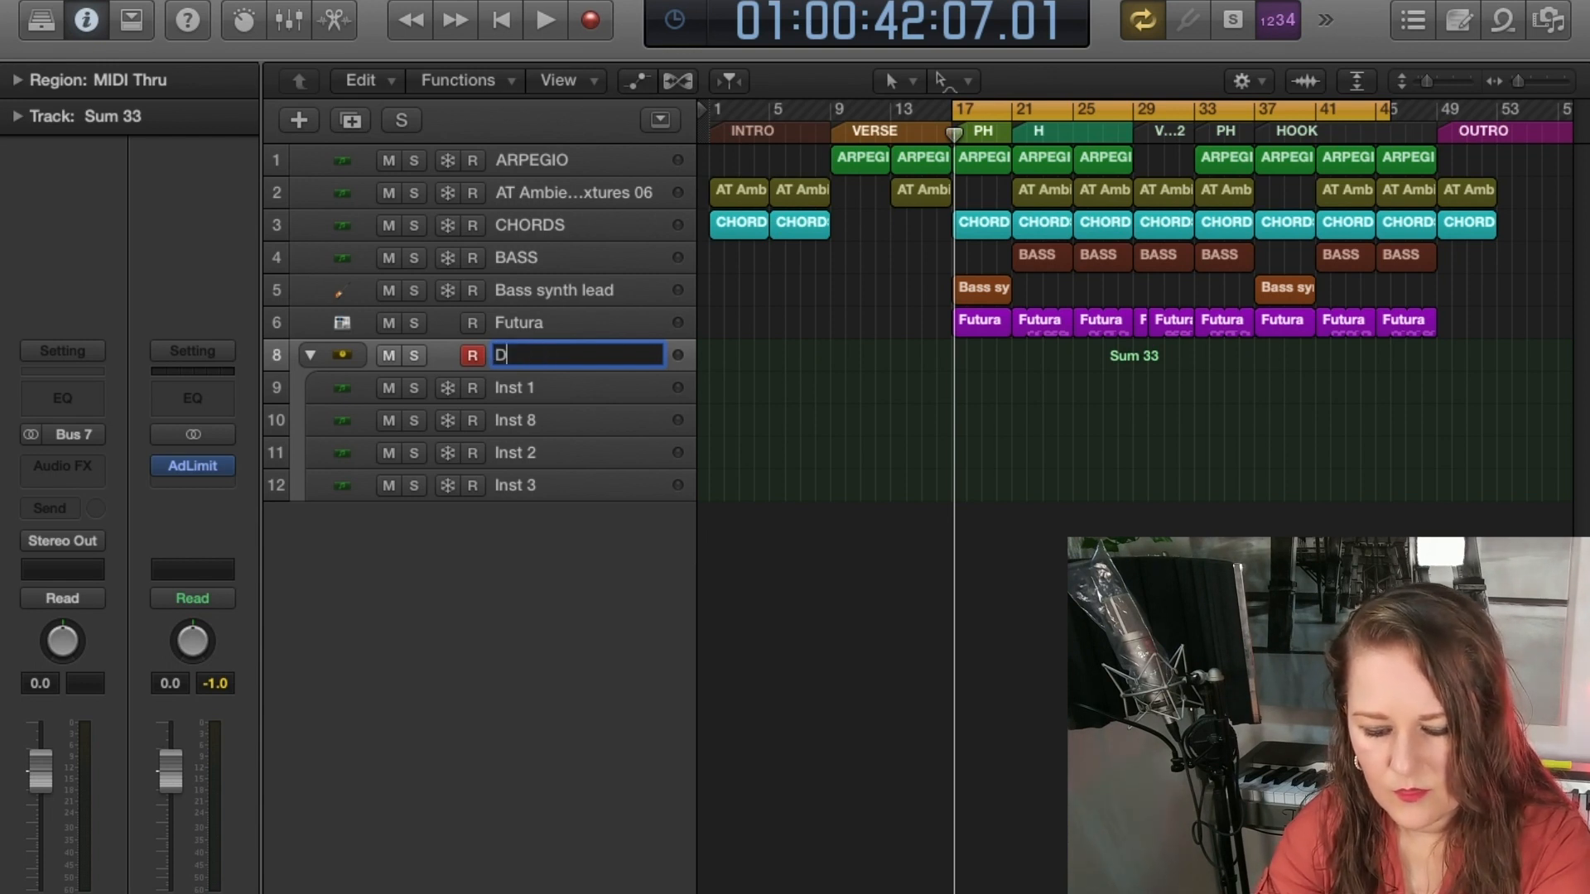
{"action": "type", "text": "rums"}
{"action": "key", "text": "Return"}
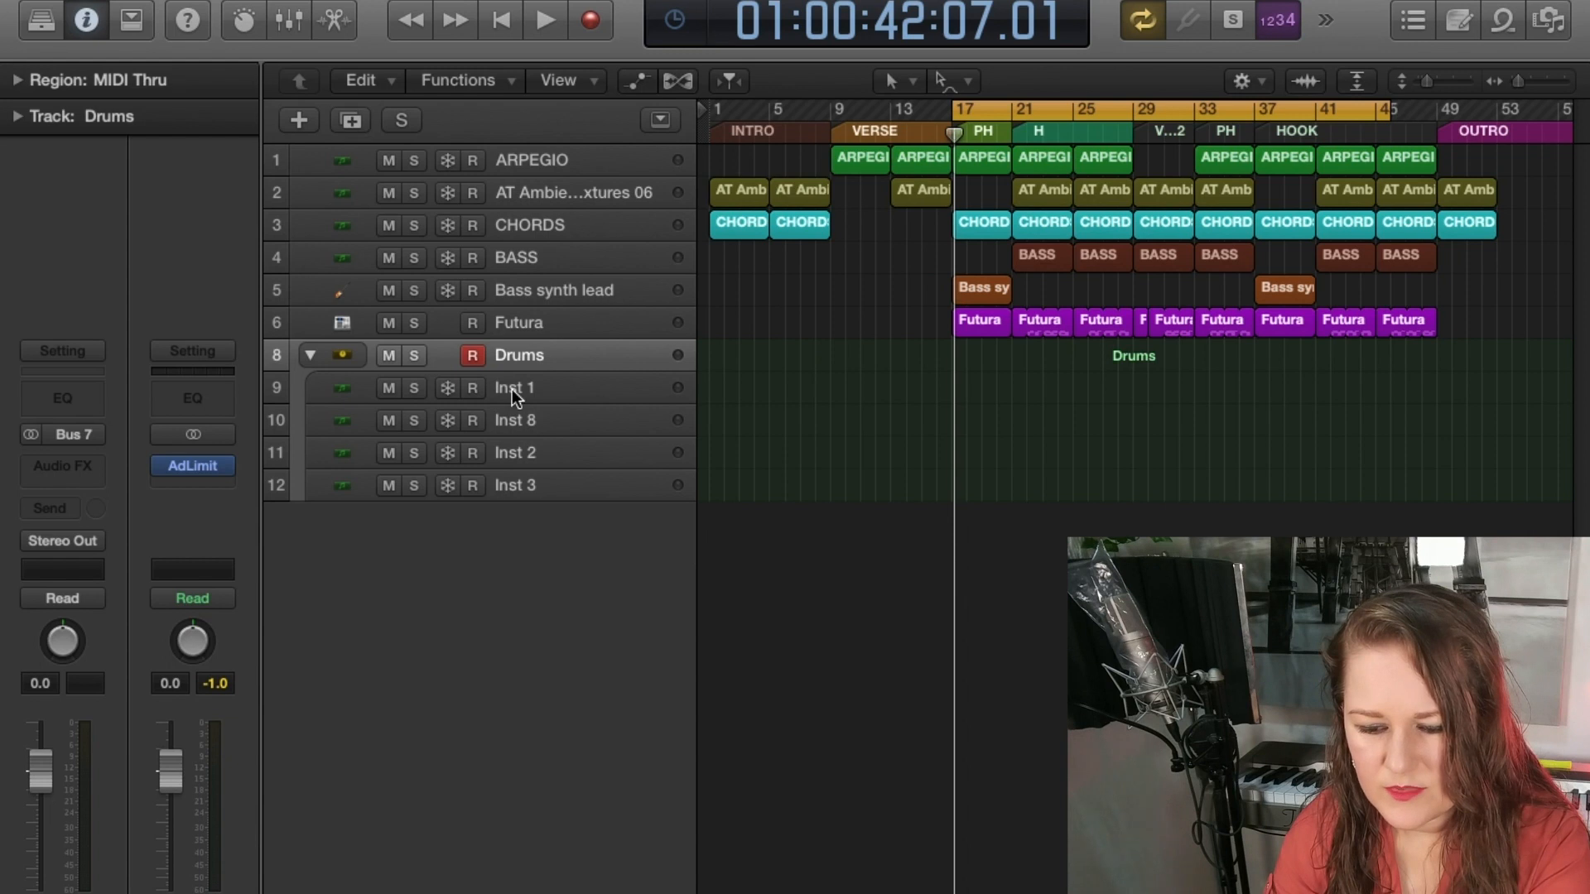
Rename the stack's first subtrack, Inst 1, as "kick".
{"action": "left_click", "coordinate": [511, 388]}
{"action": "double_click", "coordinate": [512, 388]}
{"action": "type", "text": "kicks"}
{"action": "key", "text": "BackSpace"}
{"action": "key", "text": "BackSpace"}
{"action": "key", "text": "BackSpace"}
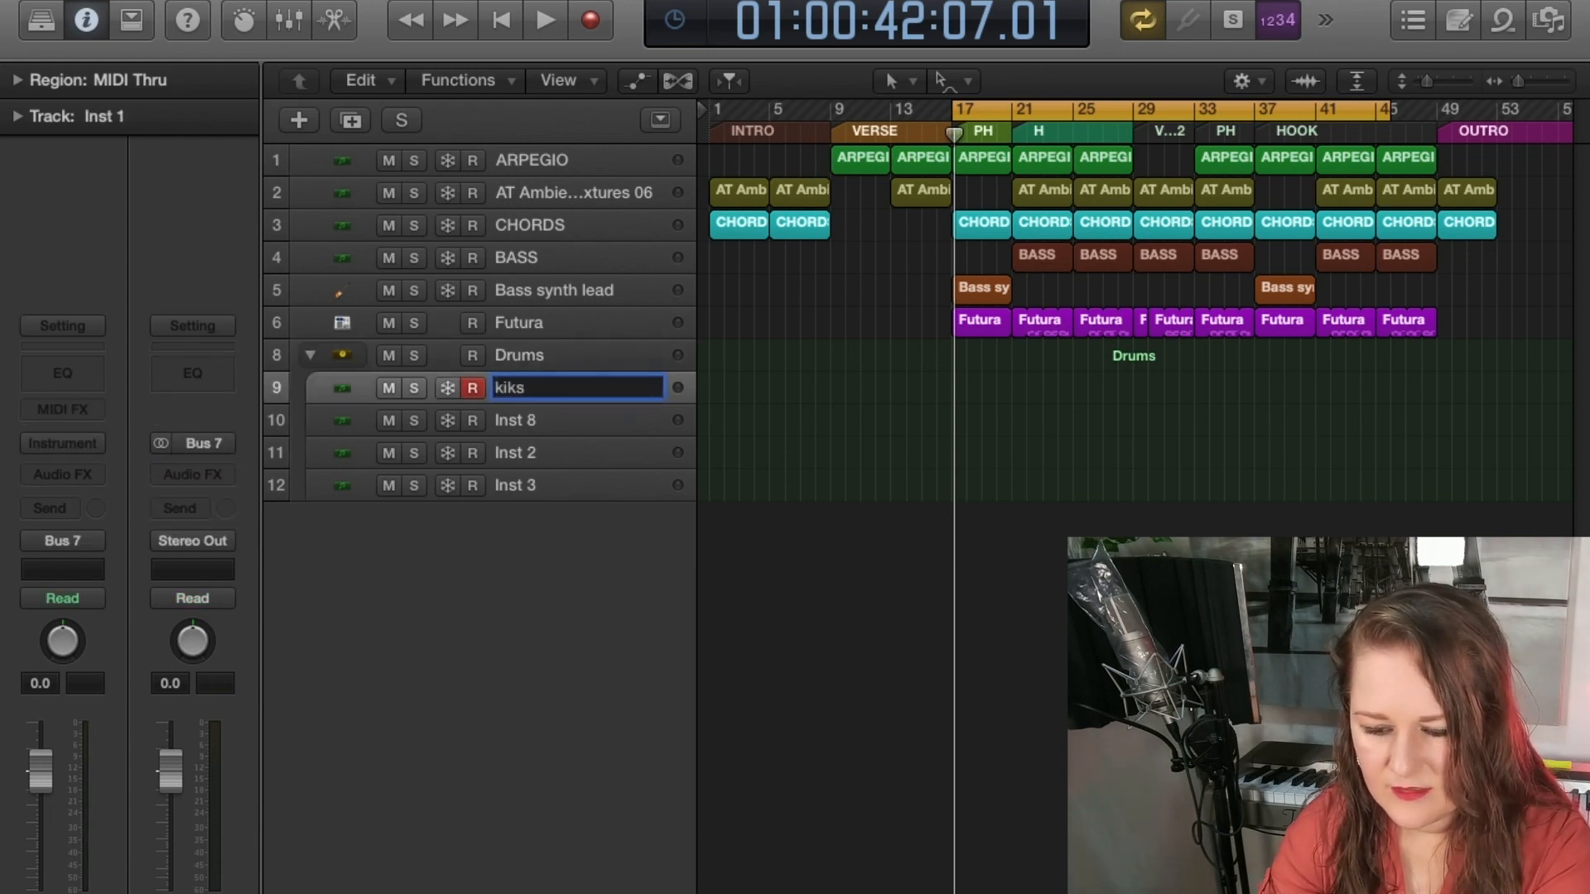
{"action": "type", "text": "ck"}
{"action": "key", "text": "Return"}
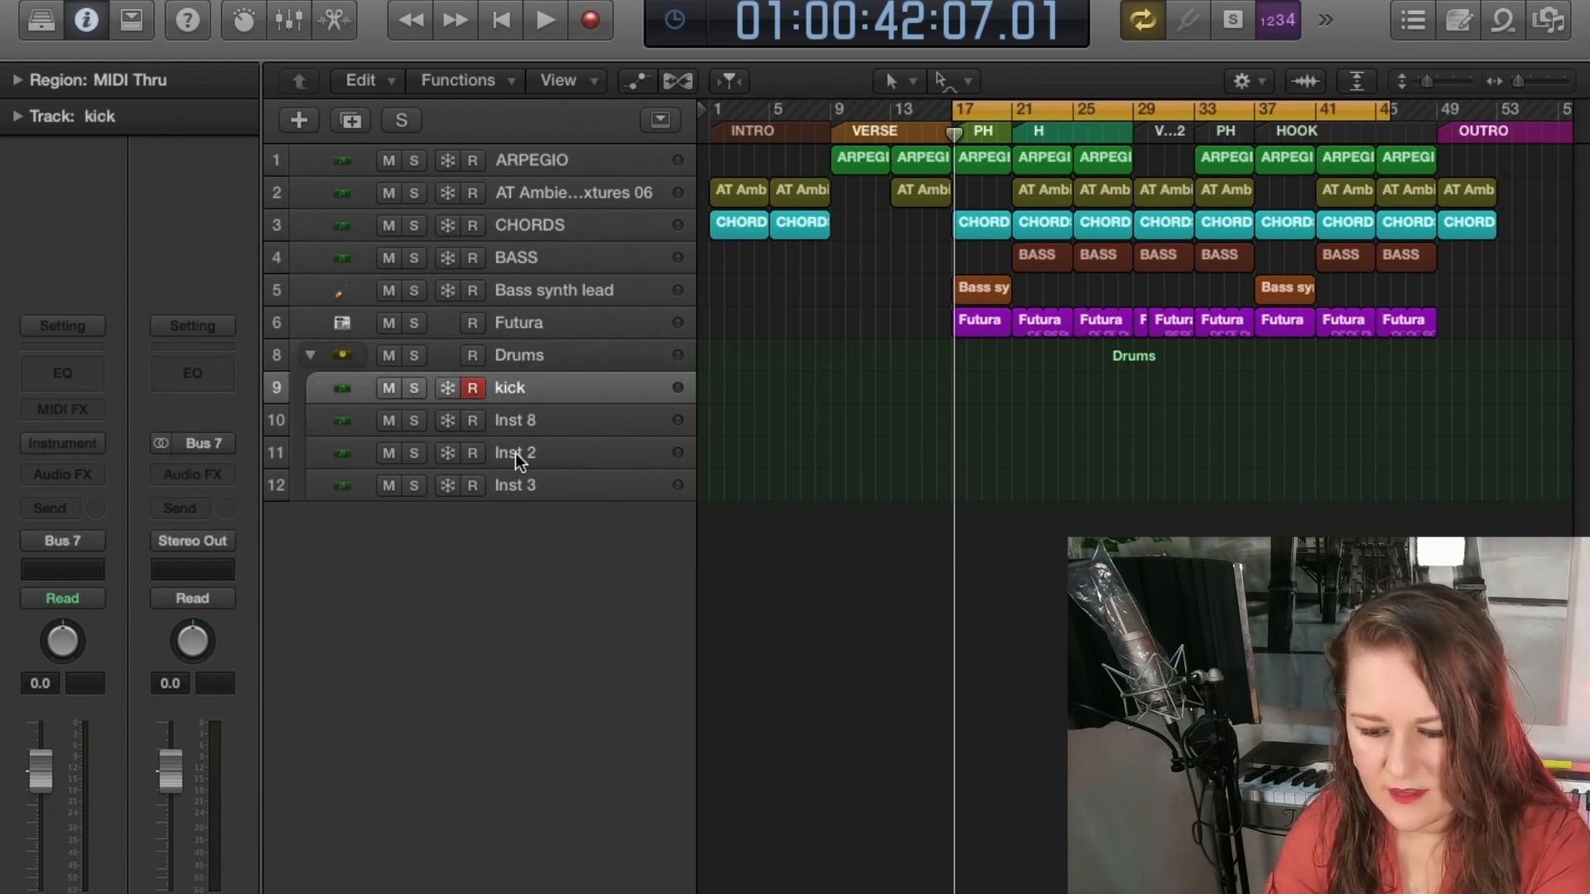
Rename the Inst 8 subtrack as "snare" and the Inst 2 subtrack as "hi hats".
{"action": "left_click", "coordinate": [514, 434]}
{"action": "double_click", "coordinate": [514, 434]}
{"action": "type", "text": "snare"}
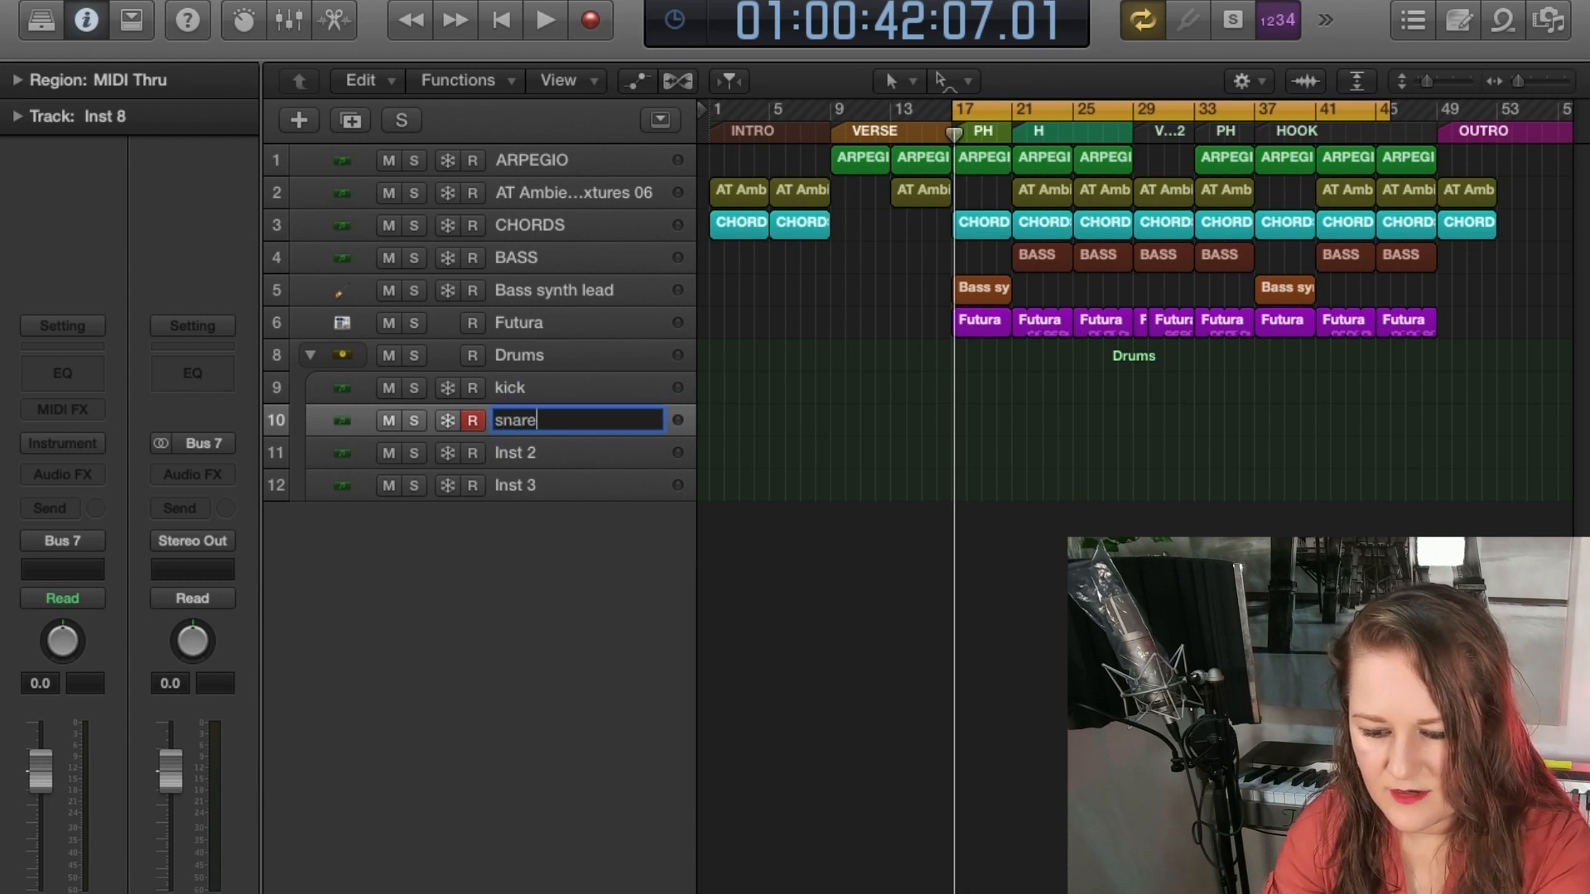
{"action": "left_click", "coordinate": [510, 451]}
{"action": "double_click", "coordinate": [510, 450]}
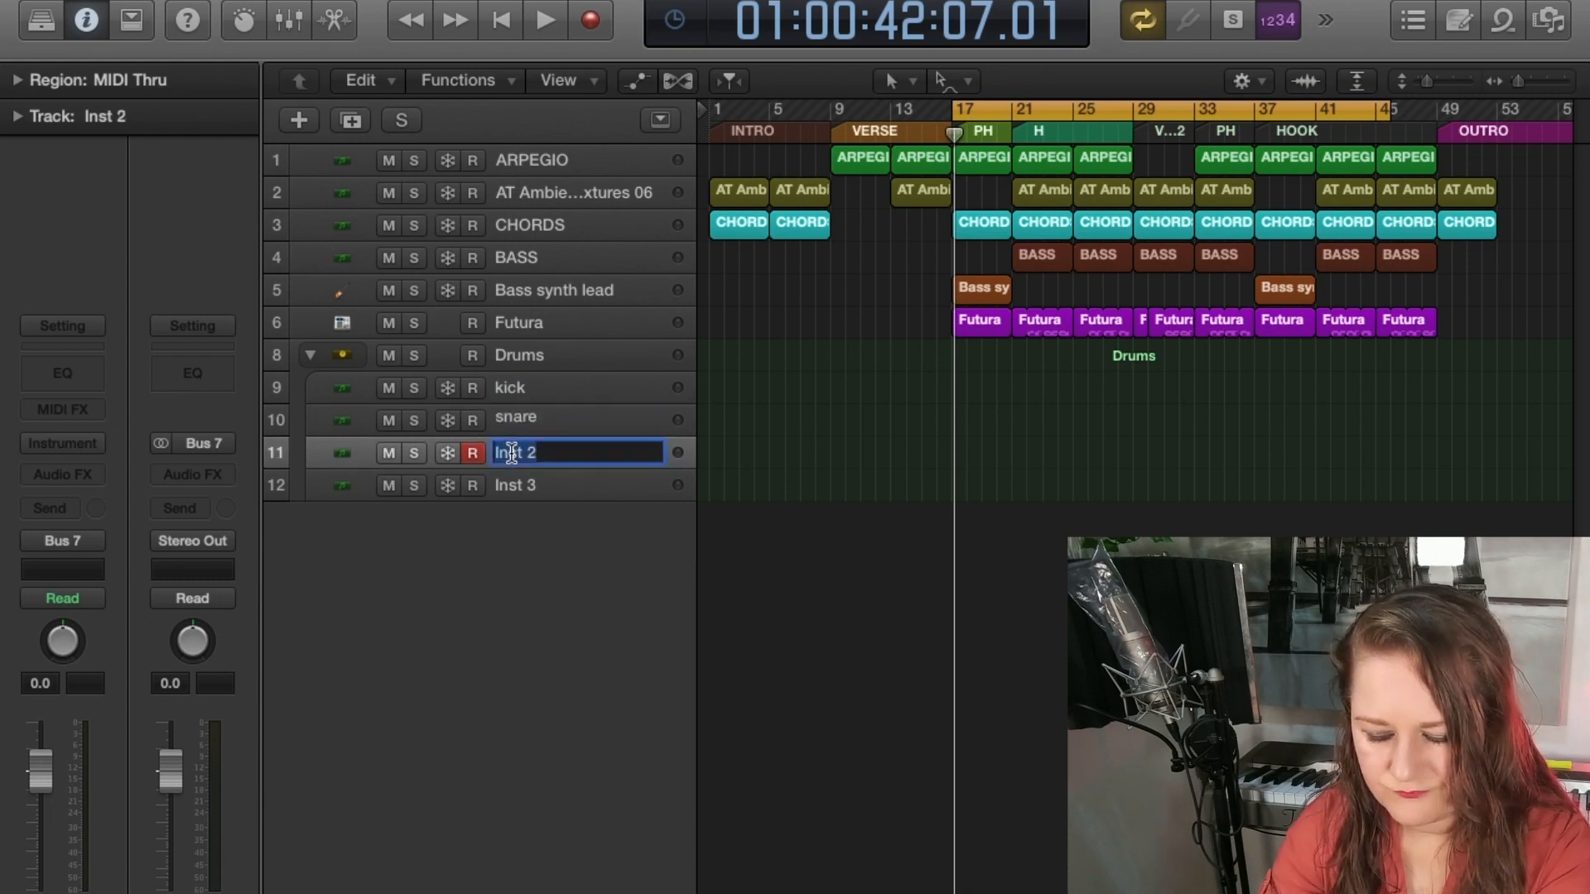
{"action": "type", "text": "hi hats"}
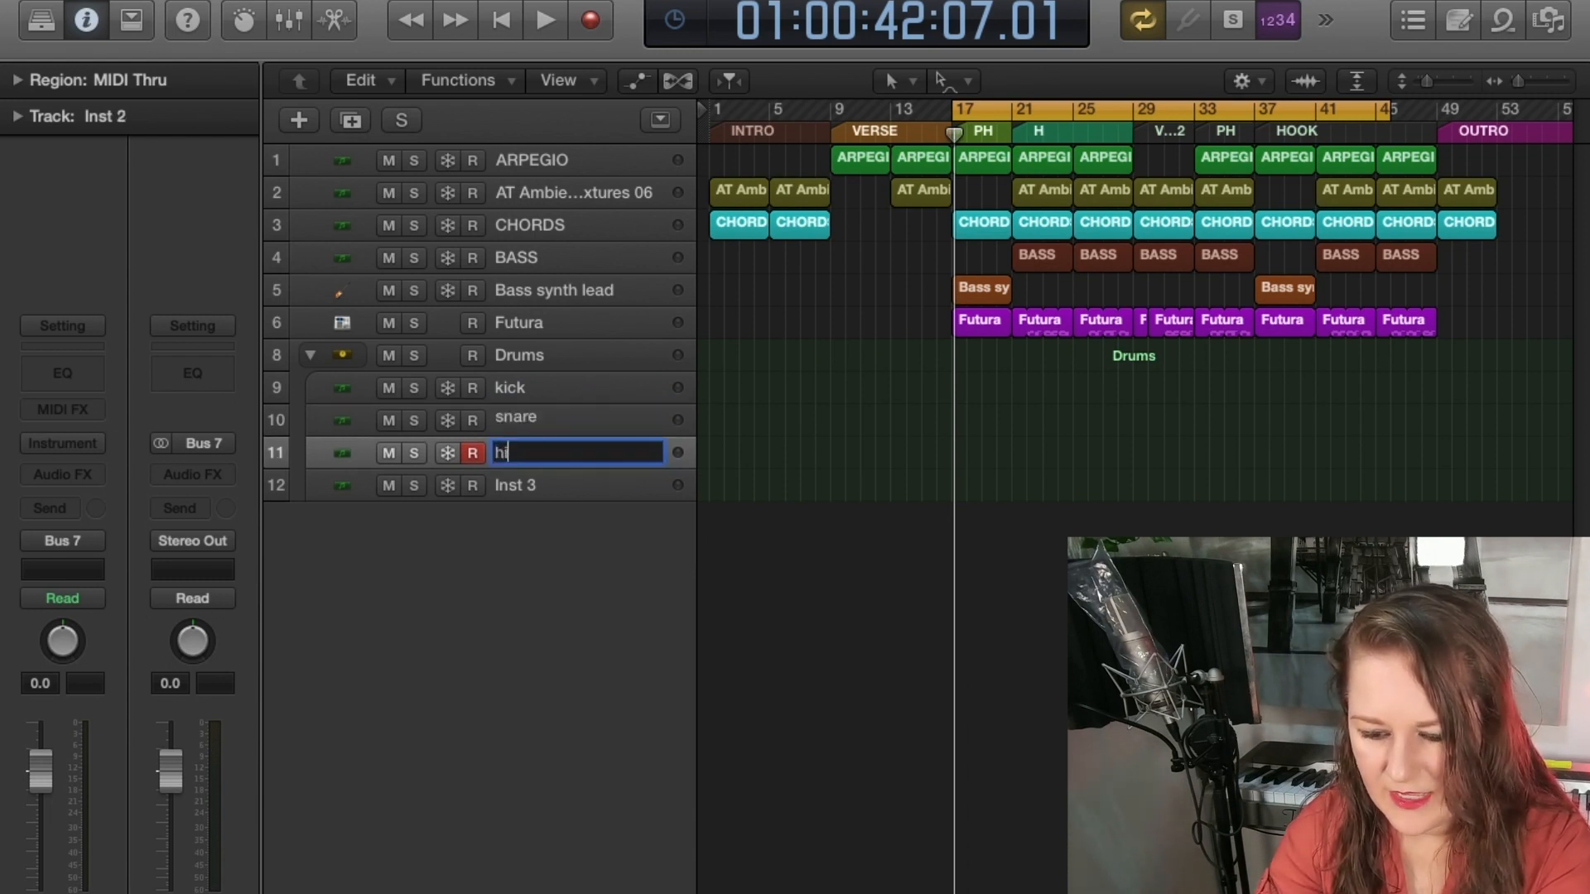
{"action": "key", "text": "Return"}
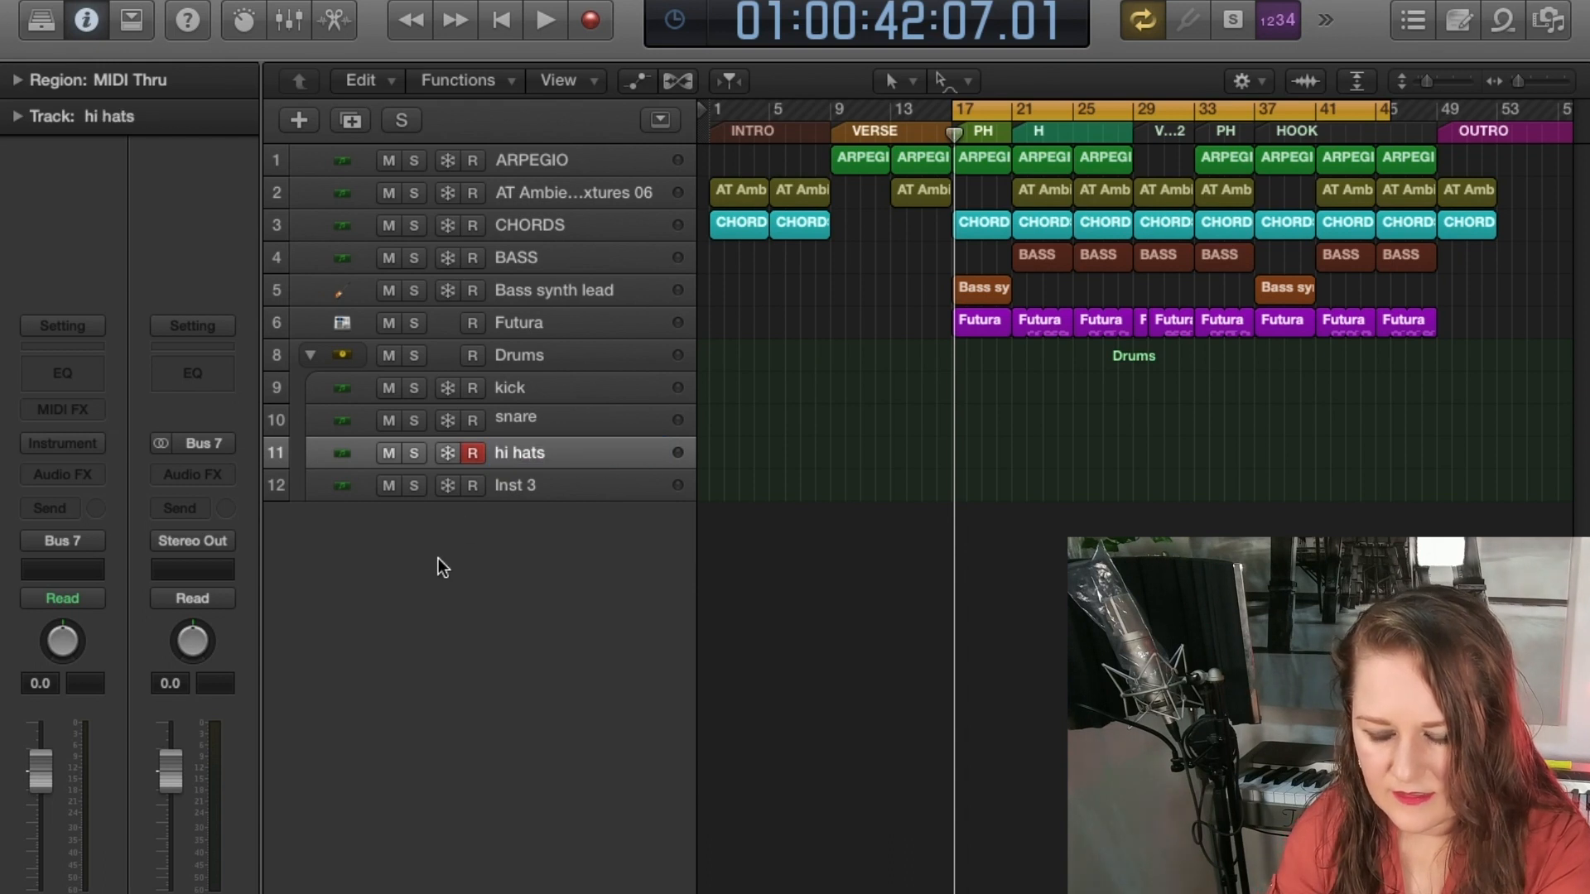
Rename the last subtrack in the Drums stack, Inst 3, as "shakers".
{"action": "left_click", "coordinate": [509, 492]}
{"action": "double_click", "coordinate": [509, 492]}
{"action": "type", "text": "shakers"}
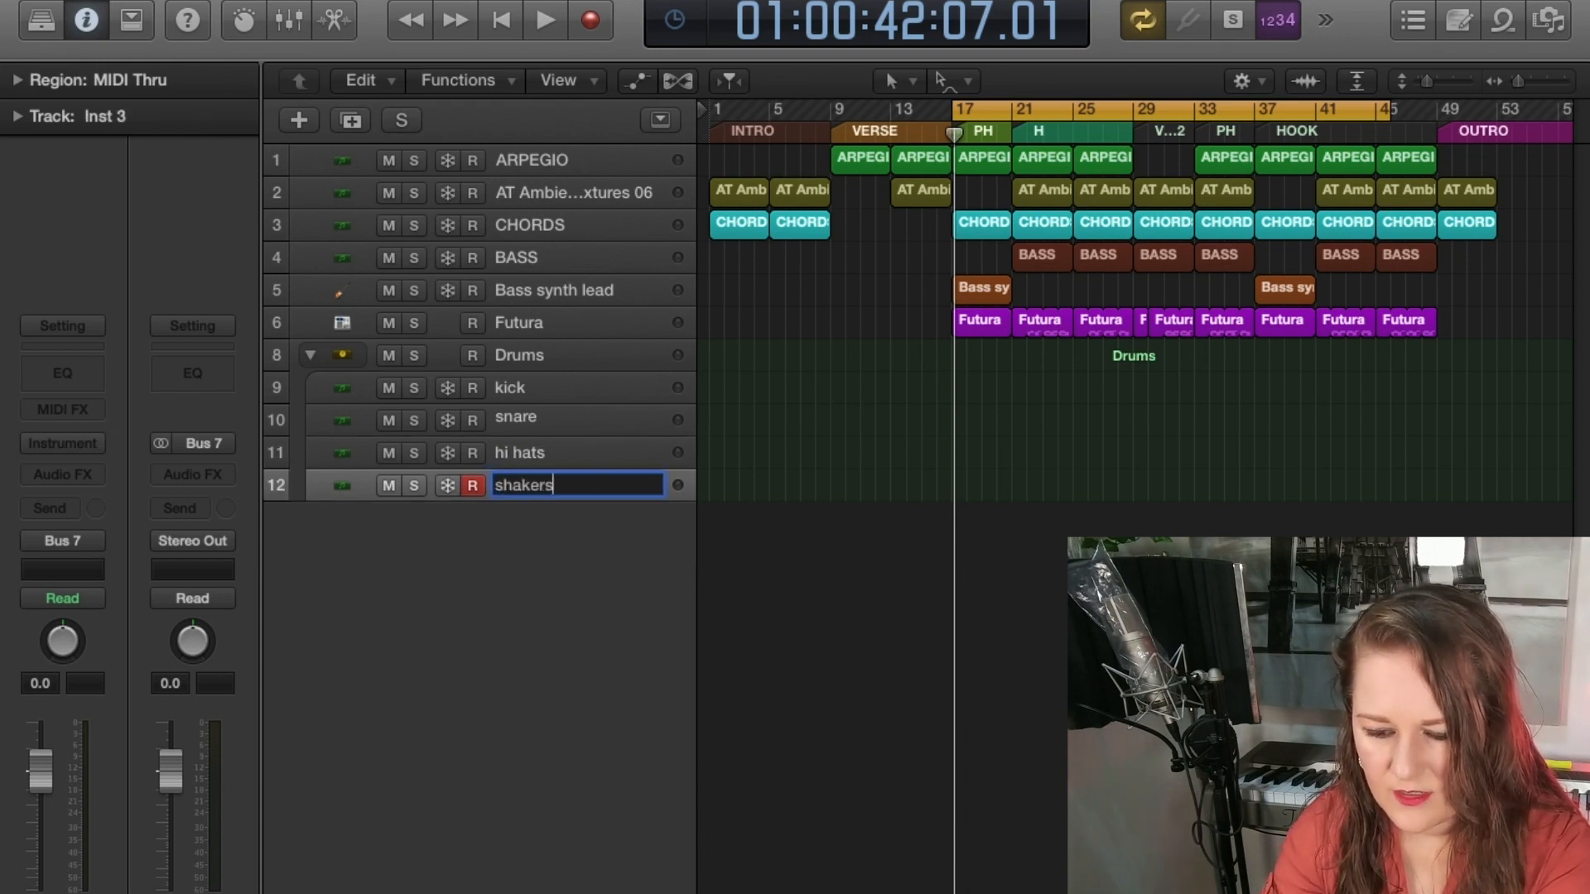
{"action": "key", "text": "Return"}
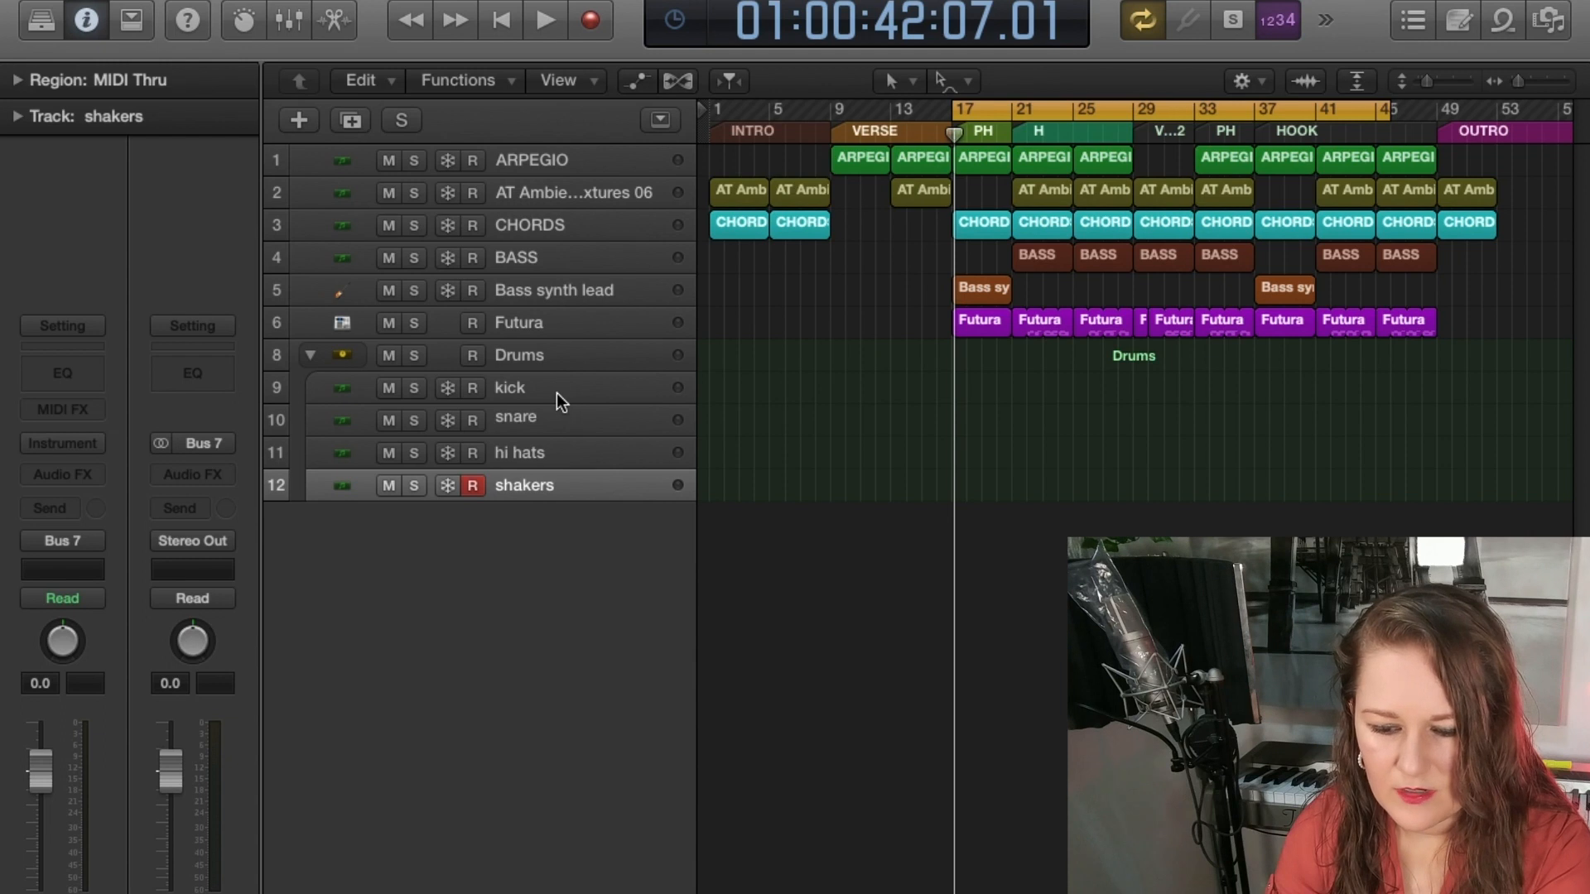
Select the kick subtrack, then collapse the Drums stack and expand it again to check its grouping.
{"action": "left_click", "coordinate": [557, 392]}
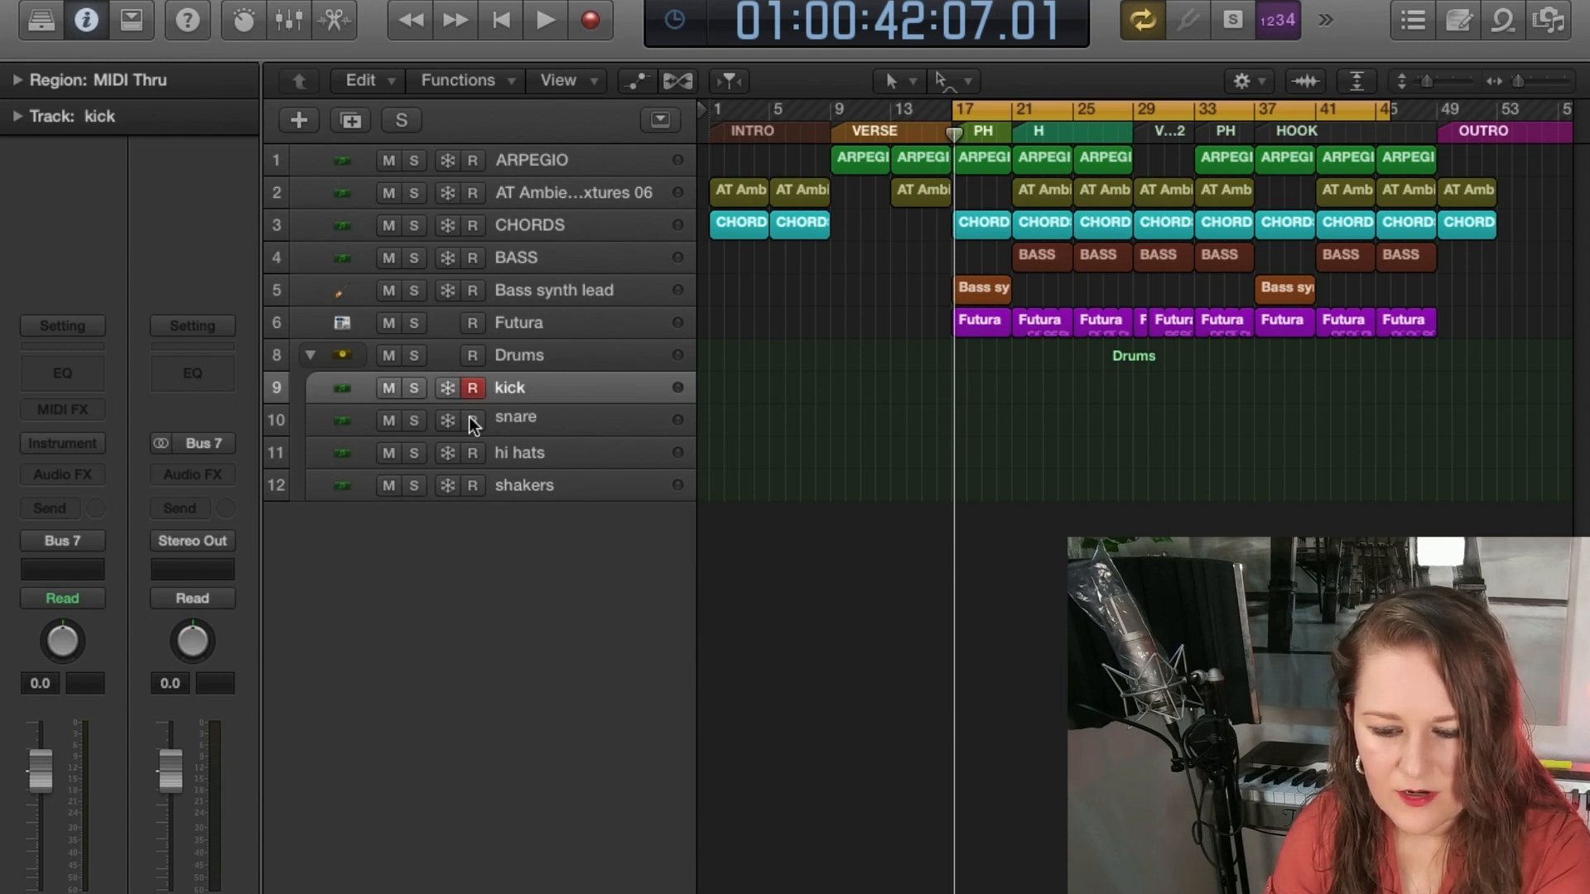
{"action": "left_click", "coordinate": [311, 356]}
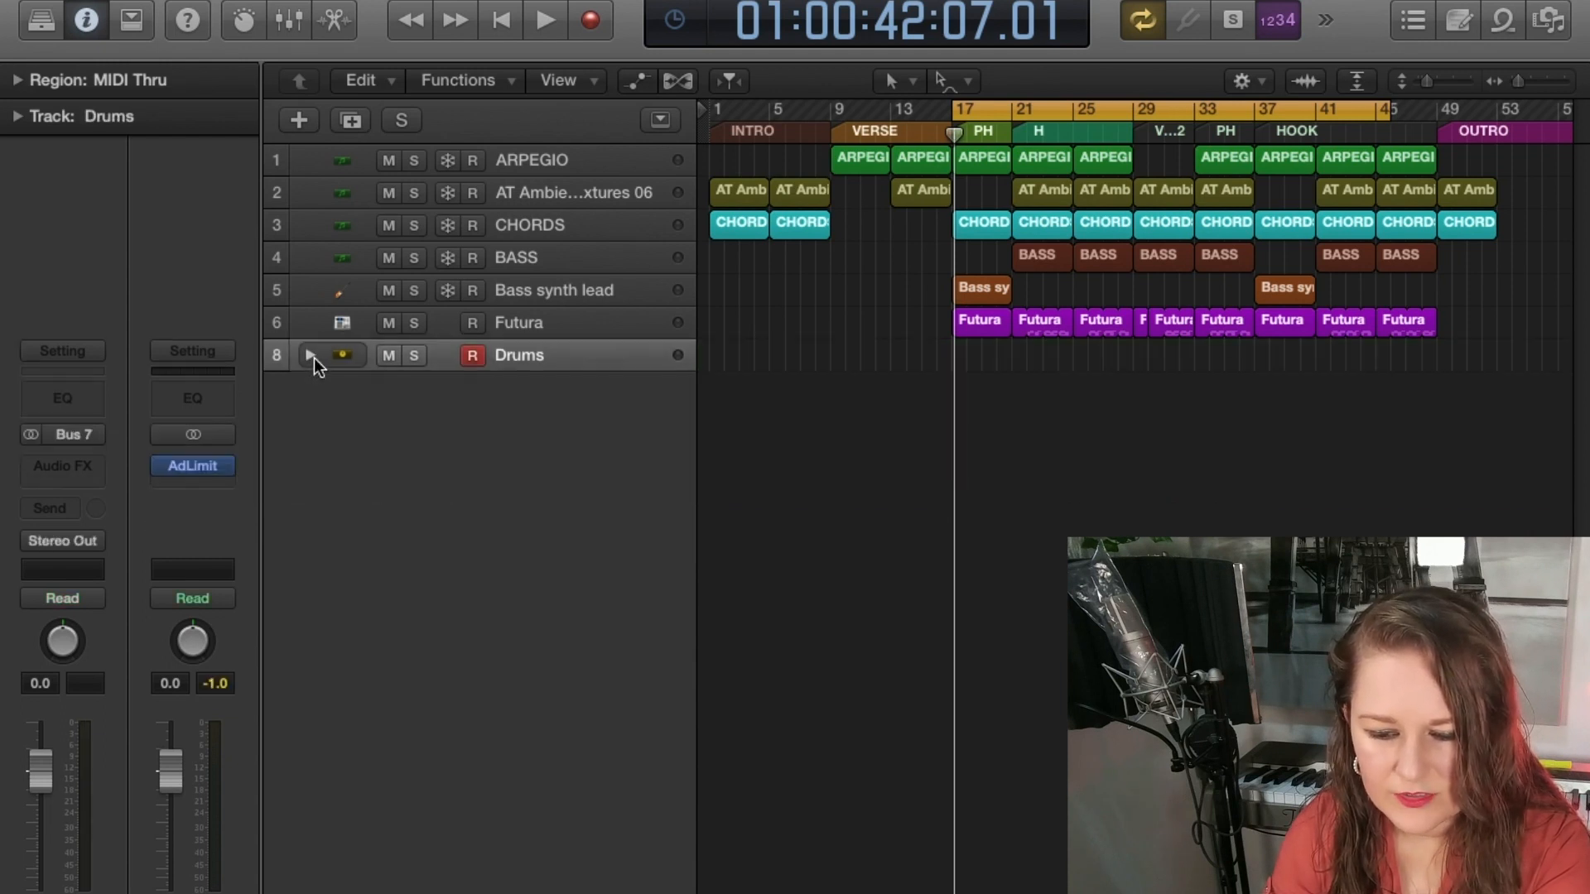
{"action": "left_click", "coordinate": [310, 356]}
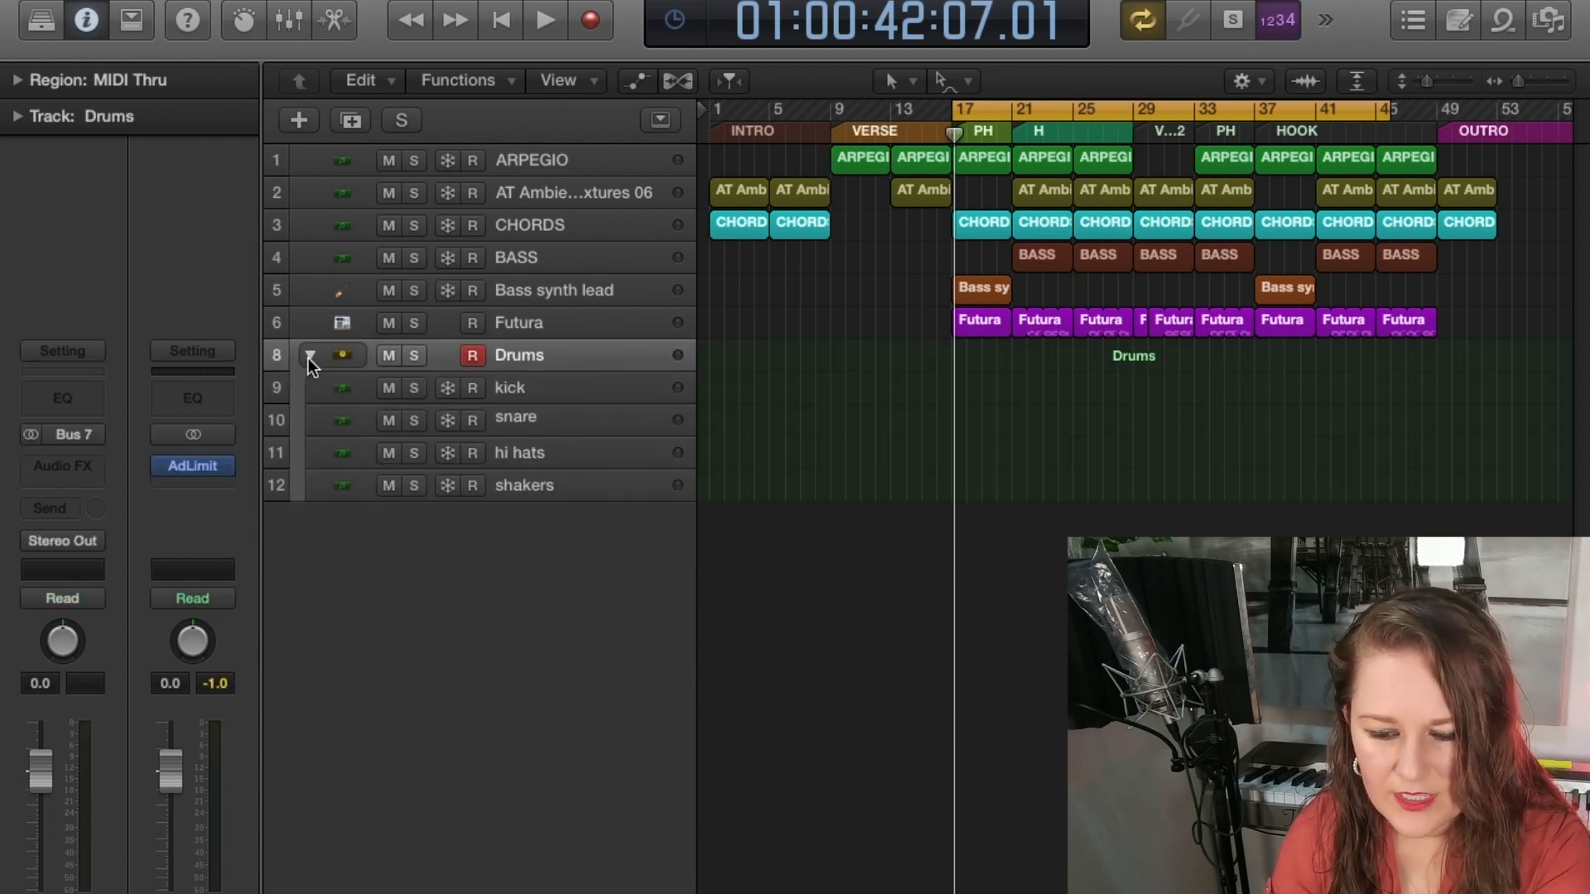
Insert the stereo KNOCK plug-in from Plugins That Knock on the Drums stack, raise its Punch slightly, and close its window.
{"action": "left_click", "coordinate": [87, 469]}
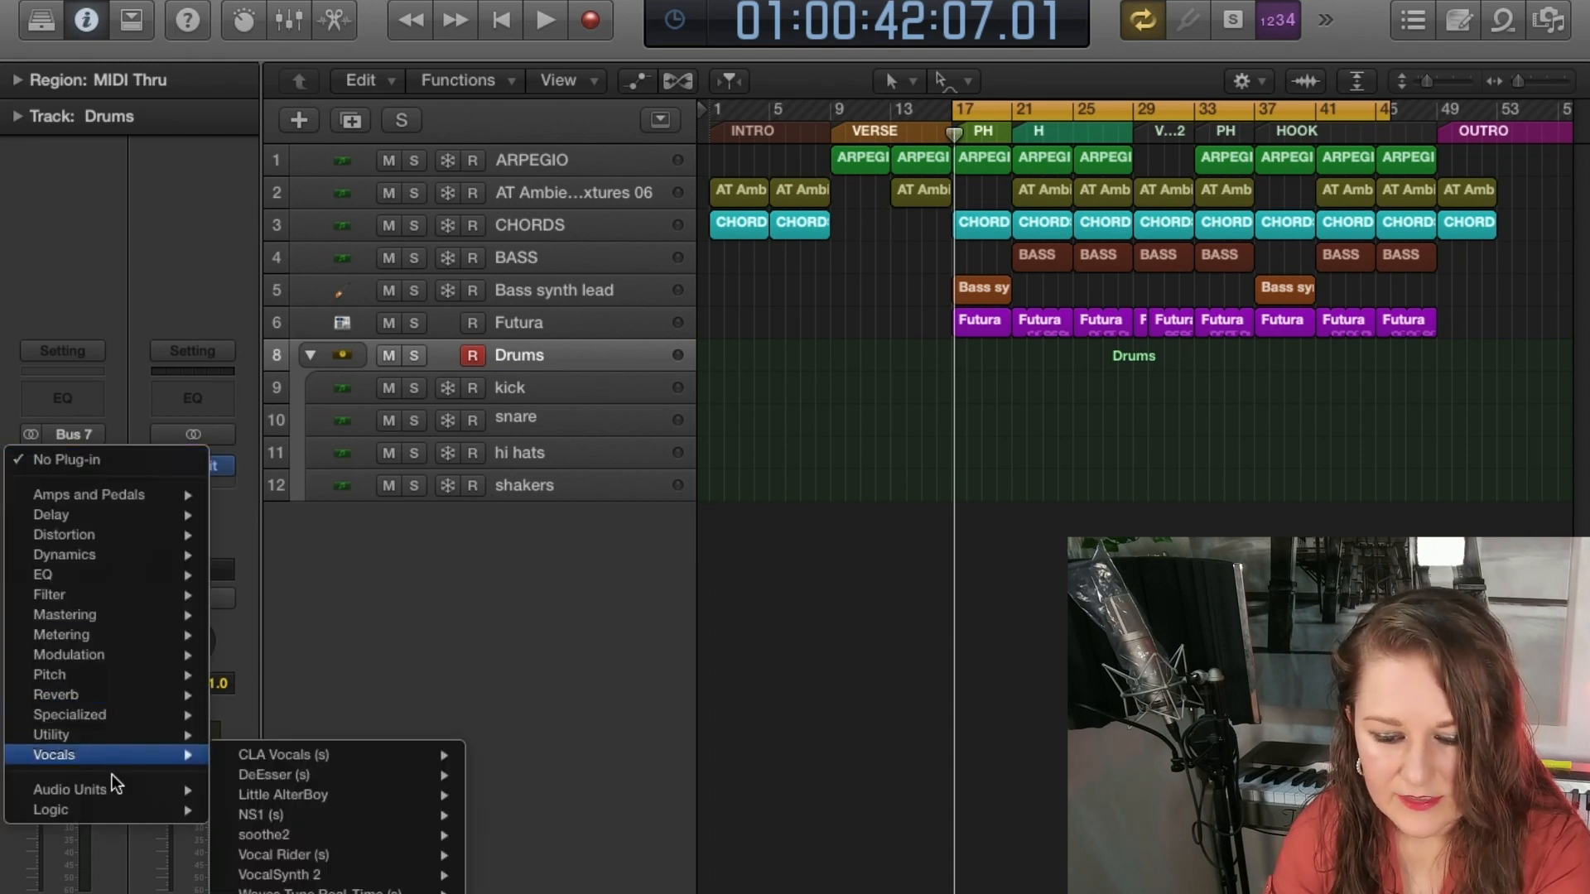
{"action": "mouse_move", "coordinate": [101, 610]}
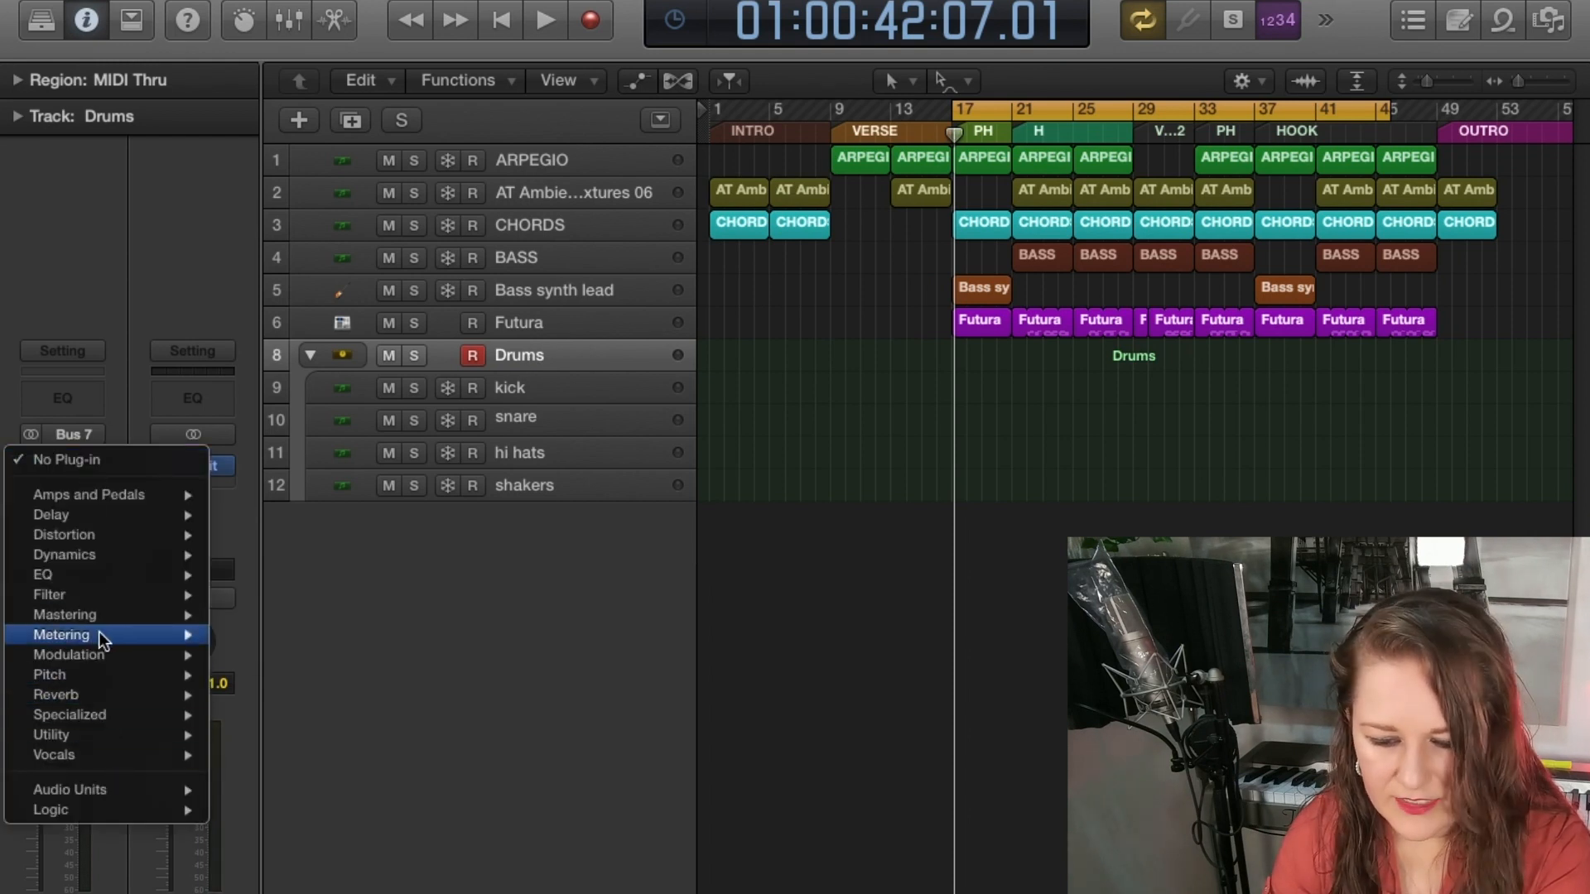
{"action": "mouse_move", "coordinate": [98, 555]}
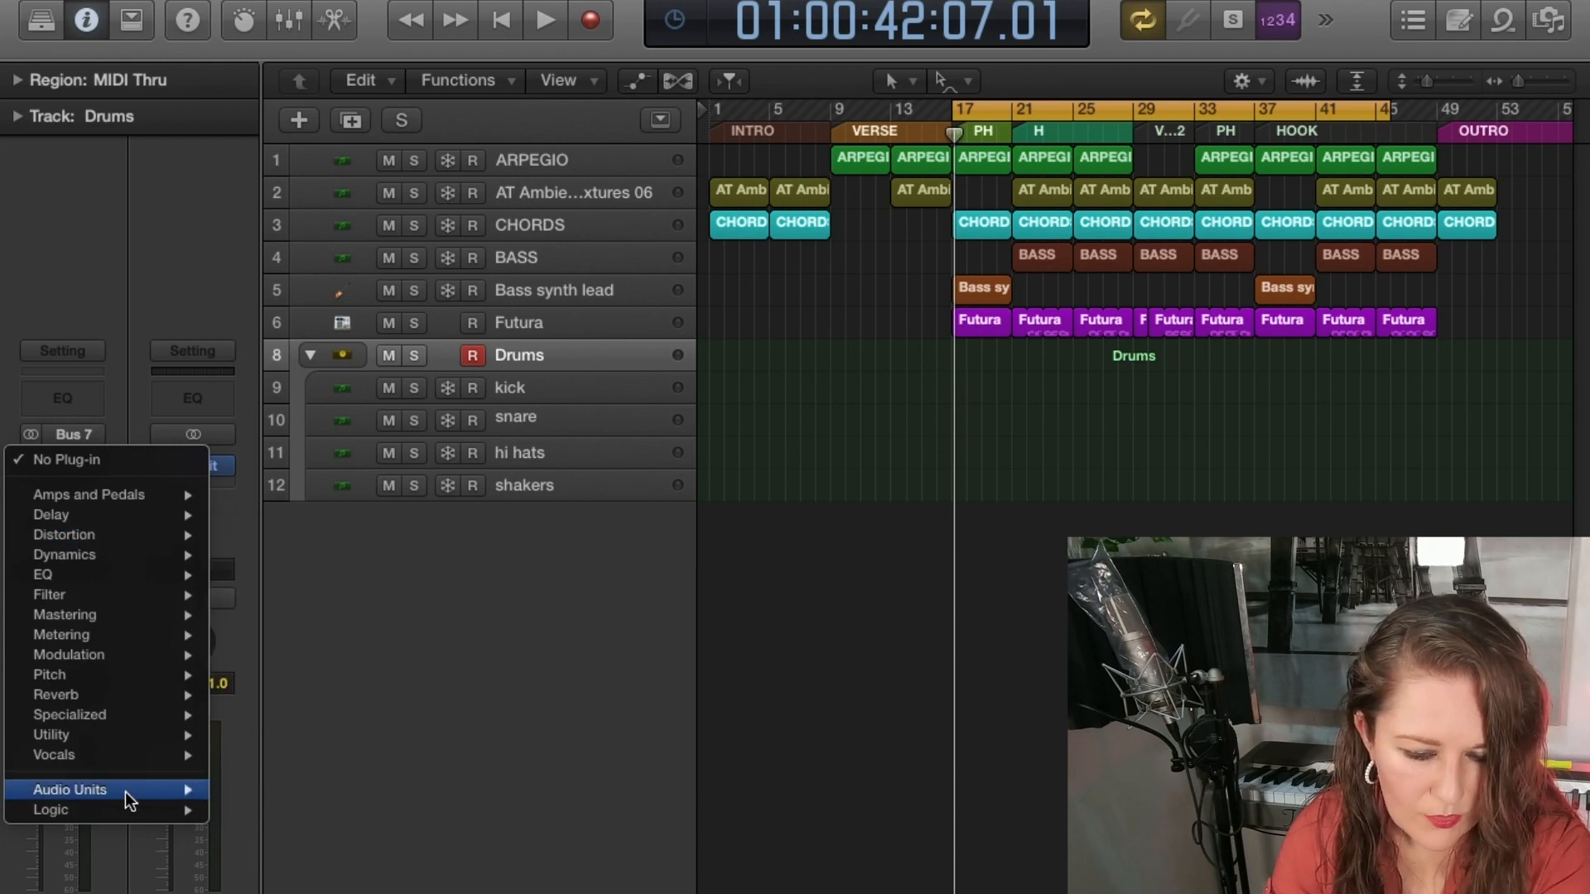
{"action": "mouse_move", "coordinate": [134, 789]}
{"action": "mouse_move", "coordinate": [277, 781]}
{"action": "mouse_move", "coordinate": [480, 783]}
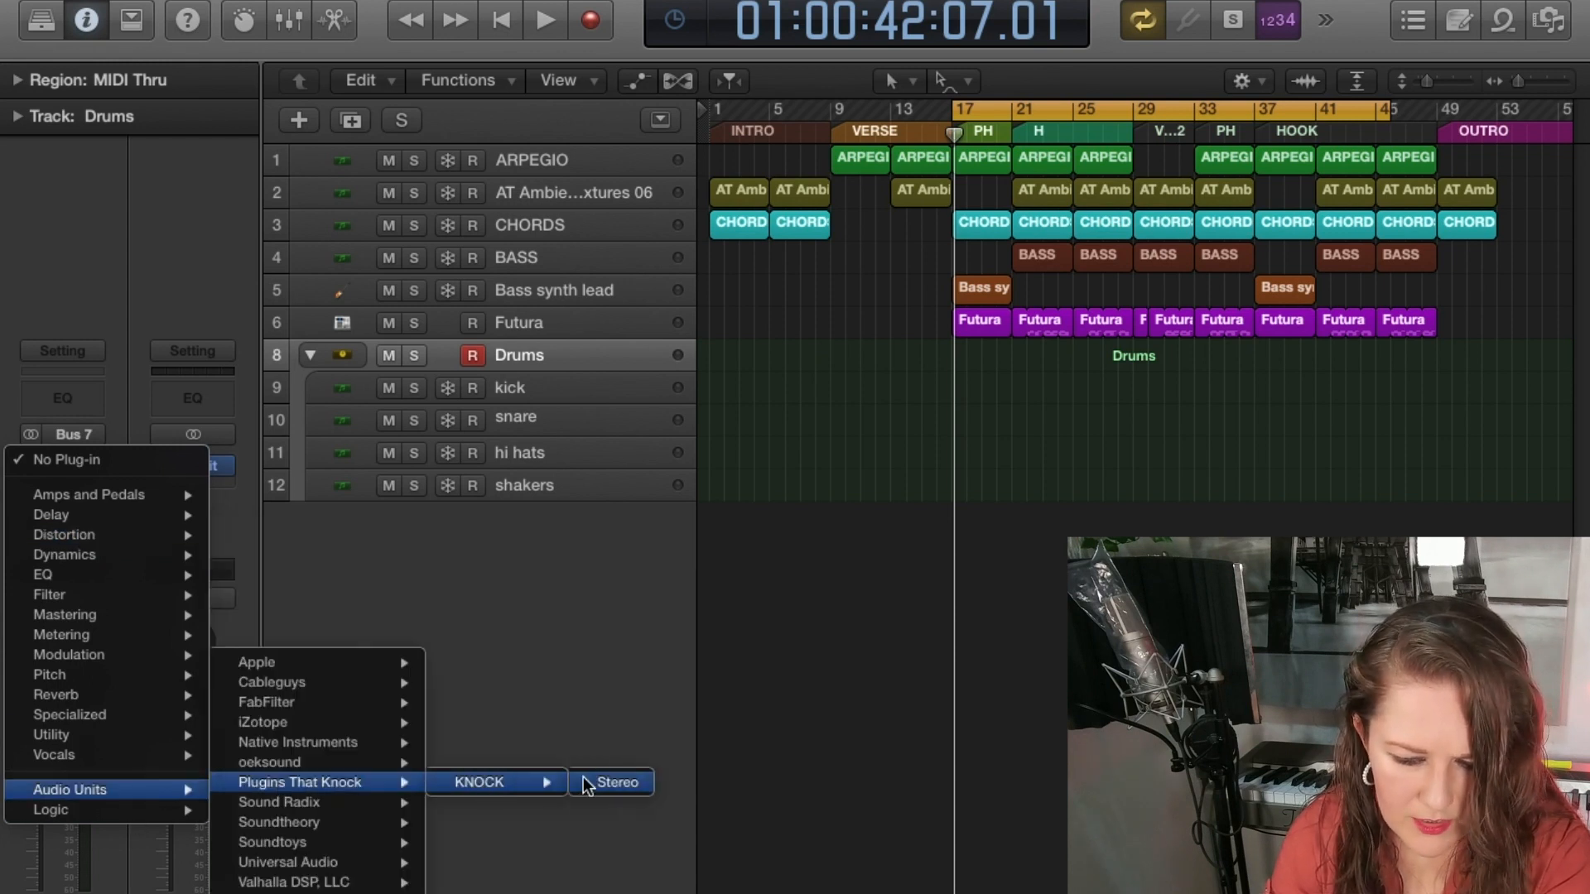
{"action": "left_click", "coordinate": [604, 782]}
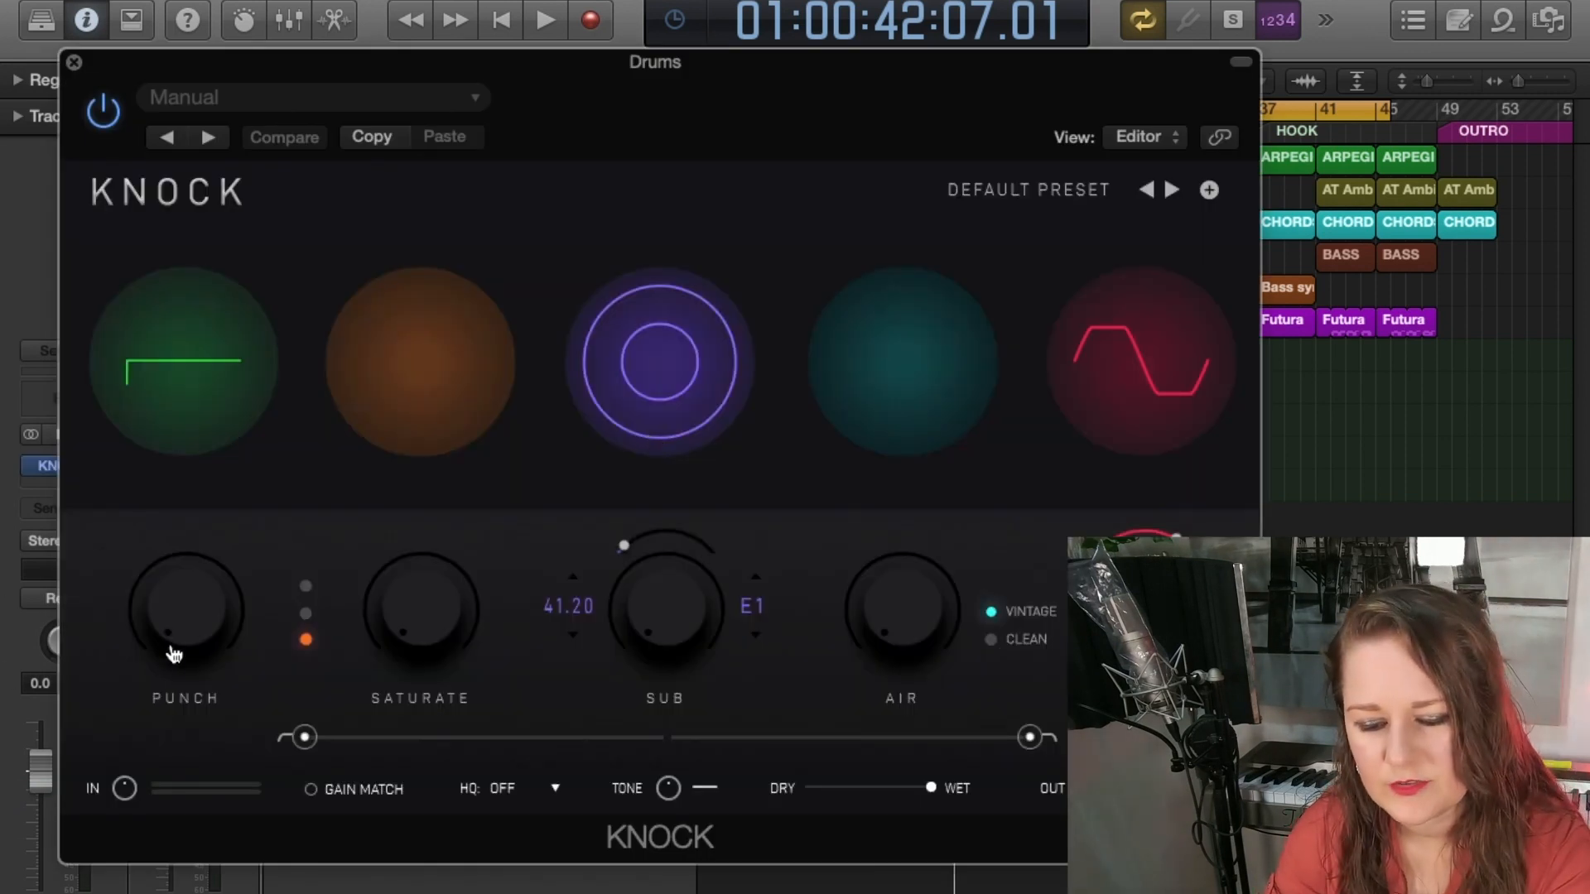
{"action": "left_click_drag", "start_coordinate": [170, 649], "coordinate": [147, 546]}
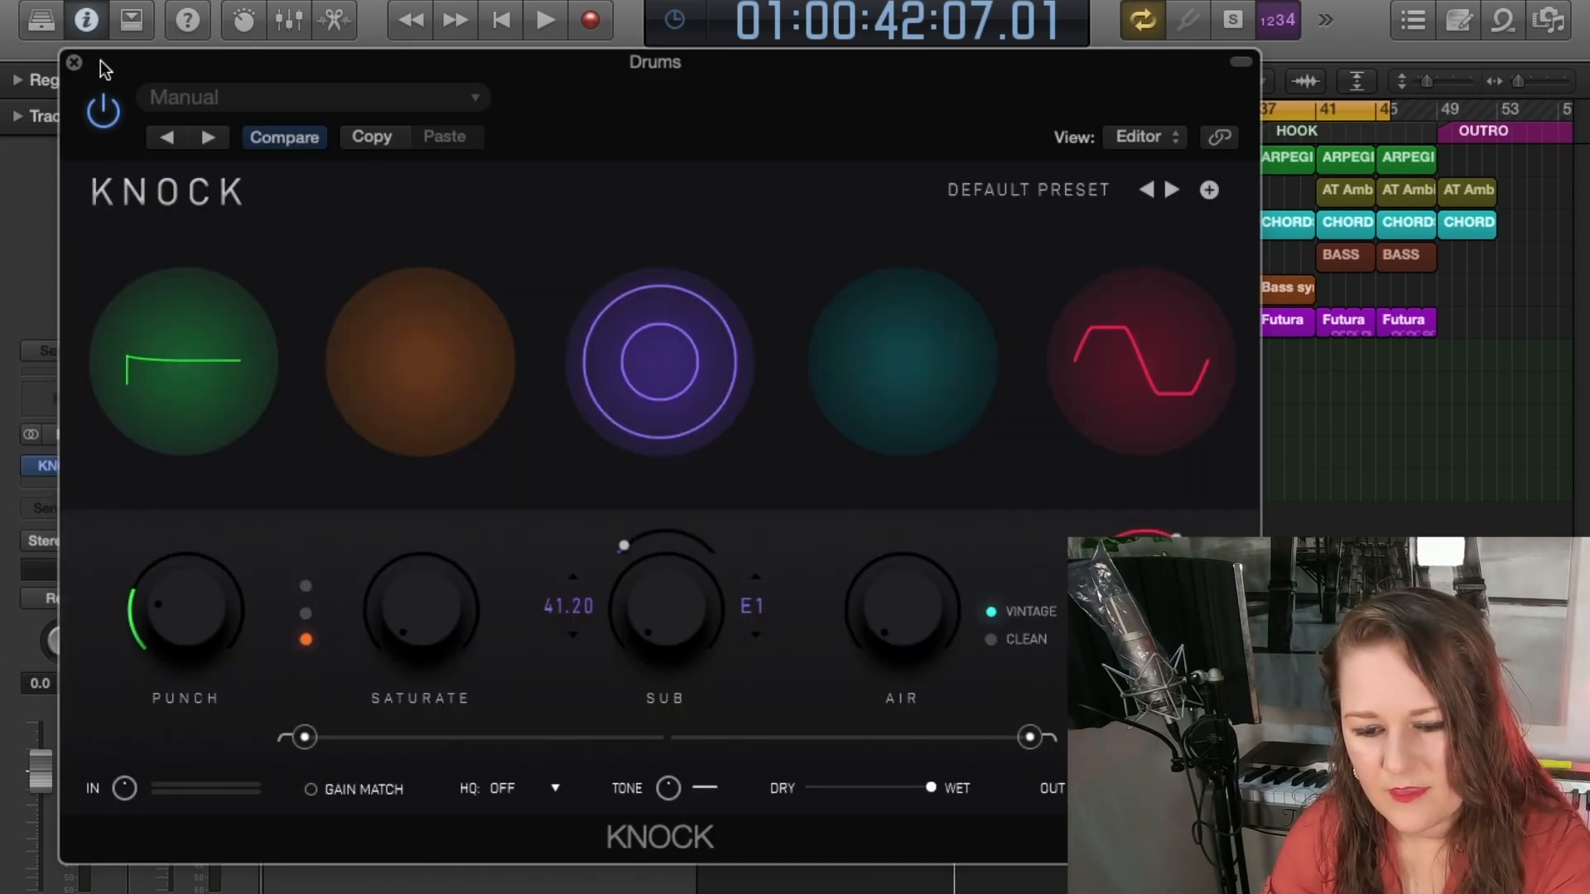
{"action": "left_click", "coordinate": [73, 62]}
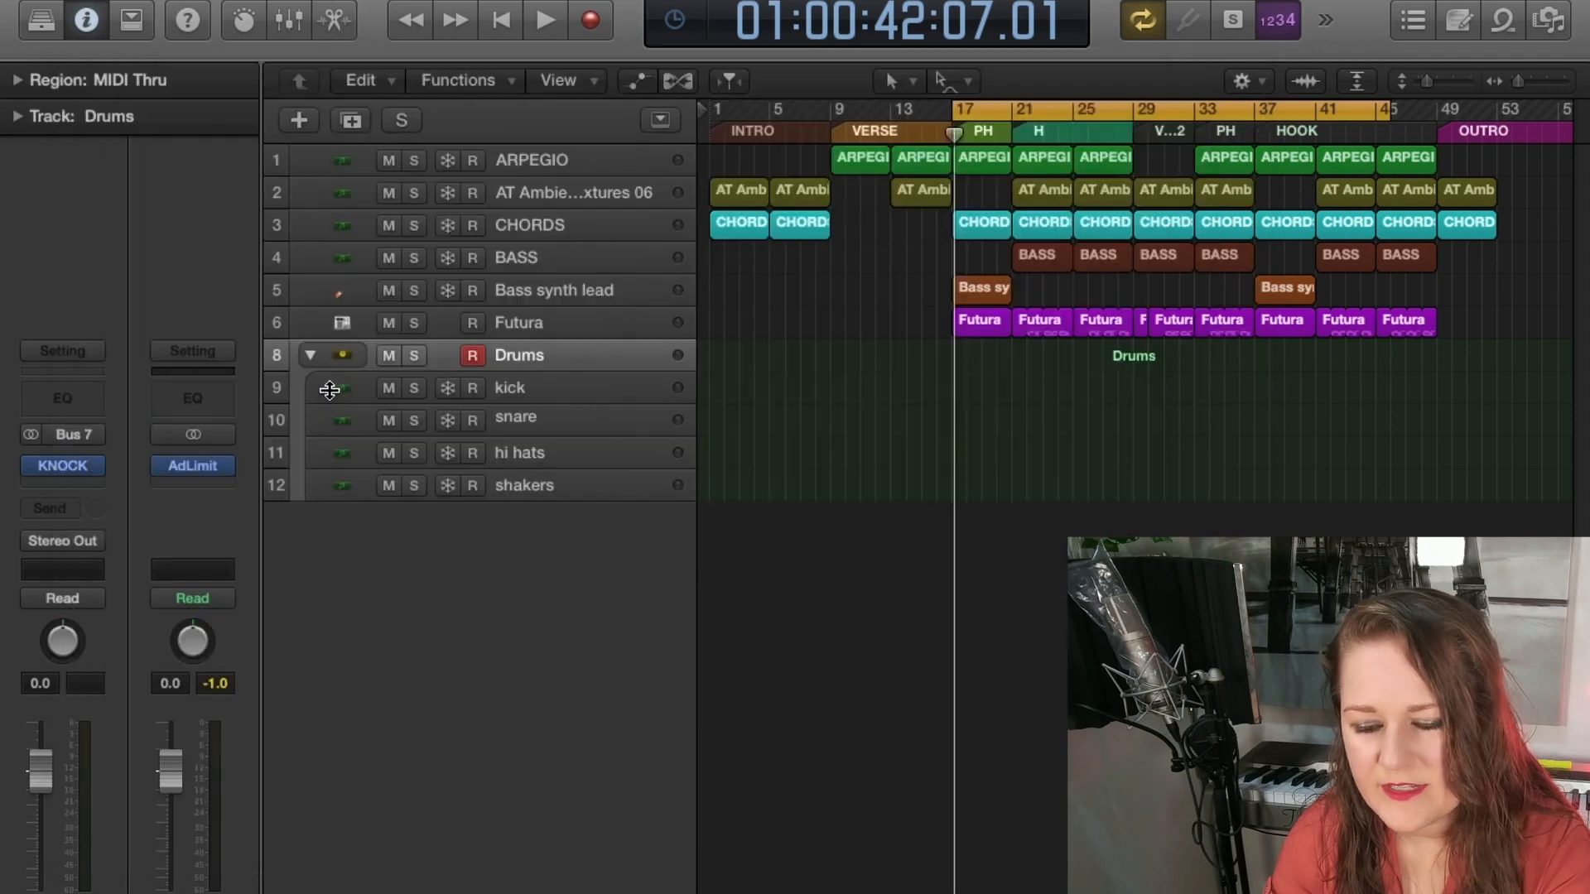
Collapse the Drums stack below the Futura track and flatten it back into individual tracks.
{"action": "left_click", "coordinate": [521, 325]}
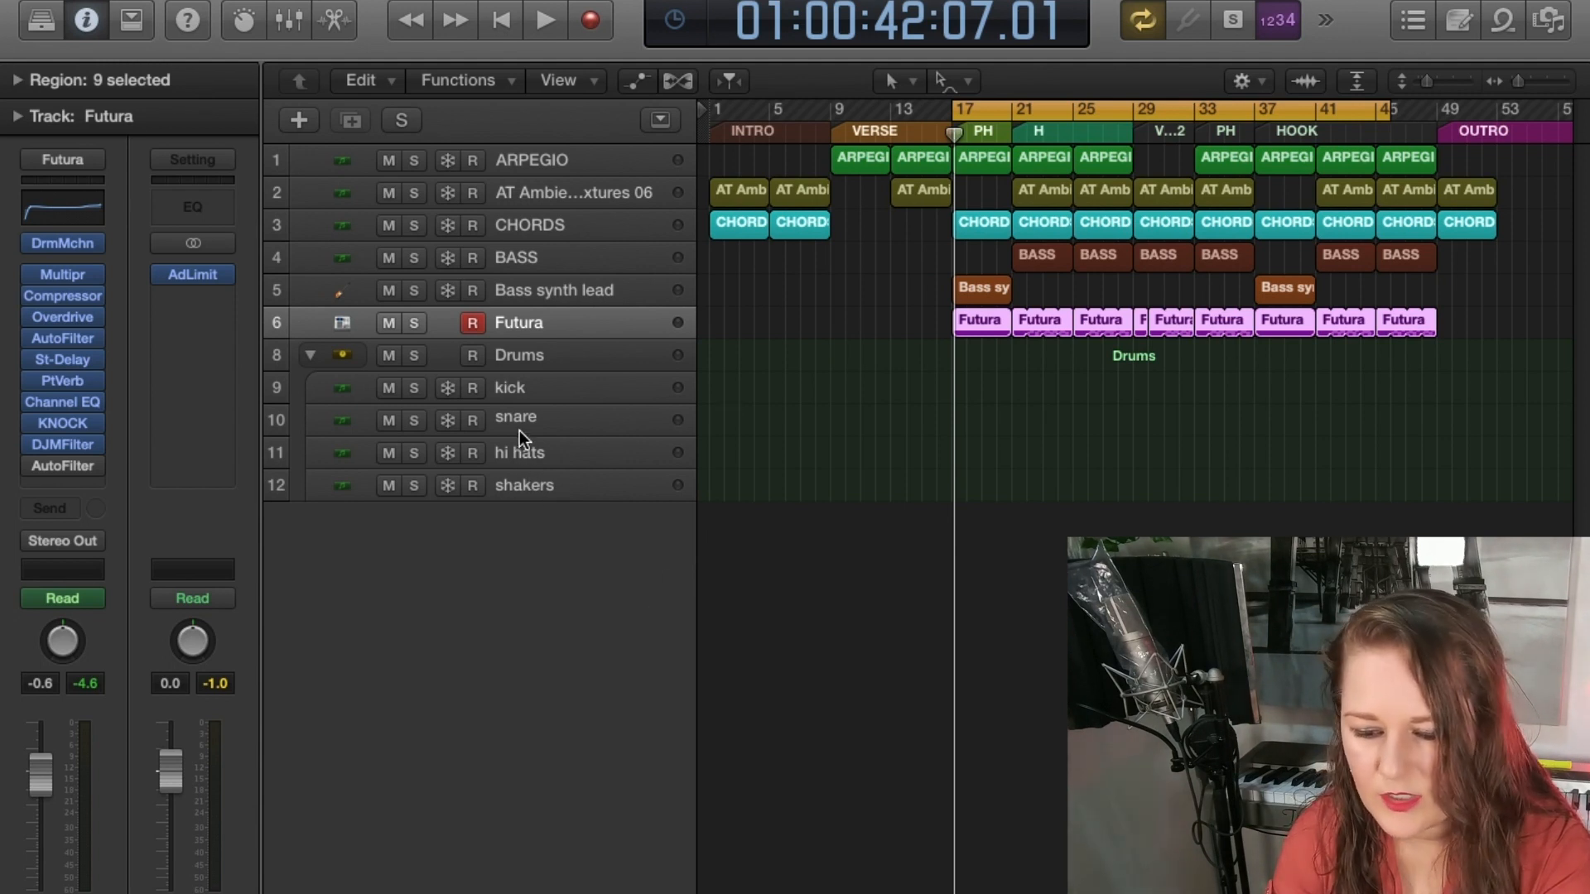
{"action": "left_click", "coordinate": [315, 352]}
{"action": "left_click", "coordinate": [511, 358]}
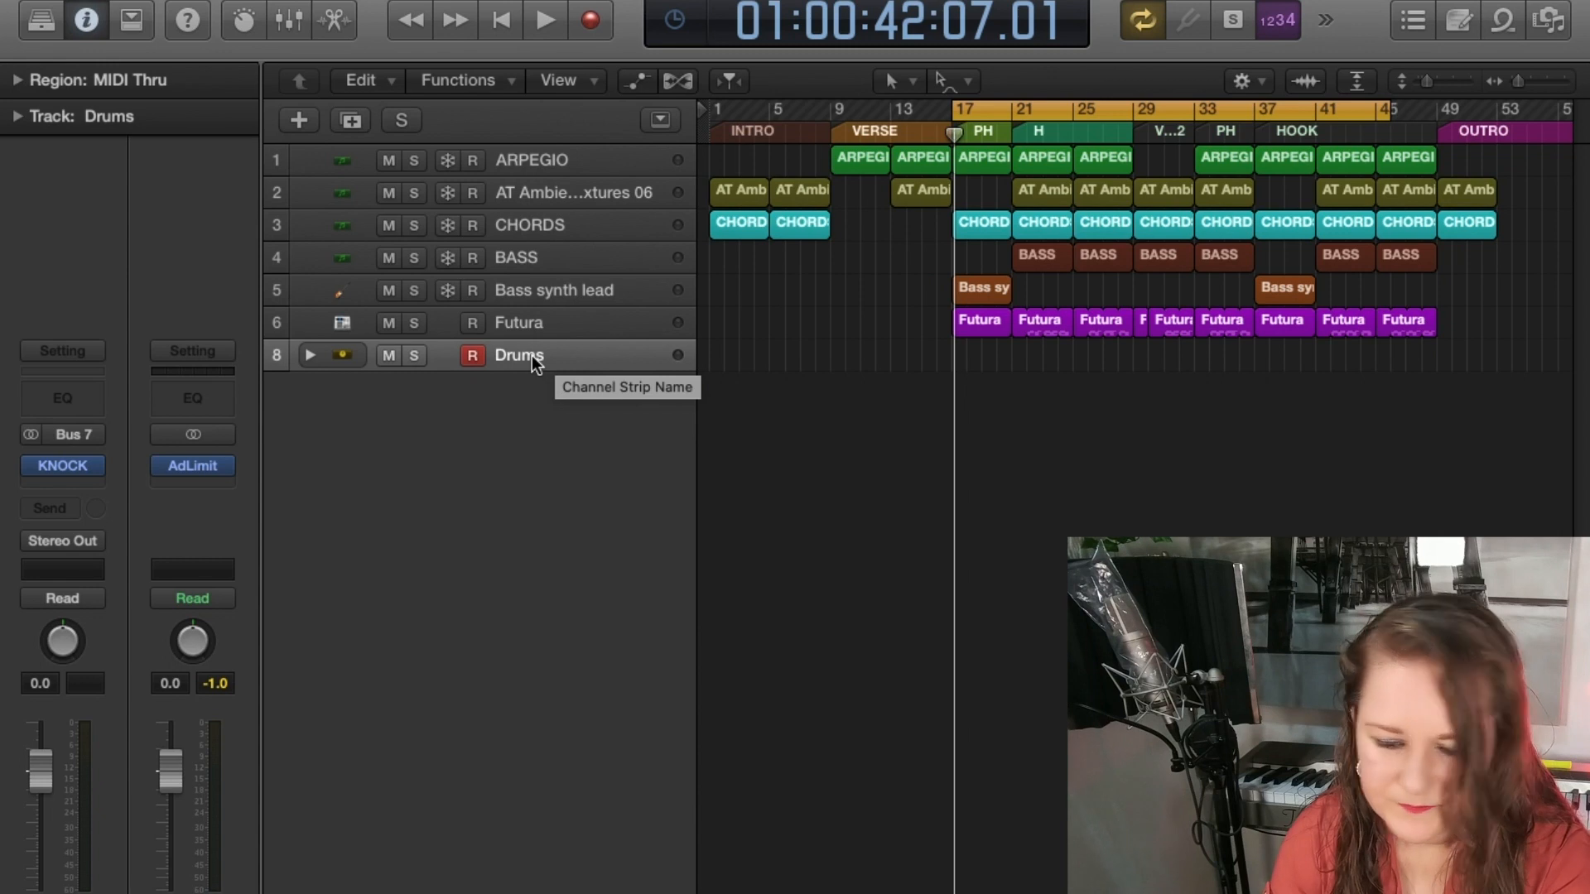
{"action": "right_click", "coordinate": [531, 357]}
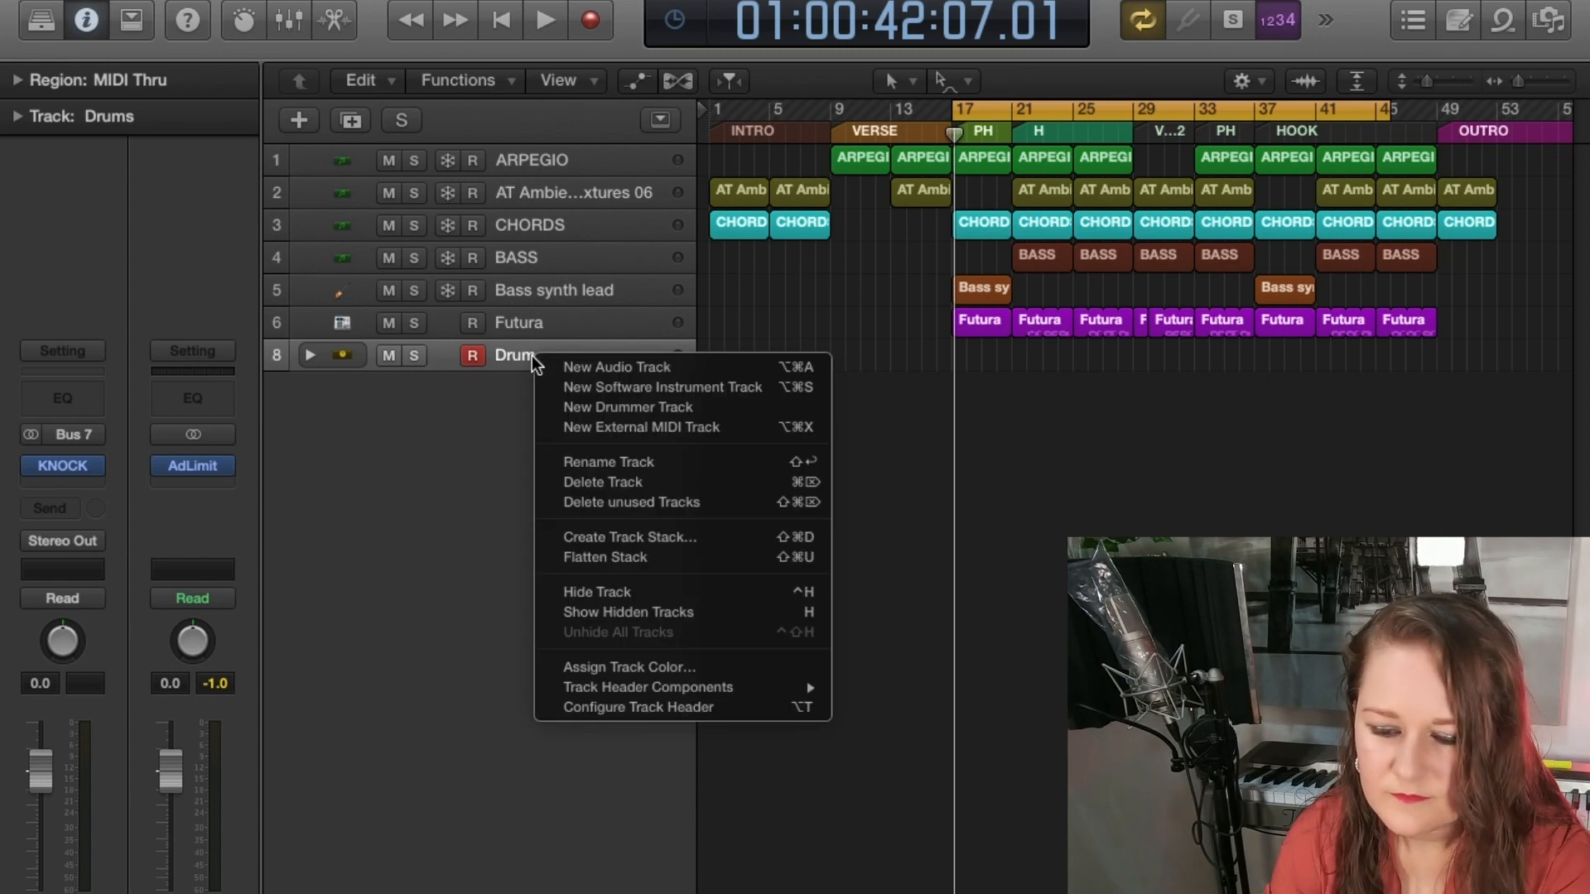
{"action": "left_click", "coordinate": [593, 558]}
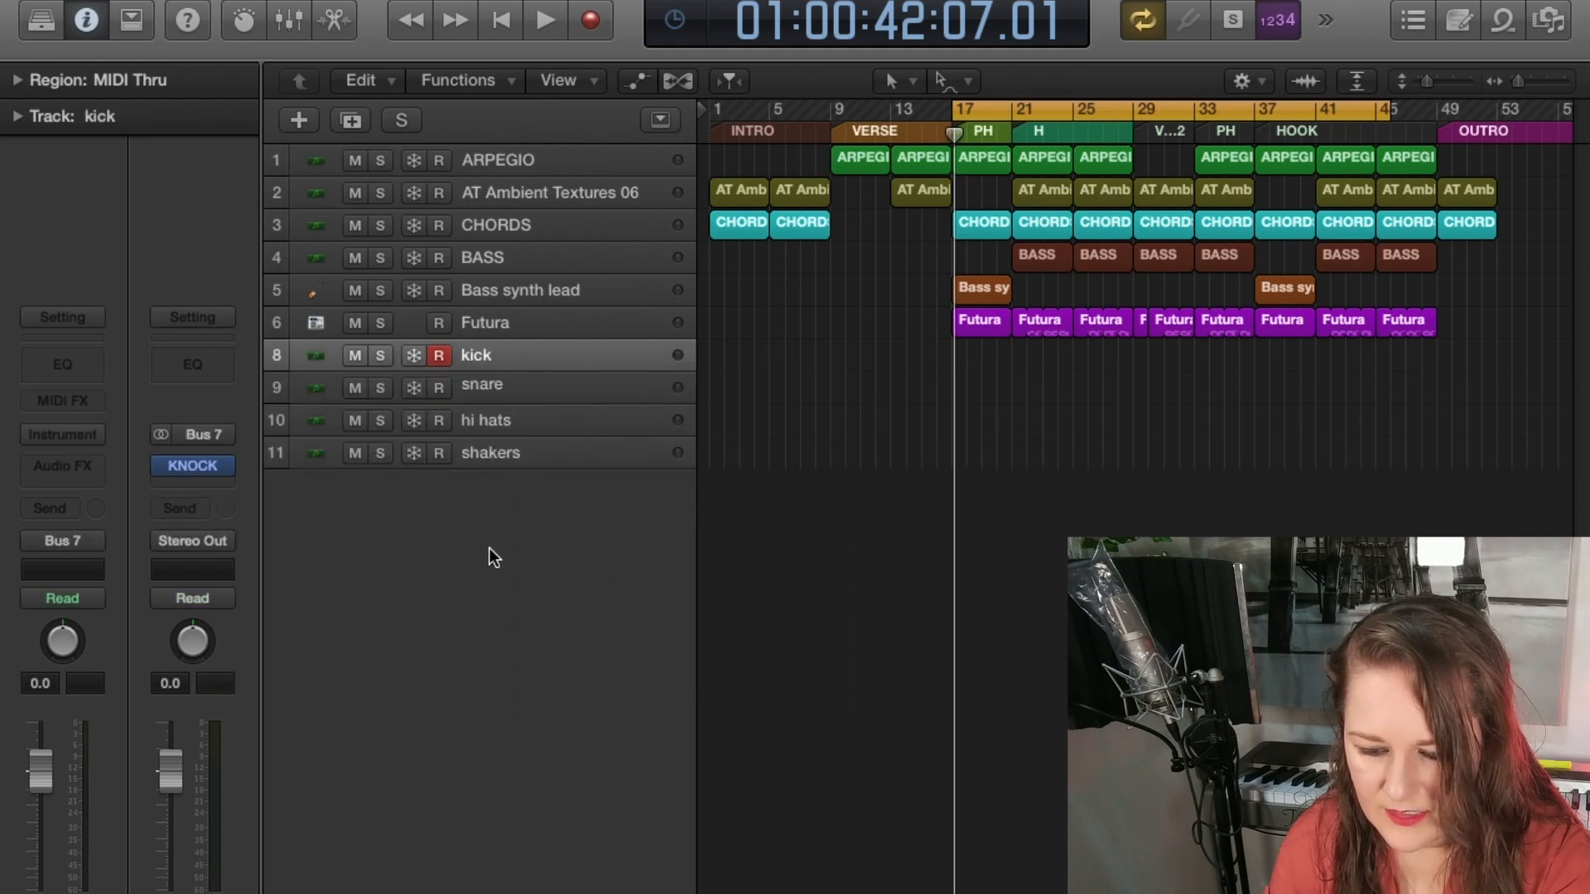
Delete the kick, snare, hi hats and shakers tracks together, leaving the Futura track as the last one in the project.
{"action": "right_click", "coordinate": [481, 432]}
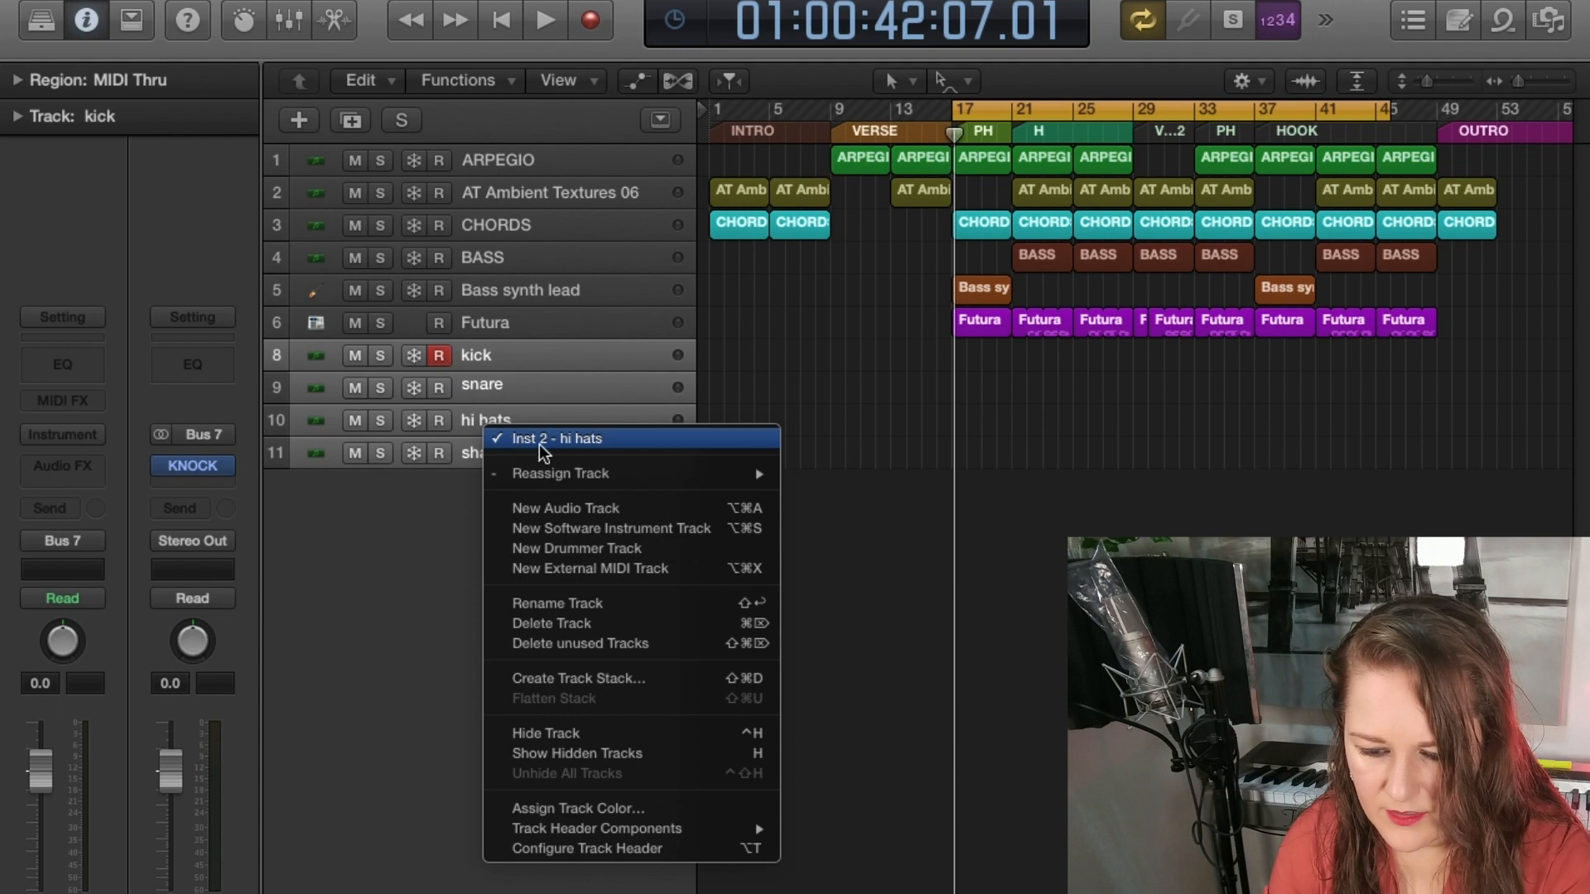
{"action": "left_click", "coordinate": [405, 549]}
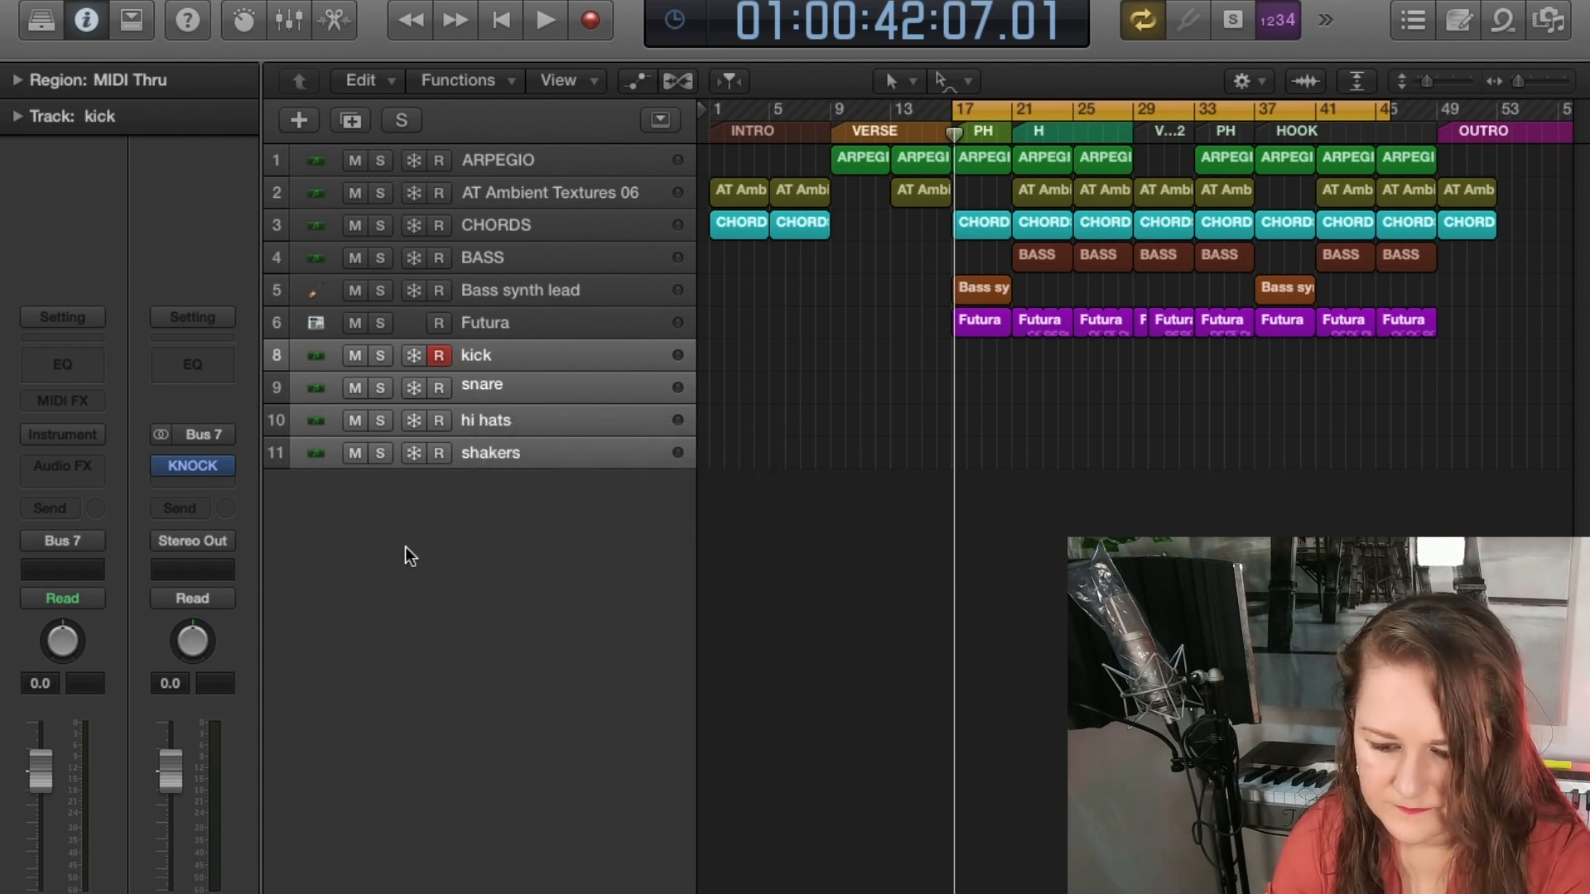
{"action": "left_click", "coordinate": [503, 453]}
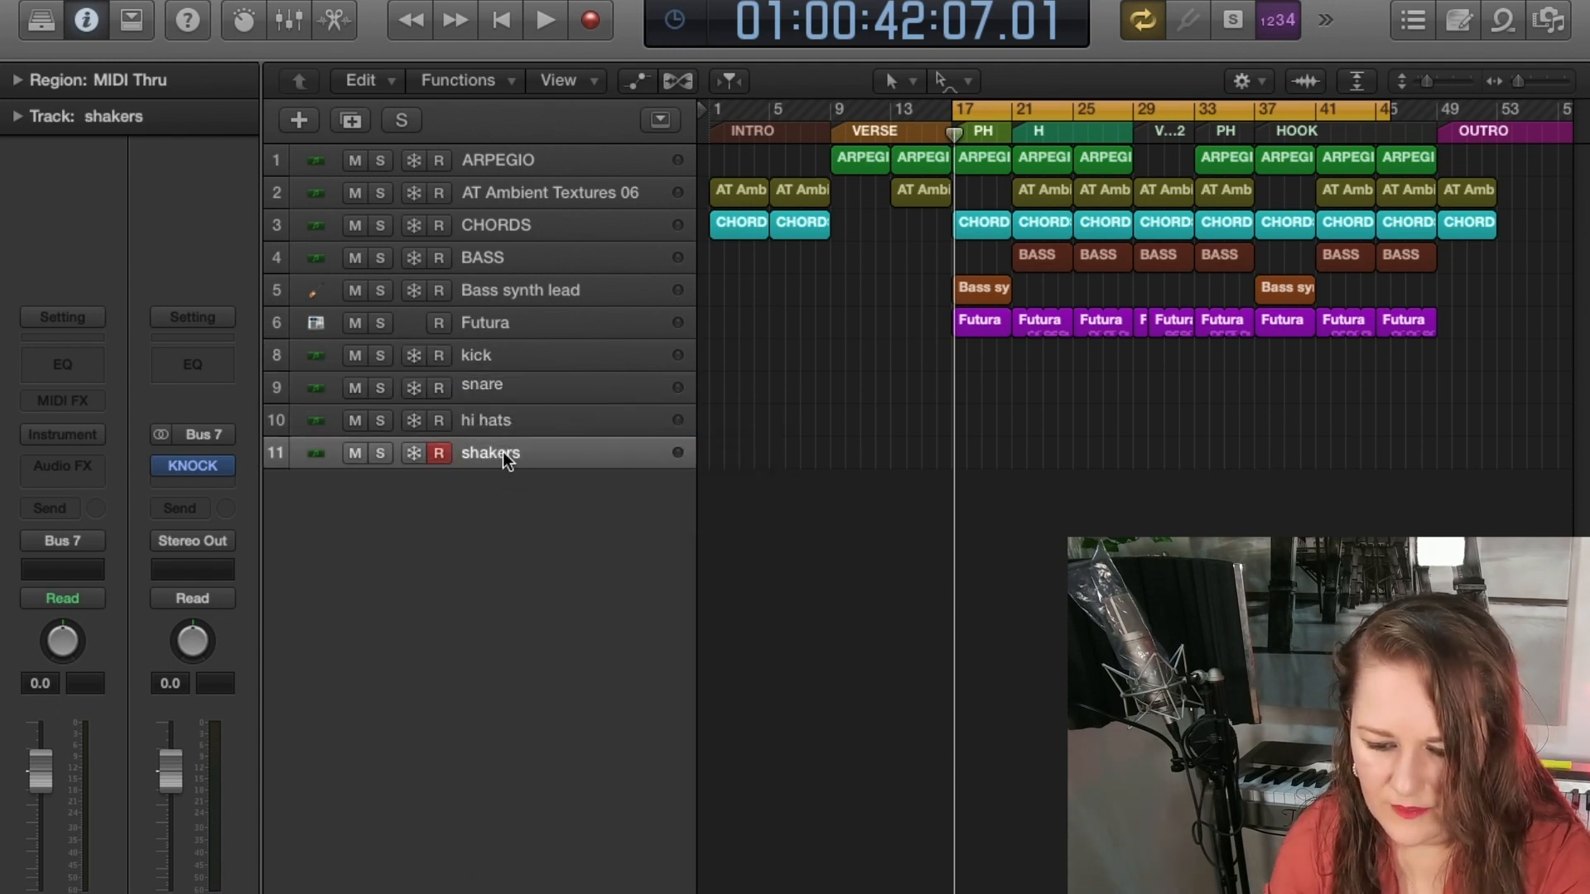
{"action": "right_click", "coordinate": [496, 365]}
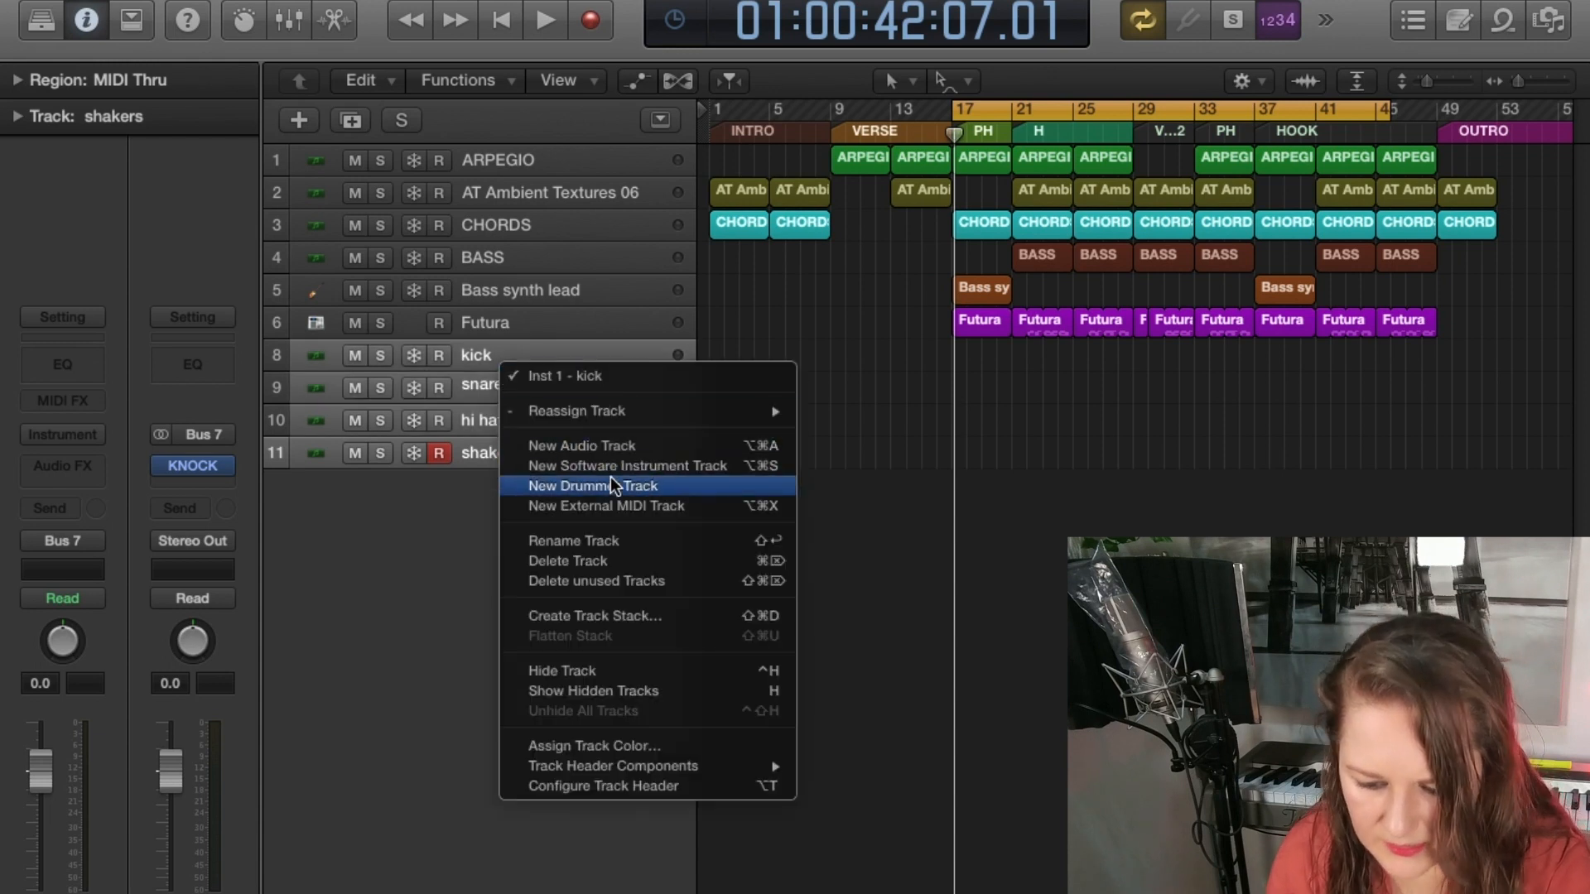
{"action": "left_click", "coordinate": [599, 561]}
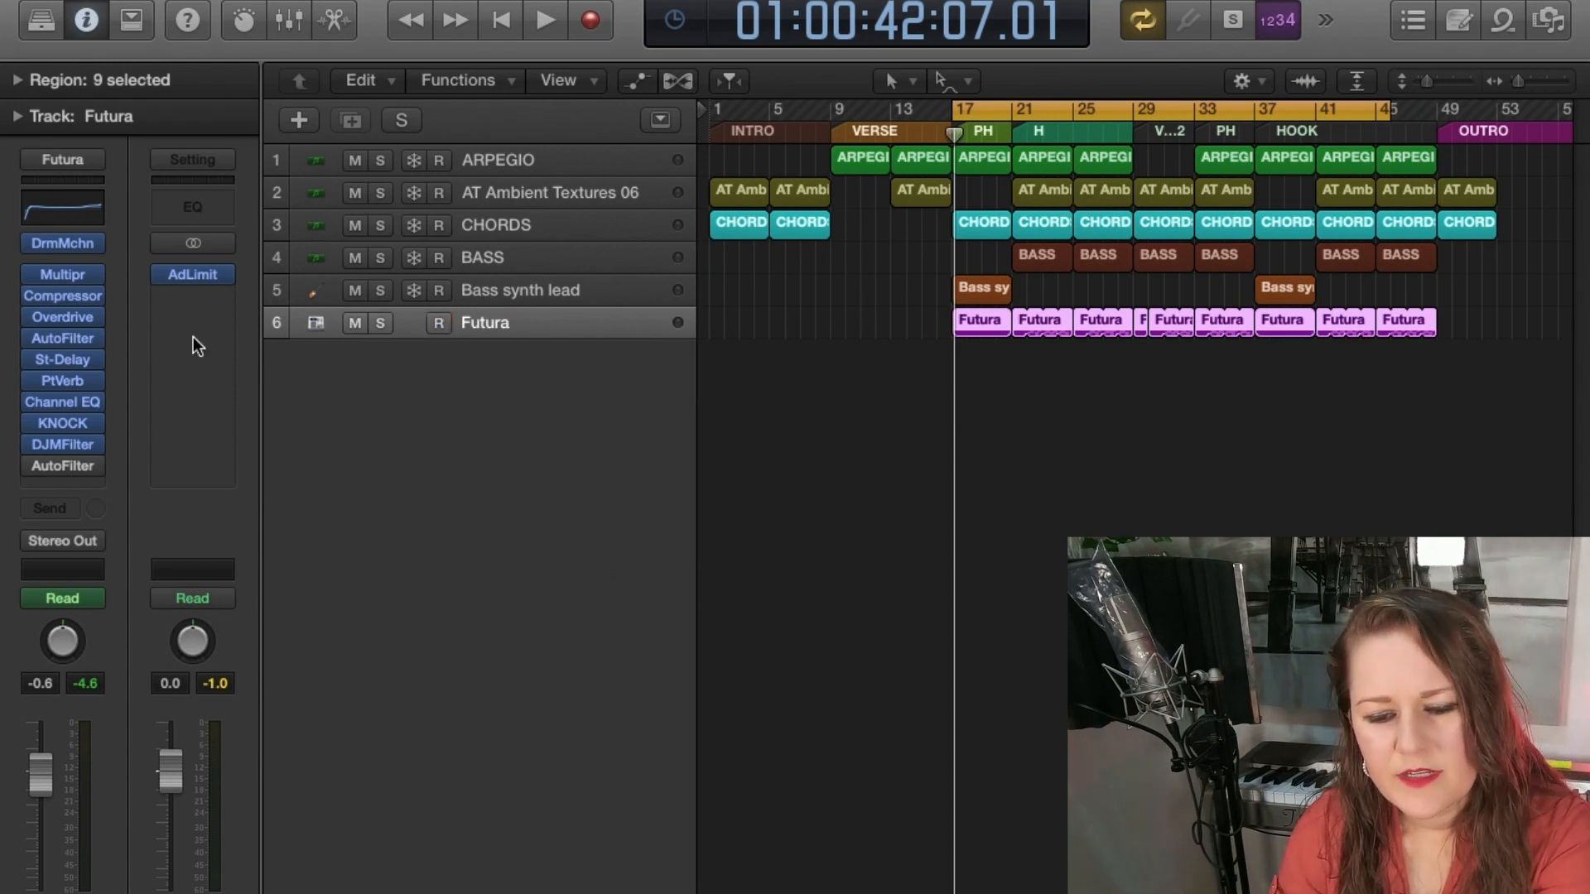
Open the Futura track's drum machine, view the individual sound controls of Snare 1 and Kick 1, and close its window.
{"action": "left_click", "coordinate": [62, 245]}
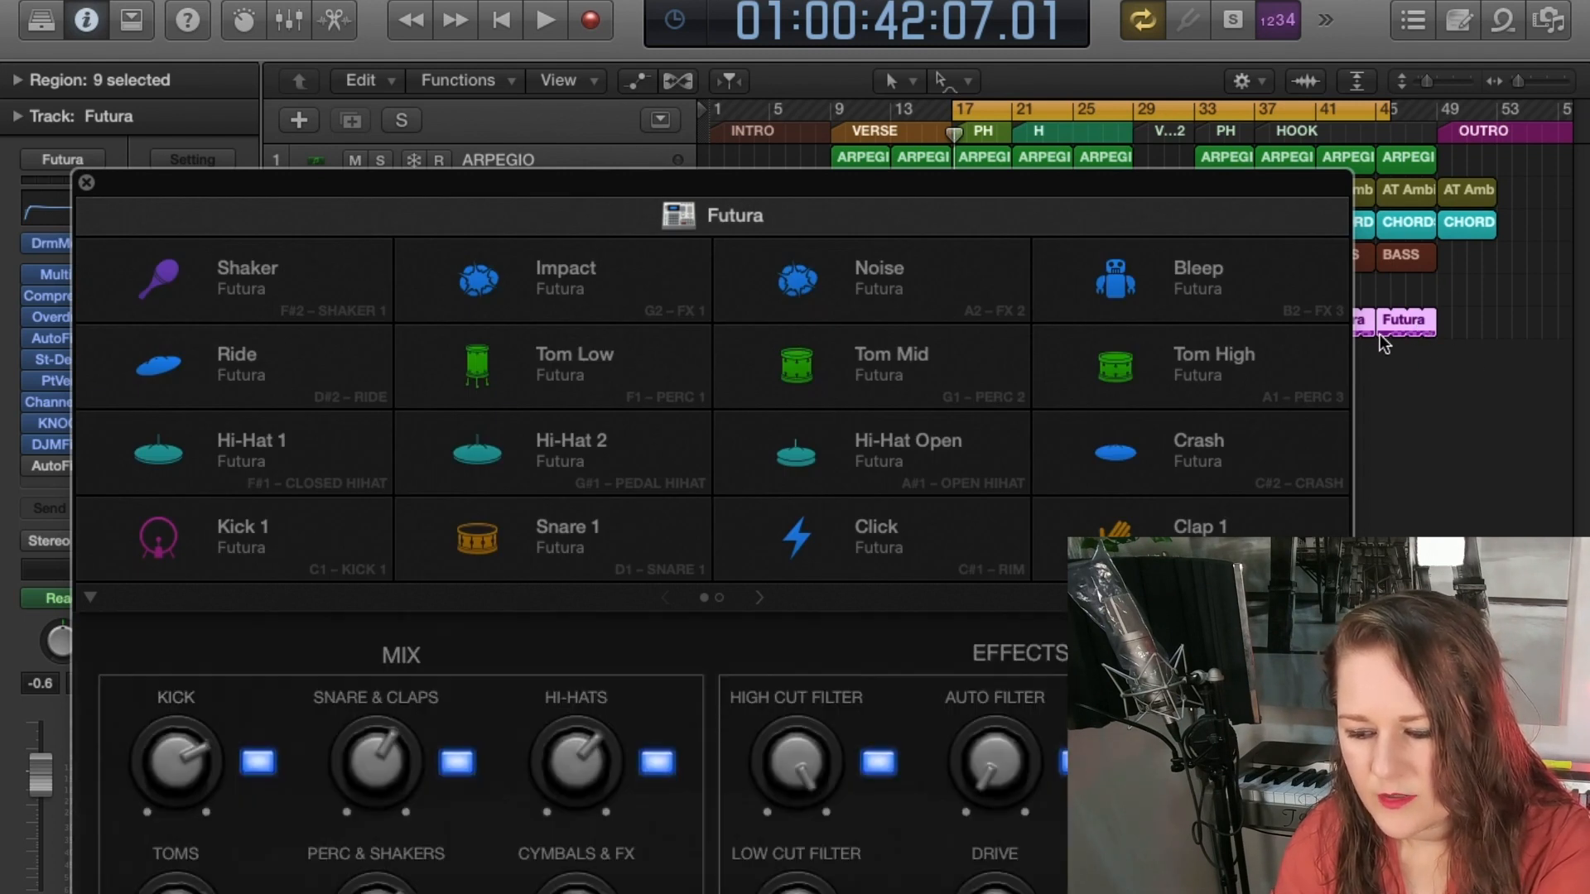
{"action": "left_click", "coordinate": [517, 537]}
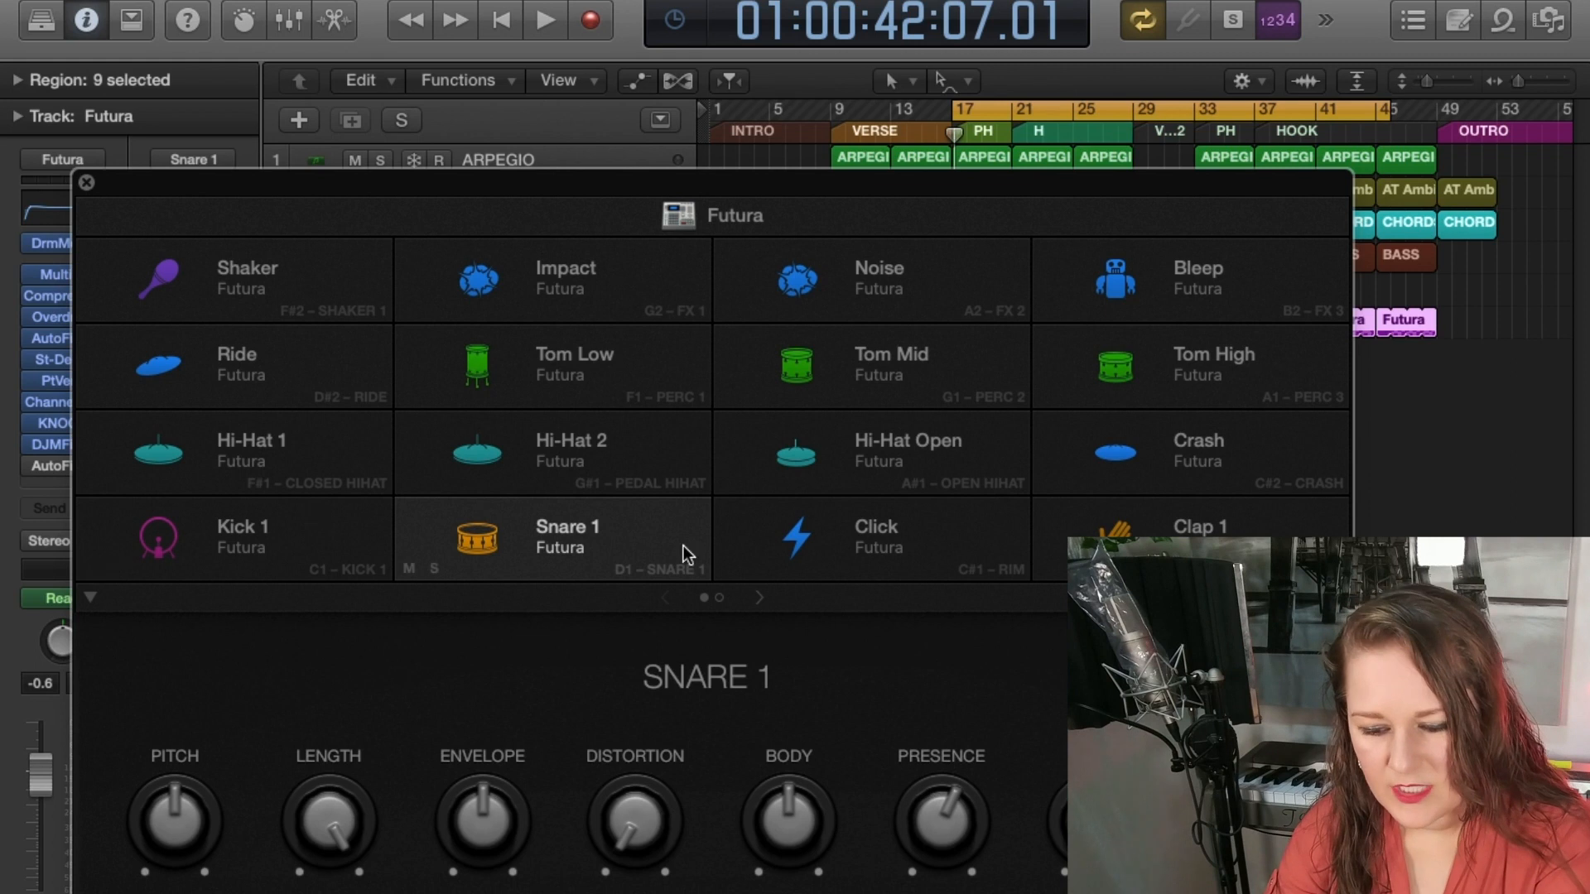
{"action": "left_click", "coordinate": [302, 550]}
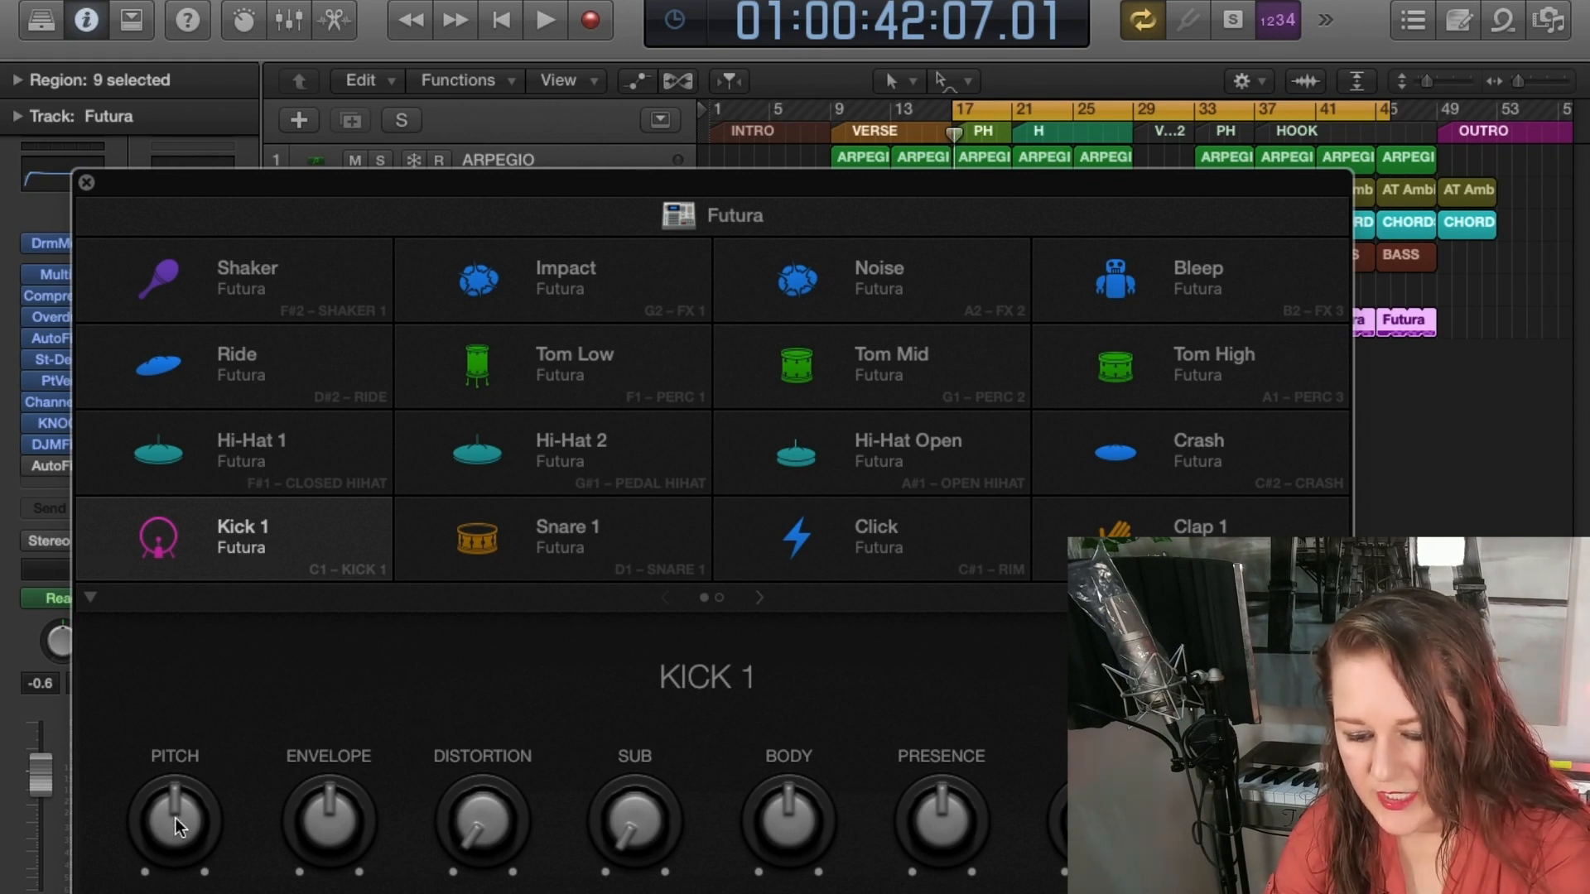
{"action": "left_click", "coordinate": [589, 539]}
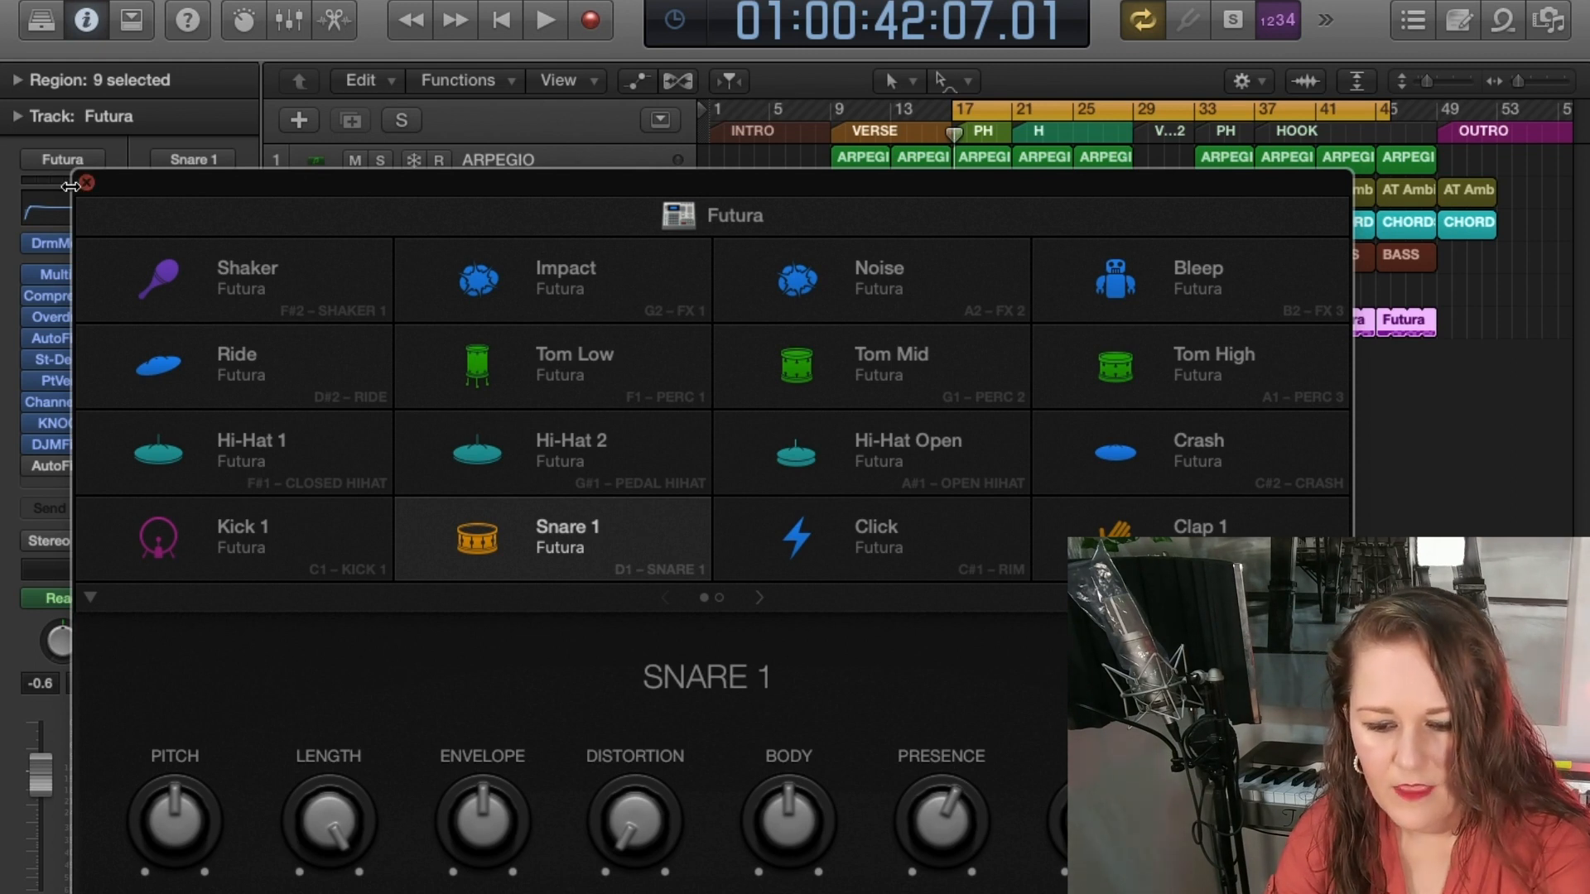
{"action": "left_click", "coordinate": [86, 182]}
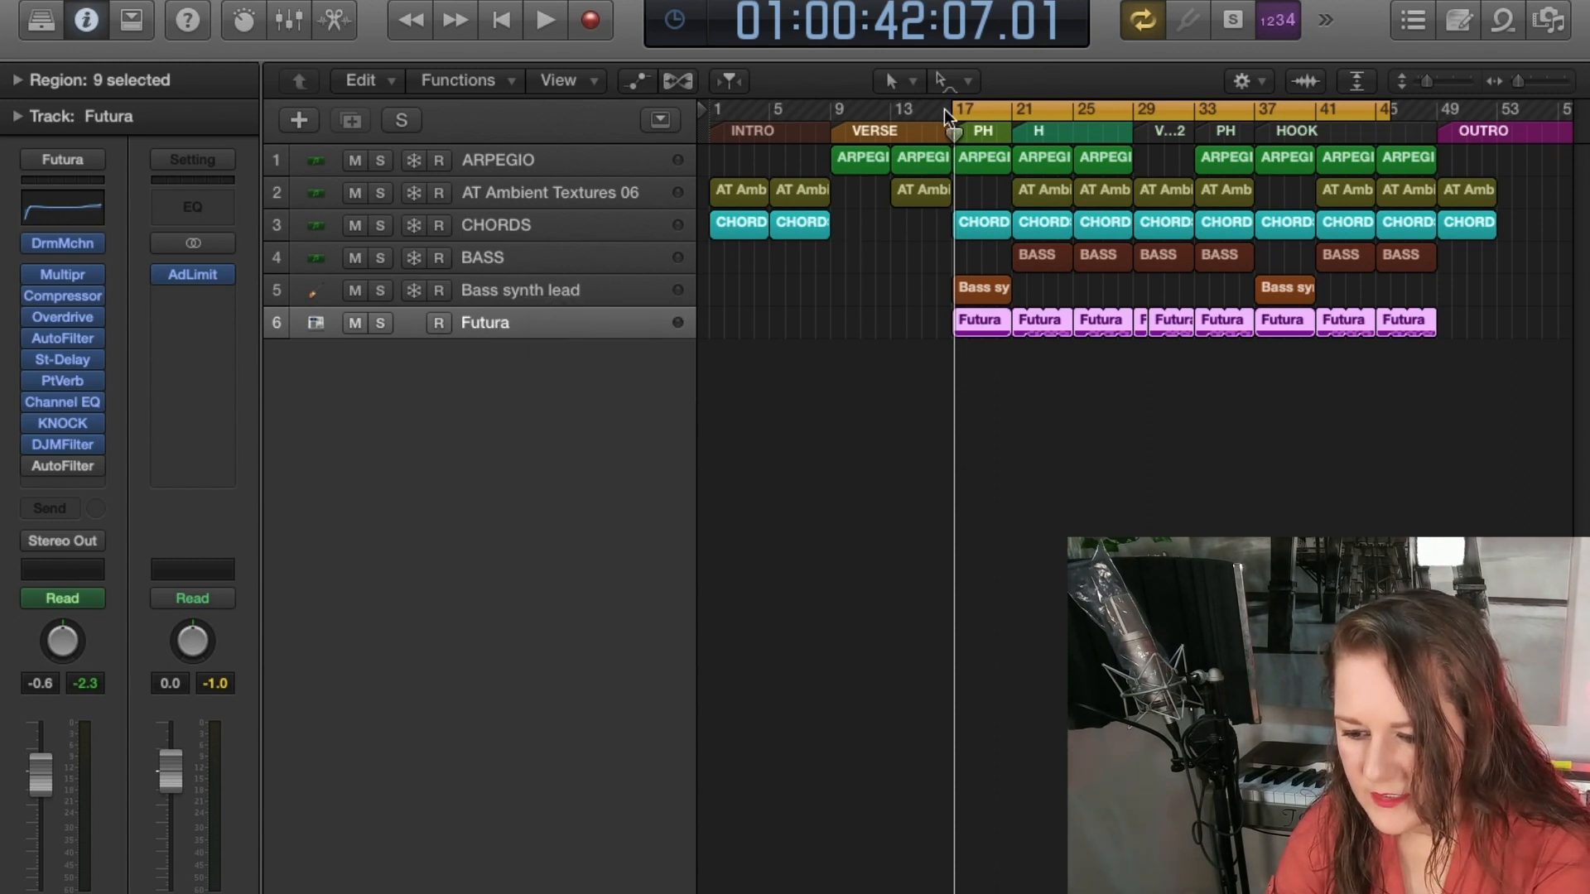
Extend the start of the cycle range back to bar 1 and select the Bass synth lead track.
{"action": "left_click_drag", "start_coordinate": [954, 104], "coordinate": [711, 103]}
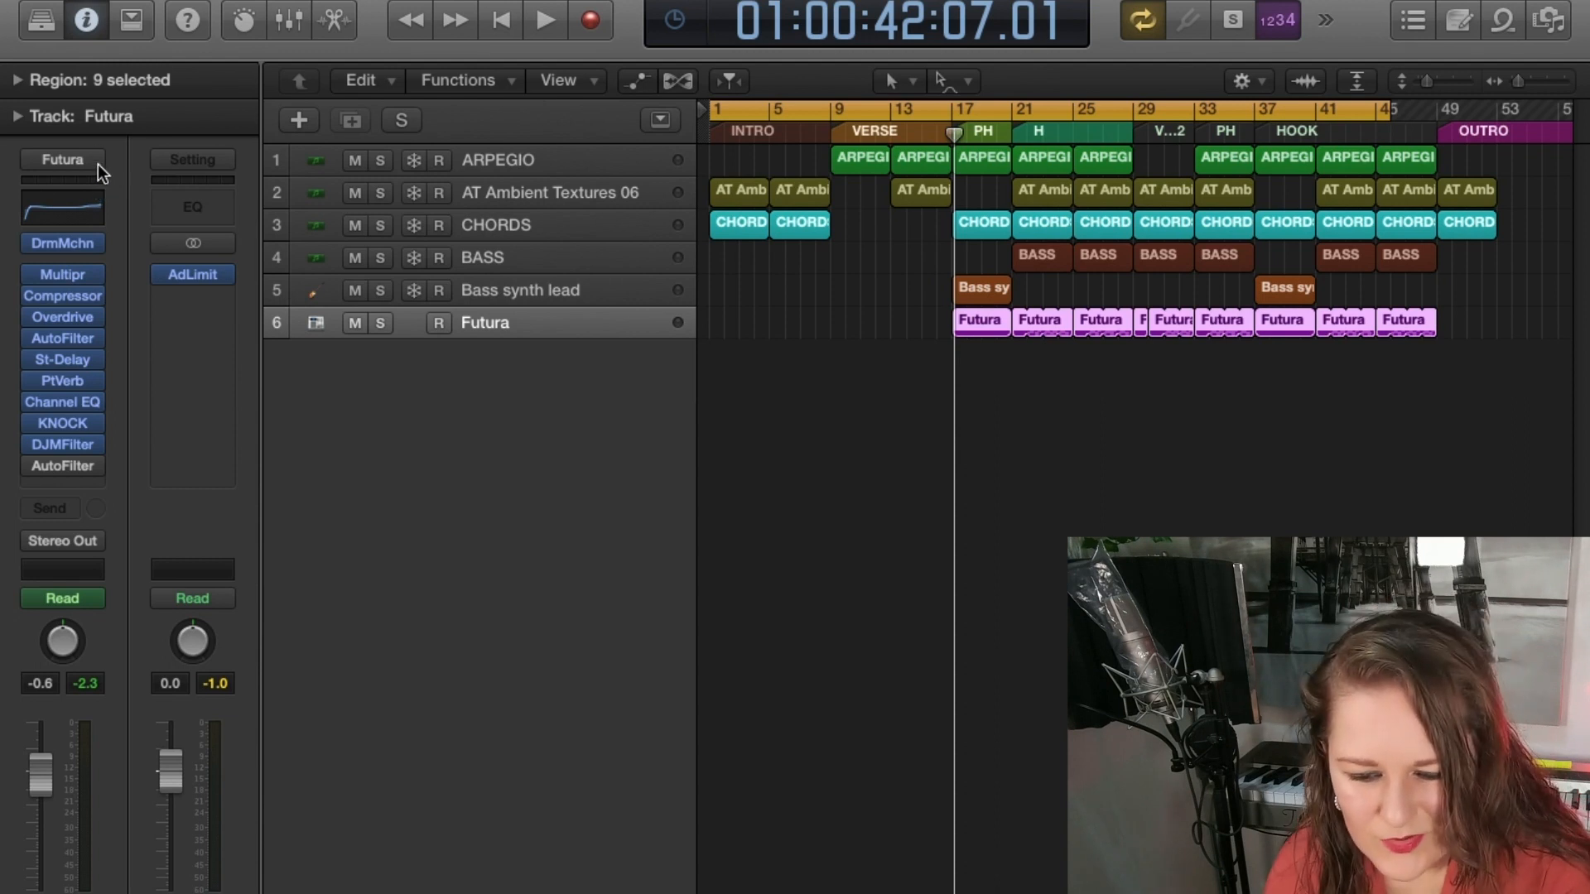
{"action": "left_click", "coordinate": [507, 289]}
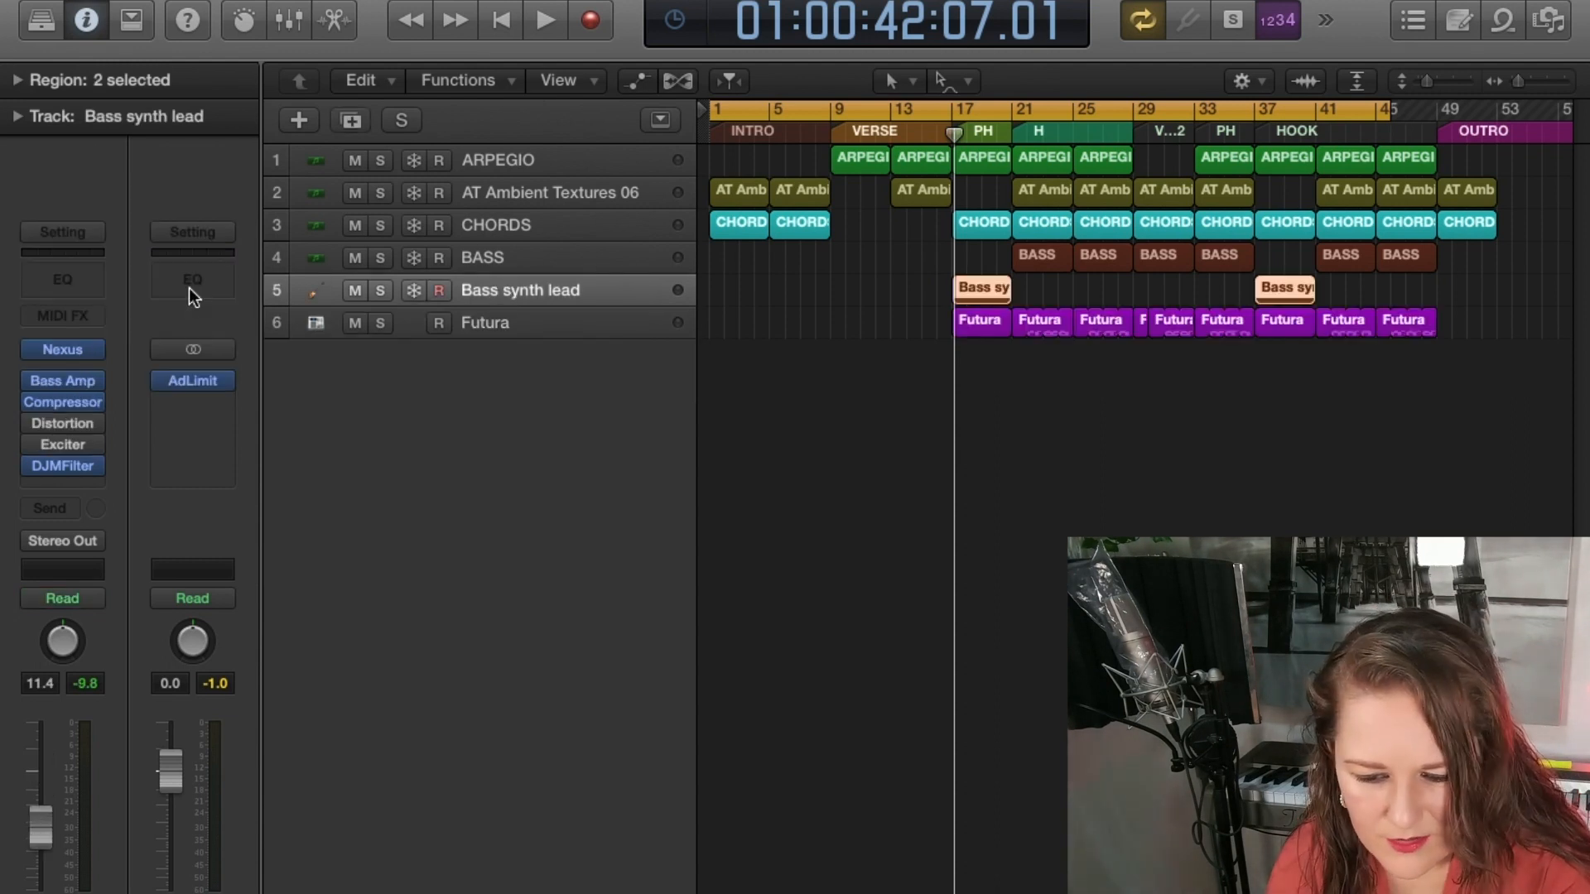
Insert the stereo Youlean Loudness Meter 2 below AdLimit on the Stereo Out channel and move its window clear of the channel strips.
{"action": "left_click", "coordinate": [231, 404]}
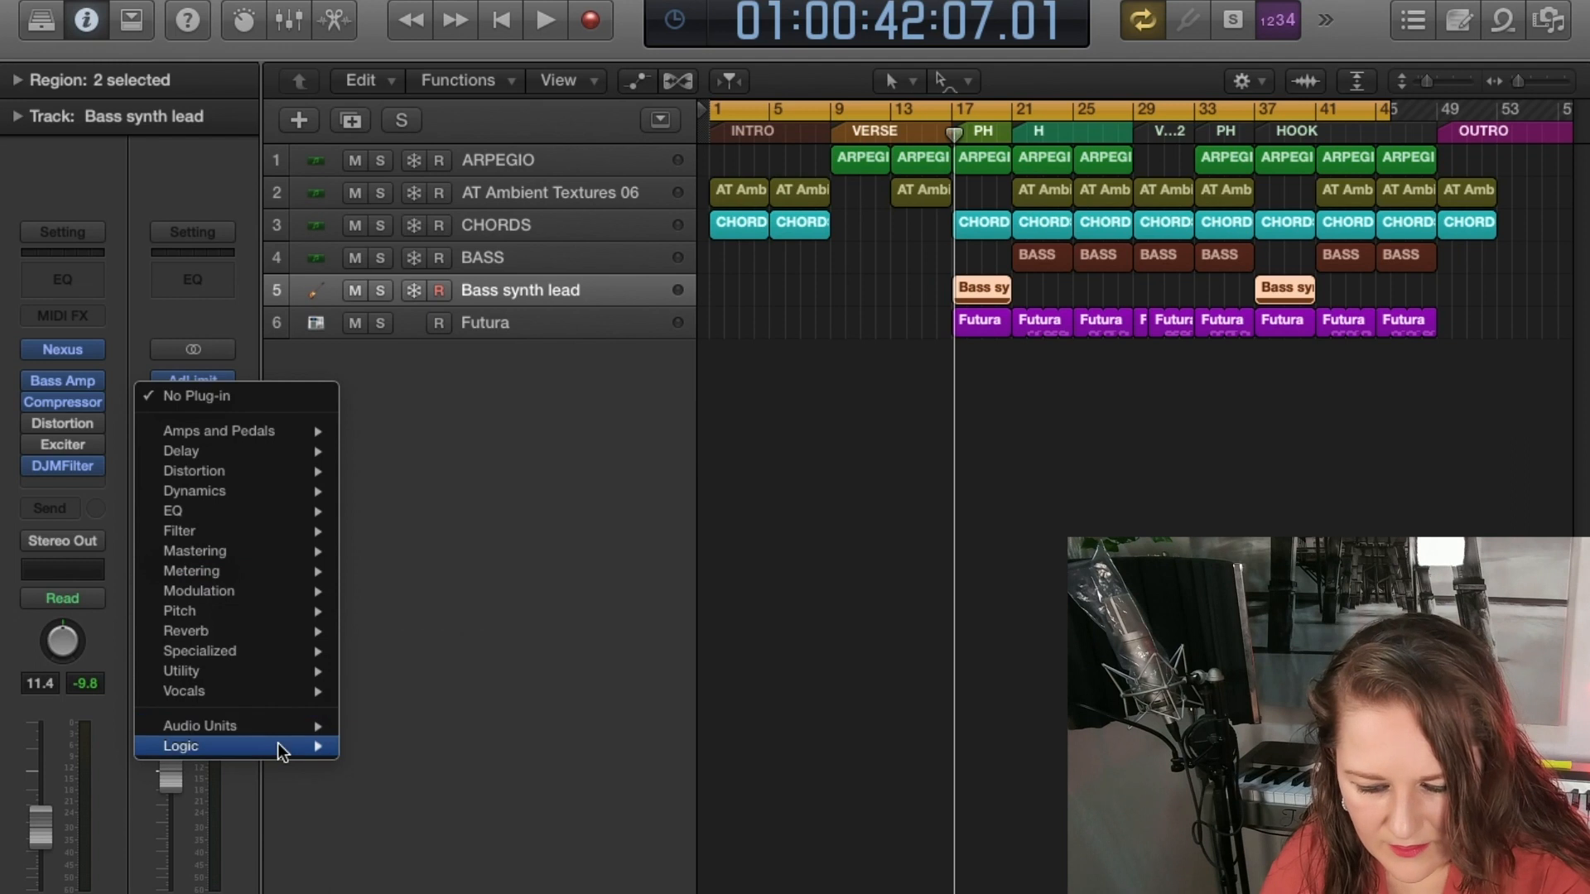
{"action": "mouse_move", "coordinate": [280, 741]}
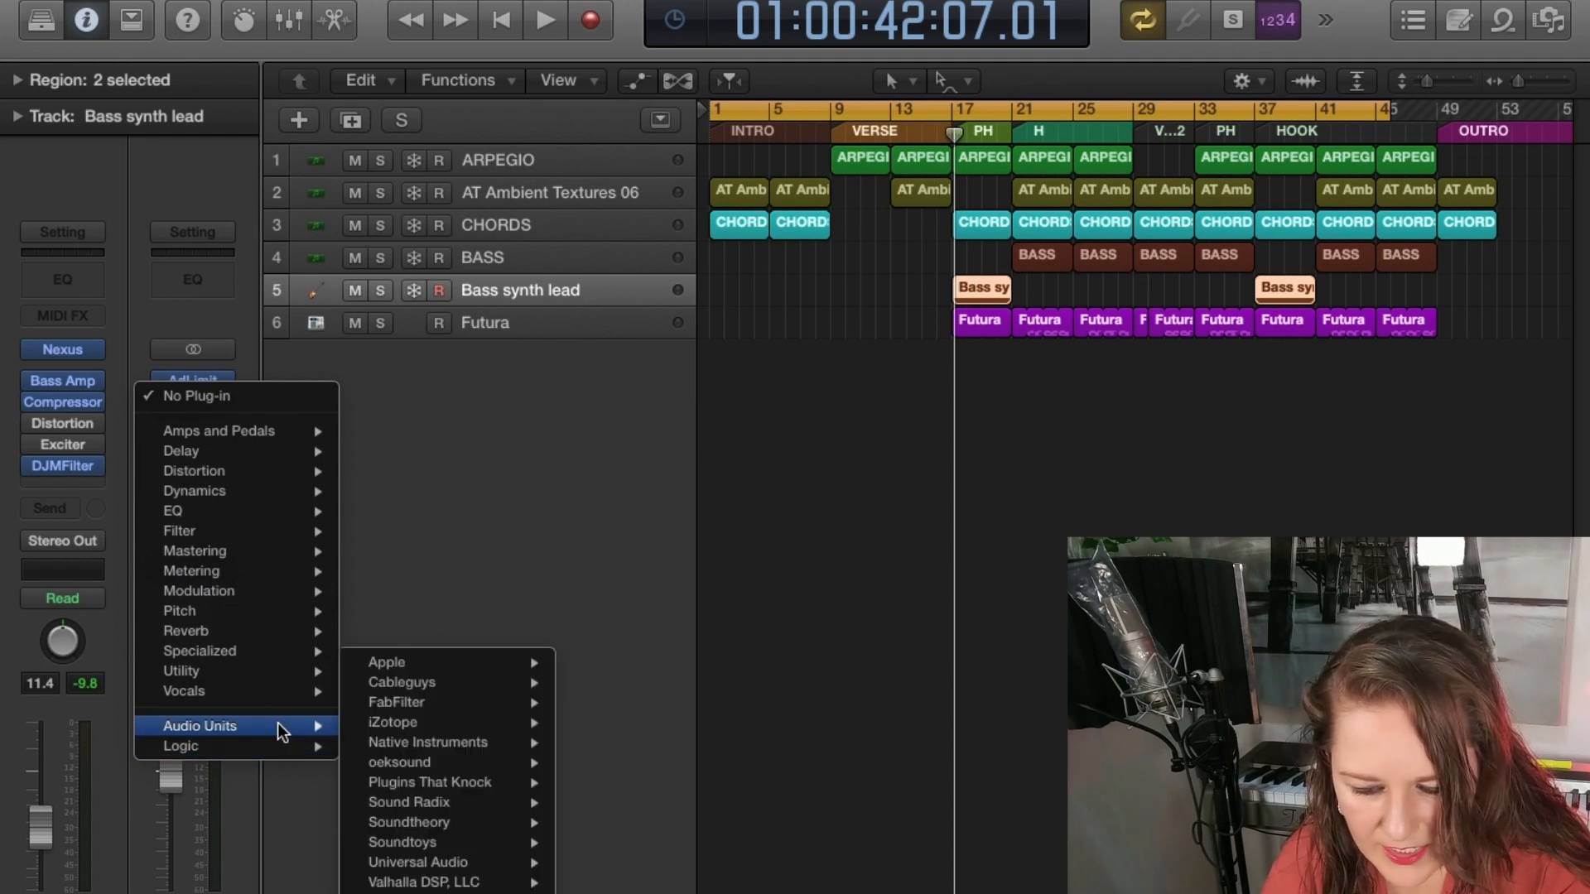
{"action": "mouse_move", "coordinate": [510, 782]}
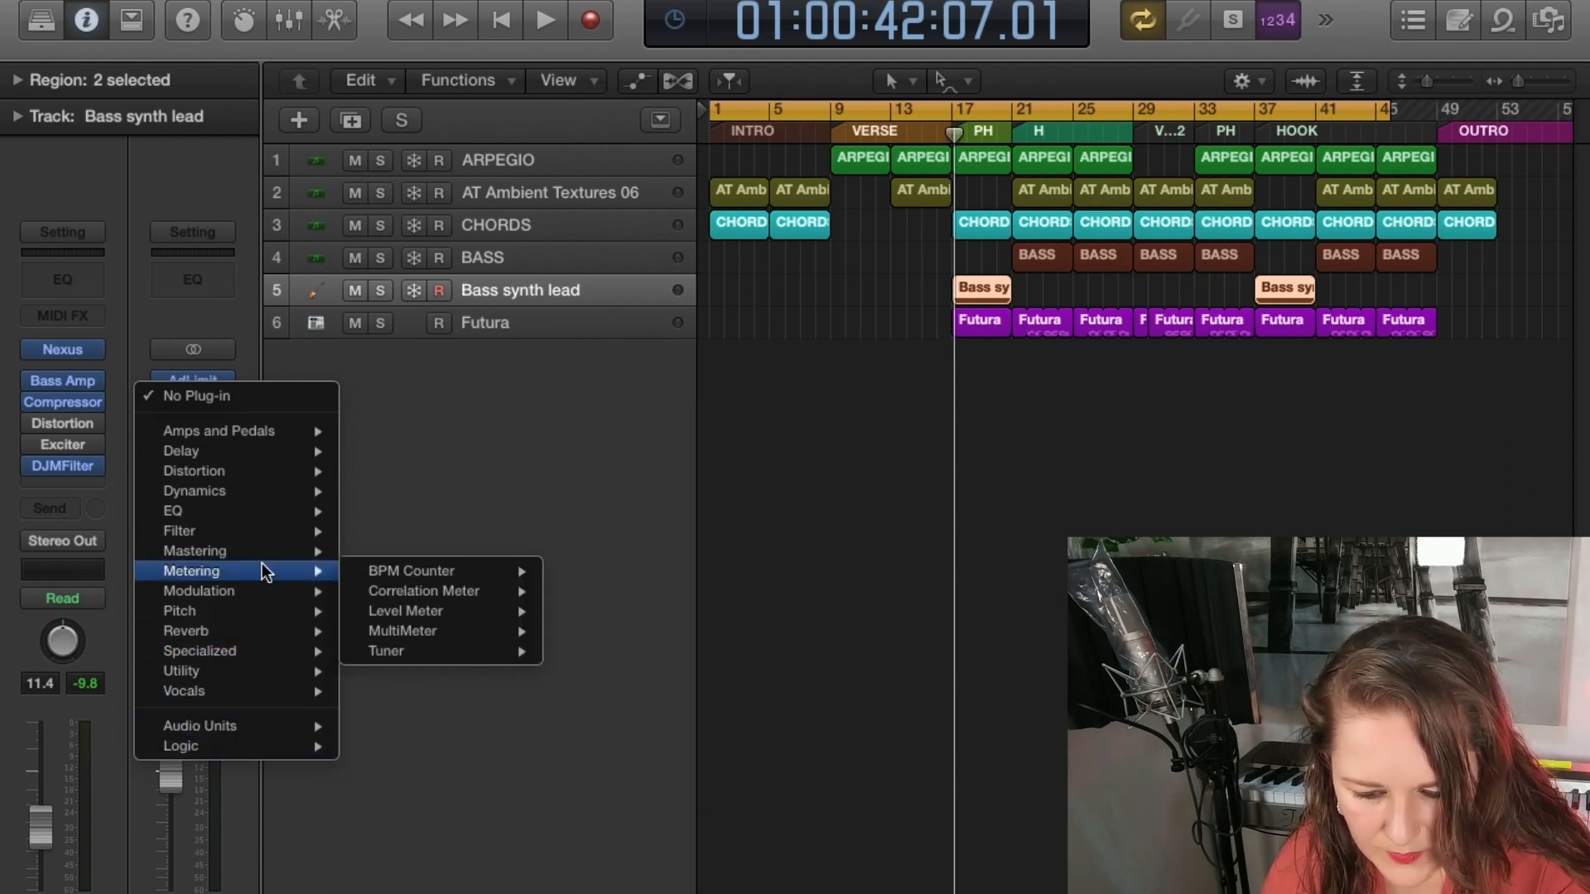
{"action": "mouse_move", "coordinate": [261, 559]}
{"action": "mouse_move", "coordinate": [426, 577]}
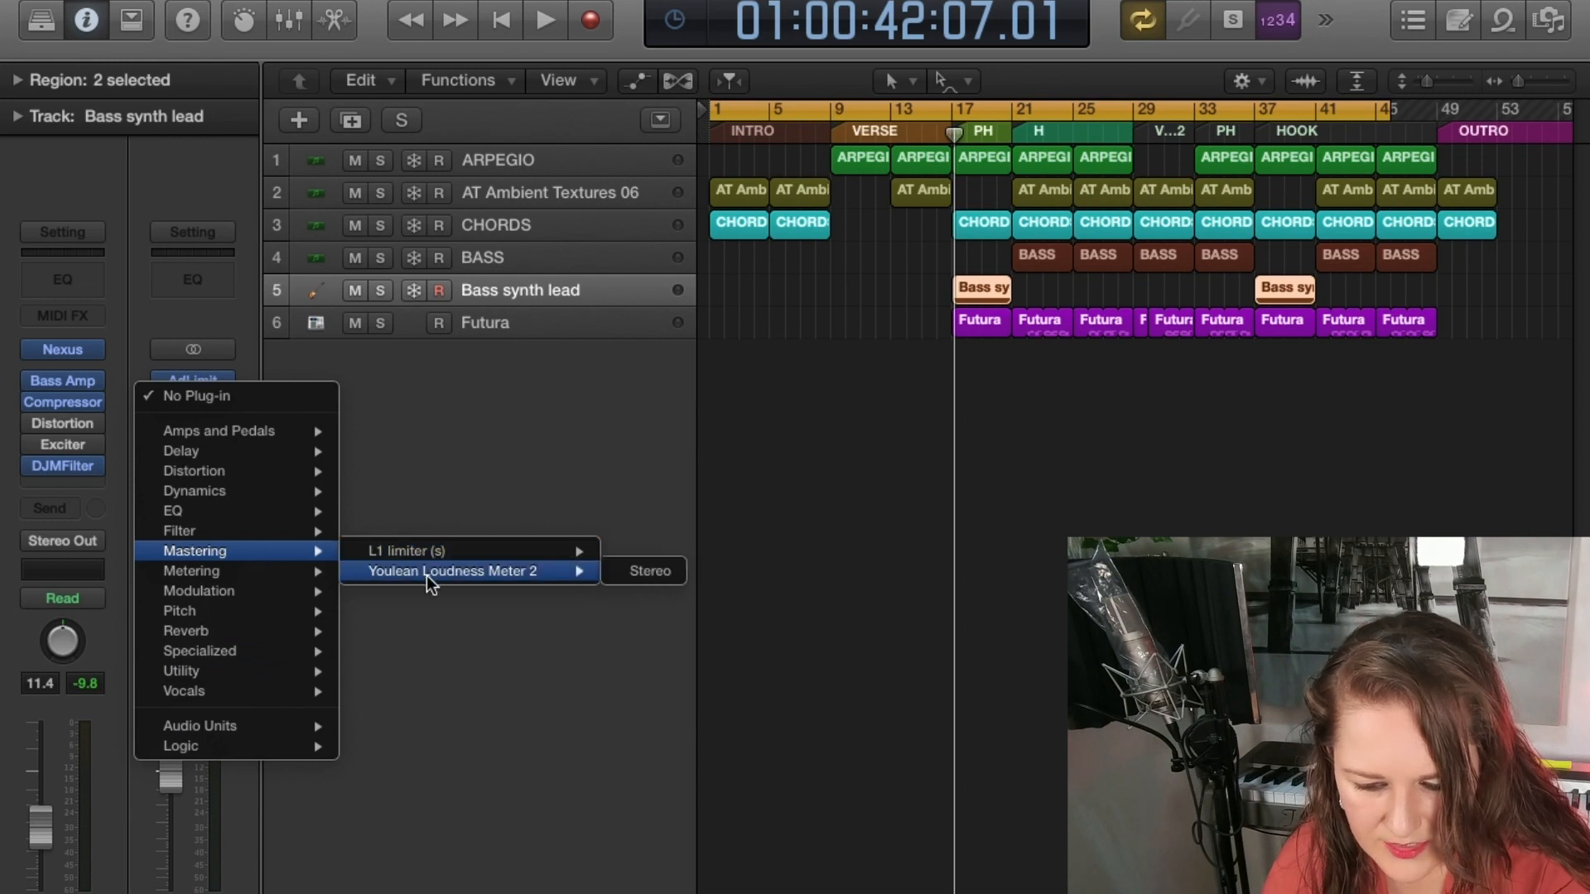
{"action": "left_click", "coordinate": [654, 572]}
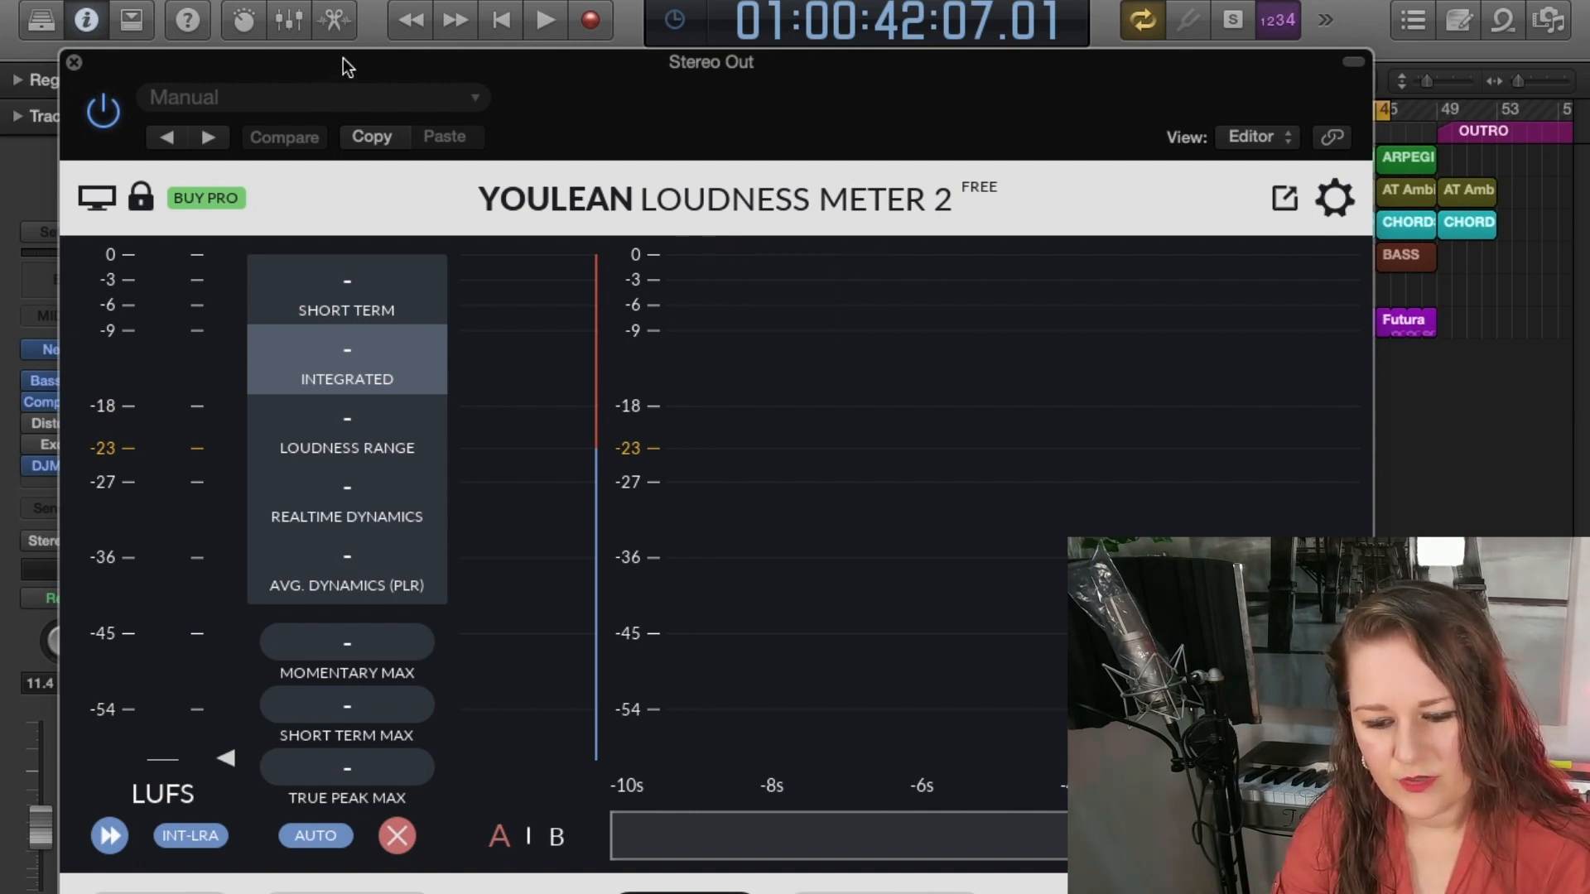
{"action": "left_click_drag", "start_coordinate": [347, 66], "coordinate": [811, 52]}
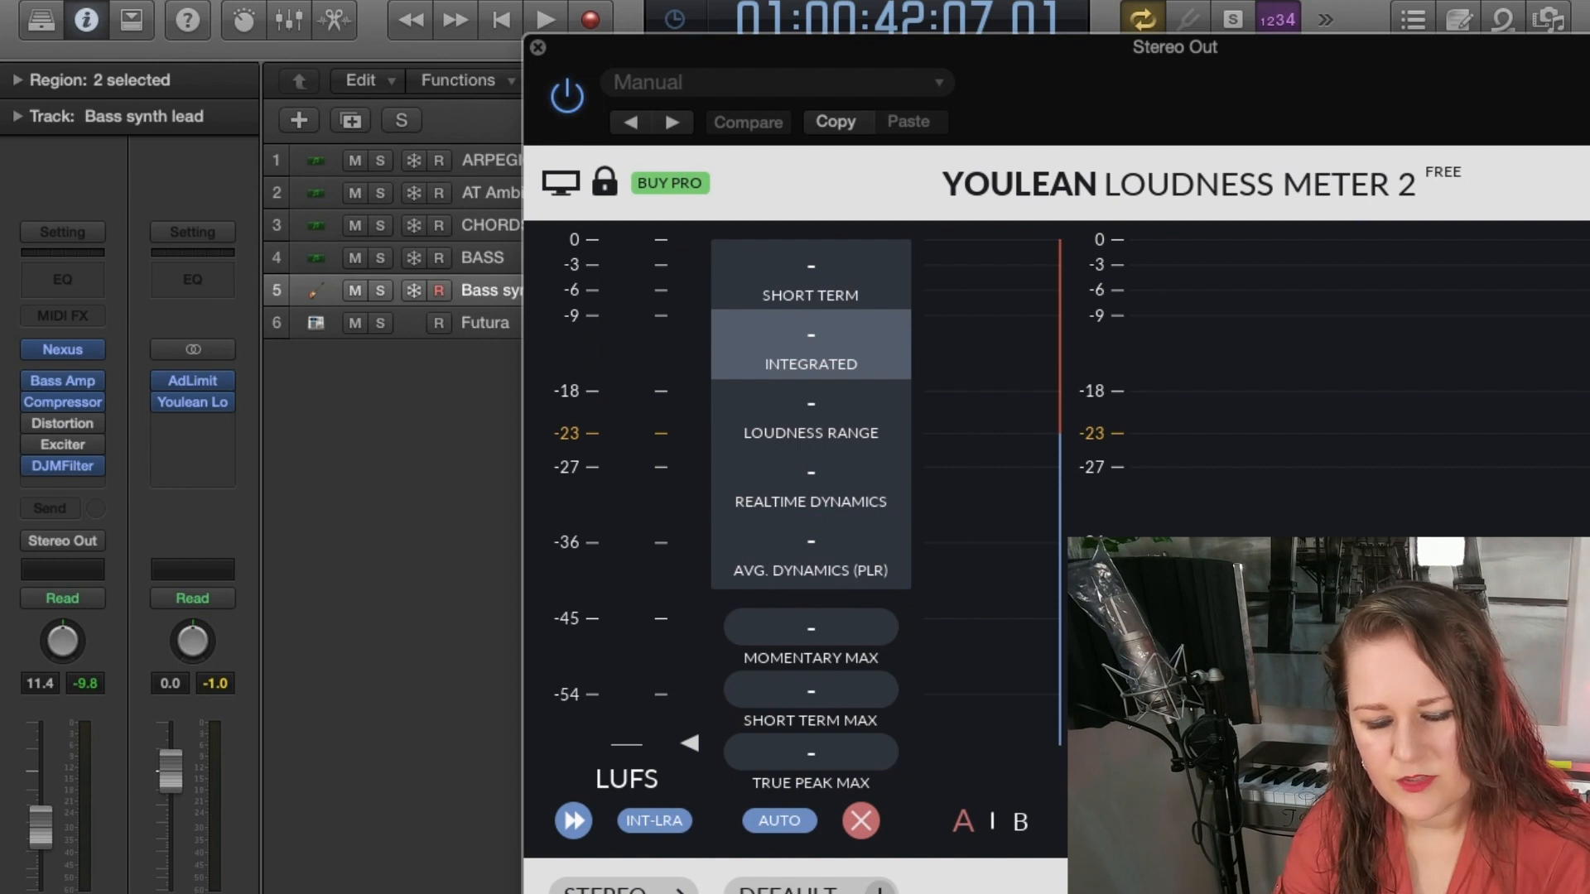